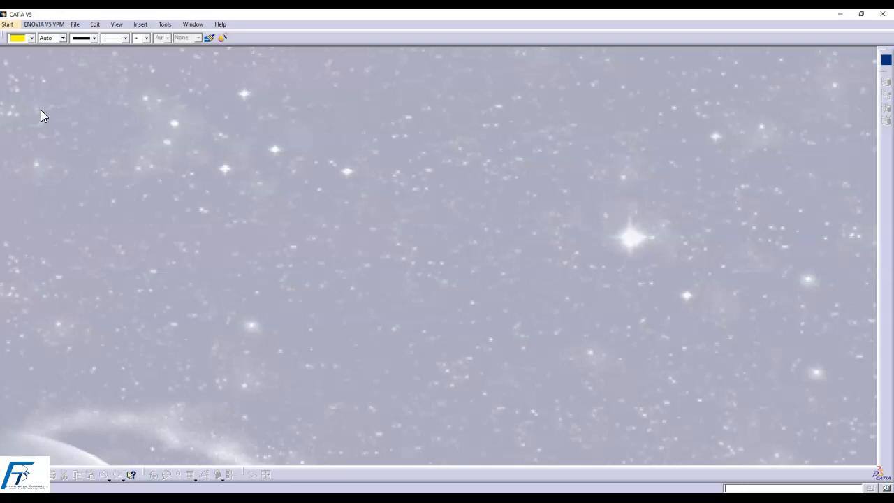
# Step: Create a new part in the Part Design workbench
pyautogui.click(7, 25)
pyautogui.moveTo(27, 50)
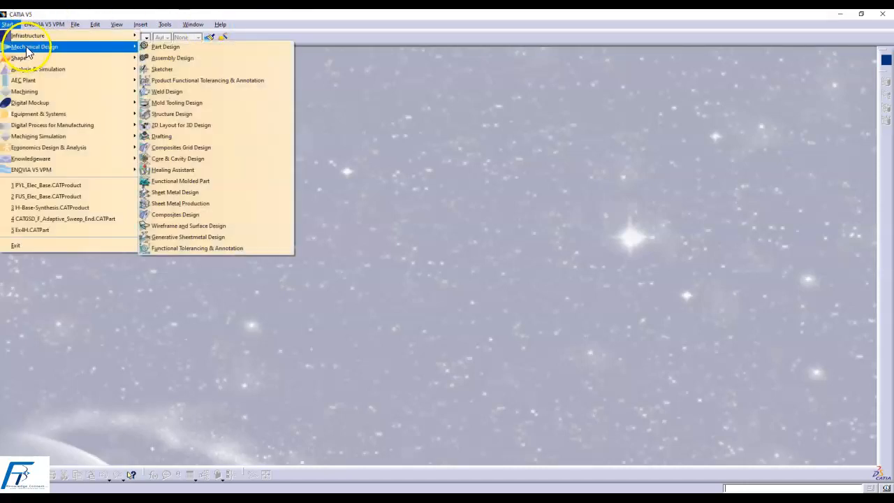
pyautogui.click(203, 47)
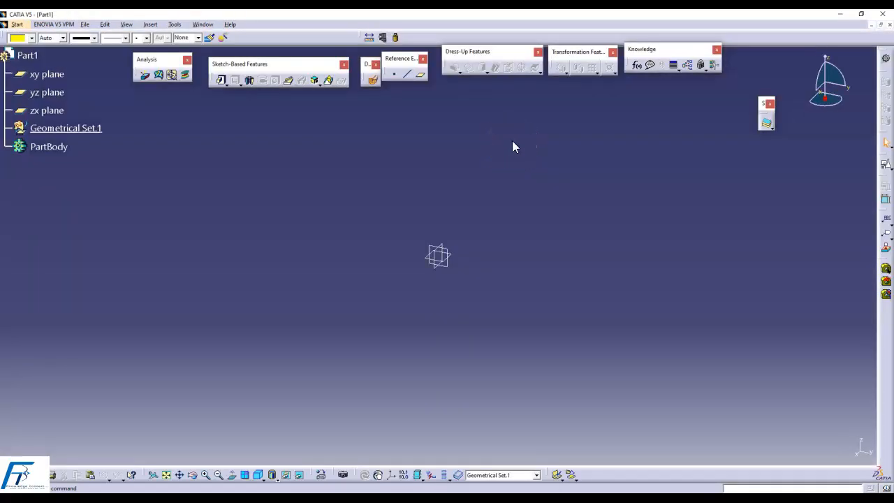
pyautogui.click(638, 67)
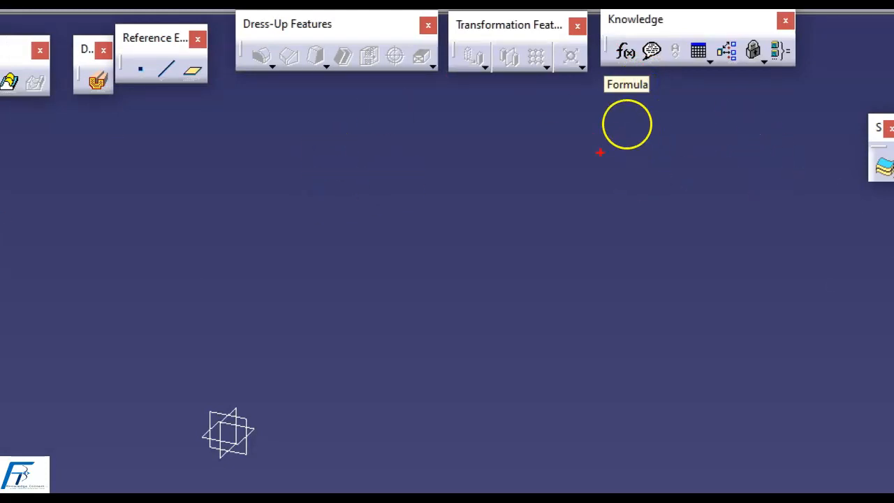
pyautogui.click(625, 51)
pyautogui.moveTo(633, 78)
pyautogui.mouseDown()
pyautogui.moveTo(651, 66)
pyautogui.moveTo(598, 20)
pyautogui.mouseUp()
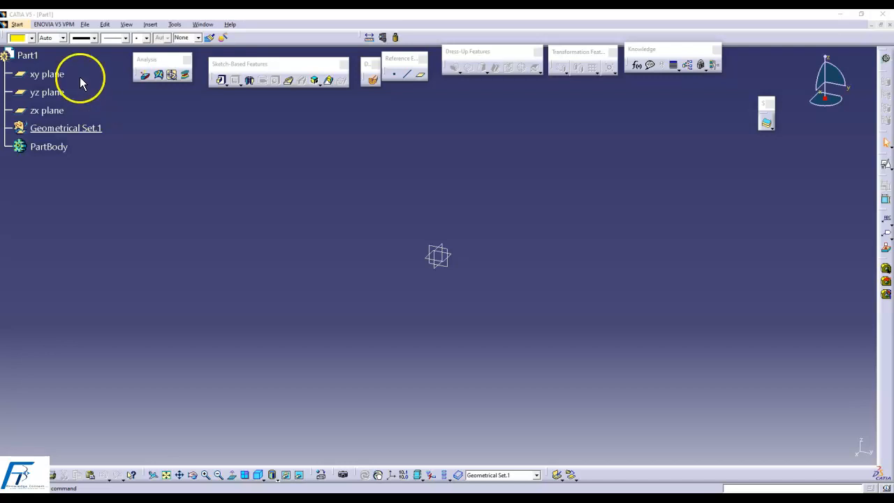
pyautogui.click(46, 151)
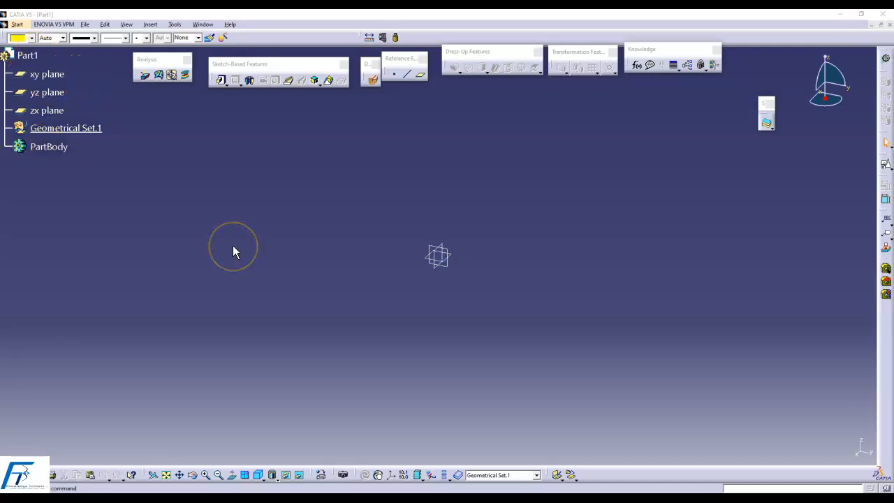
# Step: Start a positioned sketch on the yz plane with implicit origin and orientation
pyautogui.click(446, 263)
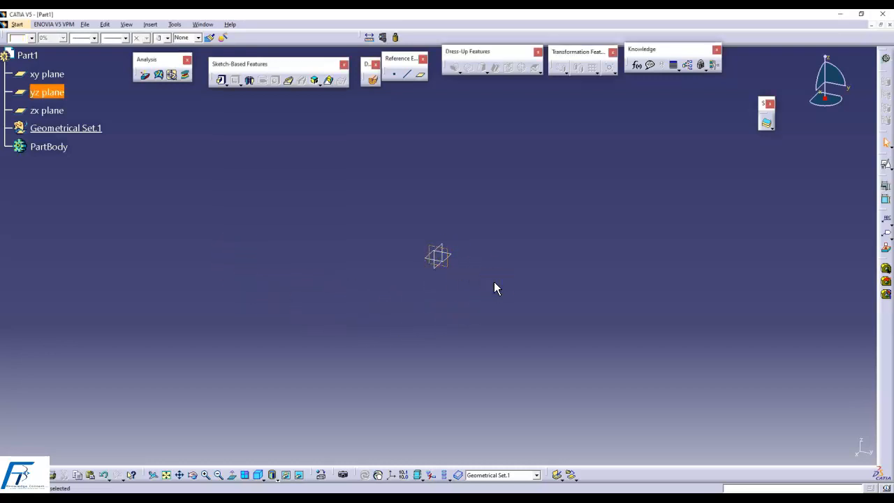
pyautogui.click(885, 163)
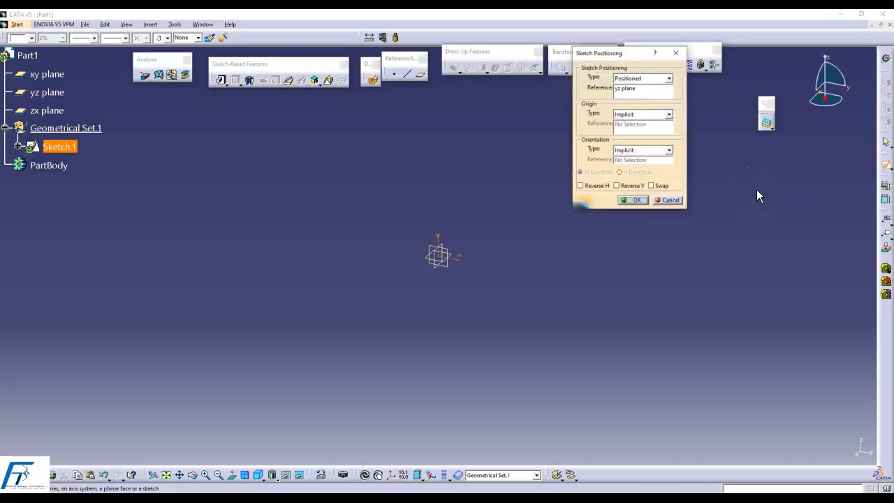
pyautogui.click(632, 201)
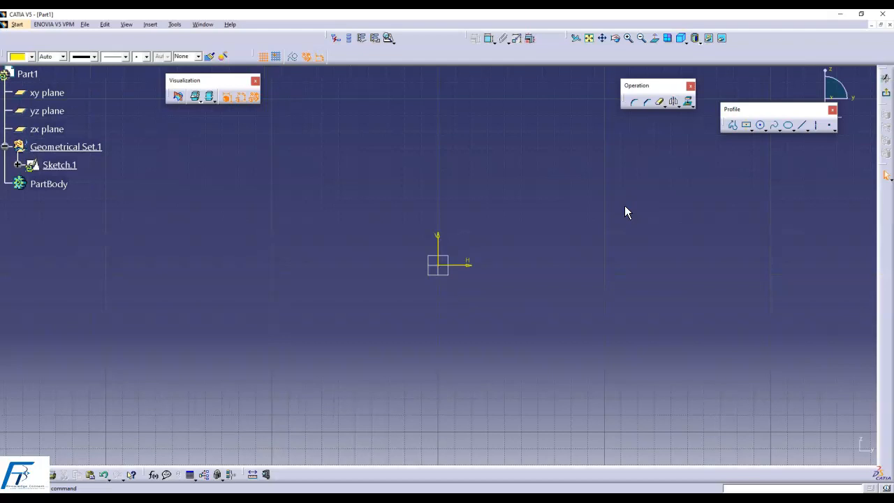
# Step: Sketch a centered rectangle about 95 mm high around the sketch origin
pyautogui.click(751, 127)
pyautogui.click(855, 136)
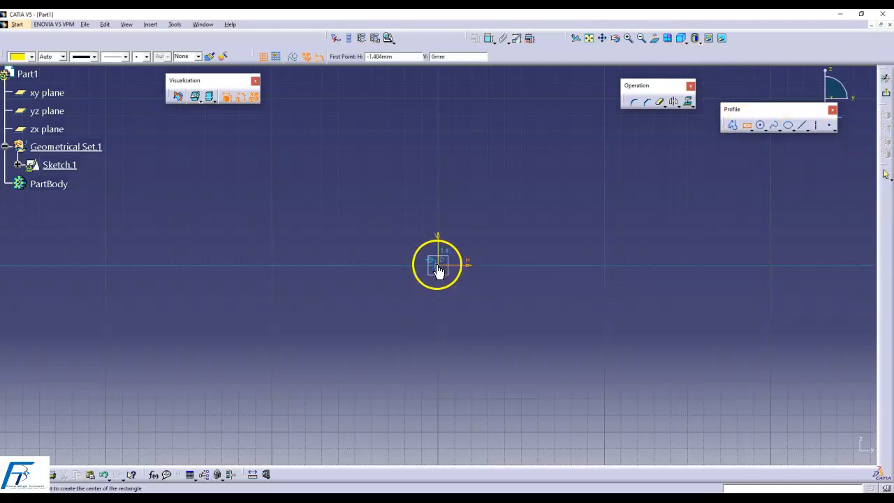
pyautogui.click(469, 285)
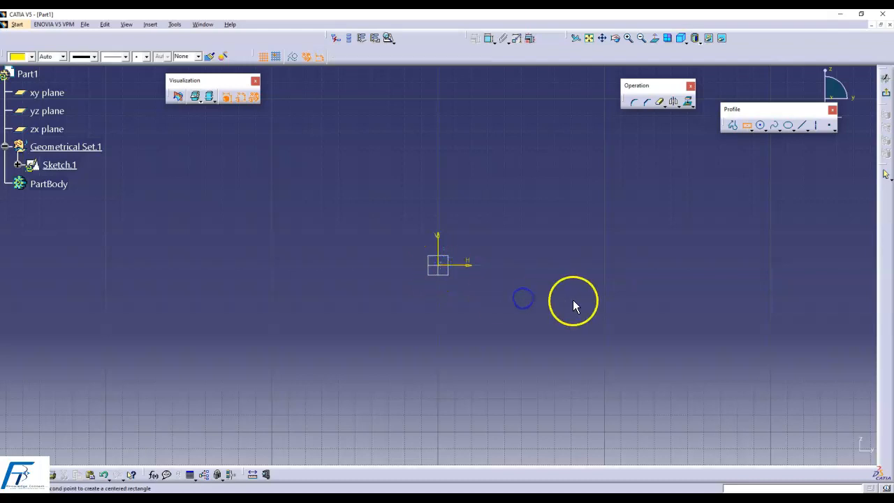
pyautogui.click(637, 342)
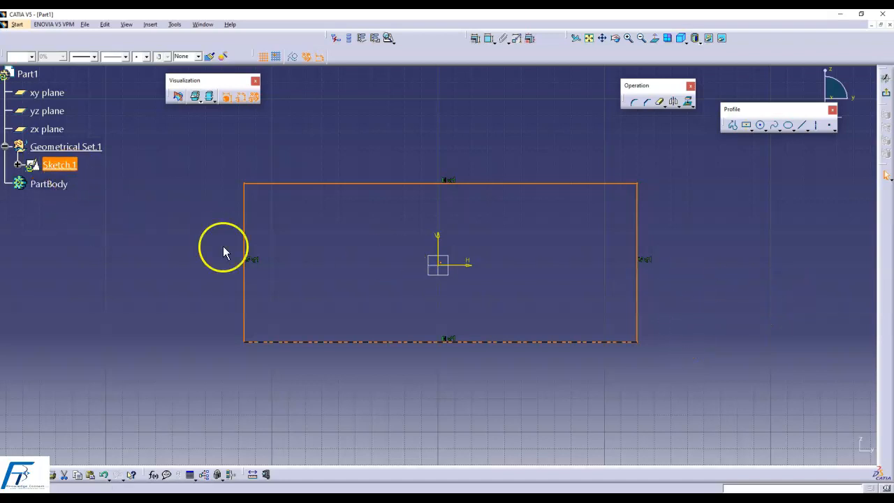
# Step: Expand the rectangle sketch in the specification tree down to its individual constraints
pyautogui.click(19, 165)
pyautogui.click(31, 220)
pyautogui.click(100, 292)
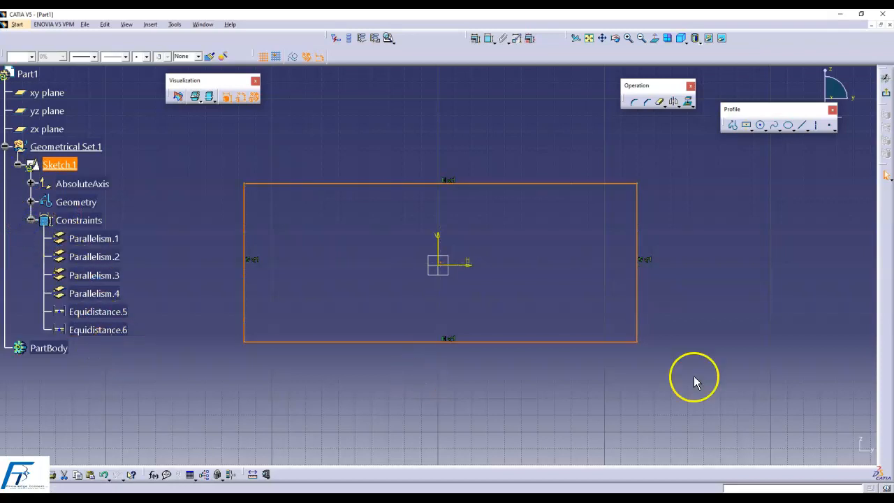
pyautogui.click(745, 371)
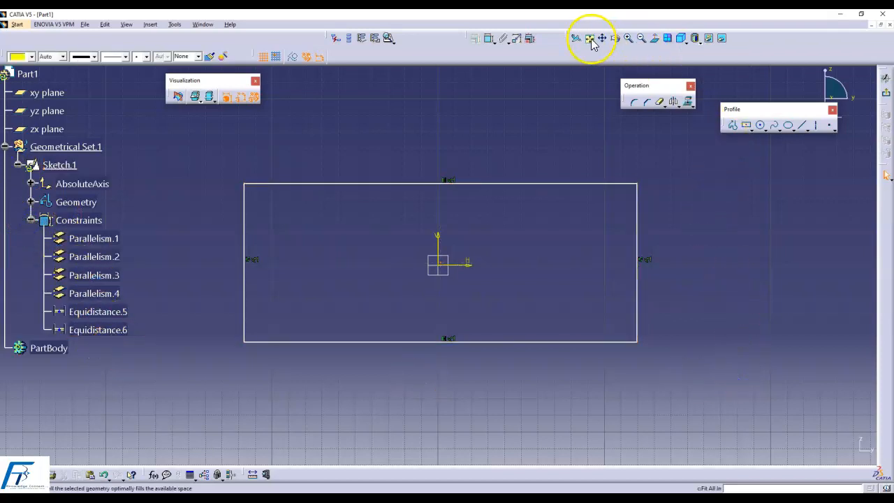
# Step: Dimension the rectangle's height on its right edge and its width on its bottom edge
pyautogui.click(487, 40)
pyautogui.click(634, 188)
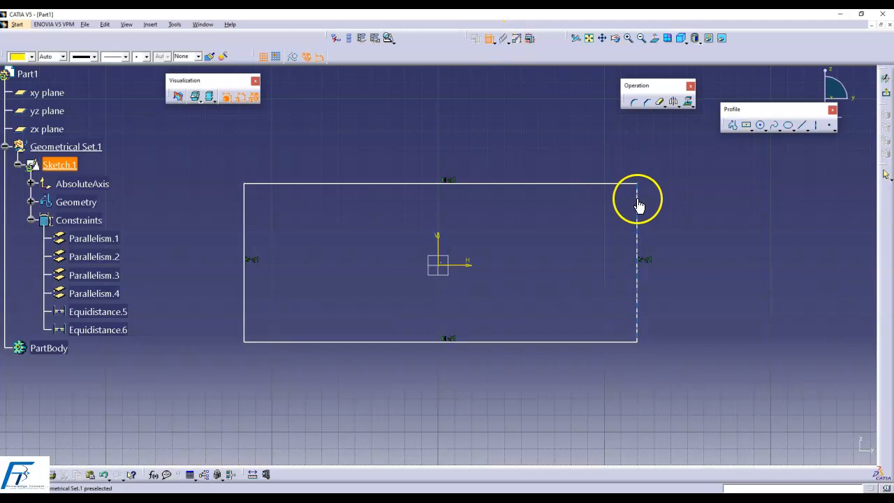
pyautogui.click(694, 234)
pyautogui.click(488, 39)
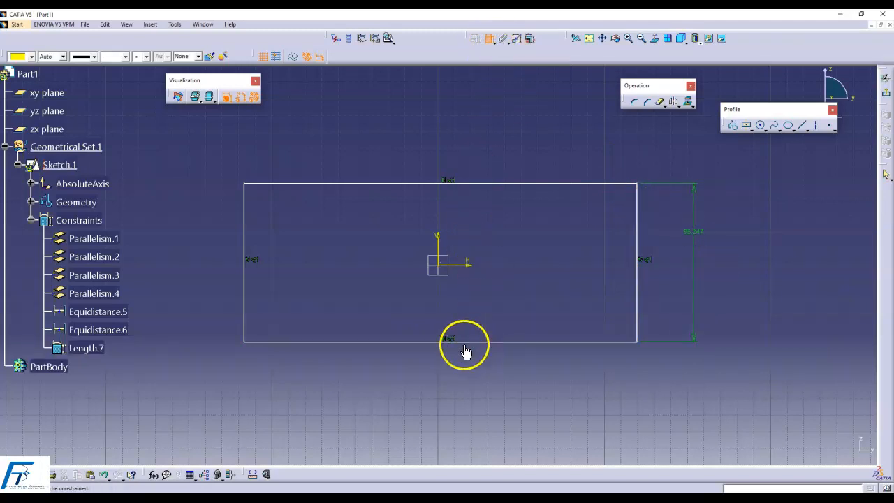
pyautogui.click(65, 348)
pyautogui.click(327, 342)
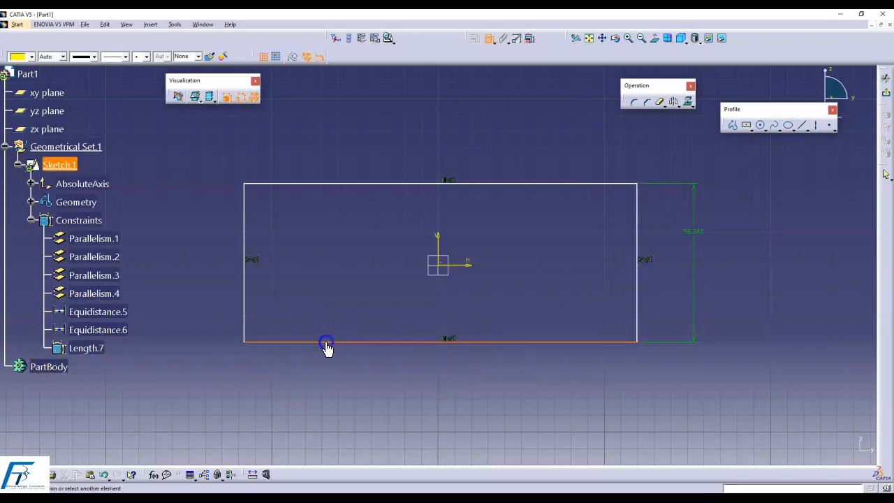
pyautogui.click(323, 368)
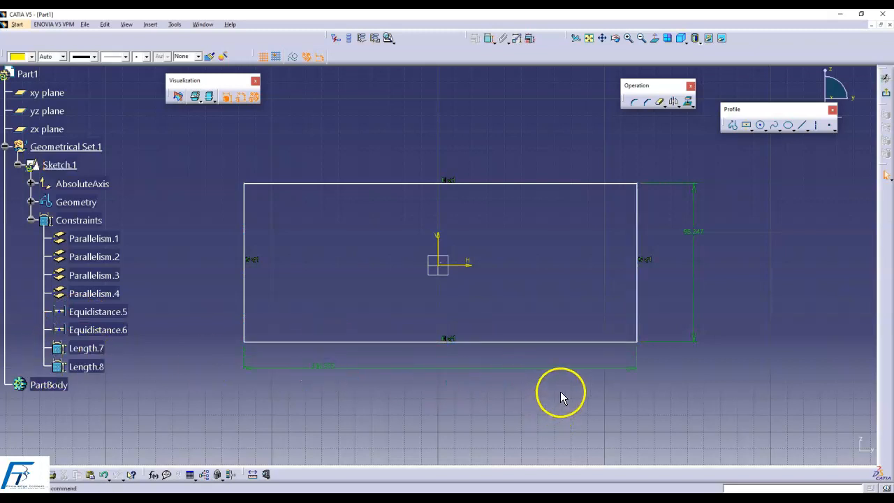
# Step: Set the rectangle's height to 100 mm and its width to 250 mm
pyautogui.doubleClick(696, 234)
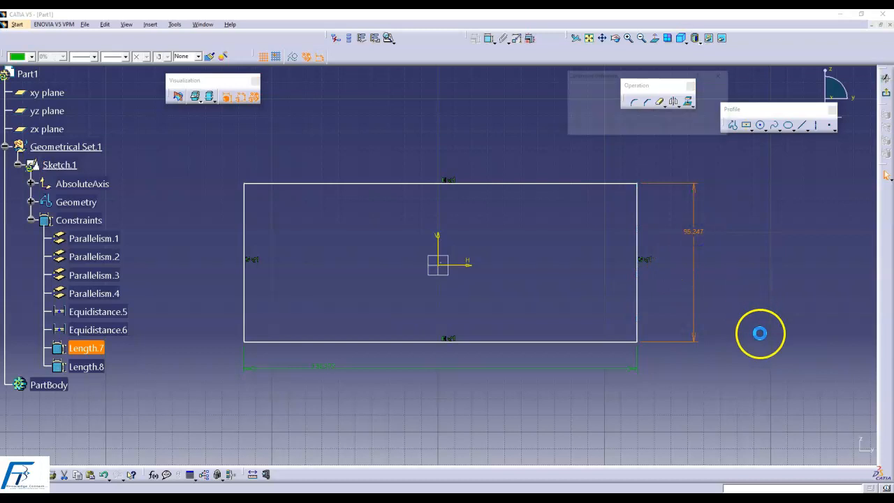
pyautogui.write('100')
pyautogui.press('Return')
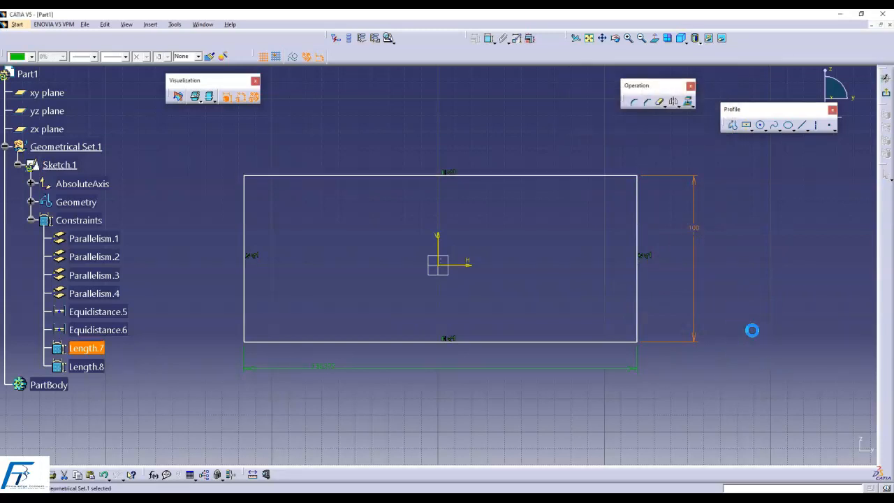
pyautogui.click(659, 355)
pyautogui.click(315, 367)
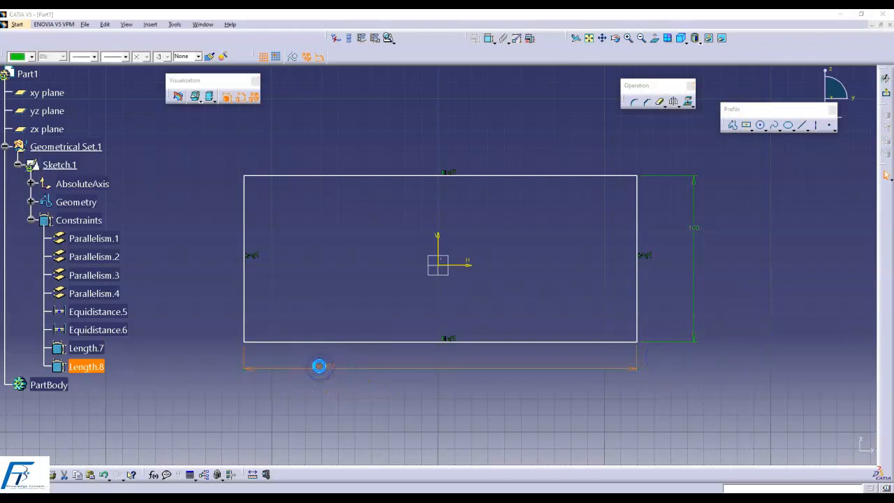
pyautogui.doubleClick(318, 366)
pyautogui.write('250')
pyautogui.click(678, 130)
# Step: Constrain the rectangle's center point to be coincident with the sketch origin
pyautogui.moveTo(530, 177); pyautogui.dragTo(593, 159)
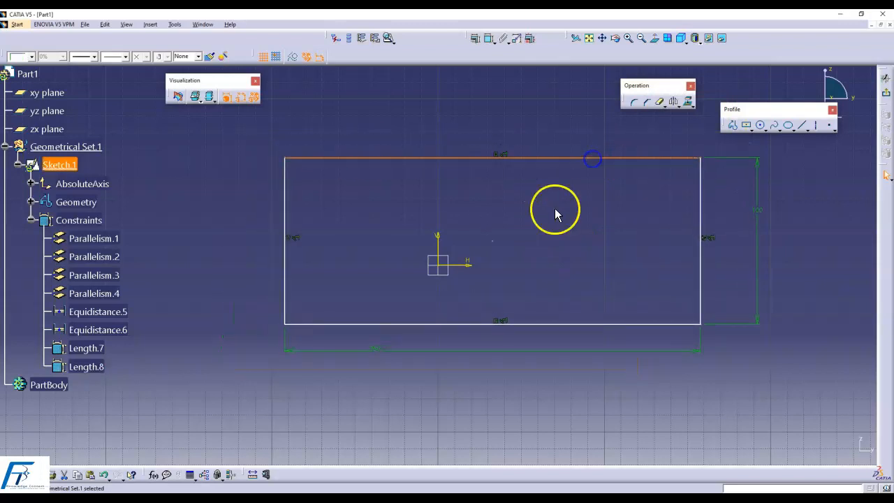
pyautogui.click(490, 242)
pyautogui.click(493, 242)
pyautogui.click(457, 273)
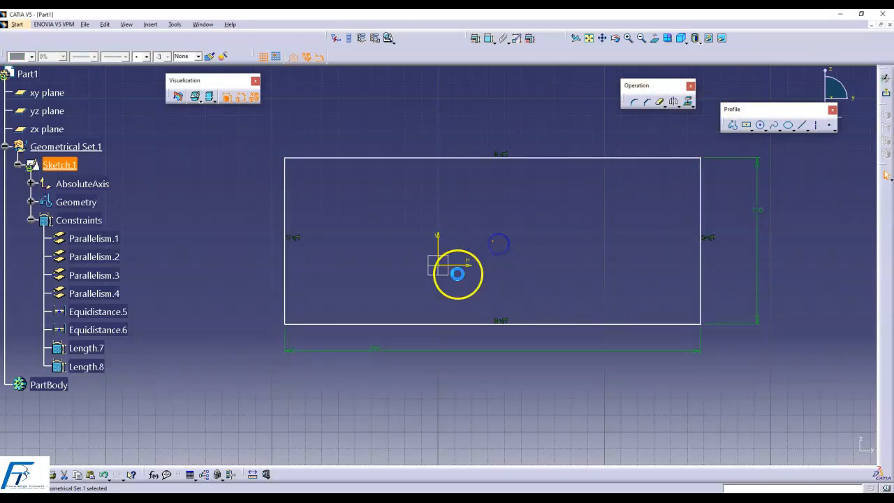
pyautogui.click(454, 267)
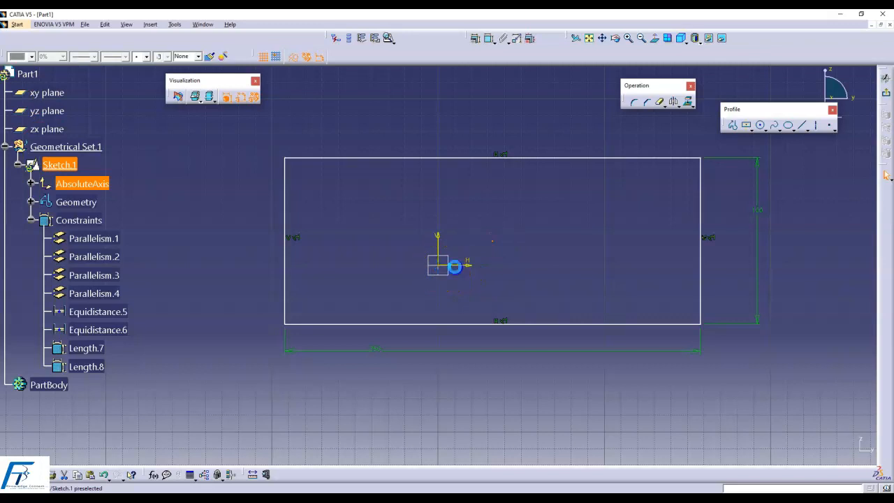
pyautogui.click(472, 38)
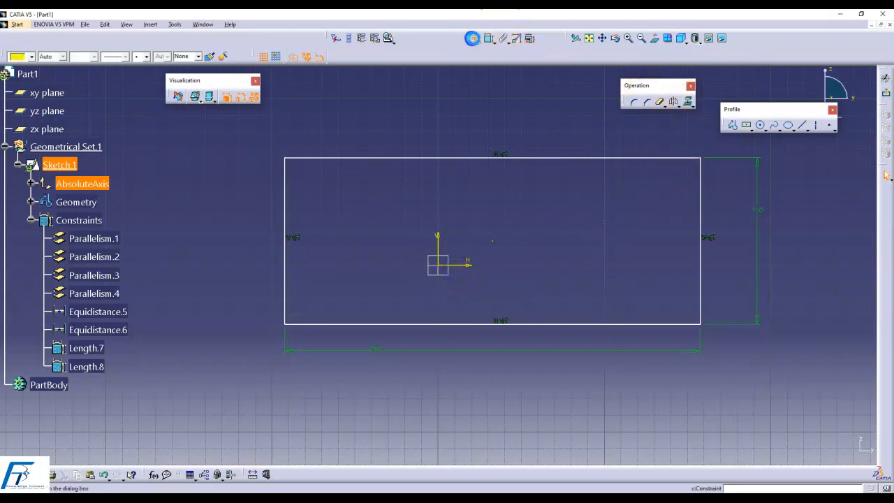
pyautogui.click(651, 121)
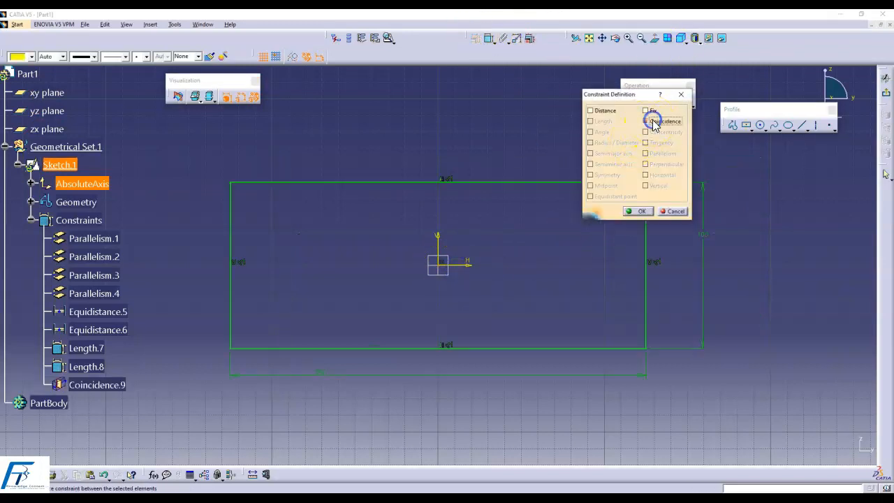
pyautogui.click(637, 211)
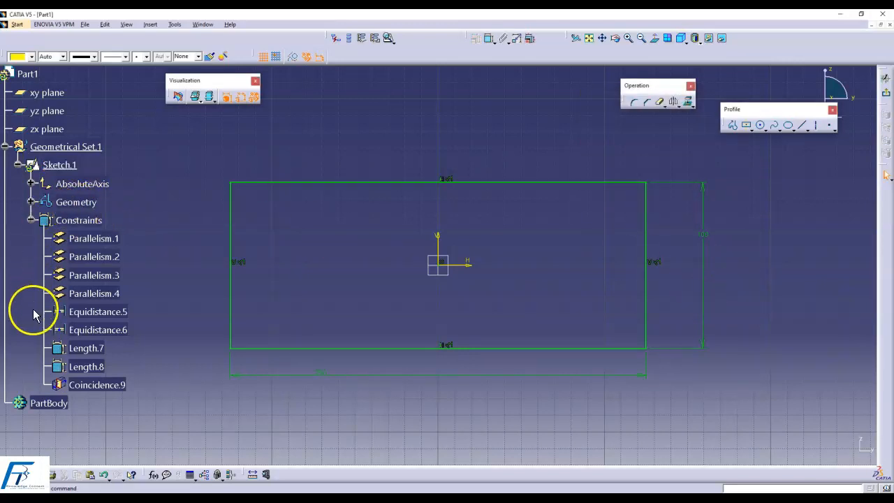
# Step: Review the sketch's parallelism, equidistance, length and coincidence constraints in the specification tree
pyautogui.click(113, 256)
pyautogui.click(112, 272)
pyautogui.click(116, 294)
pyautogui.click(119, 310)
pyautogui.click(107, 360)
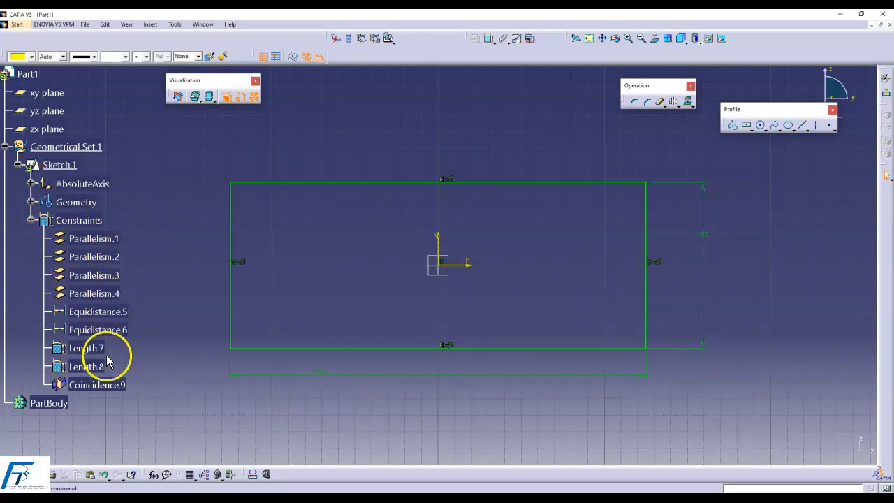
pyautogui.click(105, 383)
pyautogui.click(108, 367)
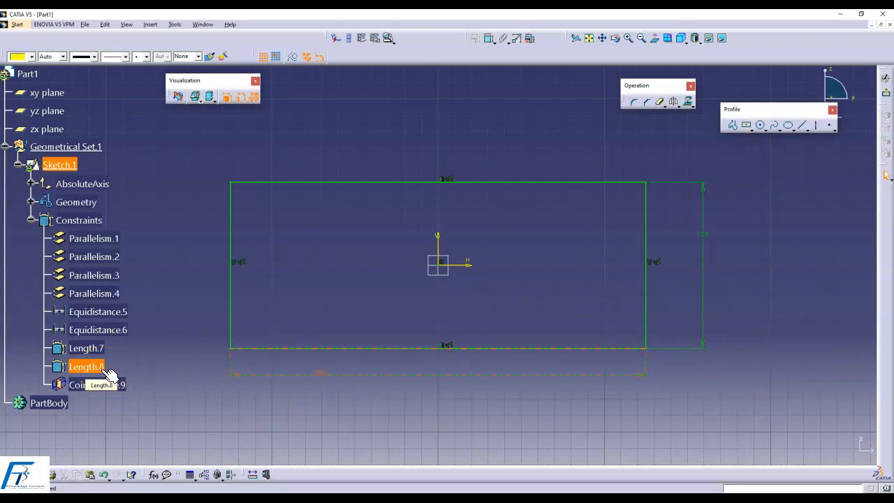
# Step: Exit the sketch and pad the rectangle 20 mm in the reversed direction, then collapse the sketch's constraints in the tree
pyautogui.click(886, 92)
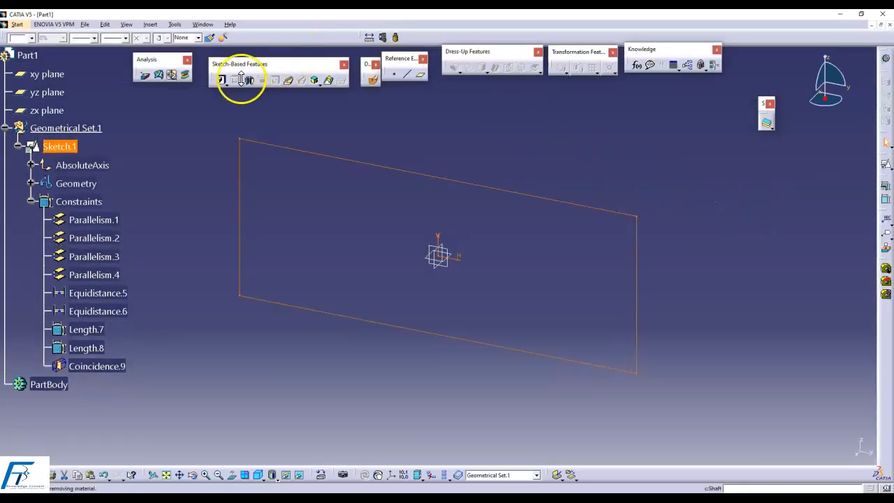
pyautogui.click(219, 79)
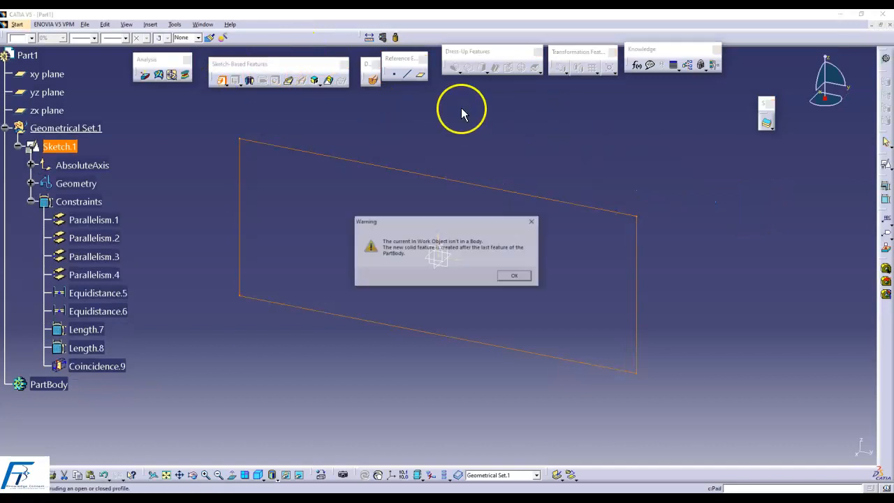
pyautogui.click(513, 278)
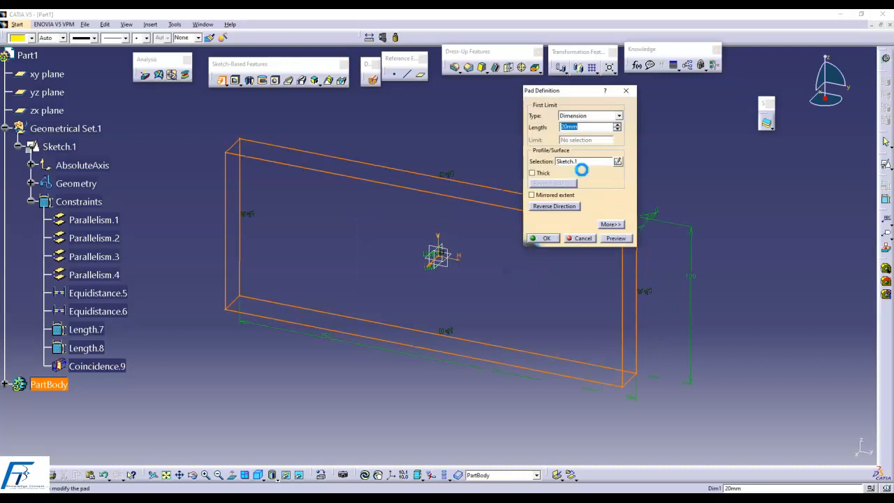
pyautogui.click(562, 206)
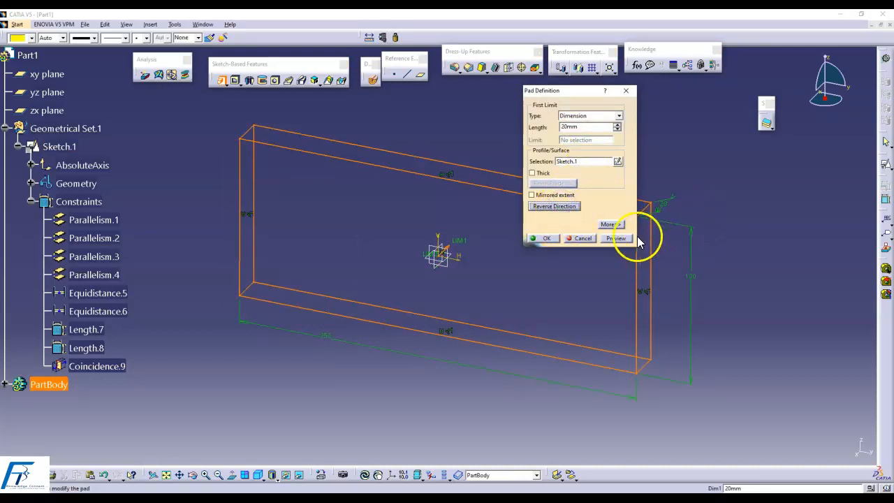
pyautogui.click(549, 239)
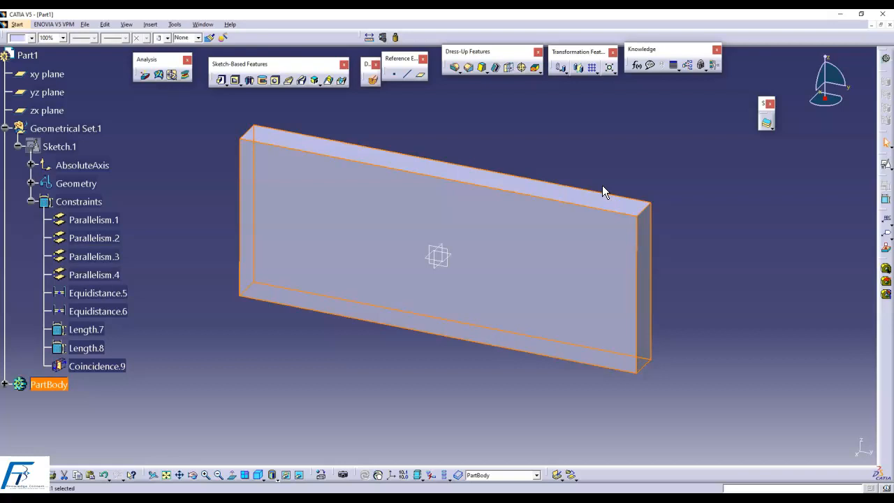
pyautogui.click(31, 201)
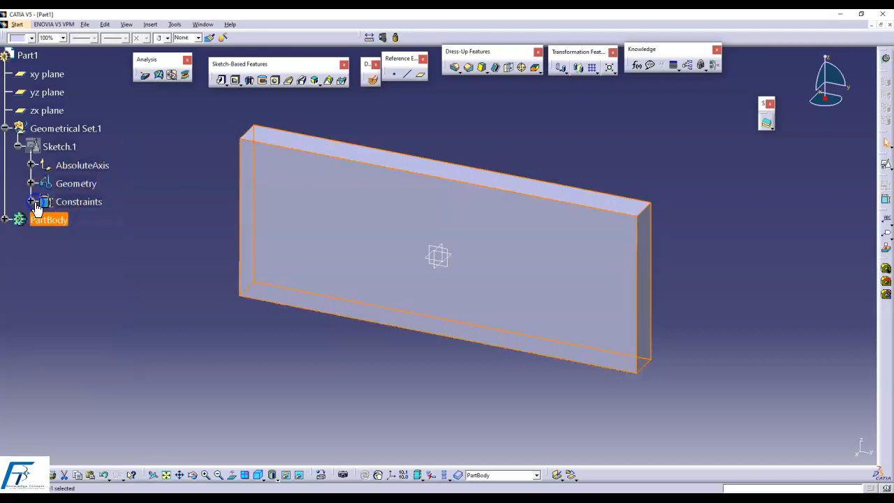
pyautogui.click(637, 332)
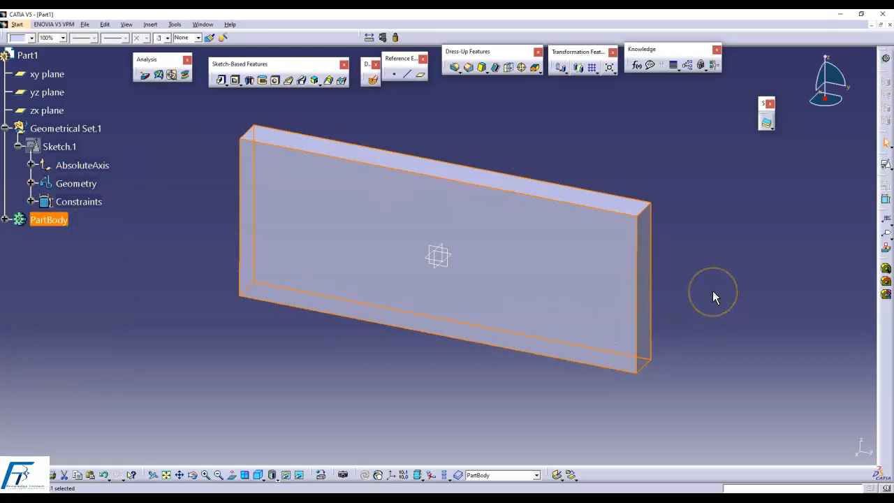
pyautogui.hotkey('ctrl', '1')
pyautogui.click(641, 266)
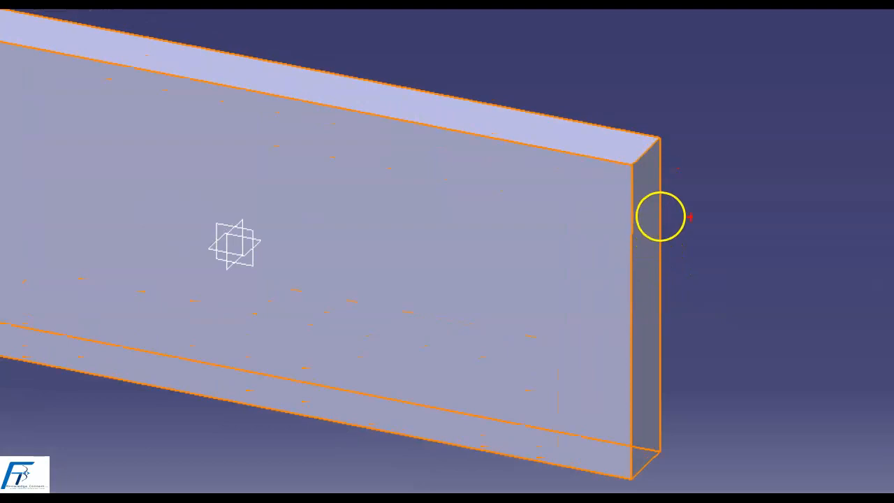
pyautogui.moveTo(672, 252); pyautogui.dragTo(692, 257)
pyautogui.moveTo(359, 321); pyautogui.dragTo(392, 342)
pyautogui.rightClick(641, 266)
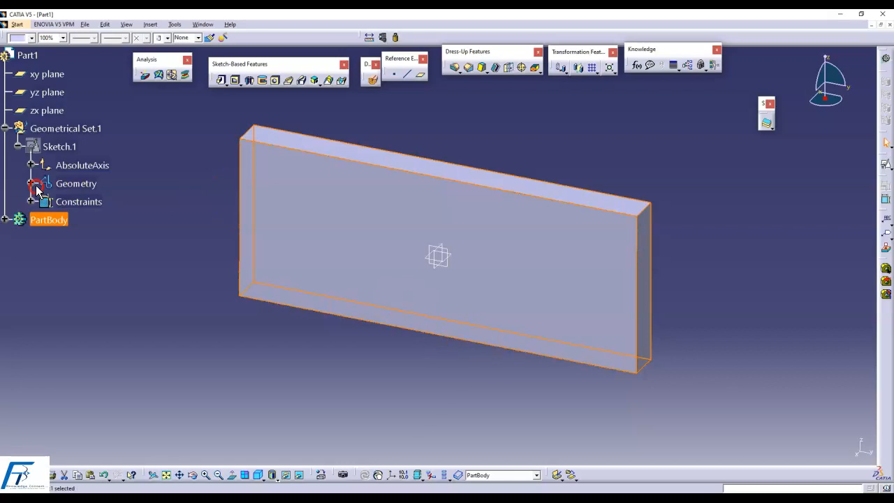
# Step: Reopen the plate's sketch to check its width dimension, exit the sketch and clear the selection
pyautogui.click(60, 147)
pyautogui.doubleClick(61, 146)
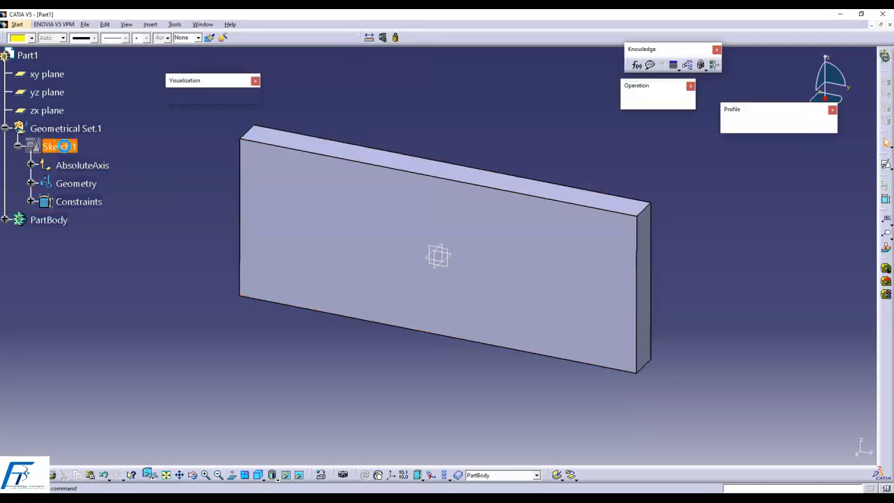
pyautogui.click(413, 376)
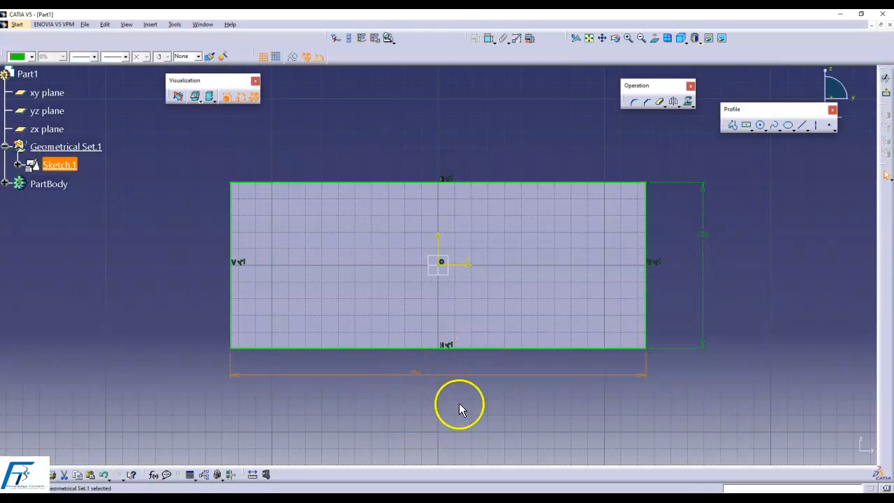
pyautogui.click(887, 92)
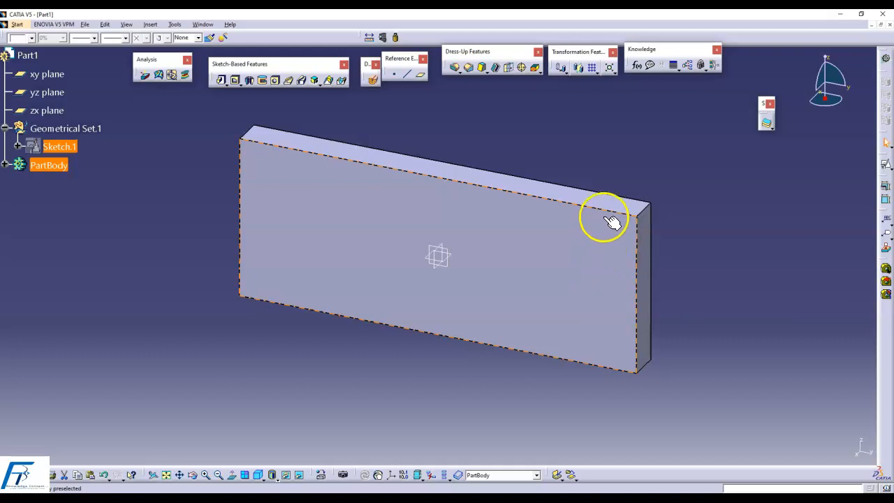
pyautogui.click(628, 150)
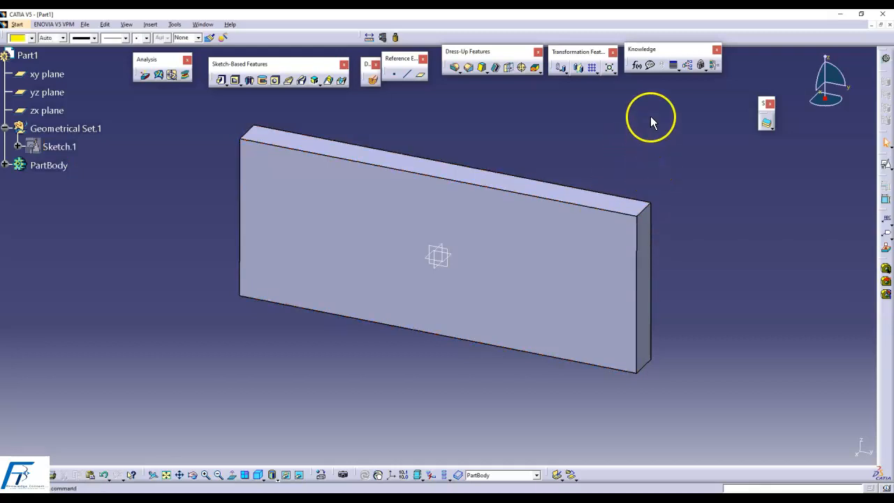
# Step: Open the part's formula editor and look through the sketch and pad parameters, selecting the pad's first limit length
pyautogui.click(637, 66)
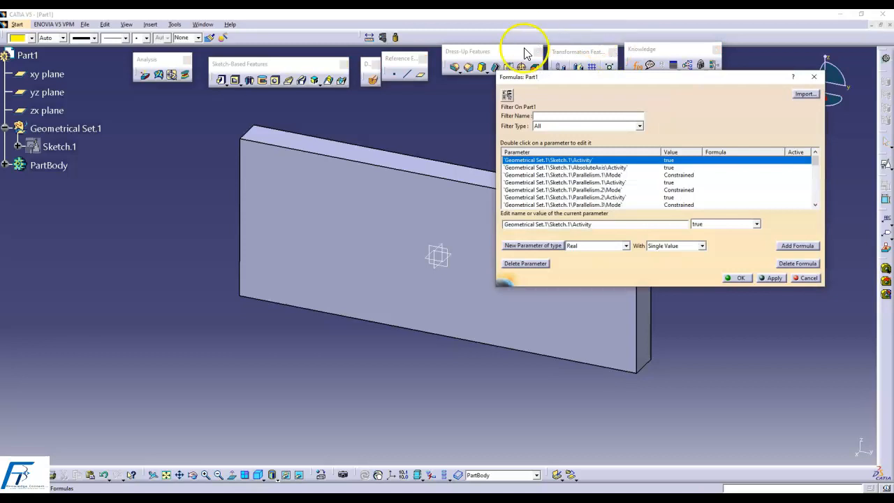
pyautogui.click(738, 344)
pyautogui.moveTo(738, 345); pyautogui.dragTo(617, 364, button='middle')
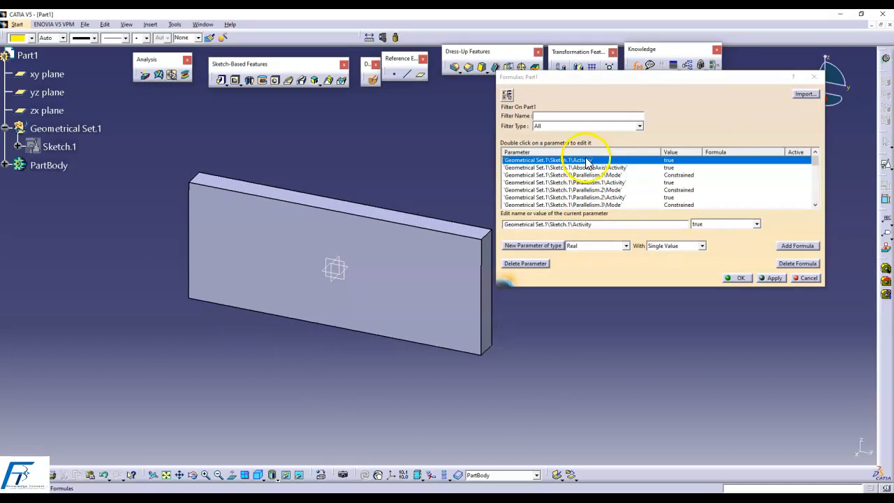
pyautogui.scroll(-10, 634, 186)
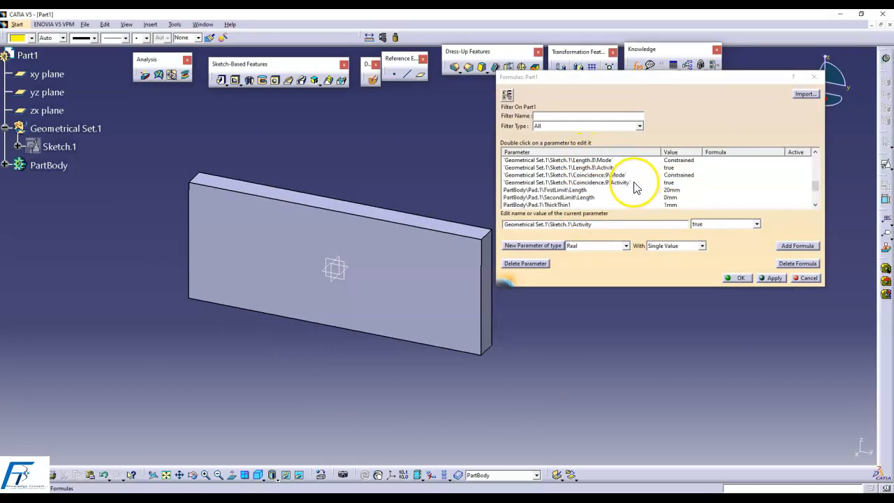
pyautogui.click(664, 191)
pyautogui.scroll(5, 709, 194)
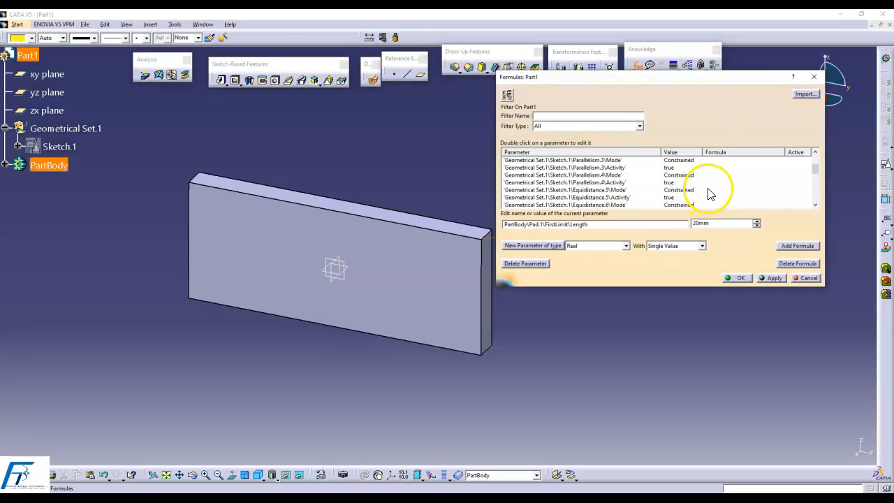
# Step: Filter the formula editor to the pad, pick its height and thickness dimensions on the model to inspect their parameters, and close the editor
pyautogui.click(386, 241)
pyautogui.moveTo(590, 348); pyautogui.dragTo(492, 339, button='middle')
pyautogui.click(420, 265)
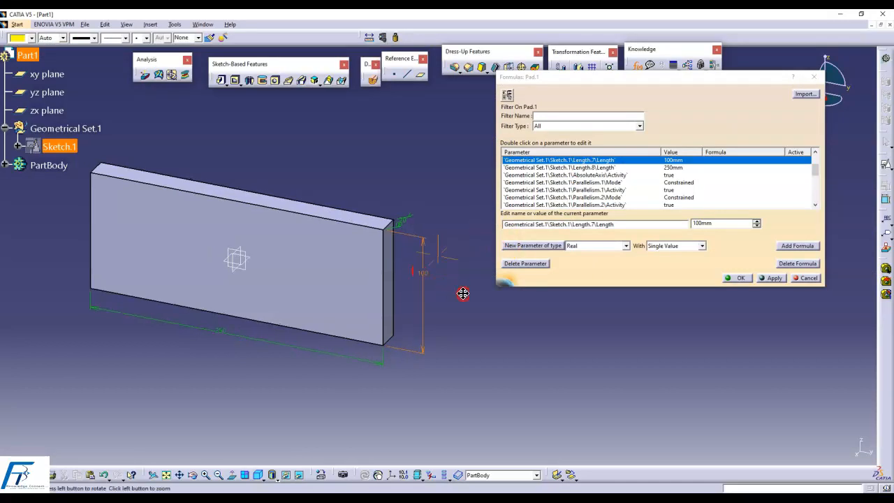
pyautogui.moveTo(461, 280); pyautogui.dragTo(413, 256, button='middle')
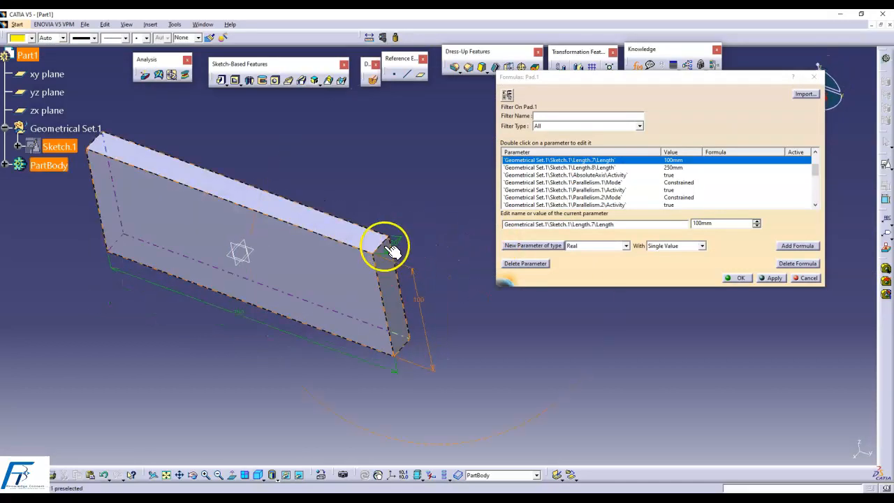
pyautogui.click(403, 245)
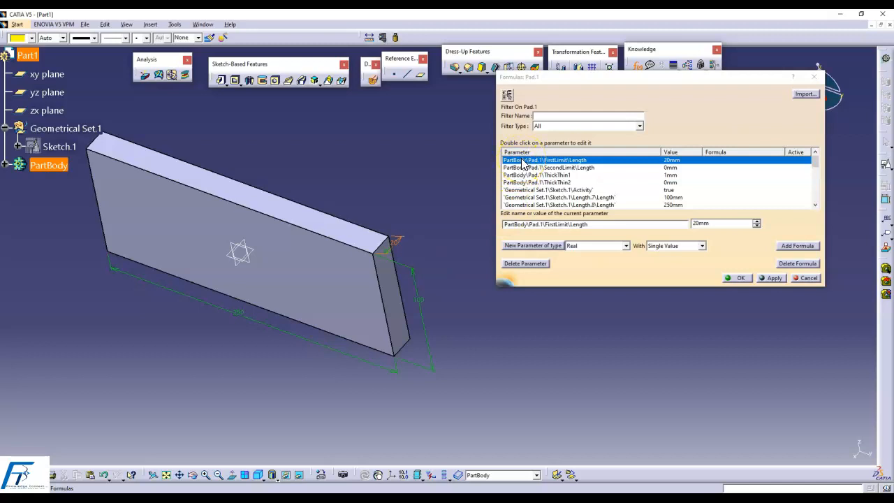
pyautogui.moveTo(278, 348); pyautogui.dragTo(321, 249, button='middle')
pyautogui.moveTo(313, 201); pyautogui.dragTo(380, 243, button='middle')
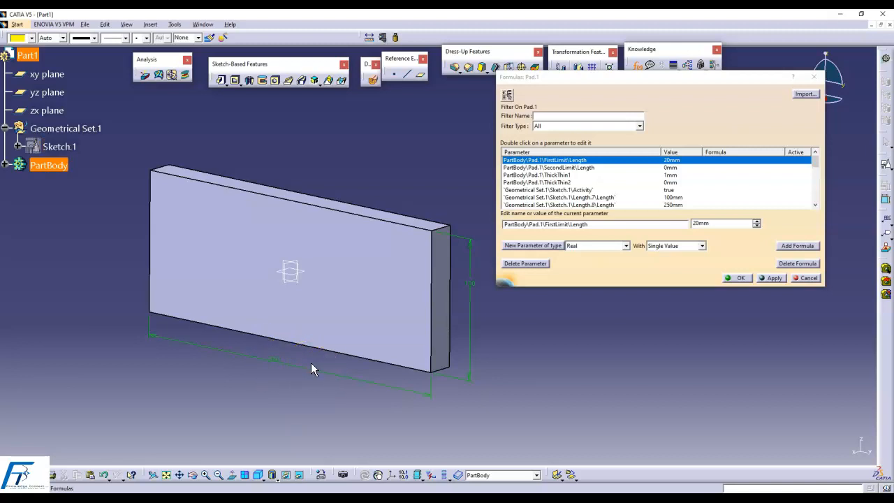
pyautogui.click(742, 277)
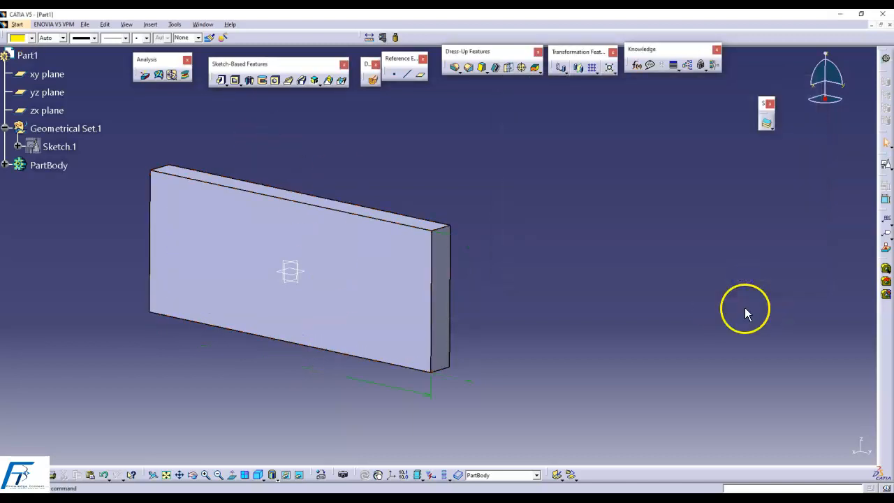
# Step: Inspect the pad's parameters and on-model dimensions in the formula editor twice more, cancelling it each time
pyautogui.moveTo(494, 208); pyautogui.dragTo(602, 198, button='middle')
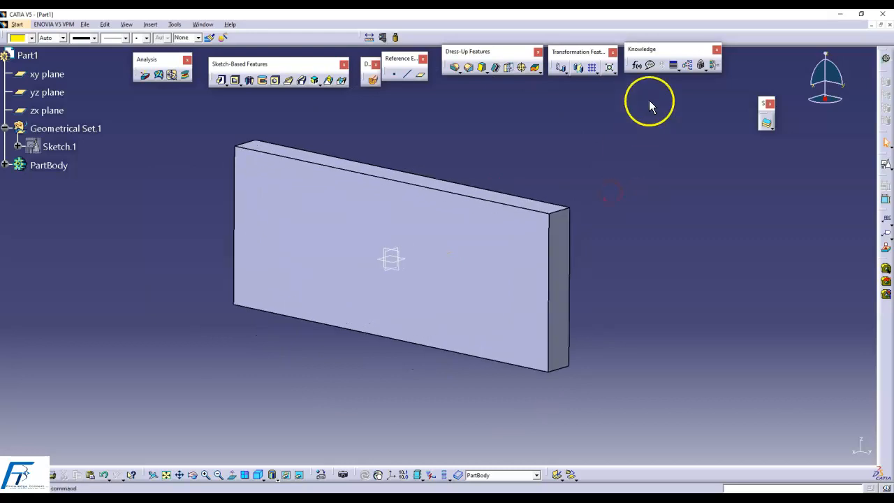
pyautogui.click(639, 69)
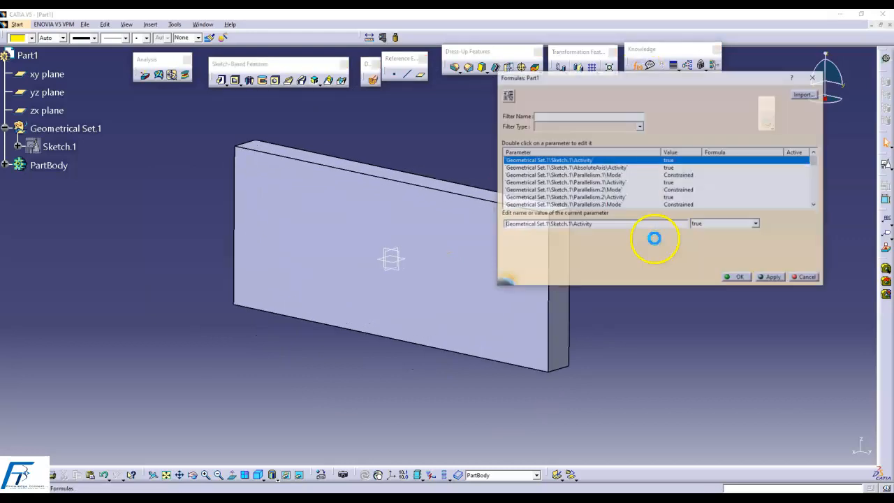
pyautogui.click(481, 219)
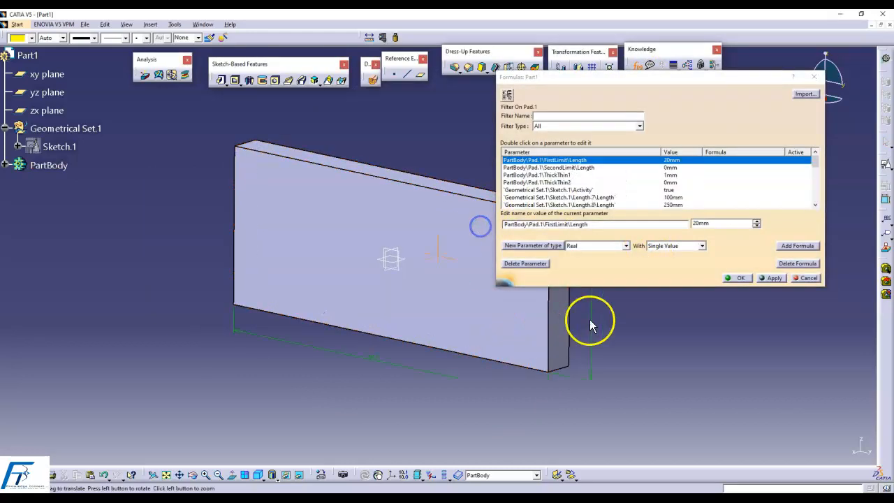
pyautogui.moveTo(652, 319); pyautogui.dragTo(424, 315, button='middle')
pyautogui.click(804, 278)
pyautogui.click(638, 67)
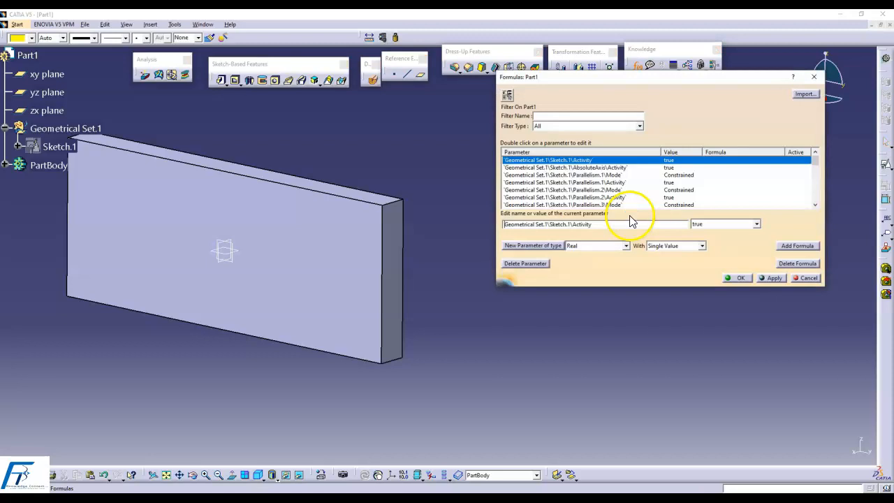
pyautogui.click(233, 208)
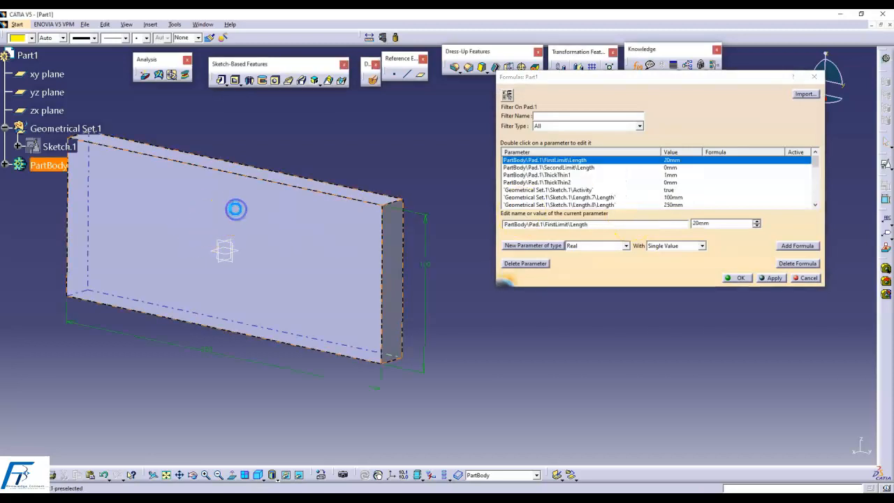
pyautogui.moveTo(410, 203); pyautogui.dragTo(348, 234, button='middle')
pyautogui.moveTo(407, 243); pyautogui.dragTo(503, 379, button='middle')
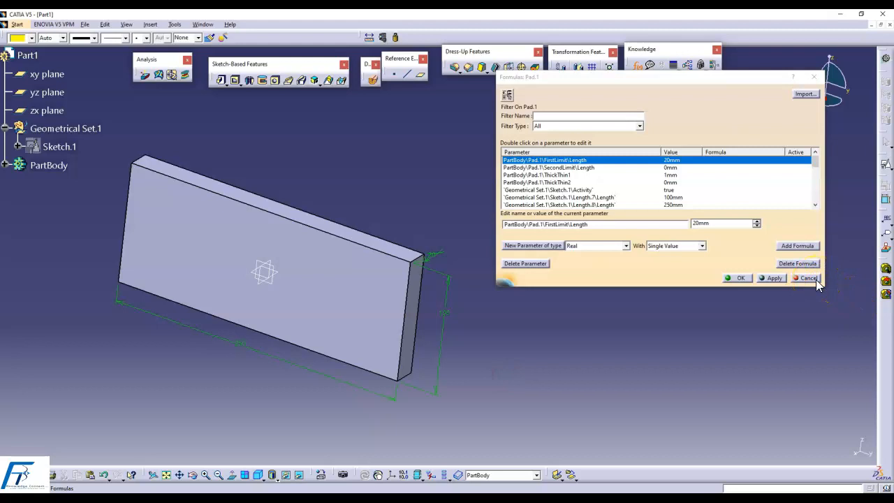
pyautogui.click(815, 279)
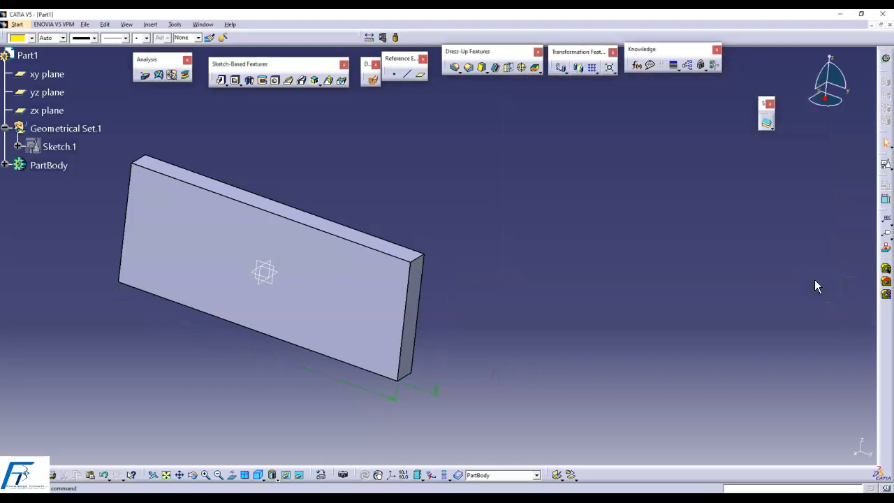
# Step: Dock the floating Analysis, Reference Elements, Dress-Up Features and Transformation Features toolbars and tidy the Sketch-Based Features toolbar
pyautogui.moveTo(362, 59); pyautogui.dragTo(320, 52)
pyautogui.moveTo(502, 53); pyautogui.dragTo(514, 25)
pyautogui.moveTo(413, 56); pyautogui.dragTo(427, 28)
pyautogui.moveTo(169, 58); pyautogui.dragTo(266, 26)
pyautogui.moveTo(365, 54); pyautogui.dragTo(608, 28)
pyautogui.moveTo(572, 52); pyautogui.dragTo(723, 36)
# Step: In the Part Infrastructure display options, turn off Relations in the specification tree and accept the settings
pyautogui.moveTo(644, 158); pyautogui.dragTo(620, 182, button='middle')
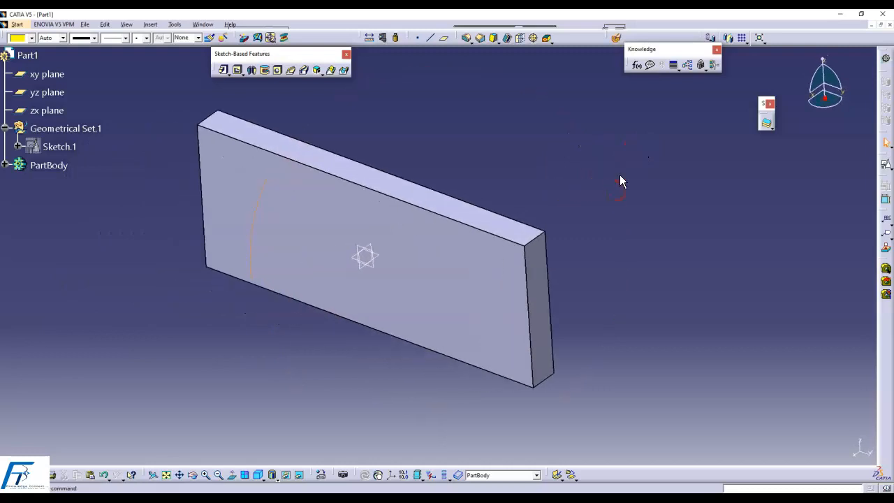
pyautogui.click(366, 251)
pyautogui.moveTo(482, 128); pyautogui.dragTo(520, 126, button='middle')
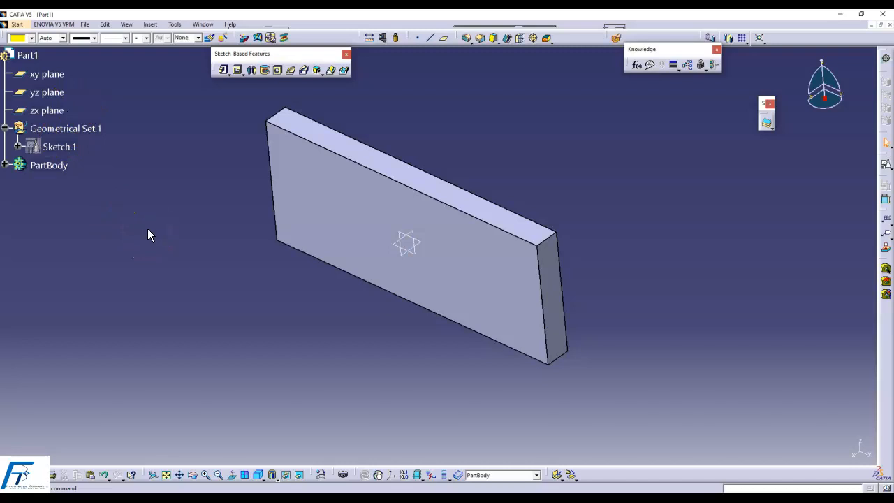
pyautogui.click(175, 24)
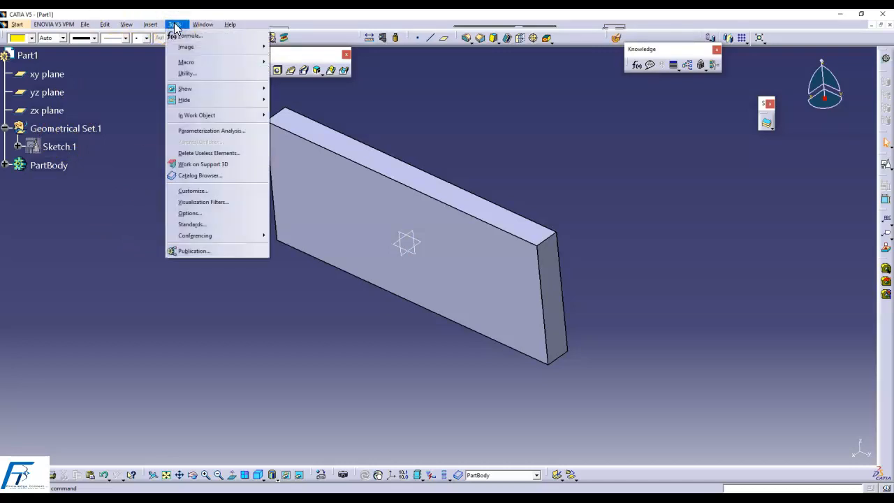
pyautogui.click(206, 214)
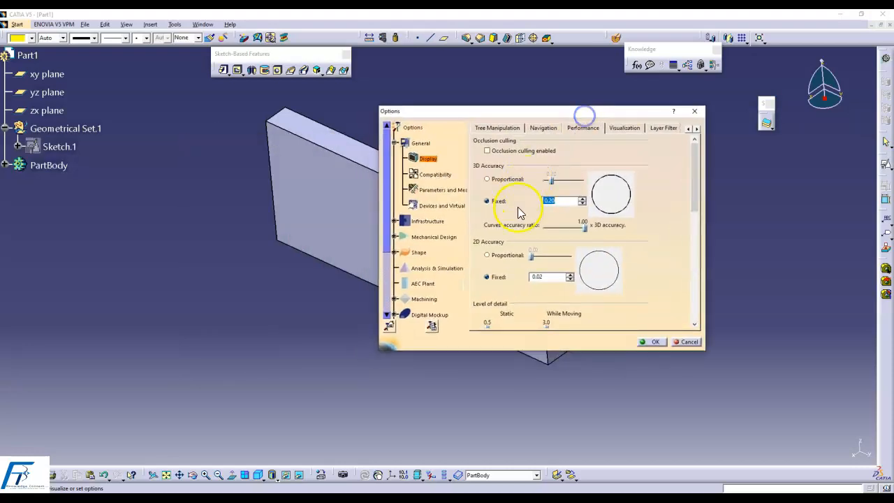
pyautogui.moveTo(472, 110); pyautogui.dragTo(662, 78)
pyautogui.click(620, 190)
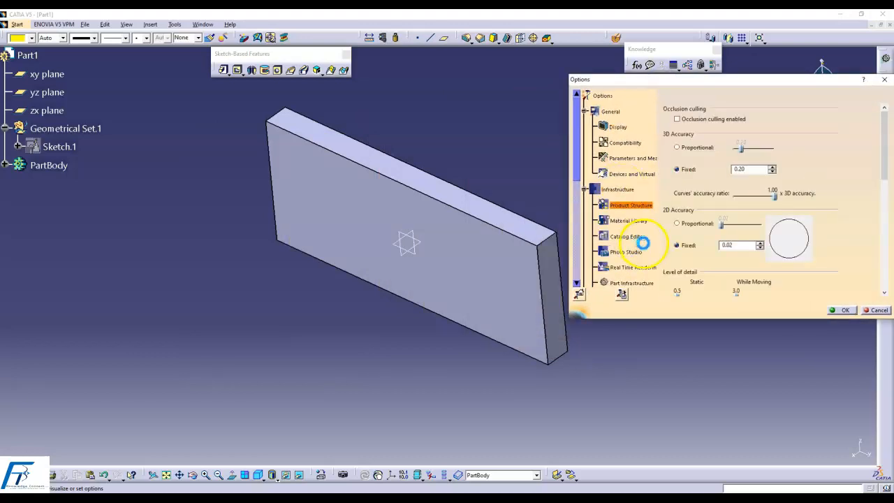
pyautogui.scroll(-1, 643, 260)
pyautogui.click(635, 260)
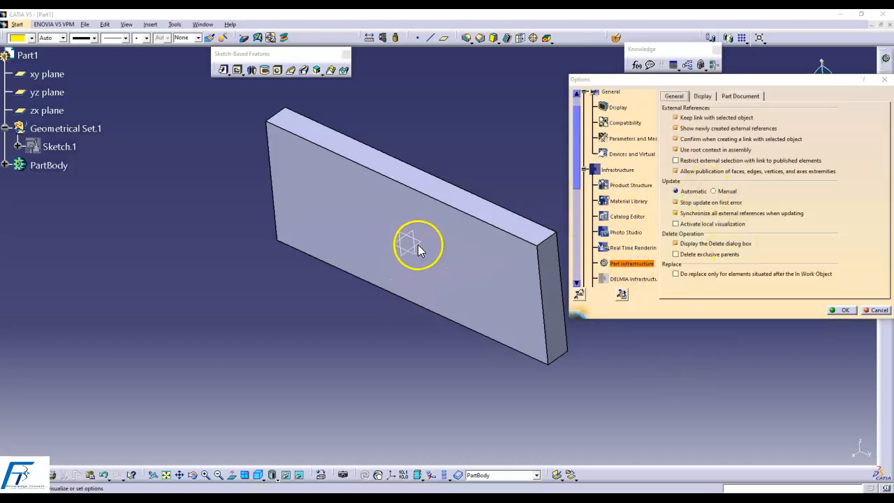
pyautogui.click(702, 97)
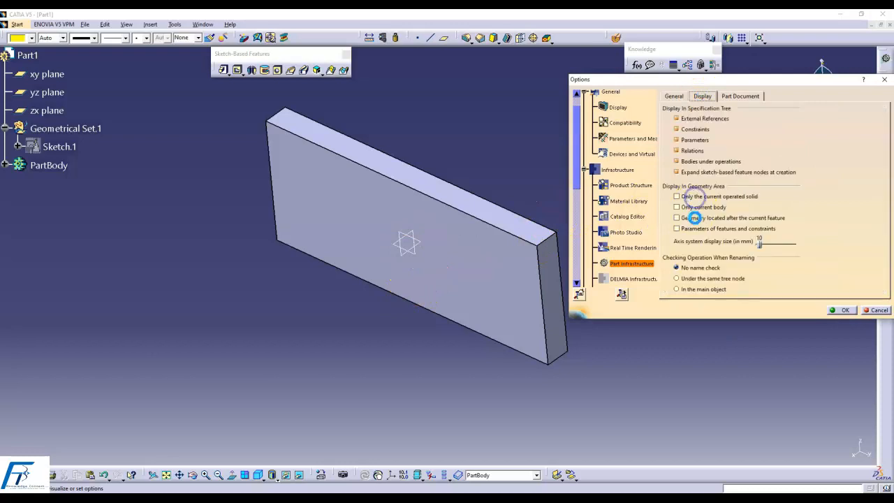
pyautogui.click(693, 154)
pyautogui.moveTo(719, 81); pyautogui.dragTo(568, 44)
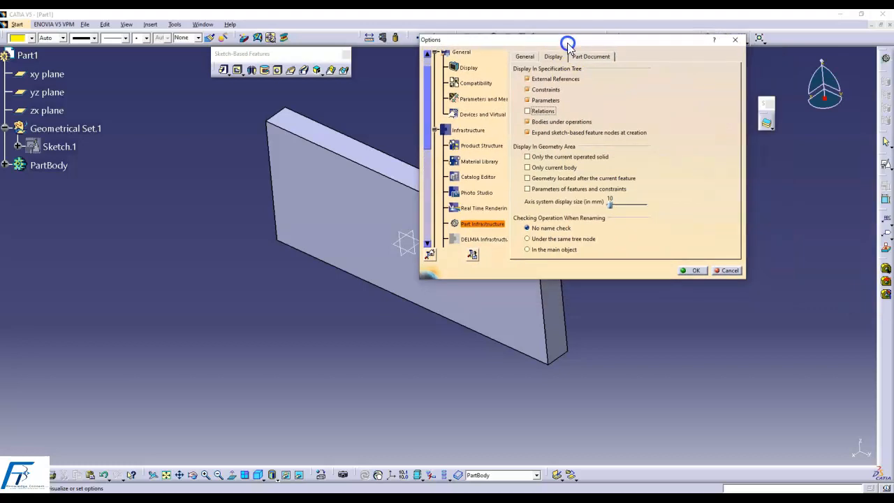
pyautogui.click(692, 272)
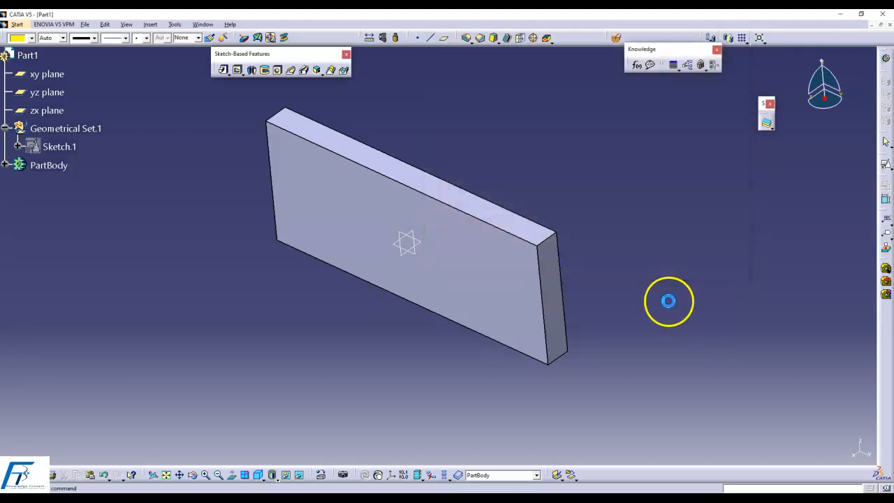
# Step: Reopen the Part Infrastructure display options to examine the specification tree settings
pyautogui.moveTo(484, 313); pyautogui.dragTo(461, 282, button='middle')
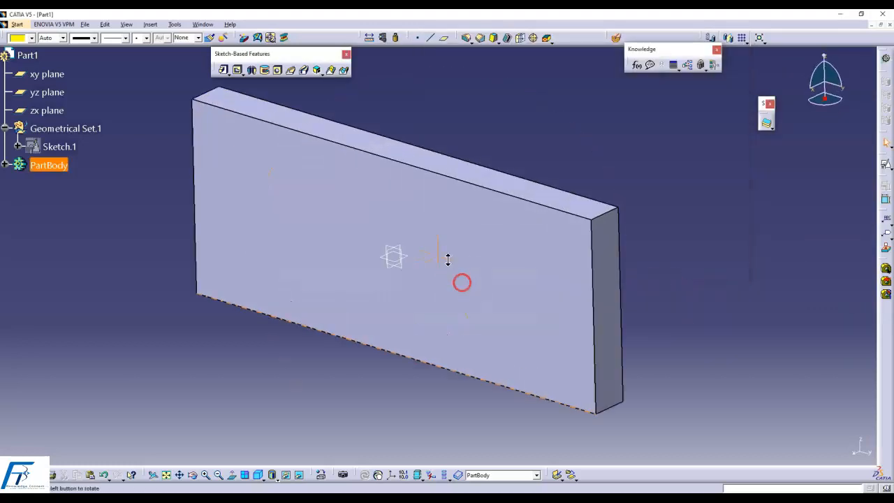
pyautogui.click(173, 24)
pyautogui.click(190, 213)
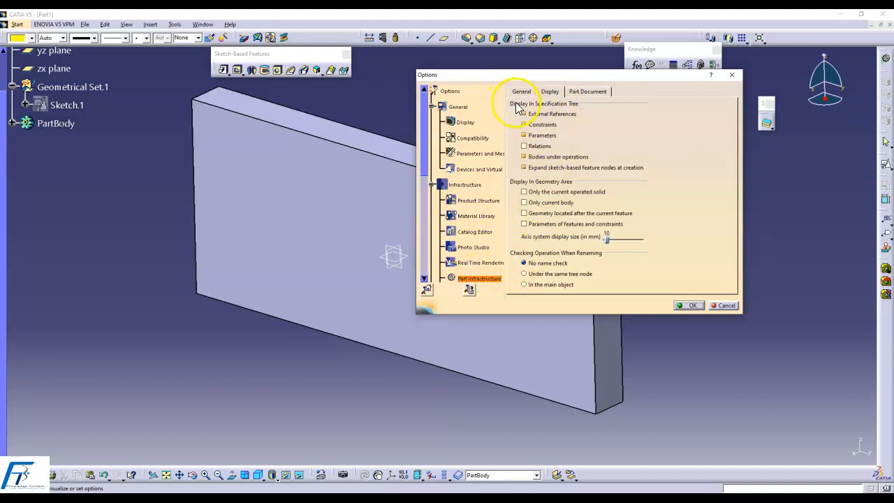
pyautogui.hotkey('ctrl', '1')
pyautogui.click(556, 116)
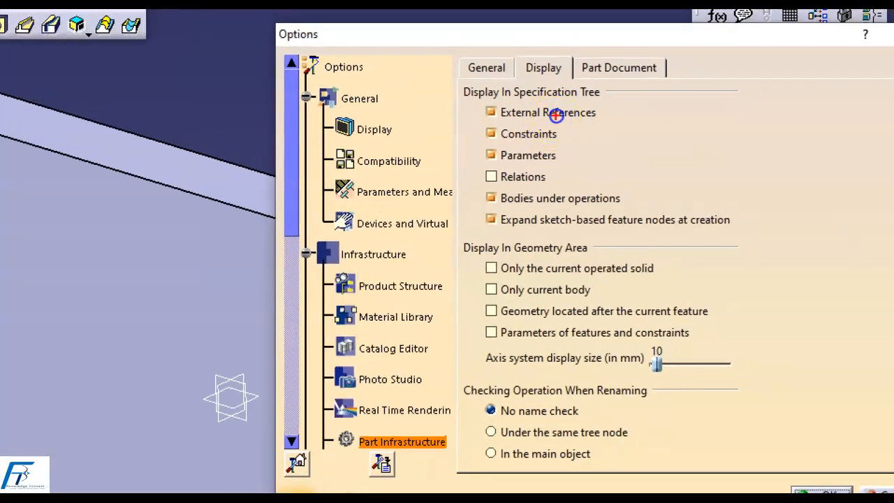
pyautogui.moveTo(650, 91)
pyautogui.mouseDown()
pyautogui.moveTo(575, 74)
pyautogui.moveTo(429, 87)
pyautogui.mouseUp()
pyautogui.moveTo(503, 120); pyautogui.dragTo(586, 116)
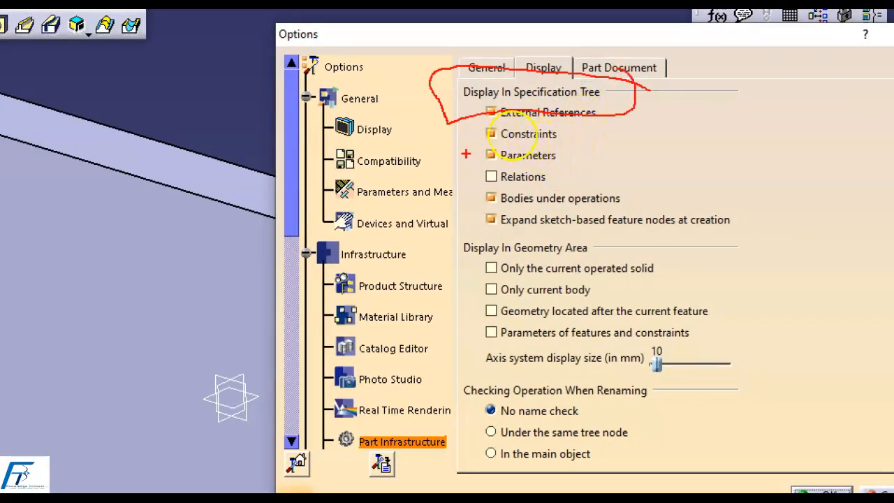
# Step: Review the specification tree display settings and accept the Part Infrastructure options
pyautogui.moveTo(499, 148)
pyautogui.mouseDown()
pyautogui.moveTo(482, 175)
pyautogui.moveTo(564, 154)
pyautogui.mouseUp()
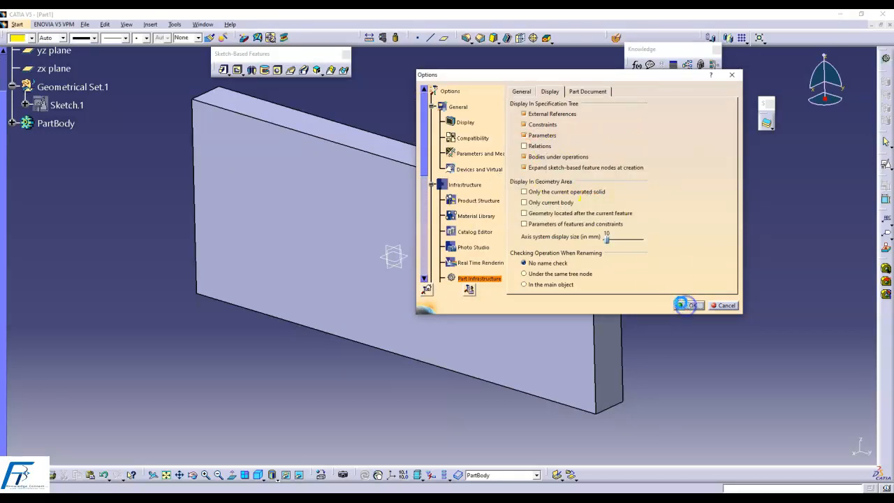
pyautogui.click(684, 306)
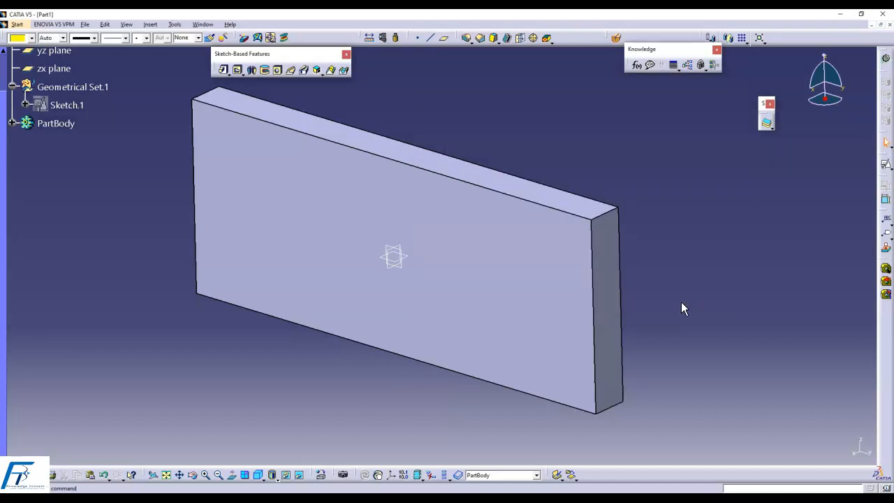
# Step: Open the formulas for the plate's pad and select its 250 mm length dimension as the current parameter
pyautogui.click(636, 67)
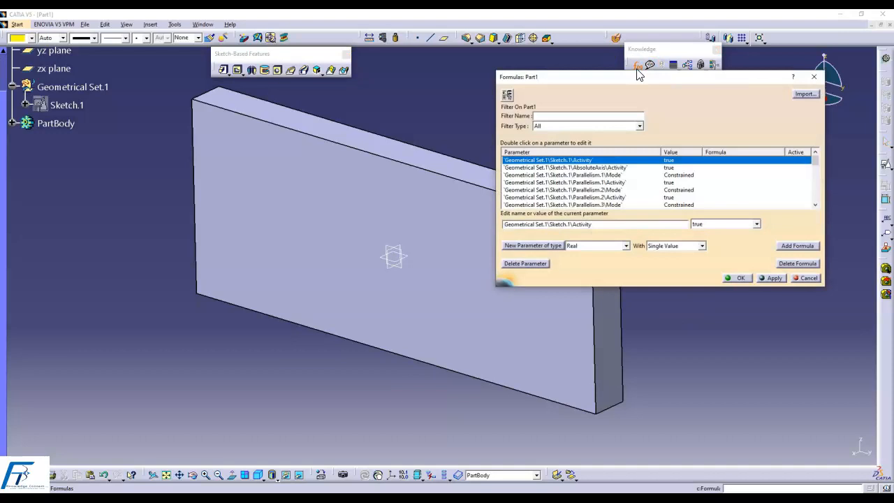
pyautogui.moveTo(492, 88); pyautogui.dragTo(403, 101, button='middle')
pyautogui.moveTo(431, 134); pyautogui.dragTo(365, 116, button='middle')
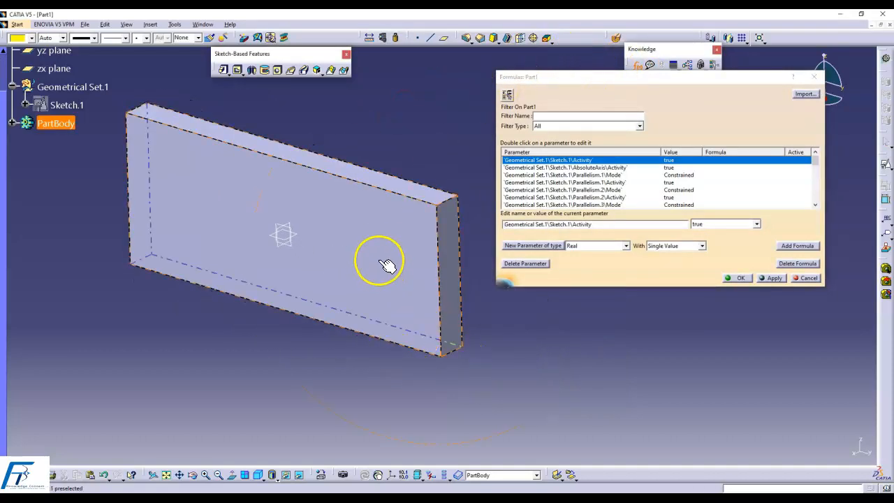
pyautogui.click(376, 223)
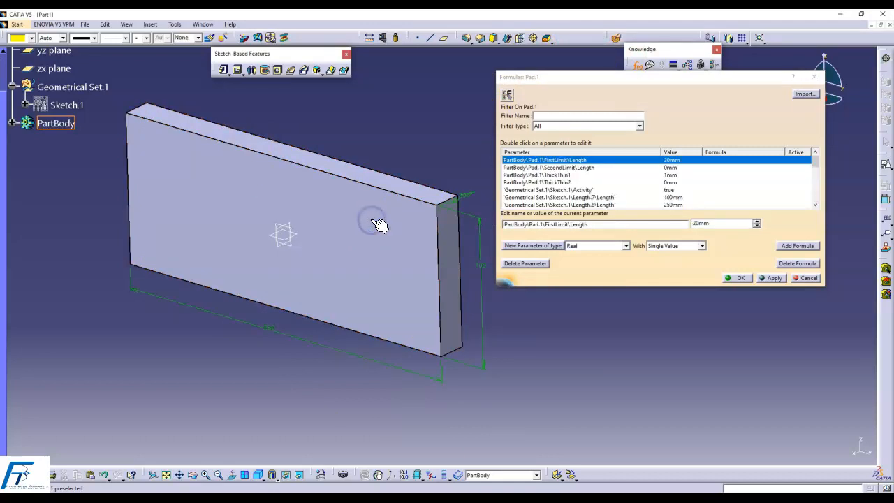
pyautogui.moveTo(330, 288); pyautogui.dragTo(300, 246, button='middle')
pyautogui.click(277, 301)
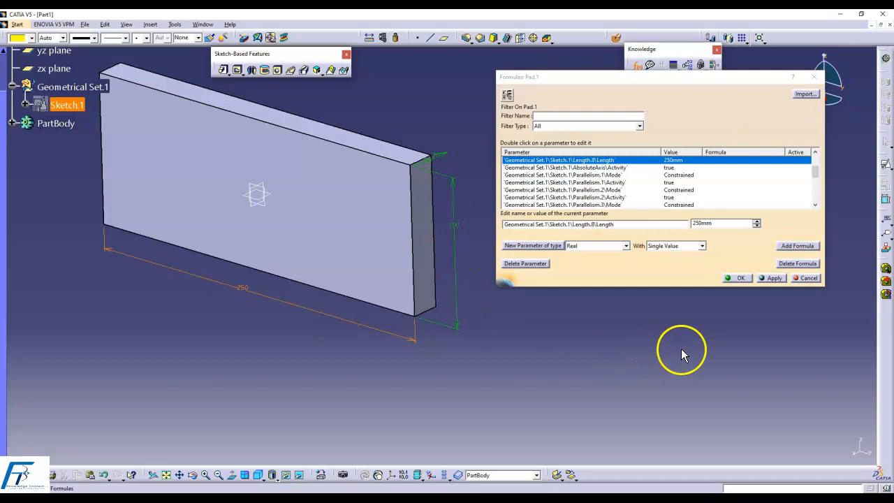
# Step: Add and apply a formula that makes the plate's length equal to its 100 mm height dimension multiplied by 2.5
pyautogui.click(797, 247)
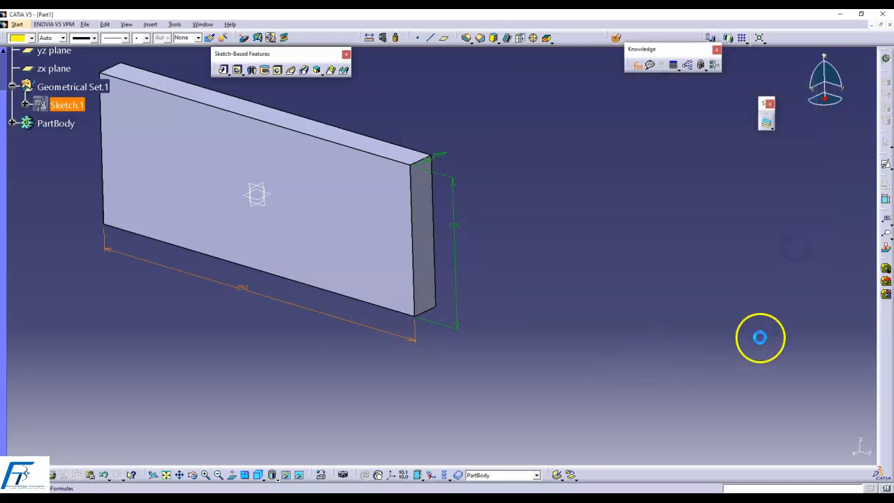
pyautogui.moveTo(706, 299); pyautogui.dragTo(760, 318, button='middle')
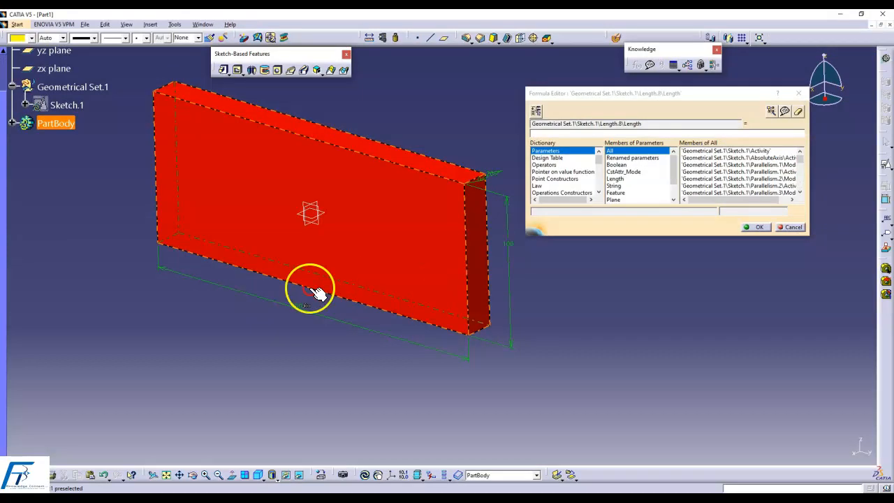
pyautogui.click(275, 310)
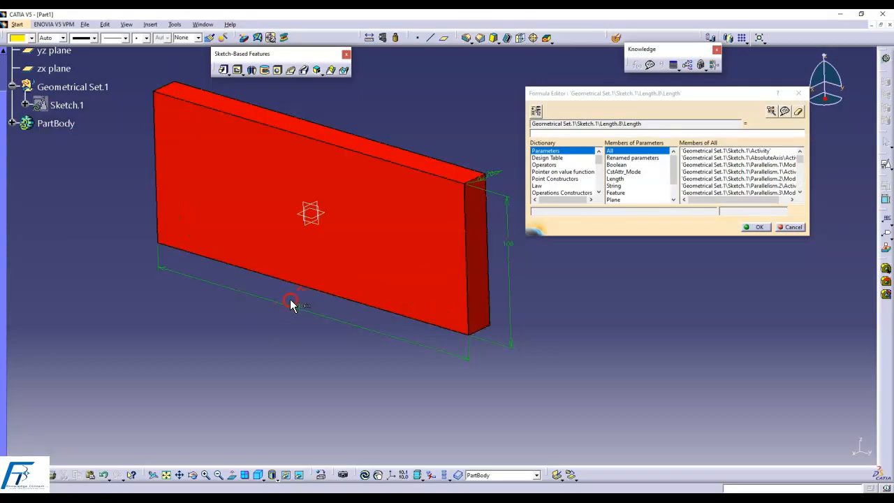
pyautogui.click(509, 245)
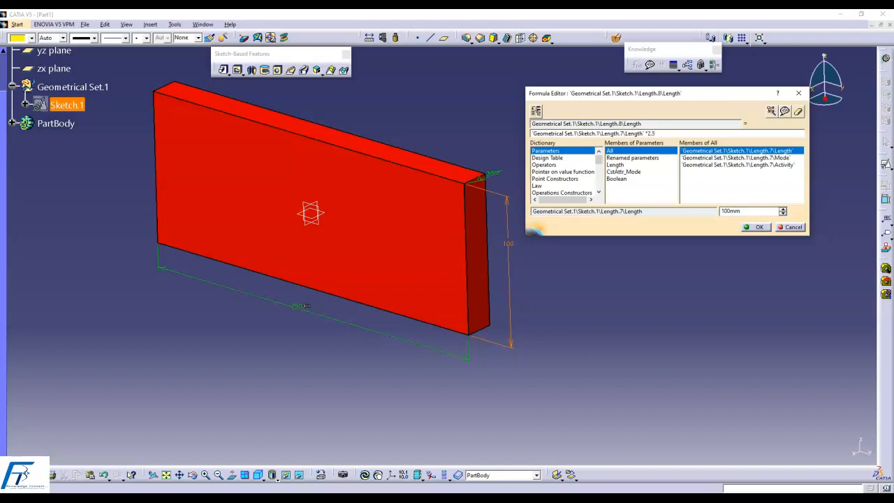
pyautogui.moveTo(613, 317); pyautogui.dragTo(633, 324, button='middle')
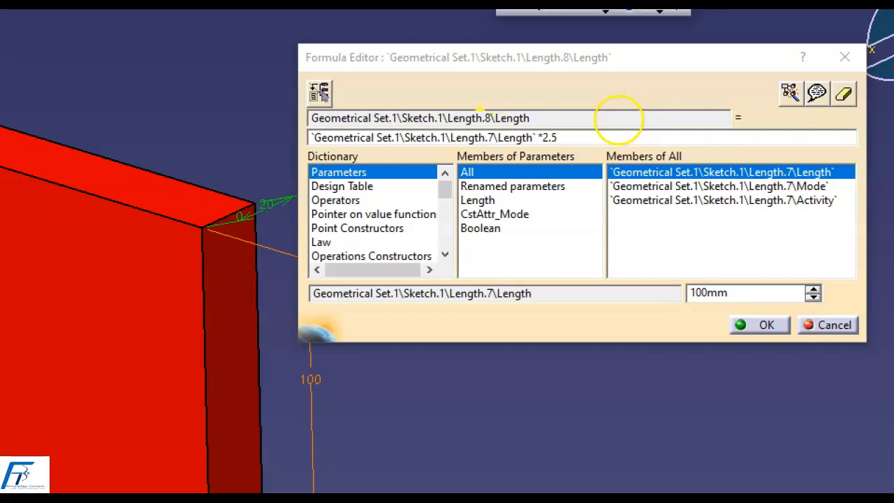
pyautogui.click(667, 131)
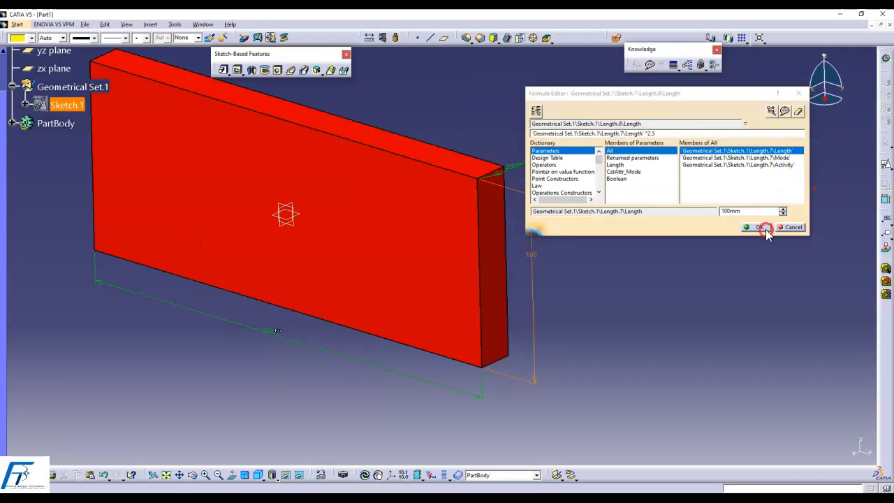
pyautogui.click(763, 228)
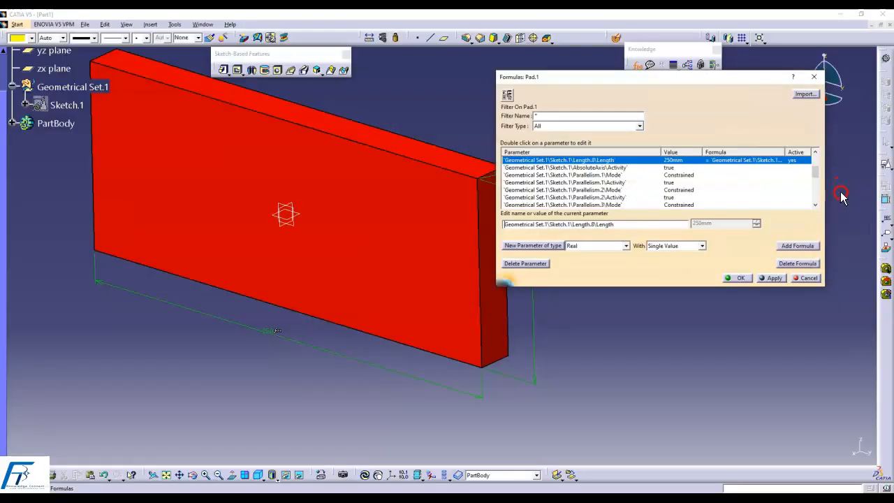
pyautogui.click(770, 278)
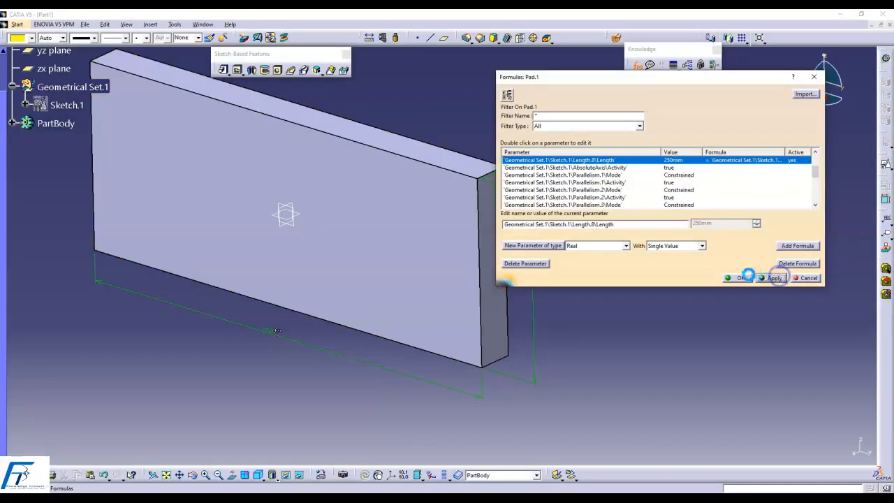
pyautogui.click(738, 274)
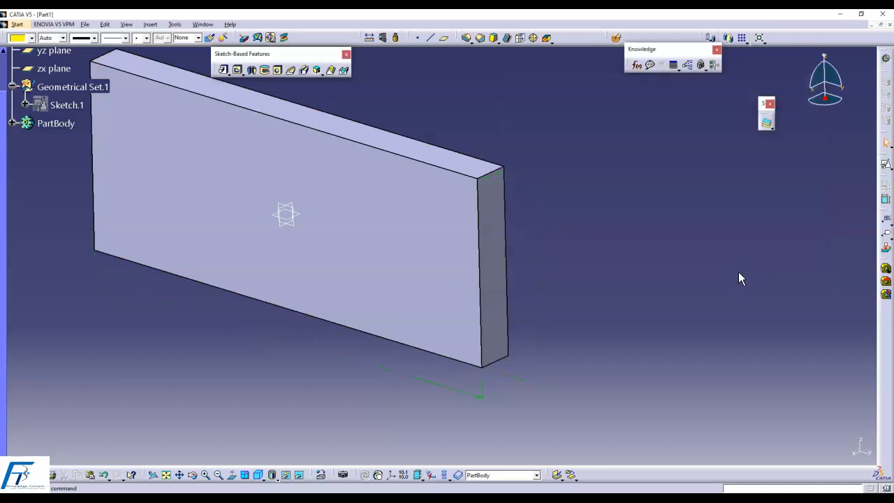
# Step: In the Part Infrastructure display options, turn on Relations in the specification tree and accept the settings
pyautogui.click(389, 191)
pyautogui.moveTo(328, 175); pyautogui.dragTo(389, 203, button='middle')
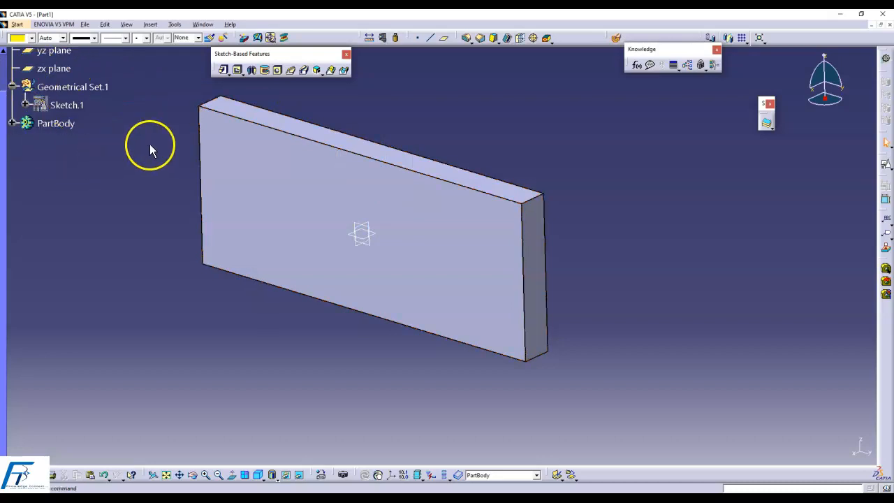
pyautogui.moveTo(5, 127); pyautogui.dragTo(5, 83)
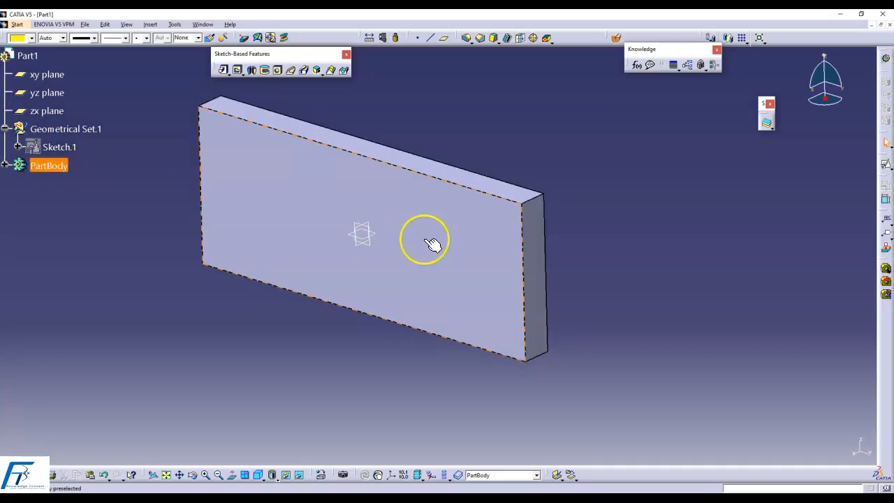
pyautogui.click(173, 27)
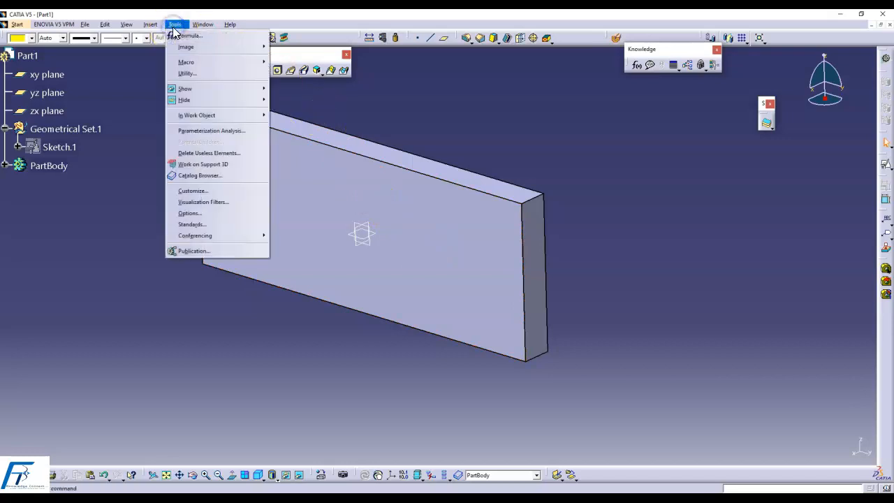
pyautogui.click(204, 212)
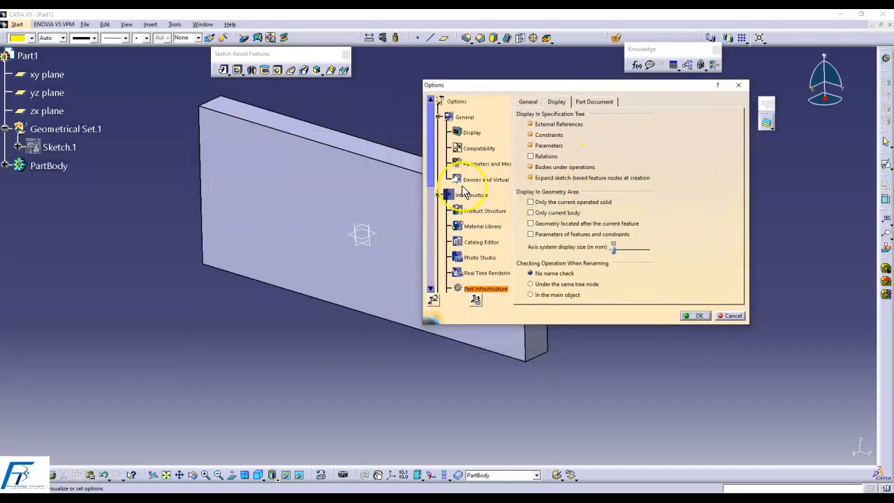
pyautogui.click(467, 209)
pyautogui.click(491, 290)
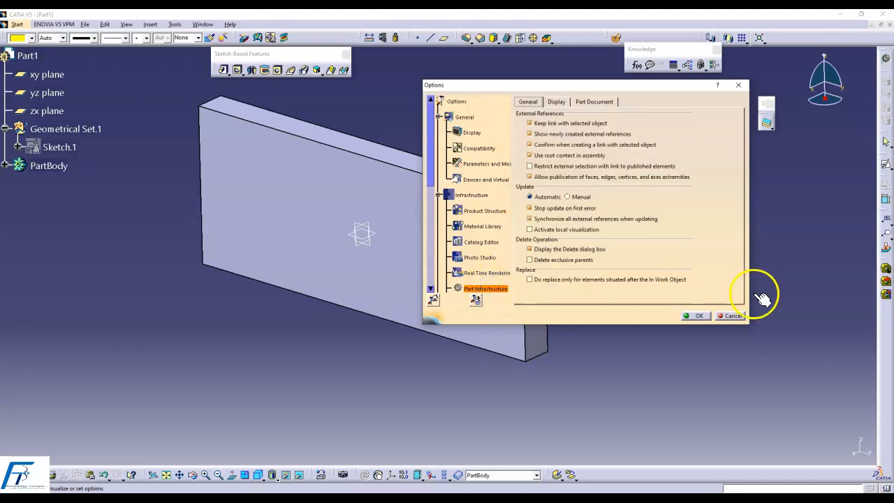
pyautogui.click(557, 103)
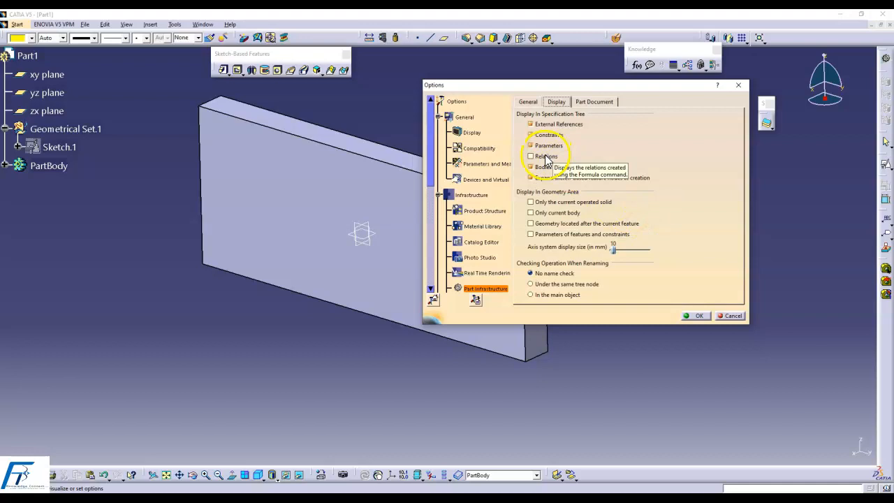
pyautogui.click(546, 158)
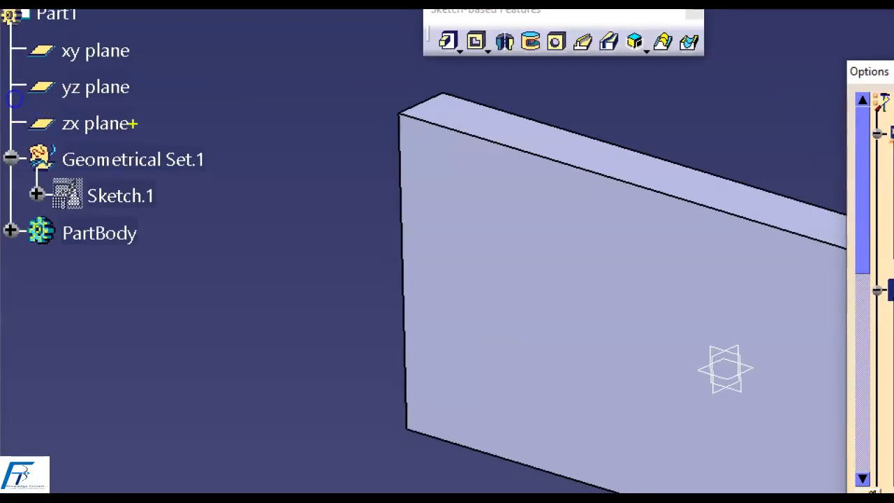
pyautogui.moveTo(197, 138)
pyautogui.mouseDown()
pyautogui.moveTo(7, 124)
pyautogui.moveTo(77, 290)
pyautogui.moveTo(244, 238)
pyautogui.moveTo(187, 123)
pyautogui.mouseUp()
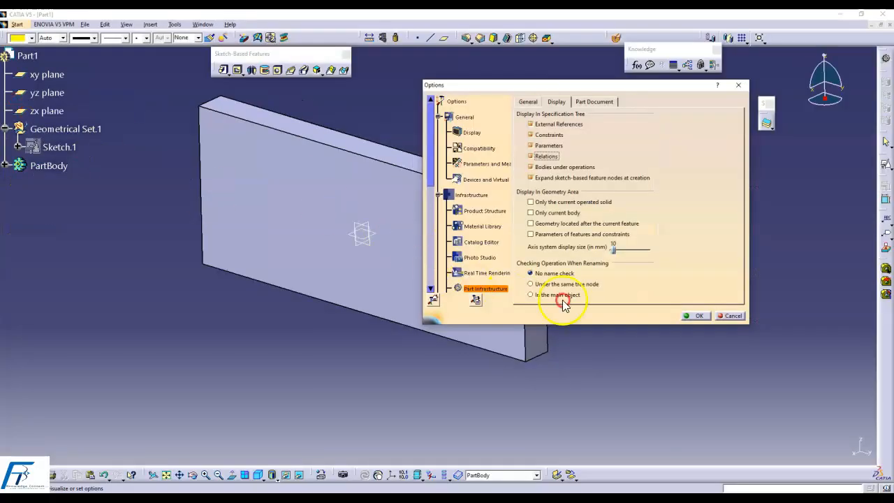
pyautogui.click(699, 316)
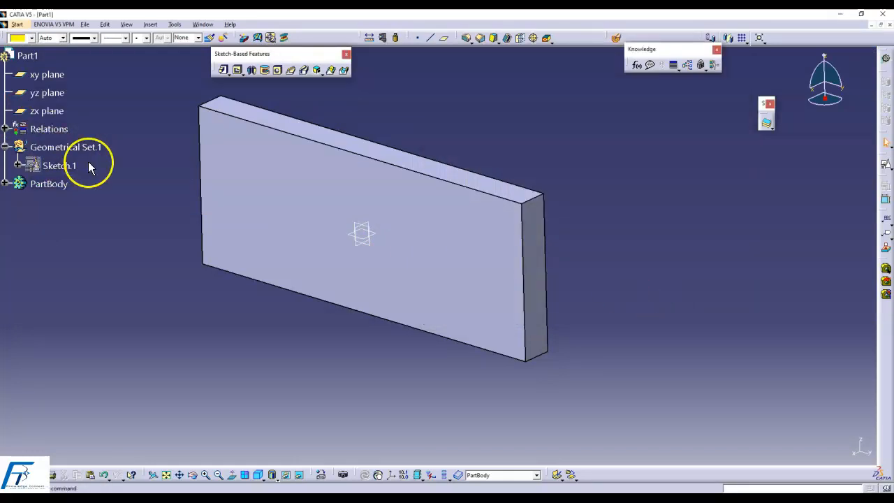
# Step: Expand the Relations node in the specification tree to read the length formula and compare it with the plate
pyautogui.click(5, 129)
pyautogui.moveTo(206, 246); pyautogui.dragTo(346, 301, button='middle')
pyautogui.keyDown('ctrl'); pyautogui.moveTo(368, 260); pyautogui.dragTo(366, 239, button='middle'); pyautogui.keyUp('ctrl')
pyautogui.moveTo(366, 248); pyautogui.dragTo(411, 314, button='middle')
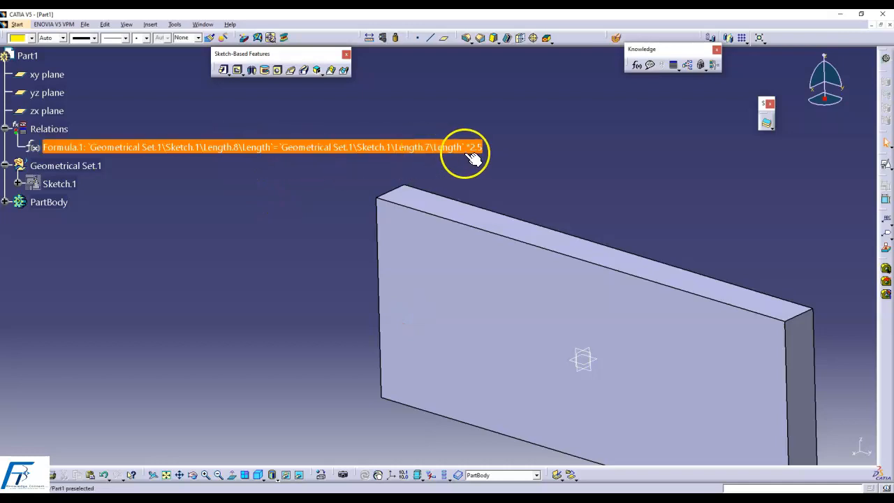
pyautogui.keyDown('ctrl'); pyautogui.moveTo(539, 191); pyautogui.dragTo(457, 170, button='middle'); pyautogui.keyUp('ctrl')
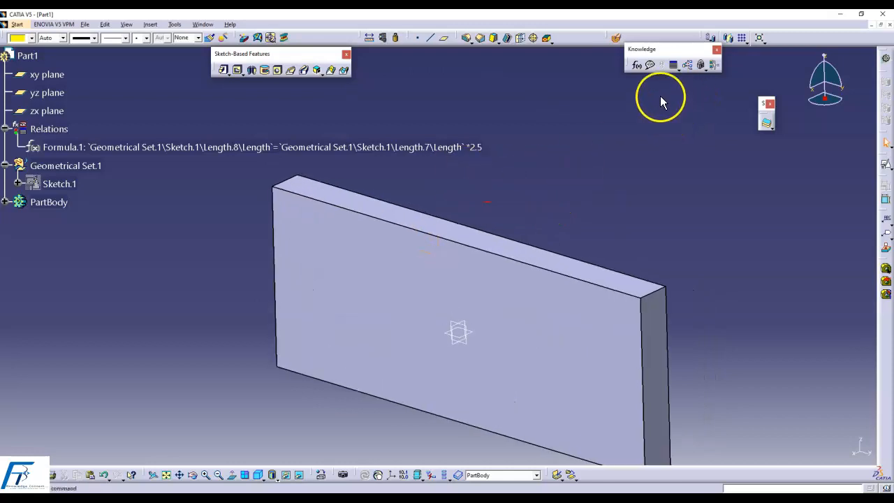
# Step: Reopen the formulas for the pad and select its 20 mm thickness dimension as the current parameter
pyautogui.click(640, 67)
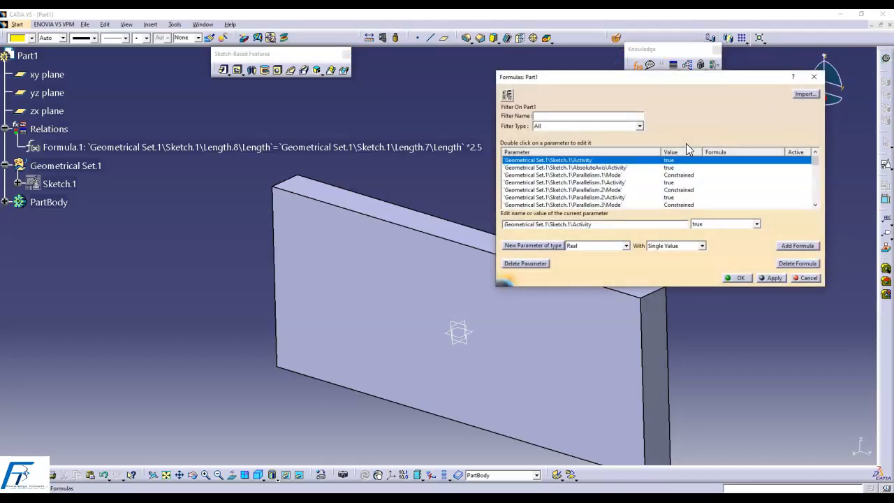
pyautogui.moveTo(364, 224); pyautogui.dragTo(157, 222, button='middle')
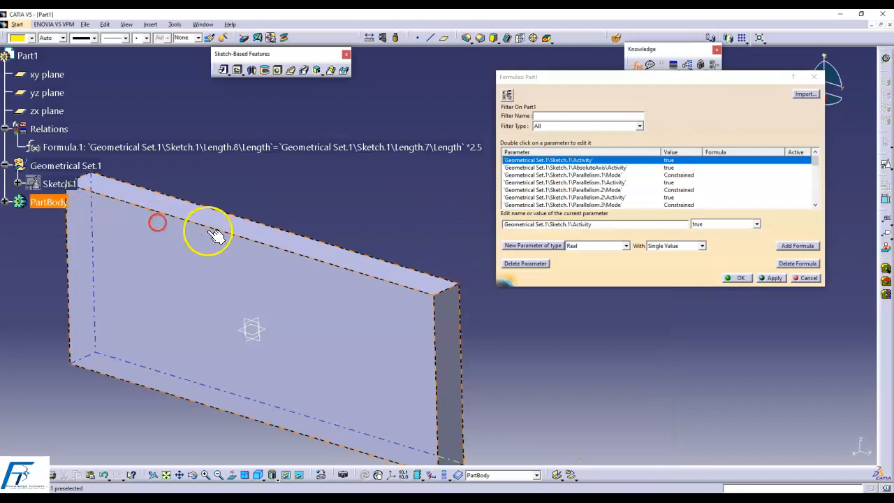
pyautogui.click(249, 273)
pyautogui.moveTo(366, 283); pyautogui.dragTo(283, 253, button='middle')
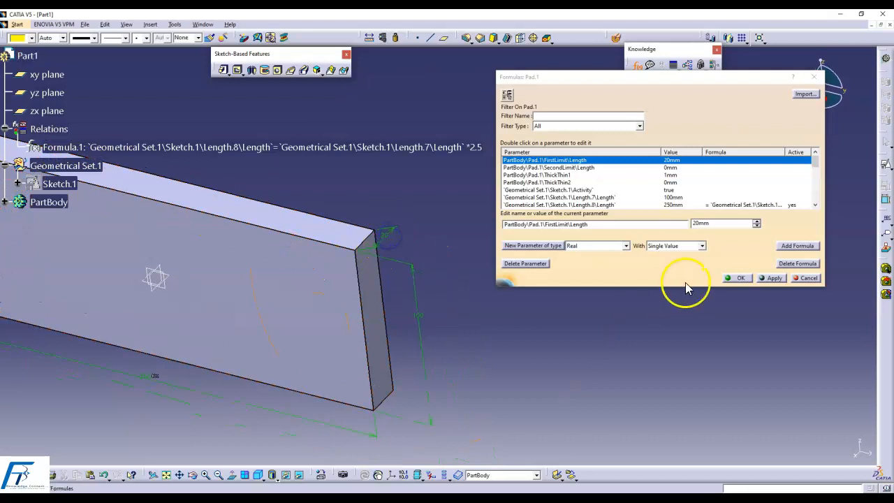
pyautogui.click(386, 236)
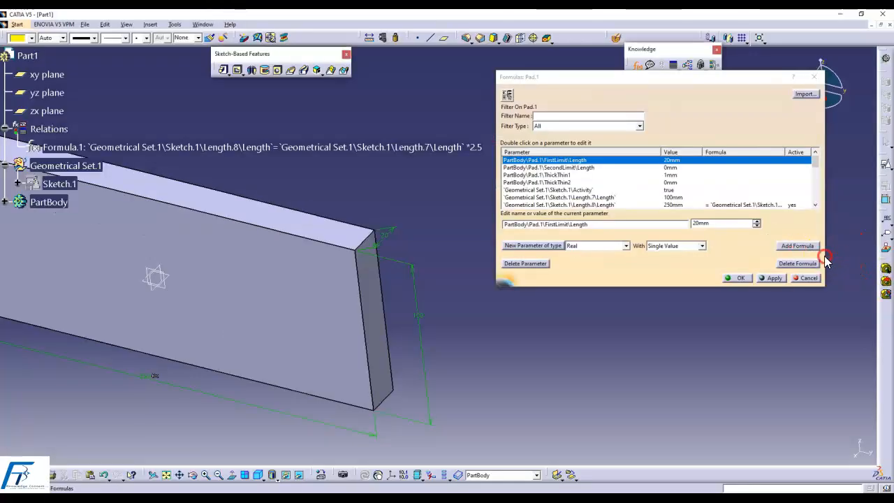
# Step: Add a formula that makes the pad's thickness equal to the plate's 100 mm height dimension divided by 4, and accept it
pyautogui.click(812, 248)
pyautogui.moveTo(648, 321); pyautogui.dragTo(299, 345, button='middle')
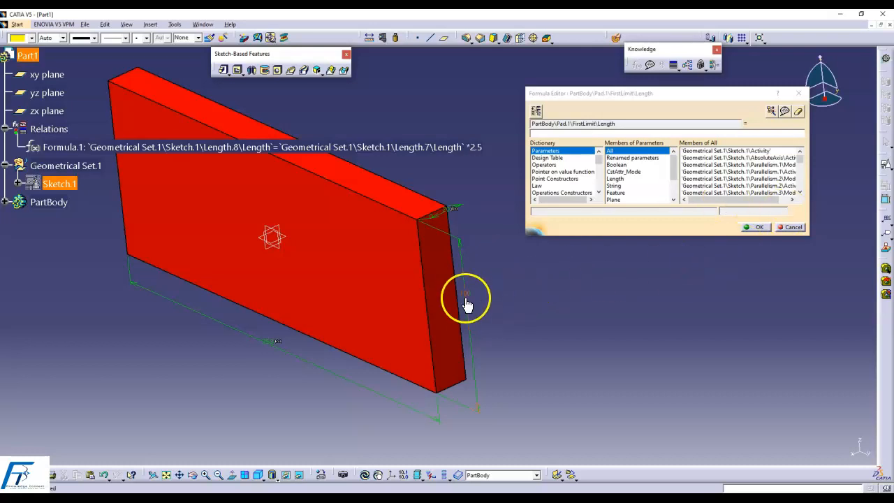
pyautogui.click(466, 293)
pyautogui.moveTo(519, 303); pyautogui.dragTo(595, 313, button='middle')
pyautogui.click(652, 133)
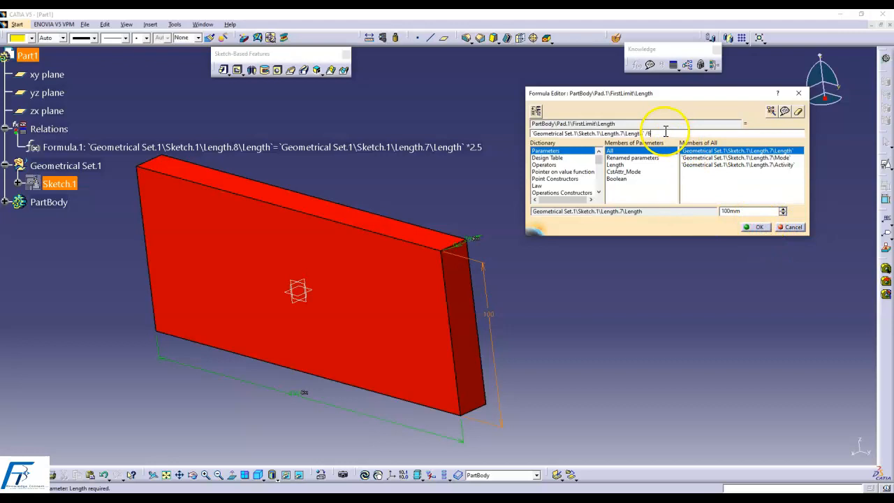
pyautogui.moveTo(656, 133); pyautogui.dragTo(640, 132)
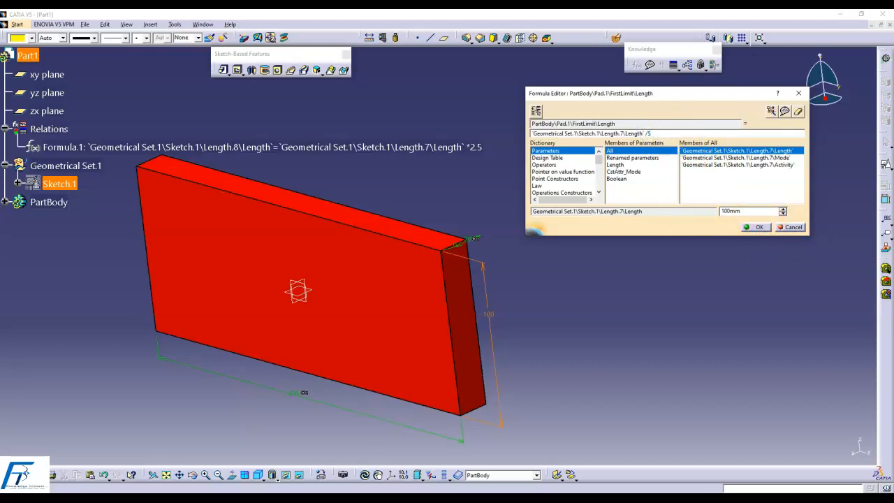
pyautogui.click(755, 227)
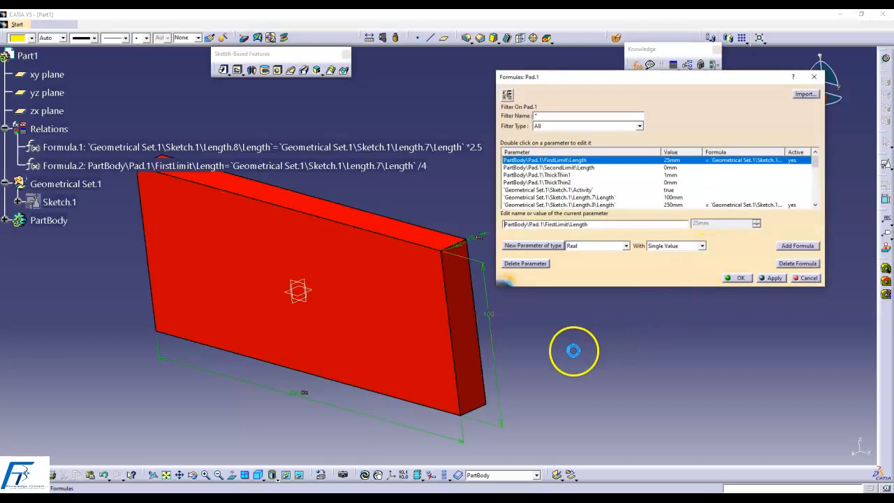
pyautogui.click(482, 271)
pyautogui.scroll(3, 482, 271)
pyautogui.moveTo(482, 271); pyautogui.dragTo(377, 251, button='middle')
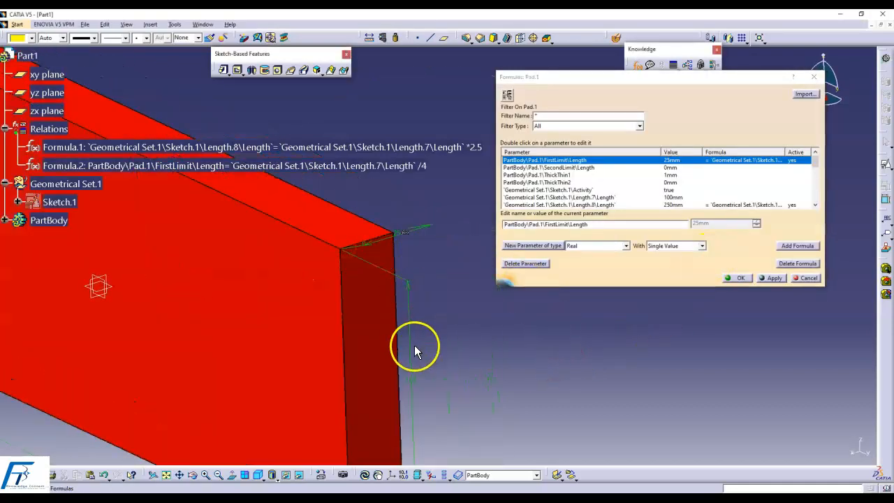
pyautogui.click(738, 278)
# Step: Set the height dimension in the plate's sketch to 50 mm and exit the sketch
pyautogui.moveTo(630, 288); pyautogui.dragTo(698, 373, button='middle')
pyautogui.moveTo(613, 317); pyautogui.dragTo(653, 313, button='middle')
pyautogui.scroll(1, 634, 301)
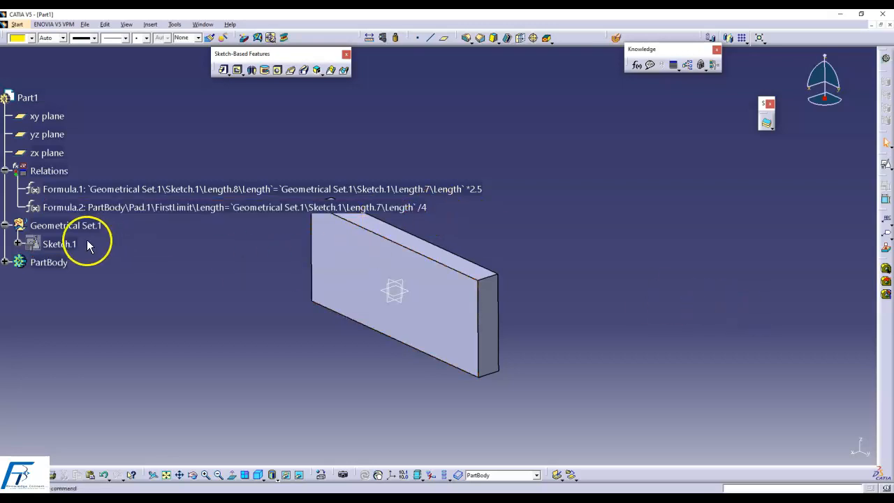
pyautogui.click(62, 243)
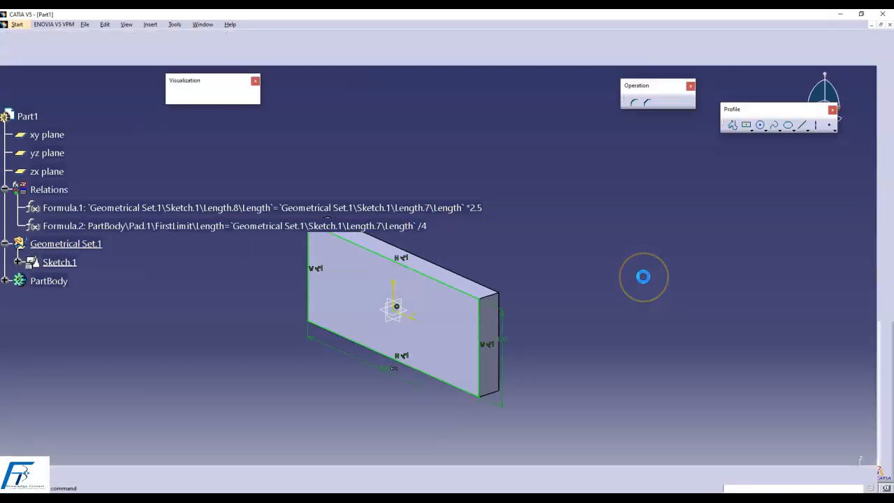
pyautogui.moveTo(626, 302); pyautogui.dragTo(708, 239, button='middle')
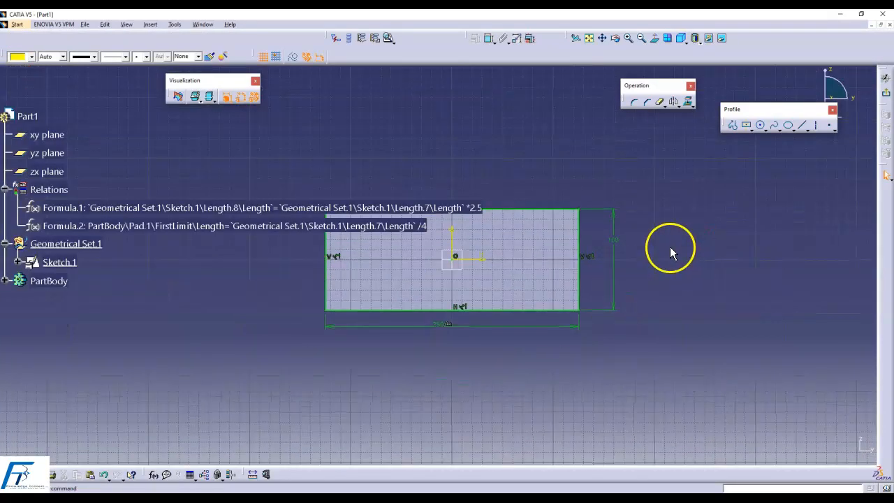
pyautogui.doubleClick(613, 240)
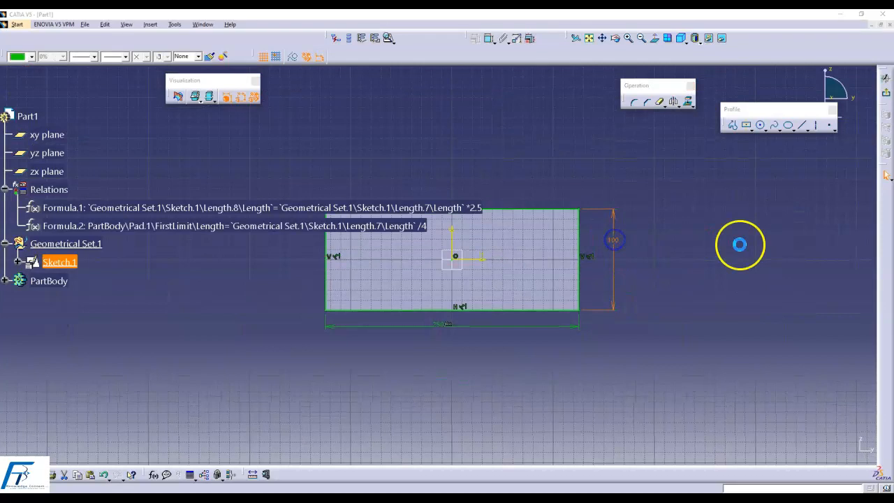
pyautogui.write('50')
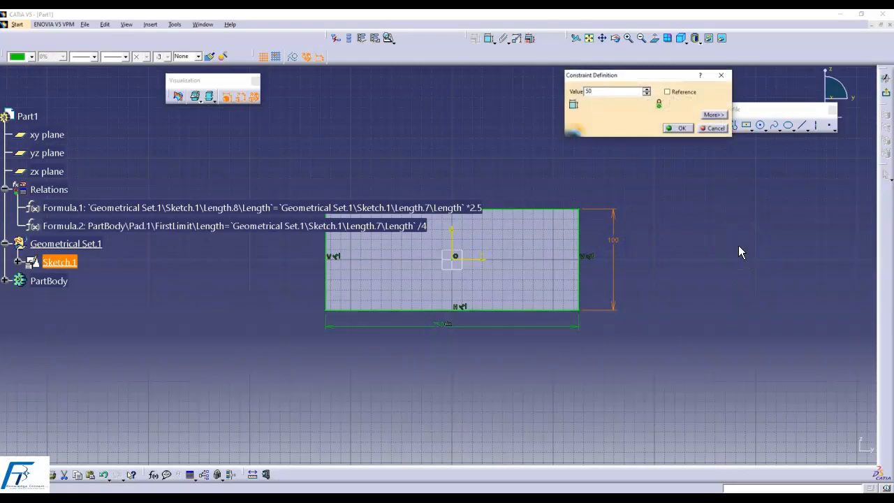
pyautogui.press('Return')
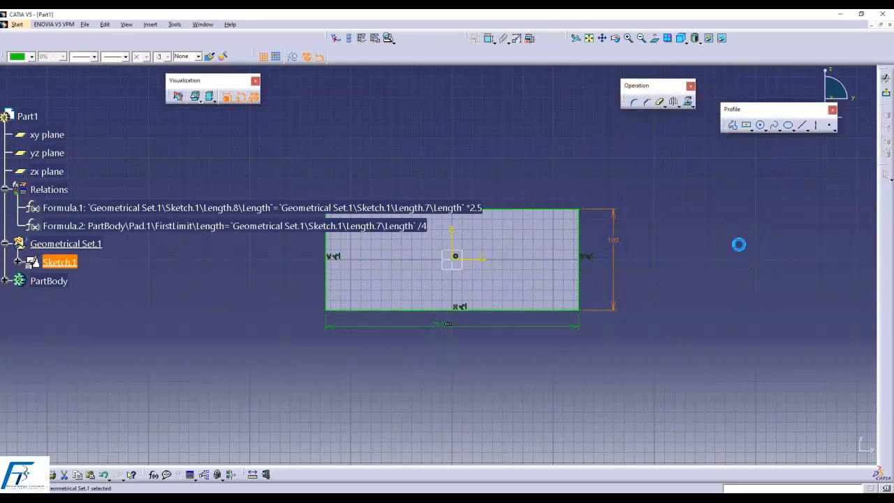
pyautogui.moveTo(700, 278); pyautogui.dragTo(696, 232, button='middle')
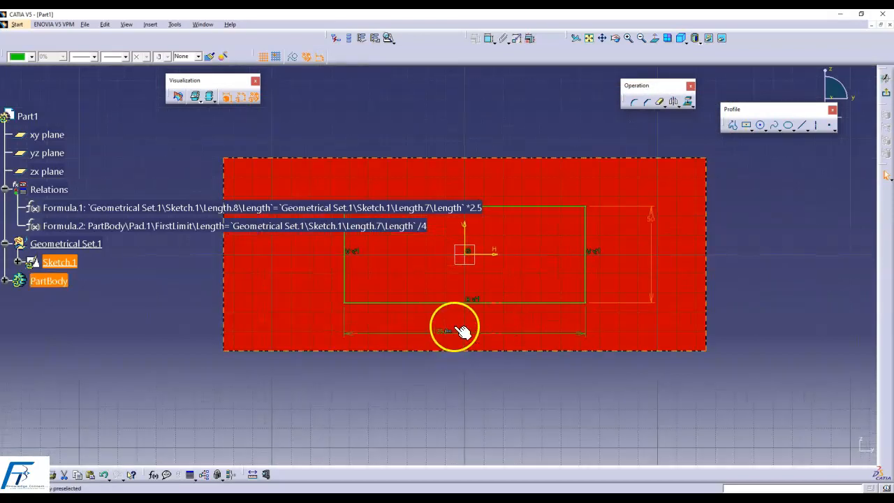
pyautogui.click(884, 78)
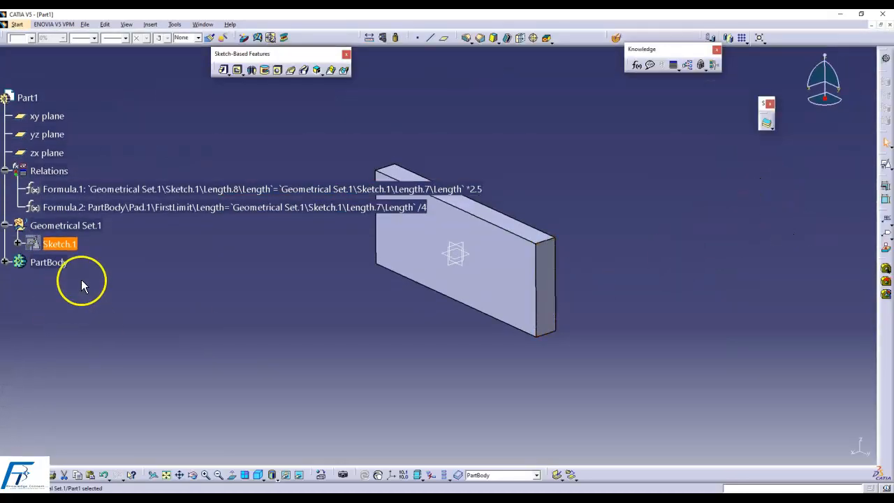
# Step: Expand PartBody and open the pad's definition to check its formula-driven thickness against the relations, leaving it unedited
pyautogui.click(6, 262)
pyautogui.doubleClick(480, 322)
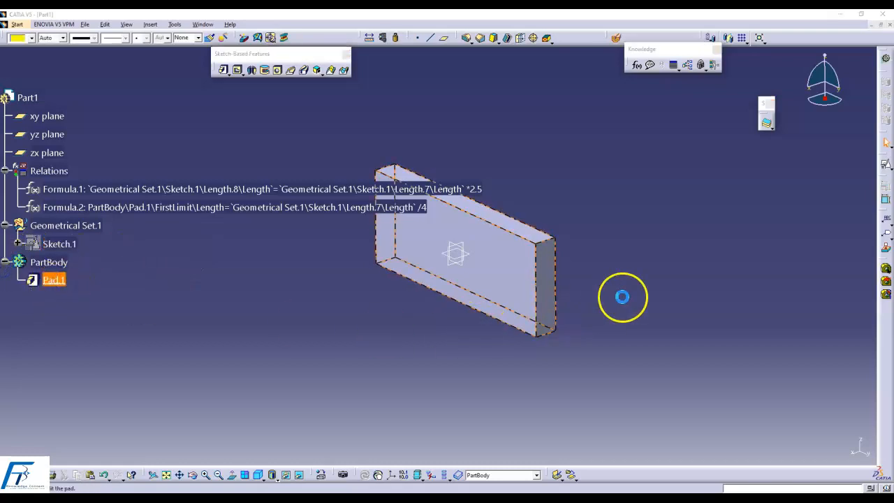
pyautogui.moveTo(622, 286); pyautogui.dragTo(571, 285, button='middle')
pyautogui.moveTo(657, 310); pyautogui.dragTo(658, 276, button='middle')
pyautogui.scroll(-2, 645, 290)
pyautogui.click(545, 238)
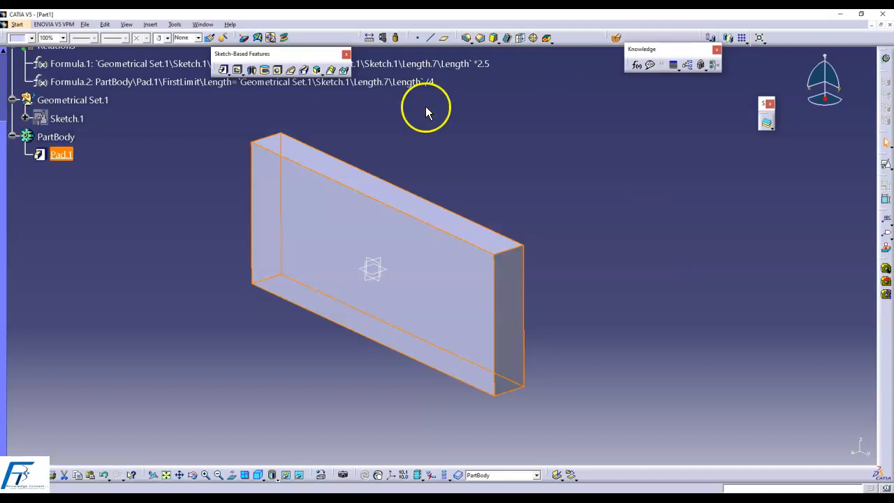
pyautogui.scroll(3, 6, 162)
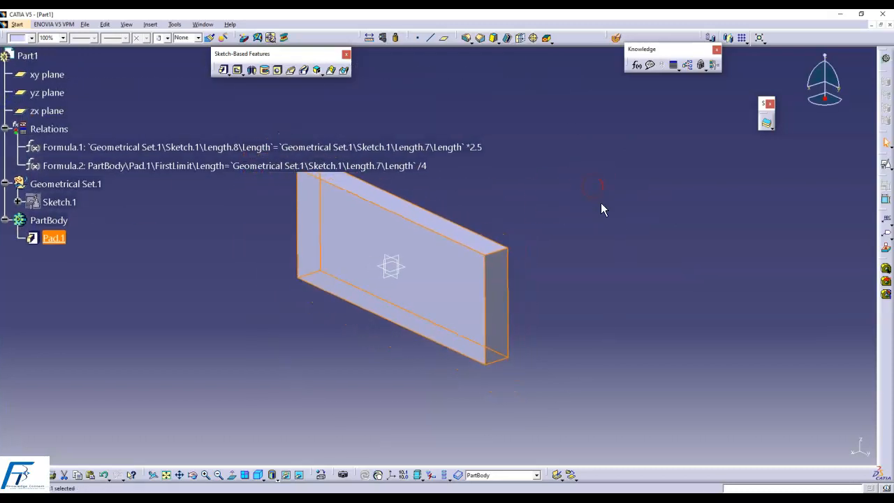
# Step: Reopen the plate's sketch for editing
pyautogui.moveTo(601, 202); pyautogui.dragTo(605, 237, button='middle')
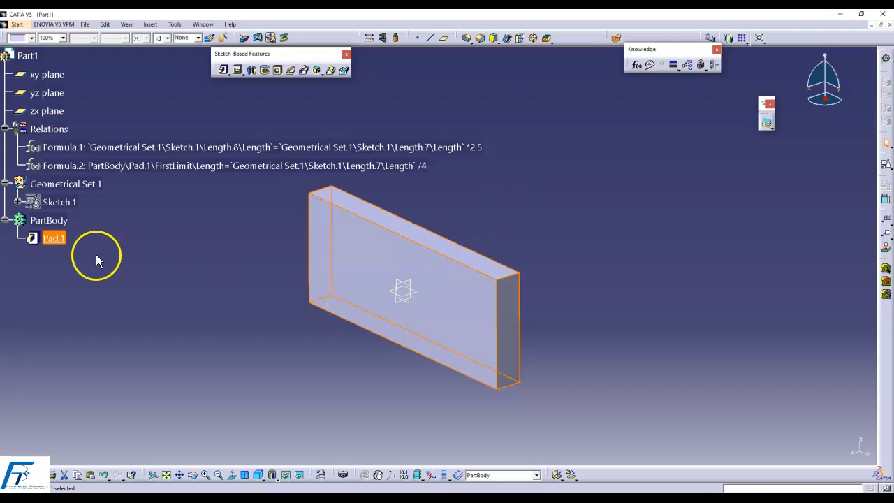
pyautogui.click(59, 201)
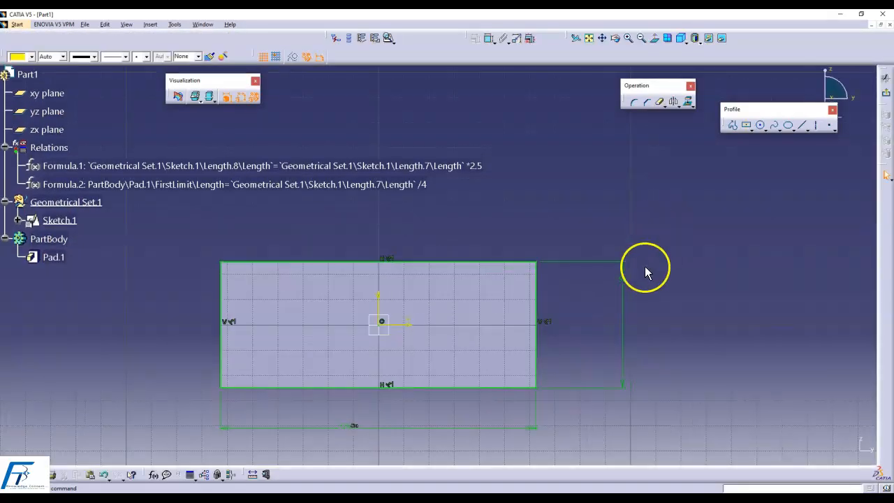
pyautogui.moveTo(649, 268); pyautogui.dragTo(691, 213, button='middle')
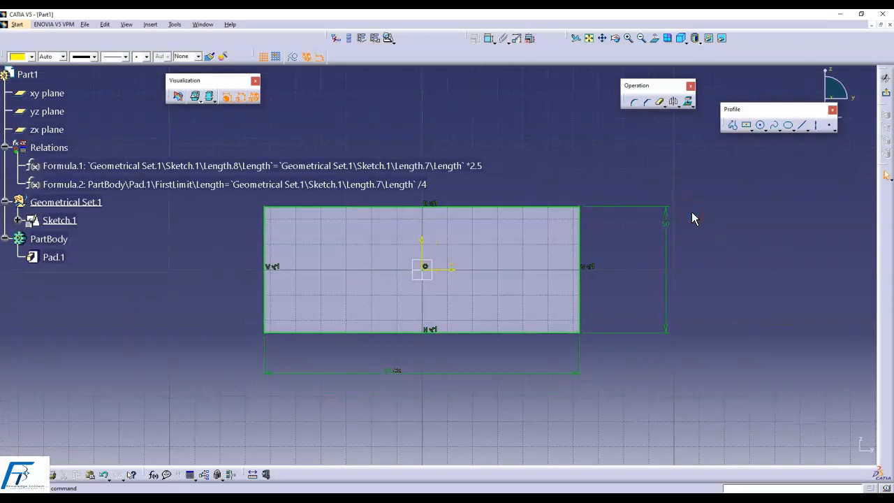
pyautogui.click(665, 225)
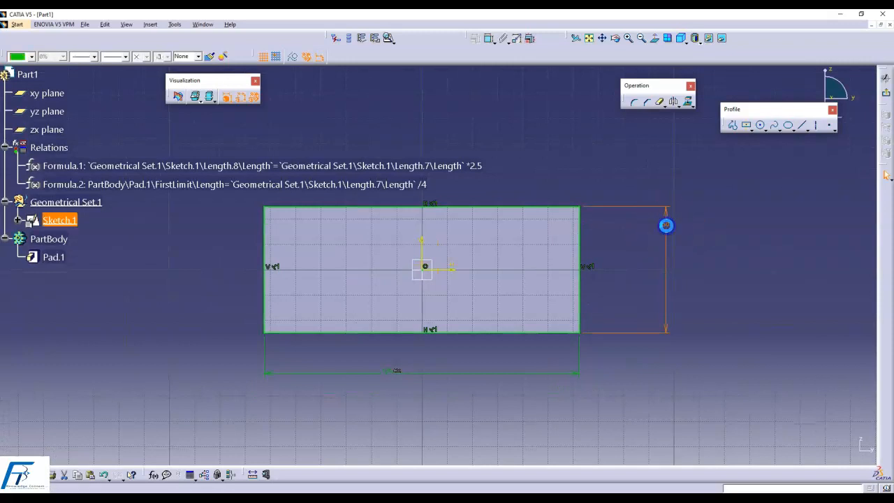
pyautogui.doubleClick(665, 224)
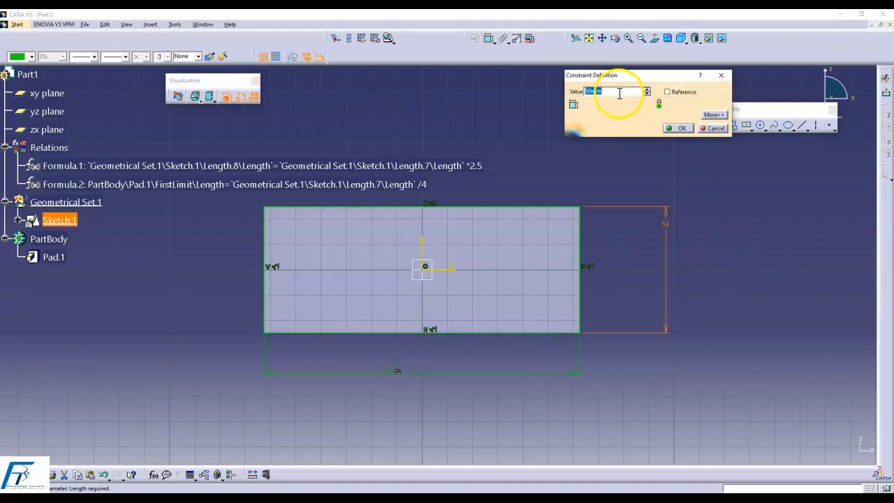
pyautogui.rightClick(619, 93)
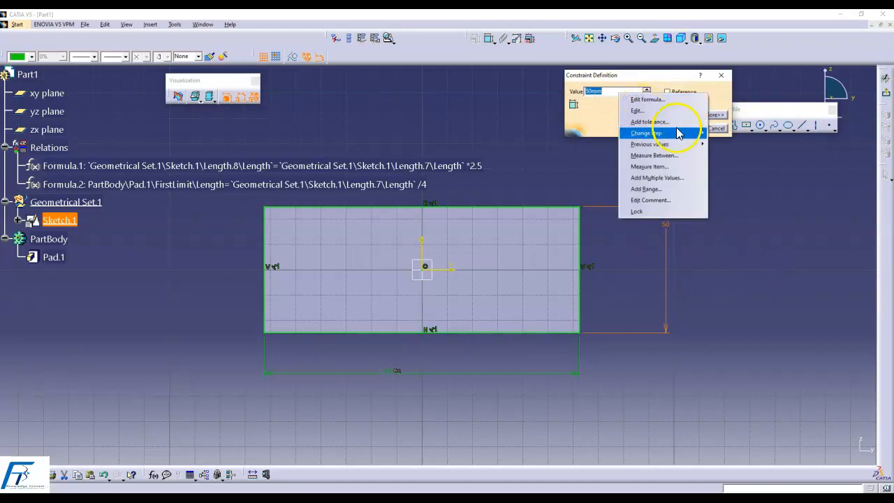
pyautogui.click(752, 192)
pyautogui.click(727, 77)
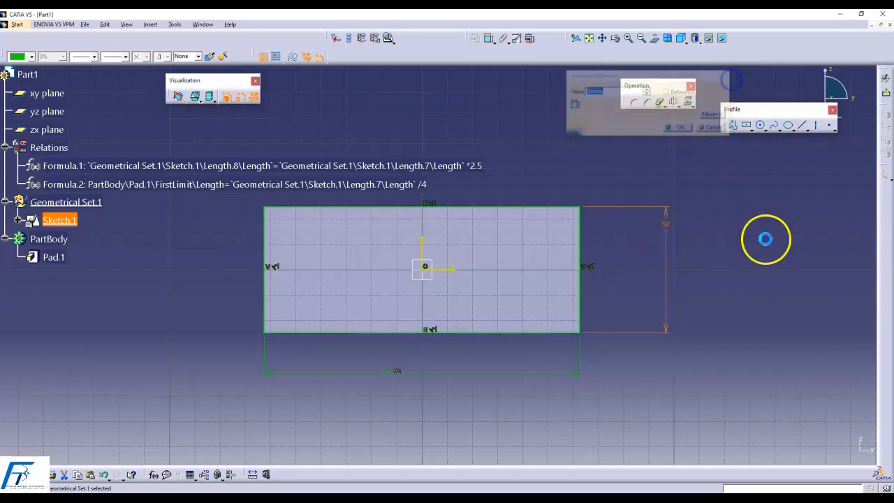
# Step: Open the parameter behind the plate's height dimension for editing from its constraint definition
pyautogui.doubleClick(667, 261)
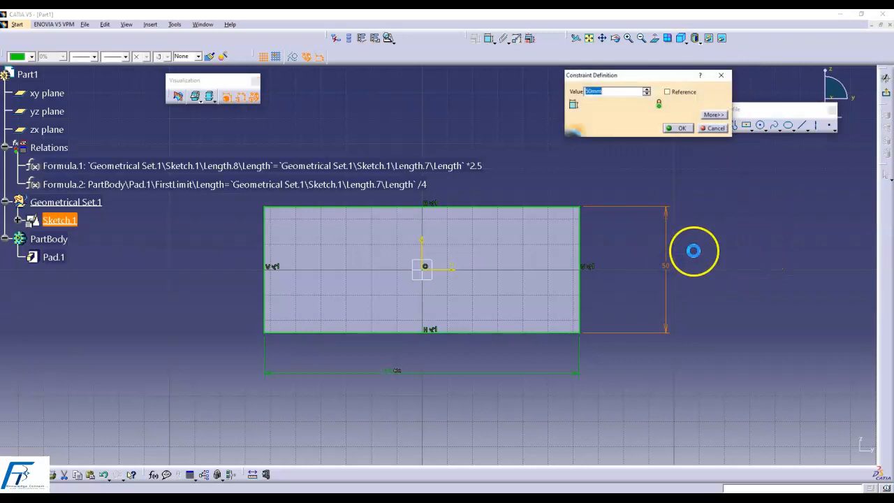
pyautogui.rightClick(611, 95)
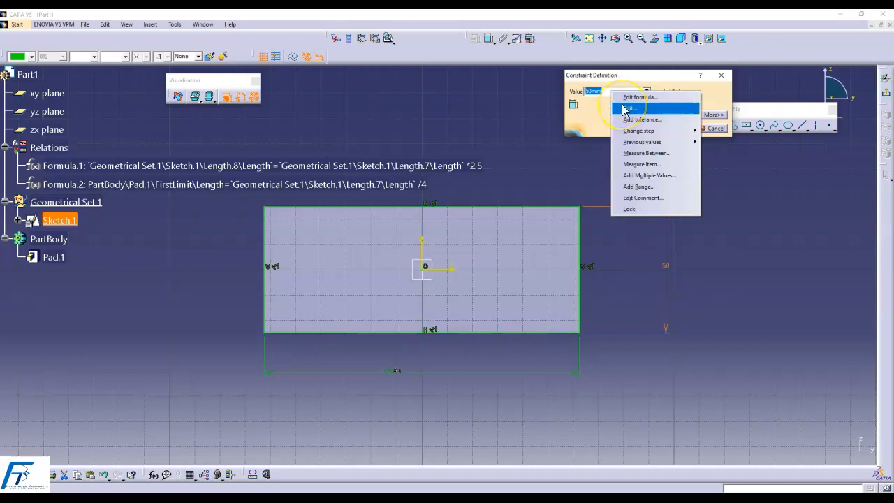
pyautogui.click(629, 108)
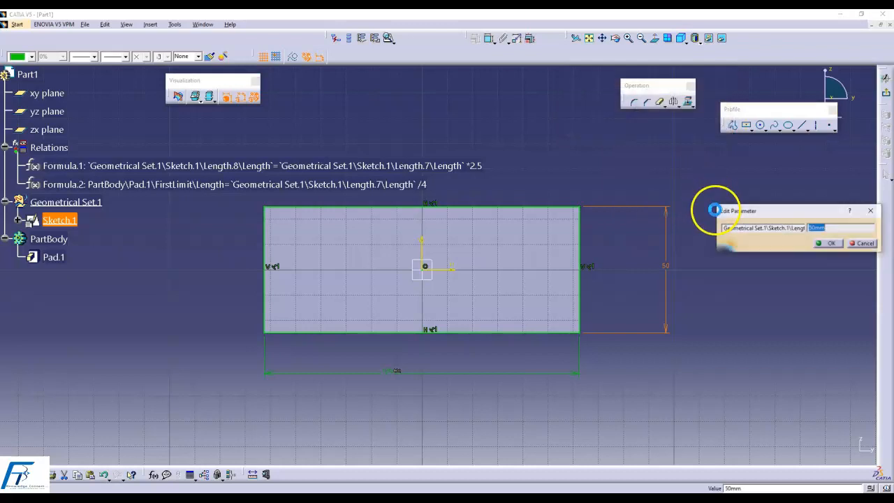
pyautogui.moveTo(785, 213); pyautogui.dragTo(607, 96)
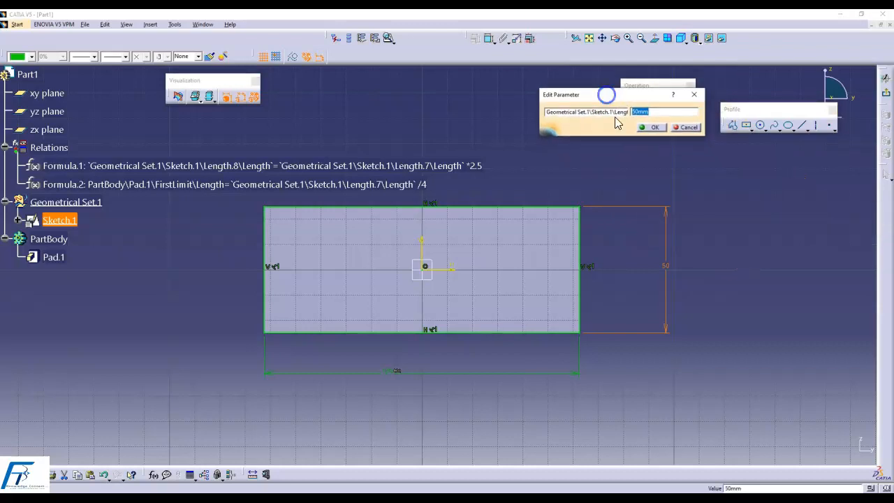
# Step: Read the height parameter's full name through to its end and compare it with the name used in the relations
pyautogui.click(548, 113)
pyautogui.click(572, 140)
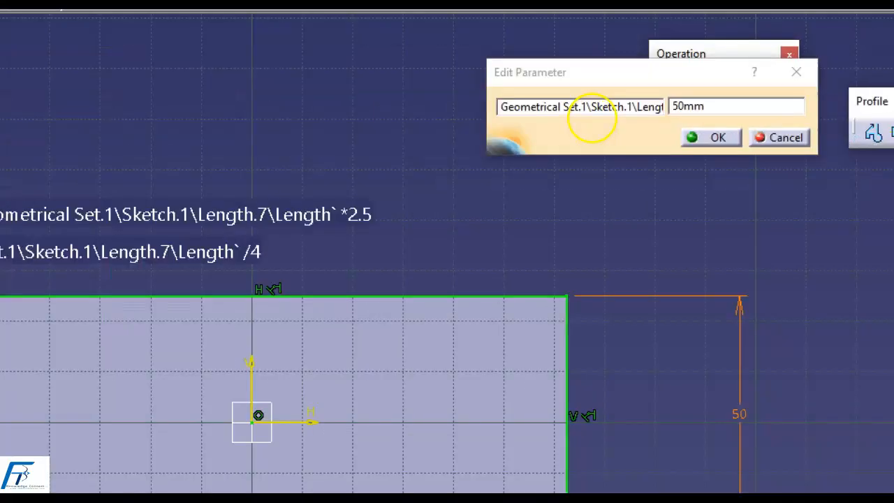
pyautogui.click(593, 106)
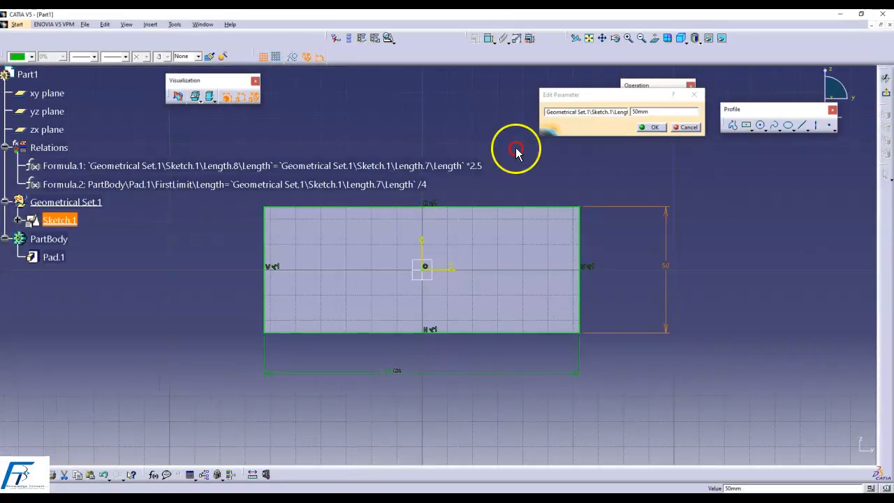
pyautogui.click(525, 123)
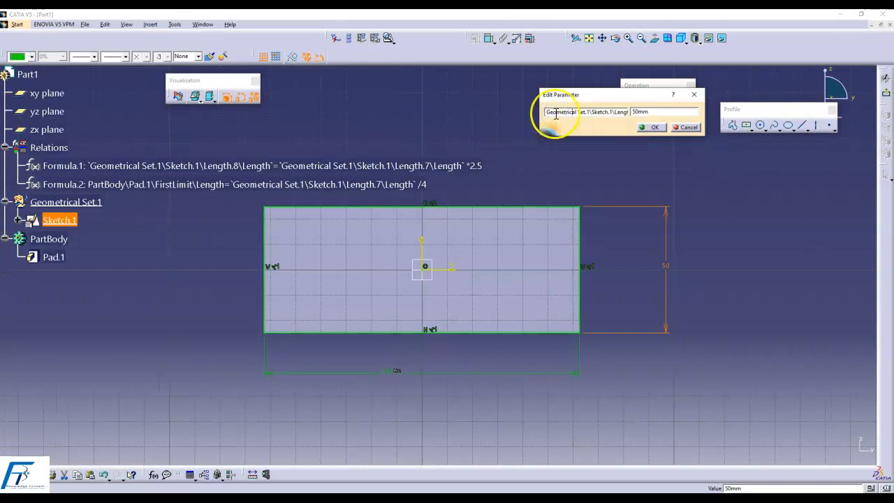
pyautogui.press('Right')
pyautogui.press('Right')
pyautogui.press('Right')
pyautogui.press('Right')
pyautogui.press('Right')
pyautogui.press('Right')
pyautogui.press('Right')
pyautogui.press('Right')
pyautogui.press('Right')
pyautogui.press('Right')
pyautogui.press('Right')
pyautogui.press('Right')
pyautogui.press('Right')
pyautogui.press('Right')
pyautogui.press('Right')
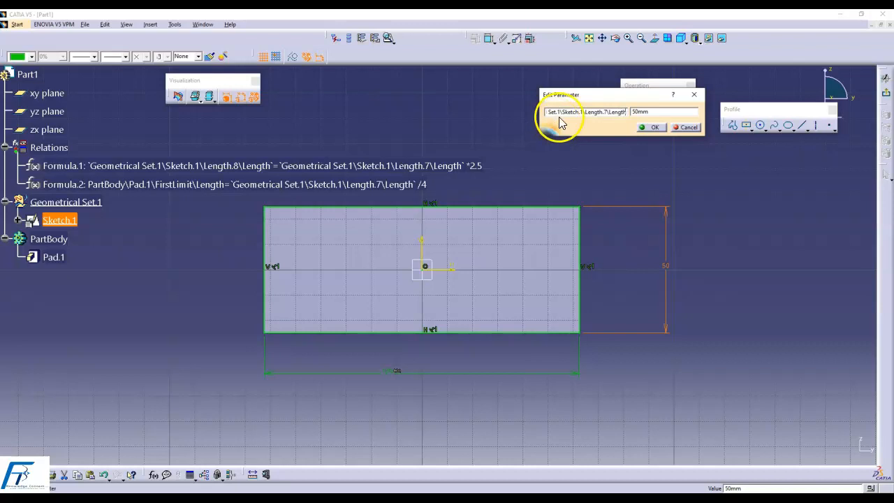
# Step: Rename the height dimension's parameter as WIDTH and check the formulas under Relations
pyautogui.tripleClick(628, 111)
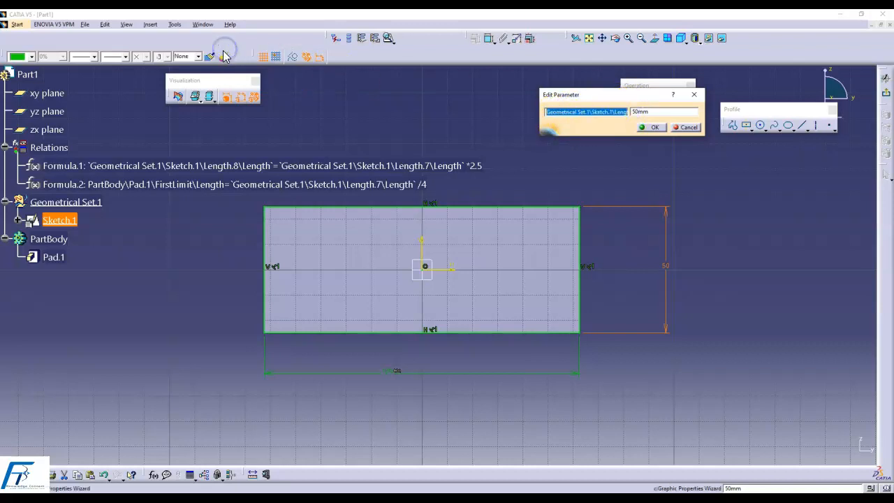
pyautogui.write('WiDTH')
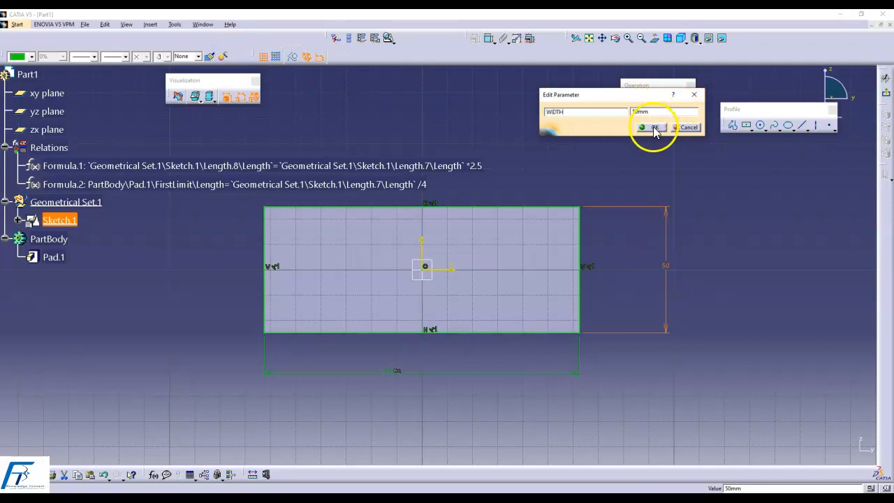
pyautogui.click(652, 127)
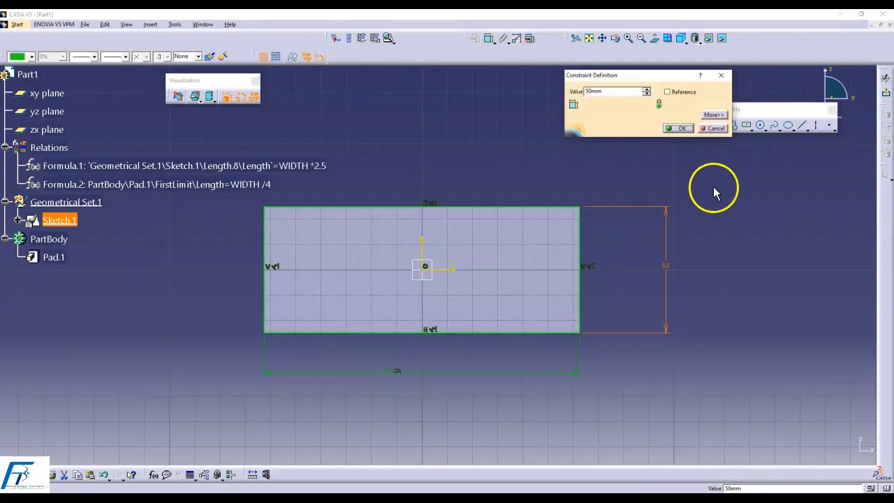
pyautogui.click(470, 178)
pyautogui.moveTo(469, 174)
pyautogui.mouseDown(button='middle')
pyautogui.moveTo(467, 135)
pyautogui.moveTo(619, 202)
pyautogui.mouseUp(button='middle')
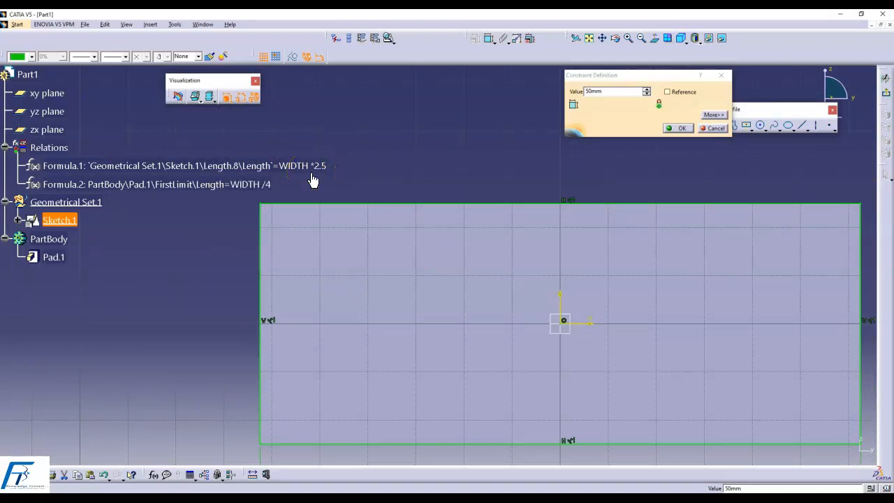
# Step: Accept the height dimension's constraint definition and return to the sketch
pyautogui.hotkey('ctrl', '1')
pyautogui.click(233, 160)
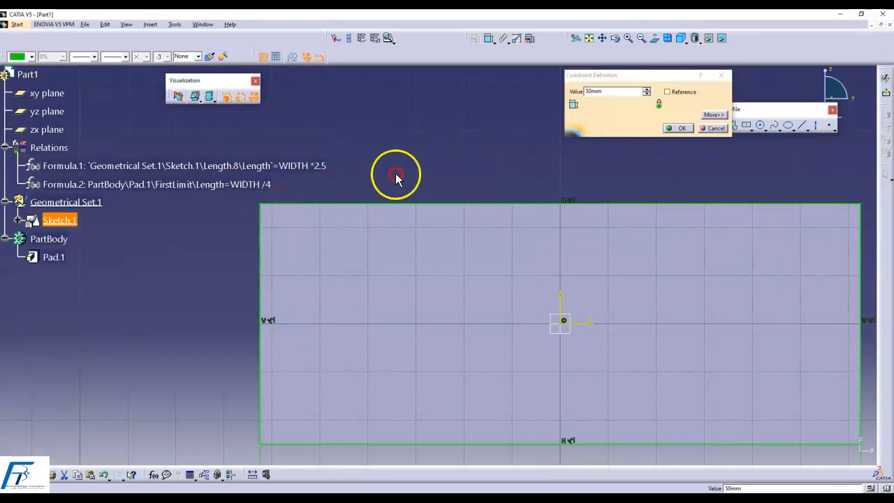
pyautogui.click(688, 128)
pyautogui.click(677, 128)
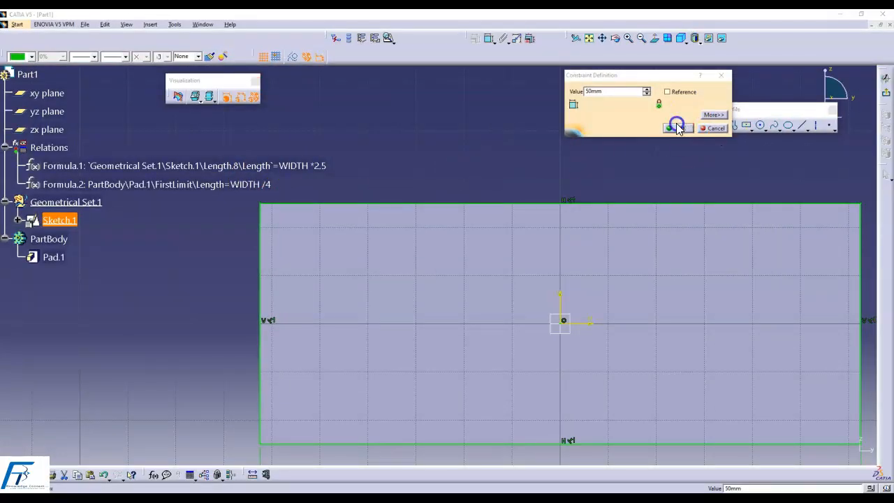
pyautogui.moveTo(653, 173)
pyautogui.mouseDown(button='middle')
pyautogui.moveTo(561, 94)
pyautogui.moveTo(571, 129)
pyautogui.mouseUp(button='middle')
pyautogui.click(560, 90)
# Step: Rename the parameter behind the plate's horizontal length dimension as Length and check its formula under Relations
pyautogui.doubleClick(421, 362)
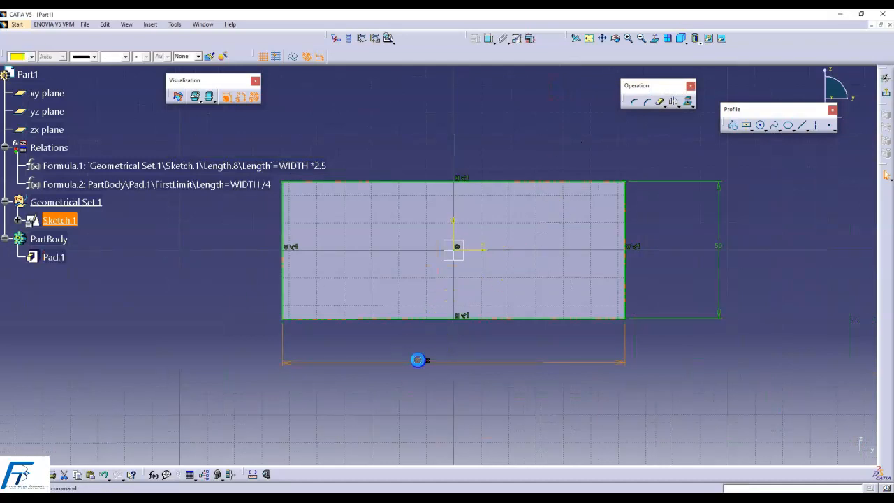
pyautogui.rightClick(619, 92)
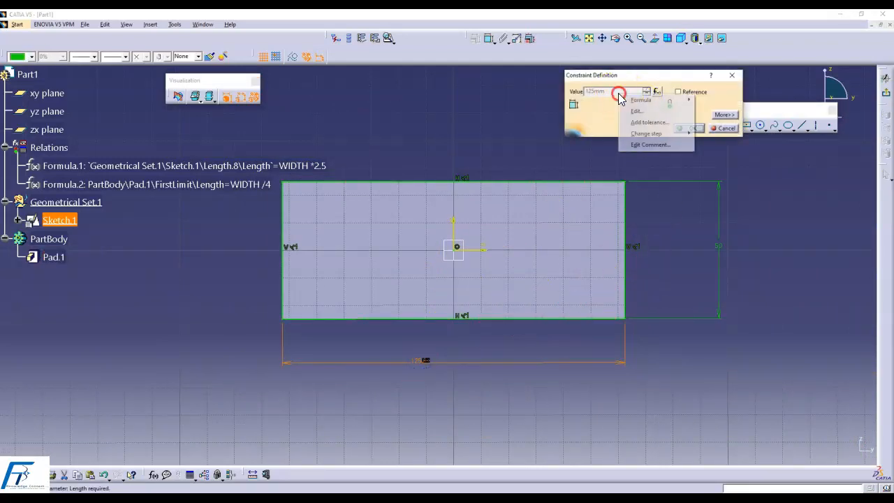
pyautogui.click(636, 113)
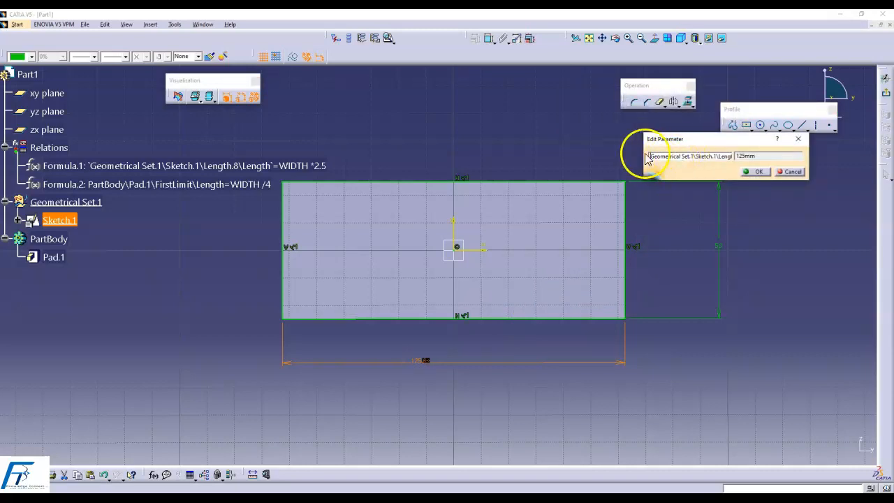
pyautogui.moveTo(650, 157); pyautogui.dragTo(801, 171)
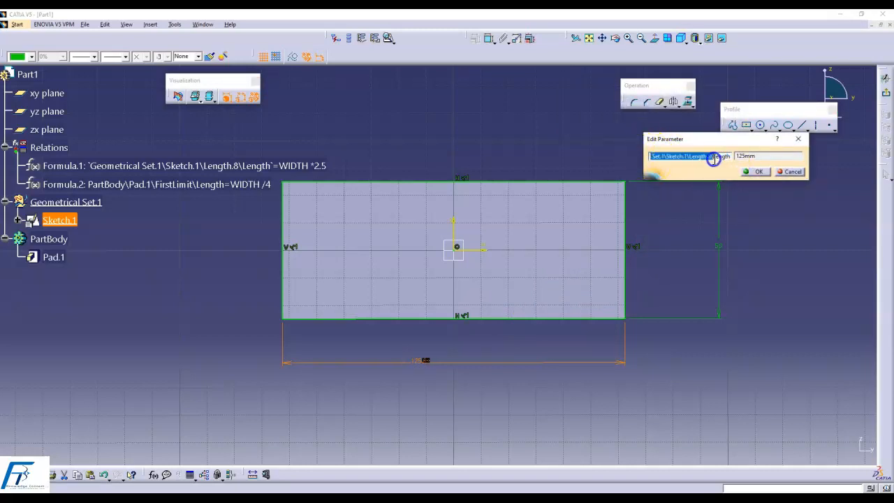
pyautogui.press('BackSpace')
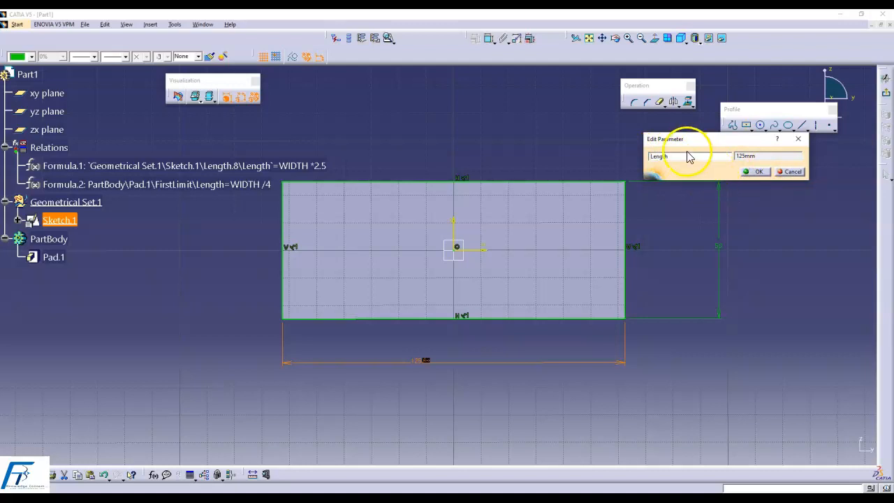
pyautogui.click(756, 172)
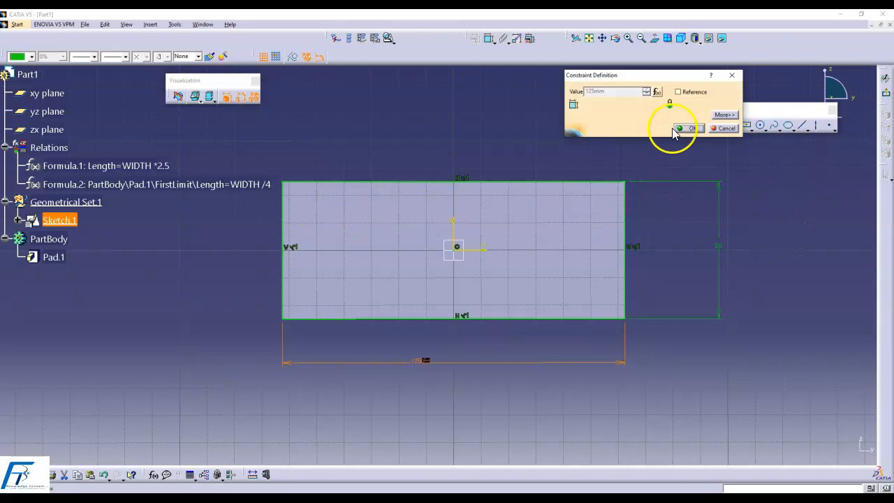
pyautogui.click(681, 128)
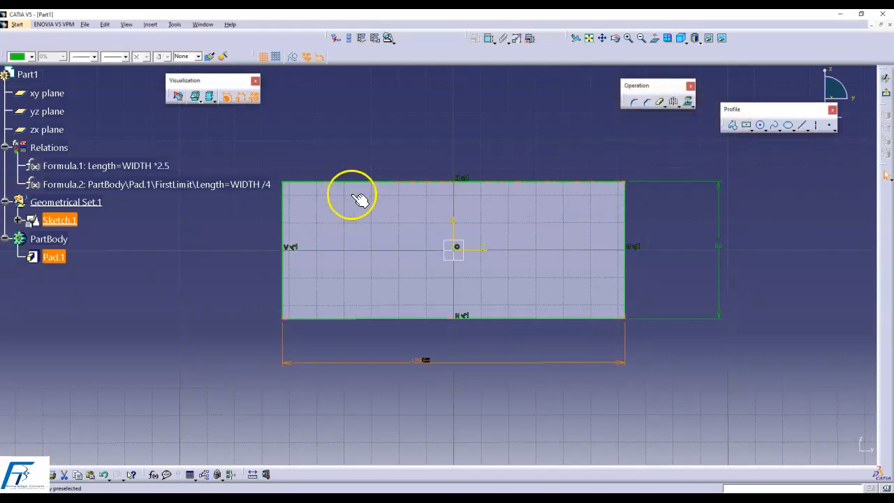
pyautogui.click(150, 165)
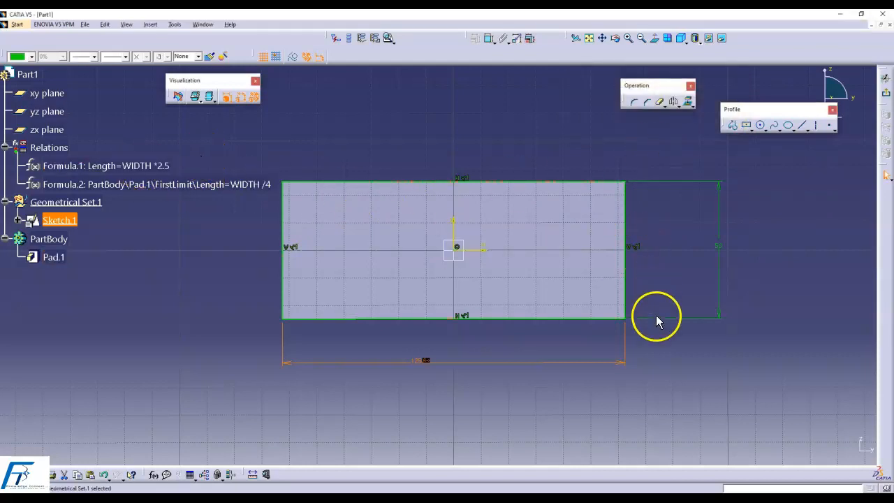
# Step: Leave the sketch and open the plate's pad definition, placing the dialog clear of the thickness dimension
pyautogui.moveTo(656, 302); pyautogui.dragTo(707, 292, button='middle')
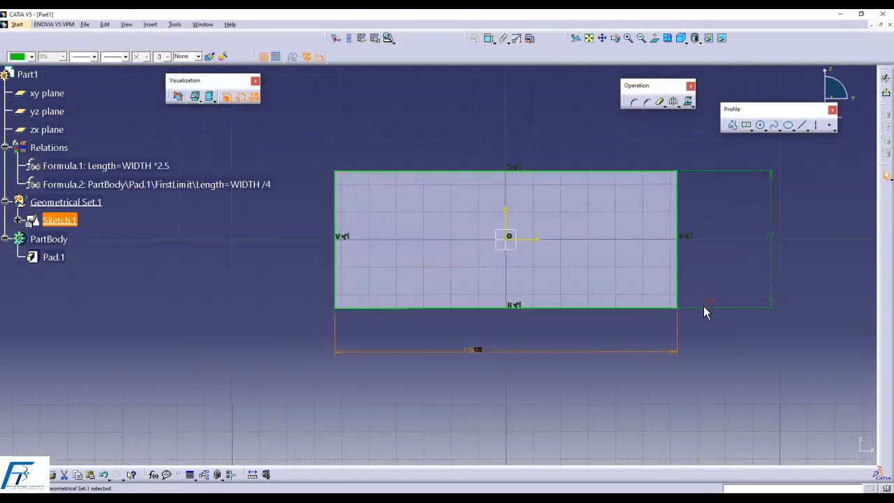
pyautogui.doubleClick(255, 186)
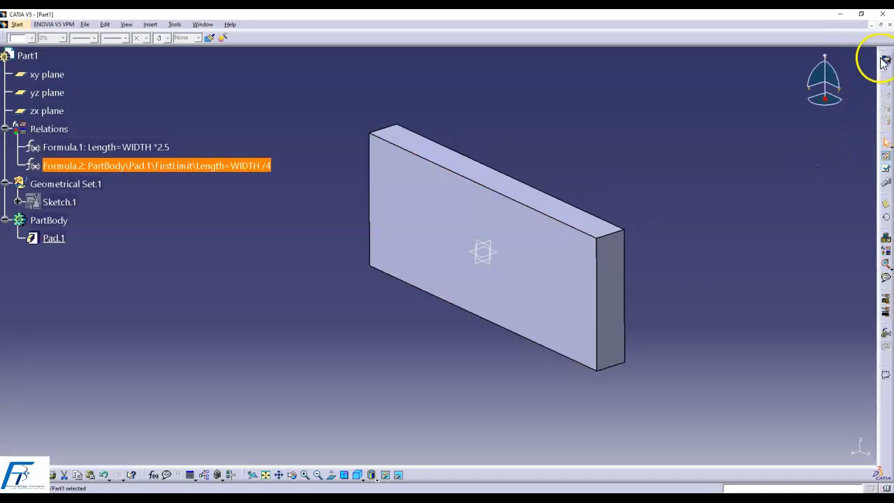
pyautogui.doubleClick(52, 238)
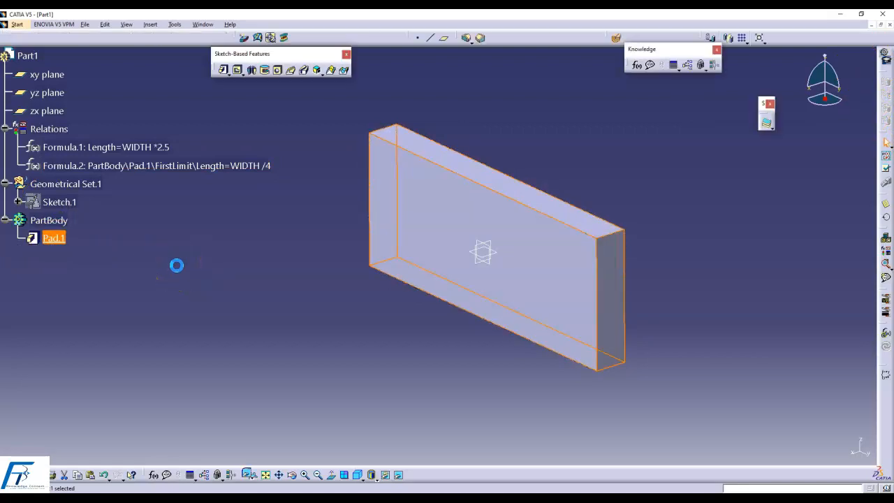
pyautogui.doubleClick(52, 240)
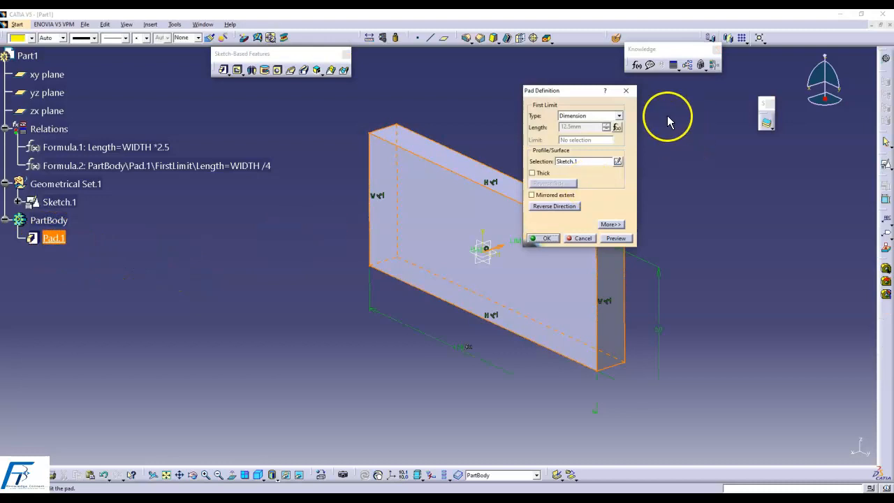
pyautogui.rightClick(577, 127)
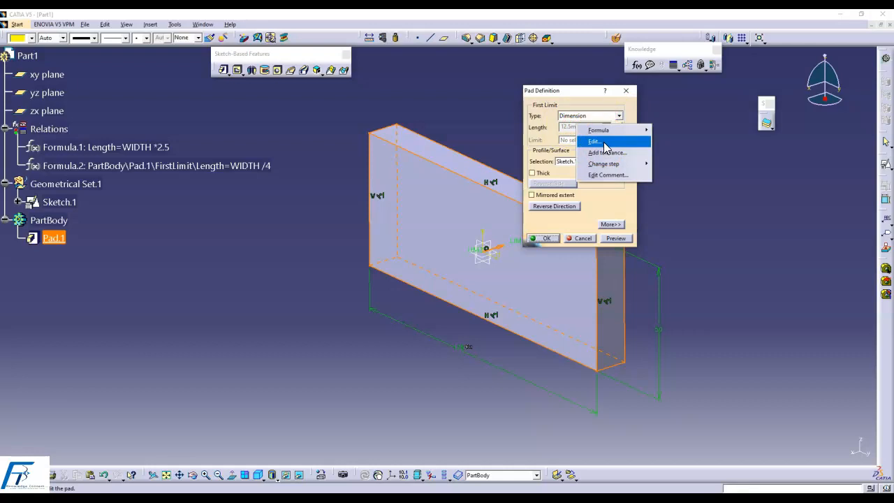
pyautogui.click(704, 165)
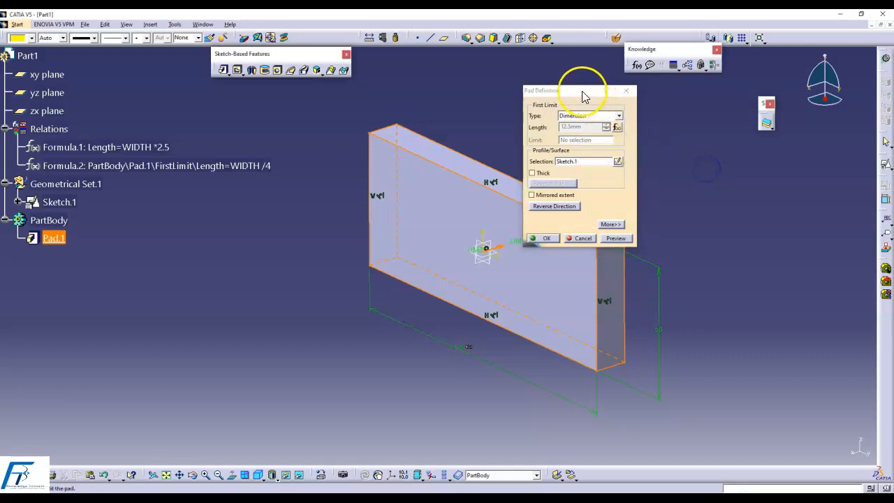
pyautogui.moveTo(584, 91); pyautogui.dragTo(498, 56)
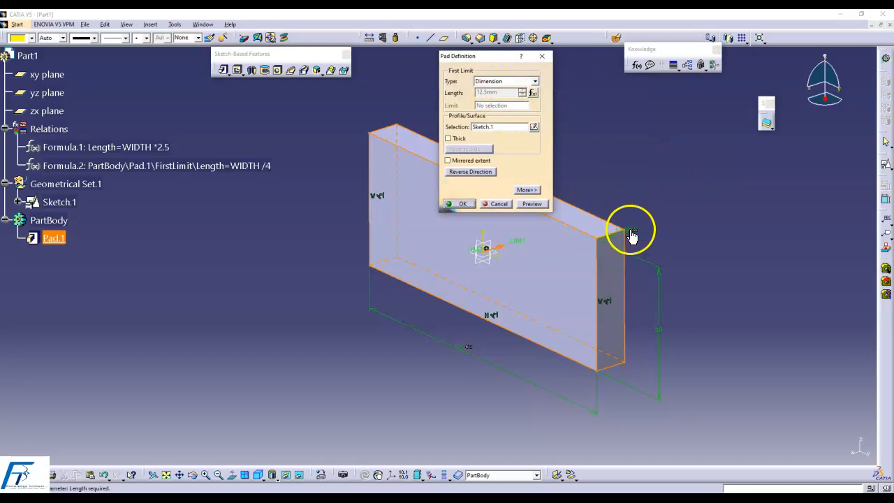
pyautogui.moveTo(649, 235); pyautogui.dragTo(555, 182, button='middle')
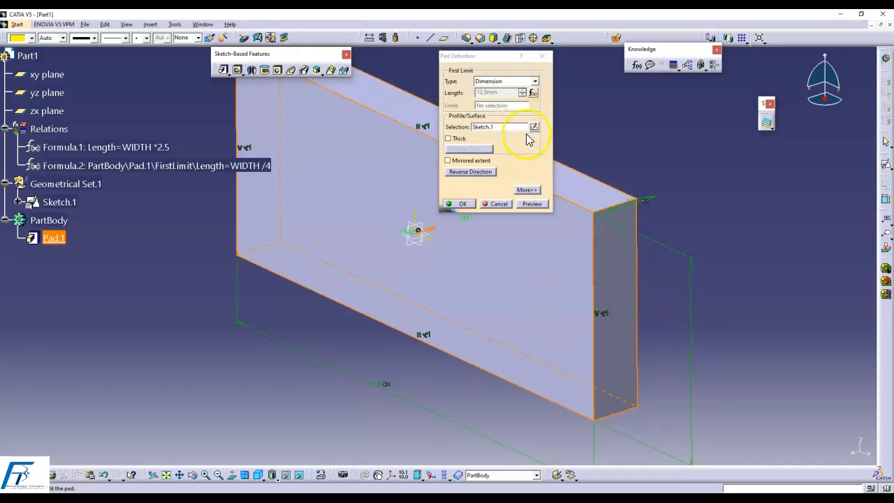
# Step: Rename the pad's first-limit length parameter as Thickness and accept the pad definition
pyautogui.rightClick(497, 95)
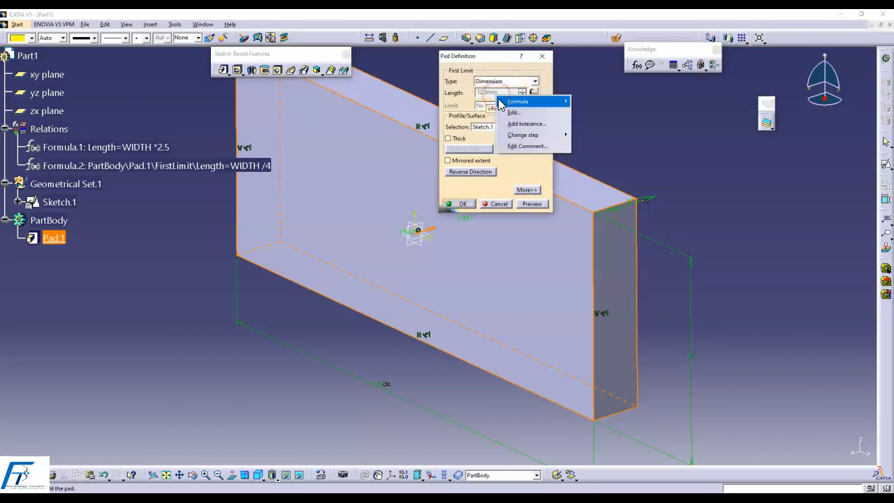
pyautogui.click(512, 113)
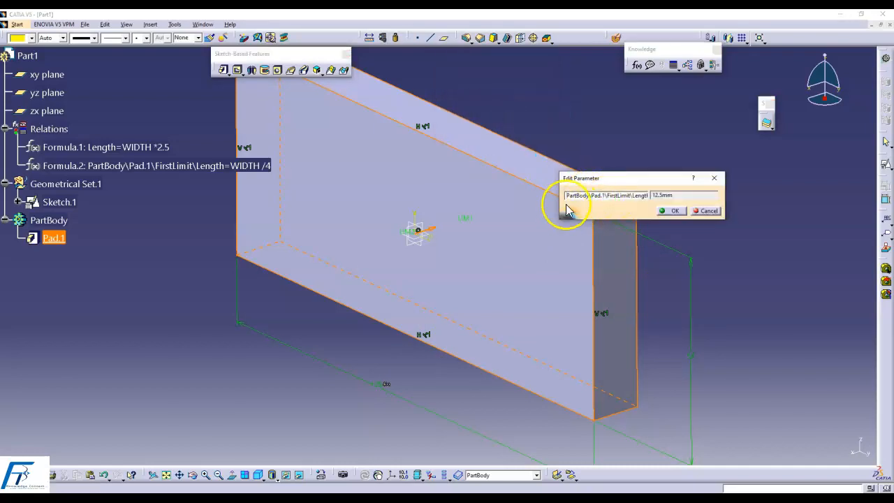
pyautogui.doubleClick(567, 196)
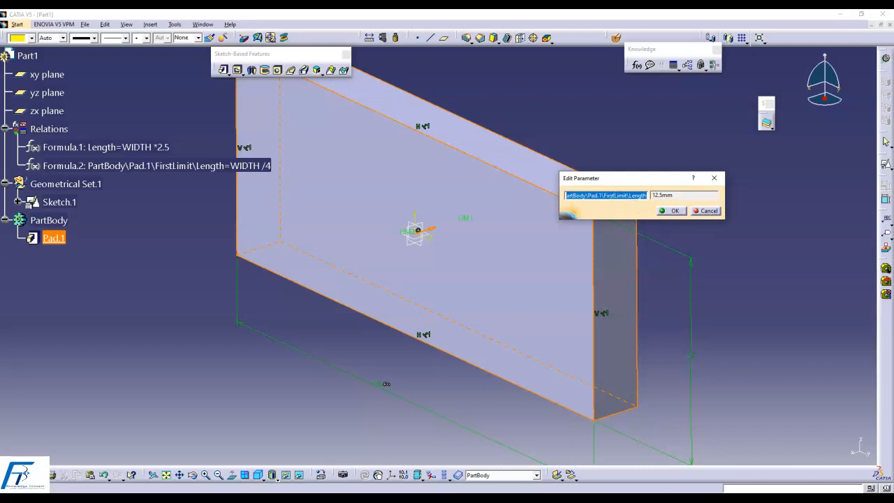
pyautogui.write('Thickness')
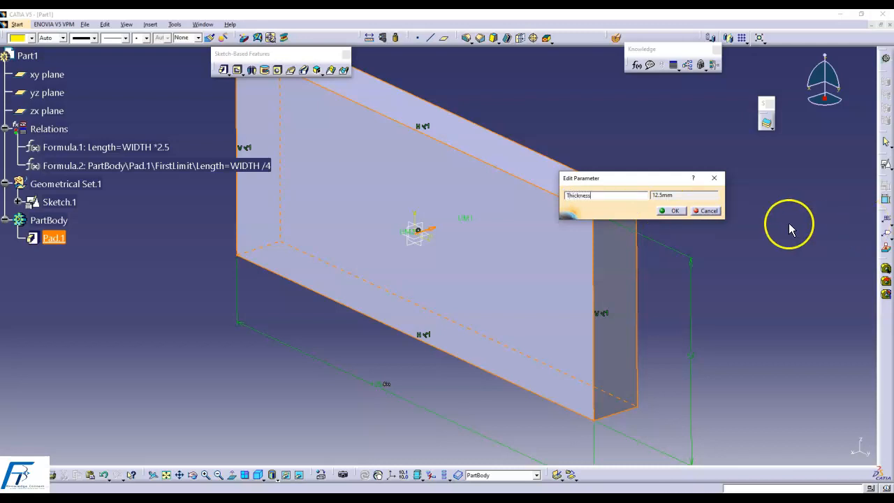
pyautogui.click(675, 210)
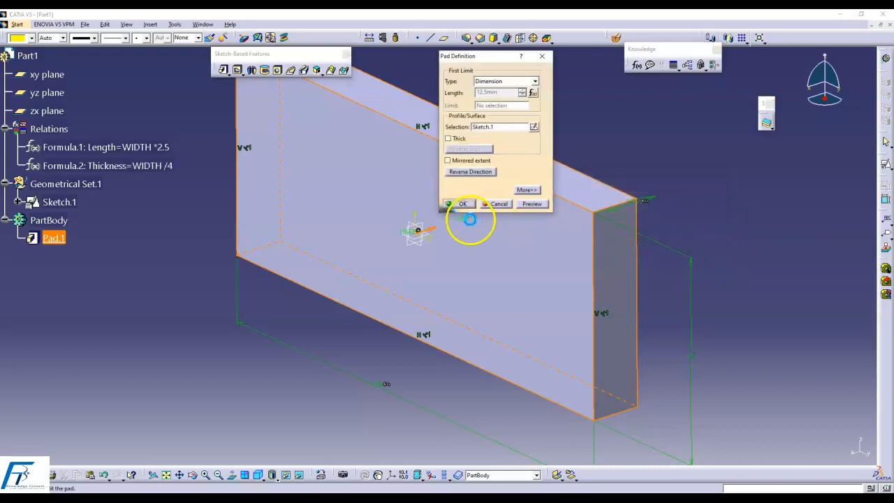
pyautogui.click(461, 203)
pyautogui.click(748, 200)
pyautogui.moveTo(747, 200); pyautogui.dragTo(765, 239, button='middle')
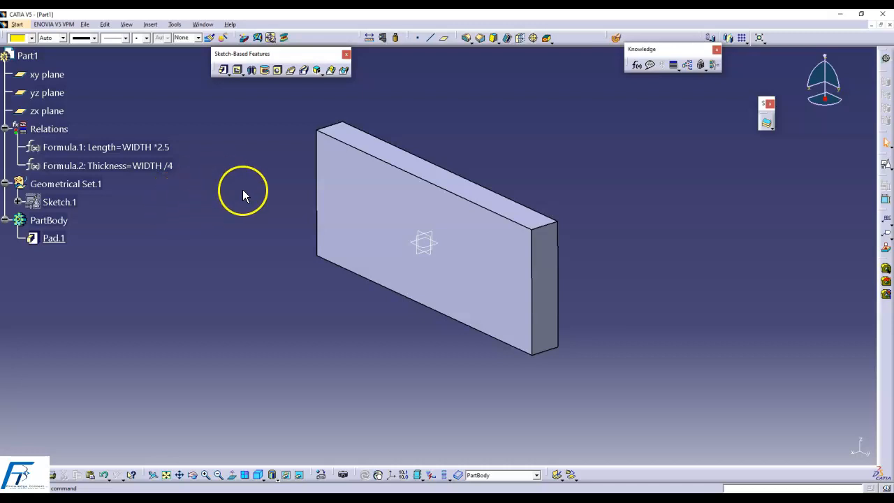
# Step: List the parameters involved in Formula.2, the thickness relation, using the Formulas tool
pyautogui.moveTo(243, 191); pyautogui.dragTo(254, 188, button='middle')
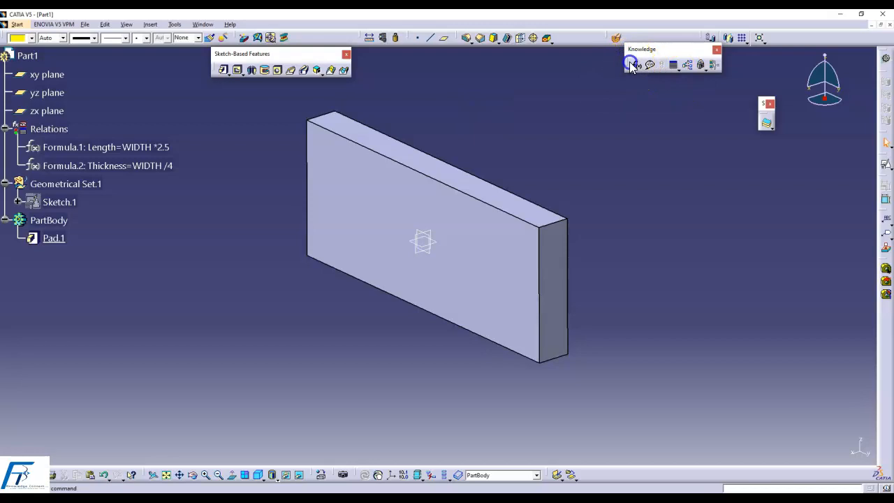
pyautogui.moveTo(630, 62); pyautogui.dragTo(634, 68)
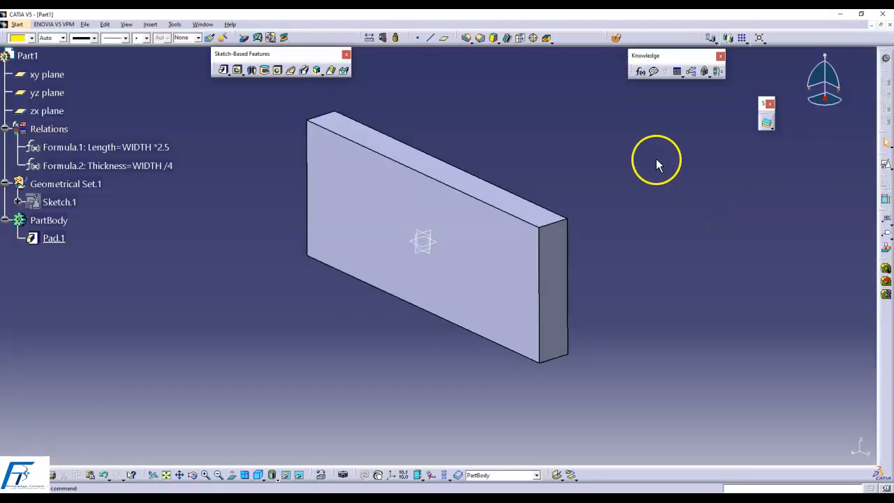
pyautogui.click(641, 72)
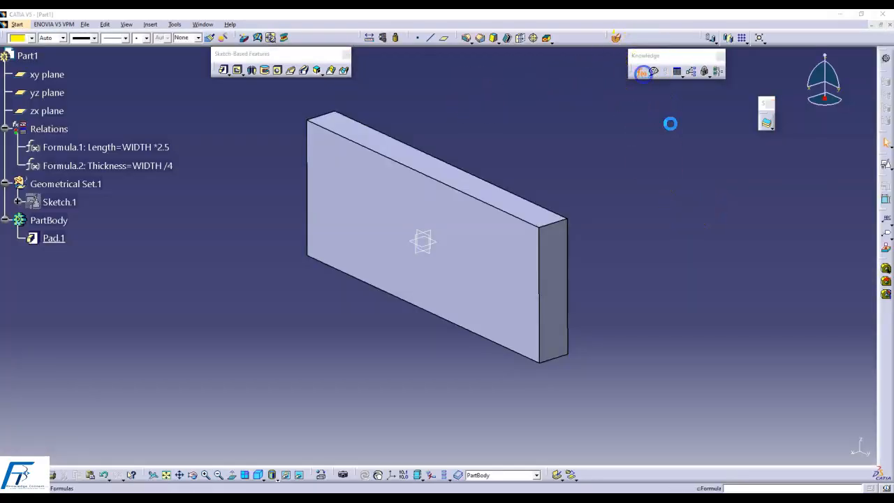
pyautogui.click(161, 167)
pyautogui.click(259, 238)
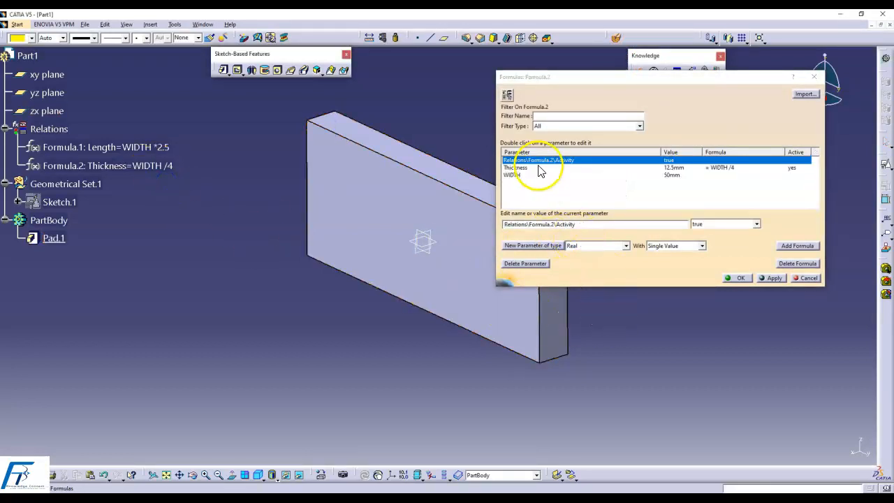
# Step: Replace the Thickness parameter's formula with Length /5, taking Length from the plate's length dimension
pyautogui.click(517, 168)
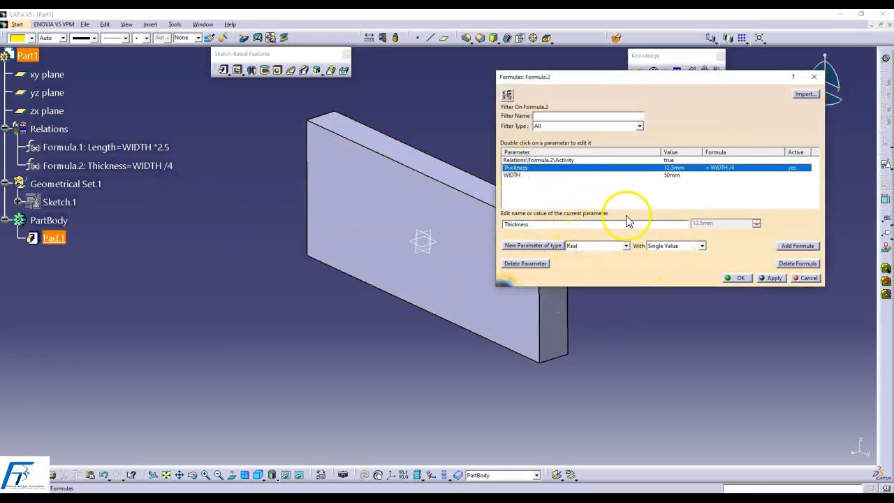
pyautogui.doubleClick(538, 168)
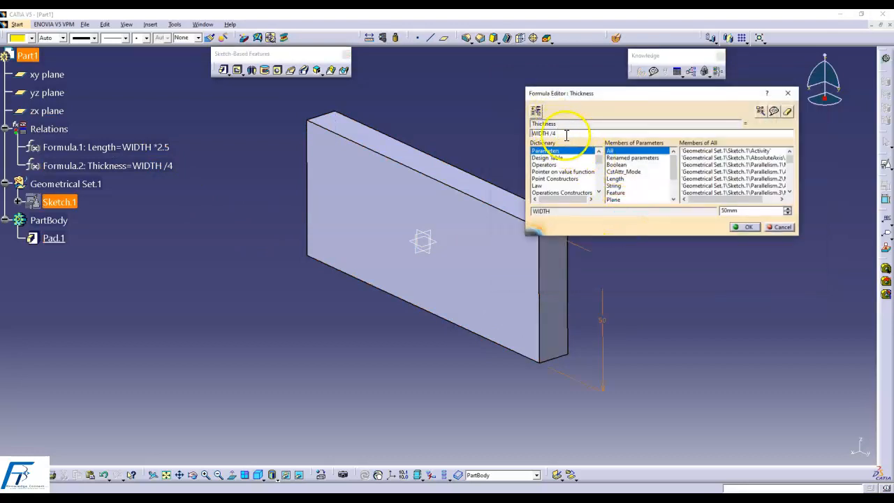
pyautogui.moveTo(568, 137); pyautogui.dragTo(452, 134)
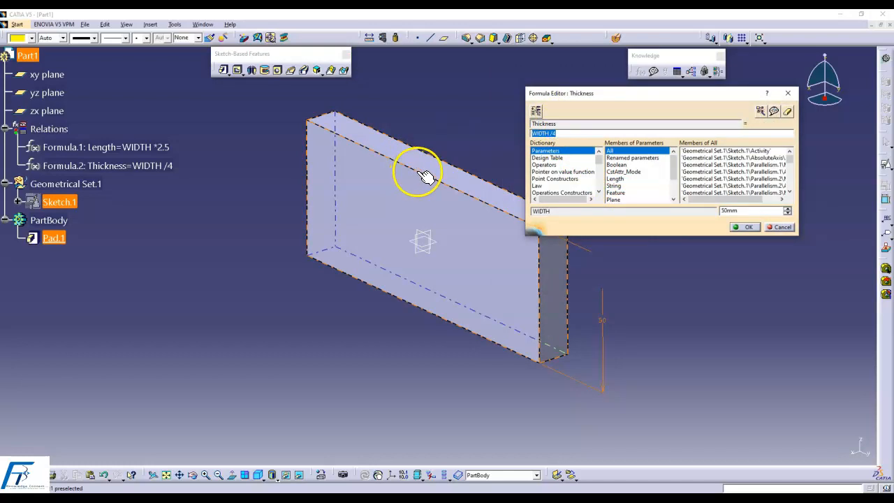
pyautogui.press('BackSpace')
pyautogui.moveTo(449, 251); pyautogui.dragTo(415, 242, button='middle')
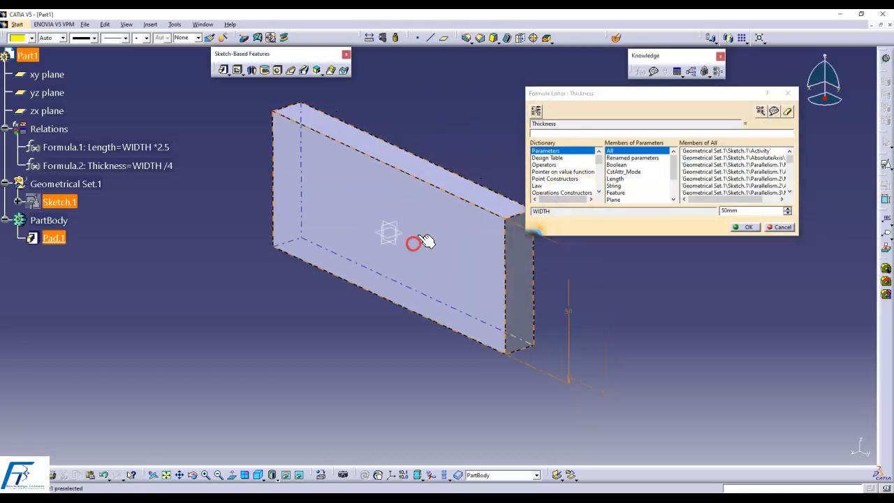
pyautogui.click(420, 206)
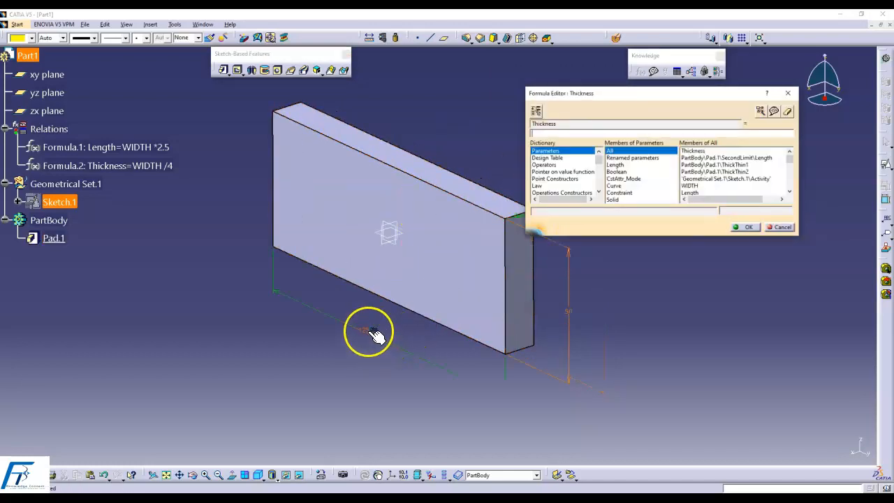
pyautogui.click(384, 317)
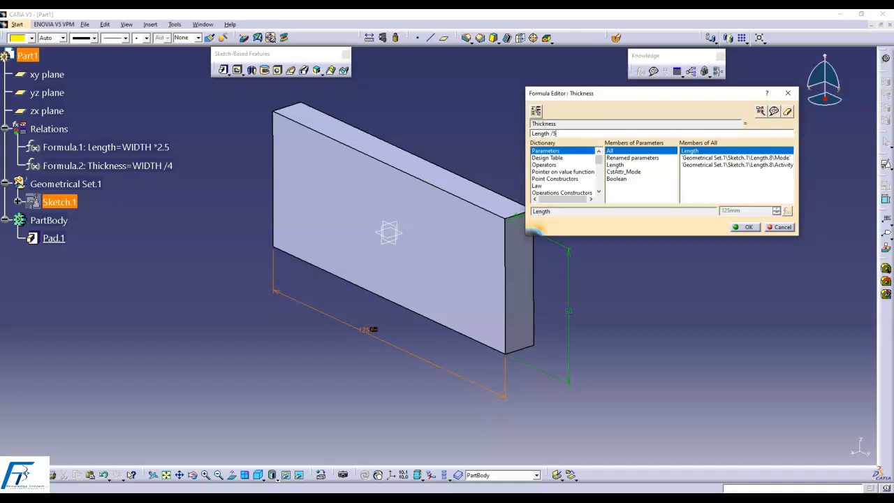
pyautogui.click(746, 227)
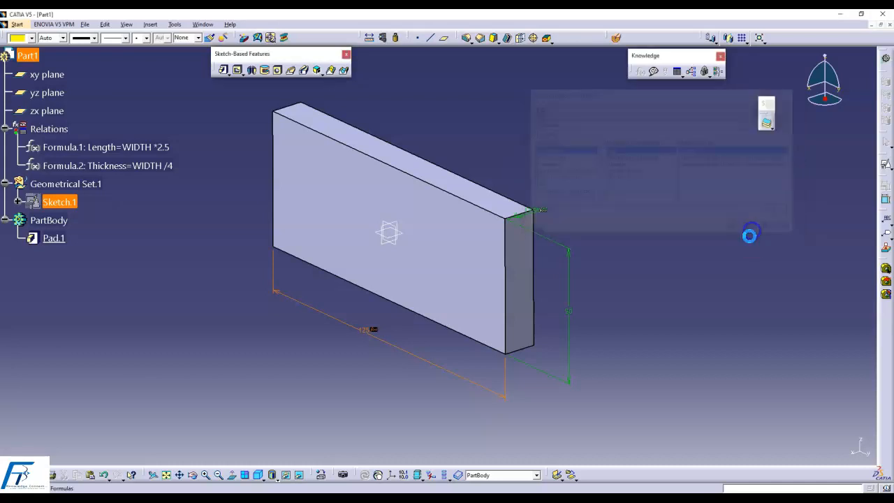
# Step: Accept the edited thickness formula and check the plate's resulting thickness in the pad definition
pyautogui.click(737, 278)
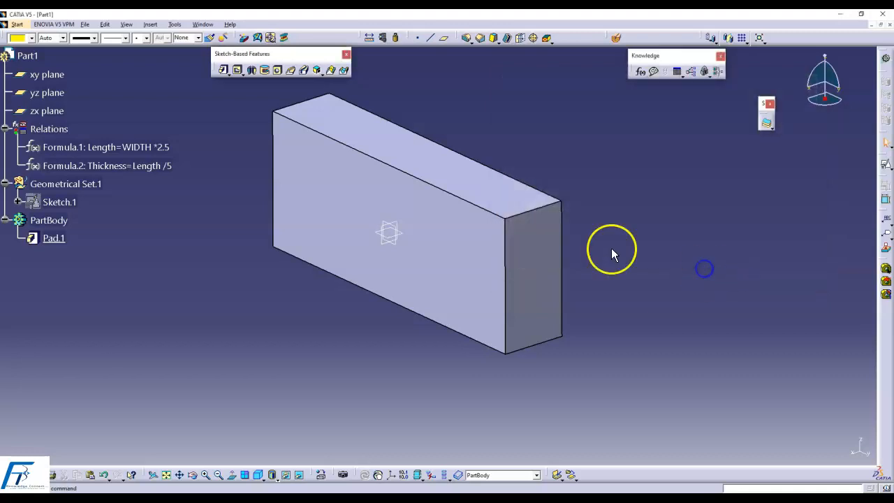
pyautogui.doubleClick(56, 239)
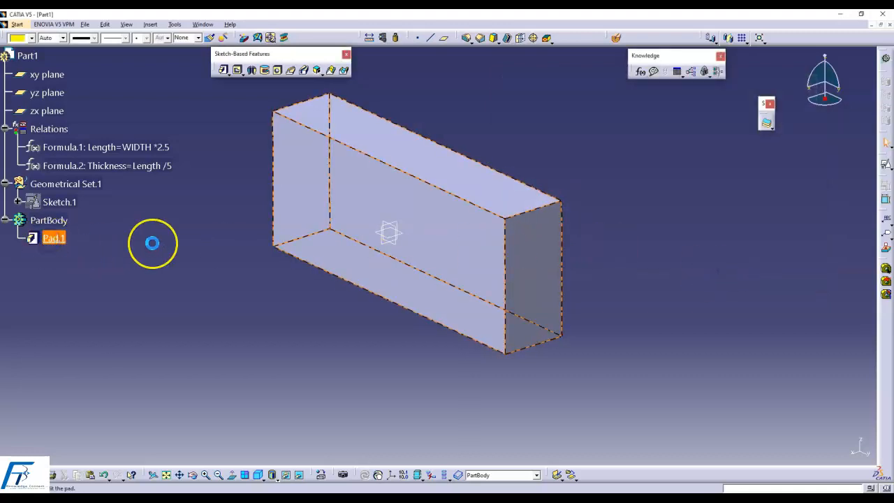
pyautogui.moveTo(396, 243); pyautogui.dragTo(294, 283, button='middle')
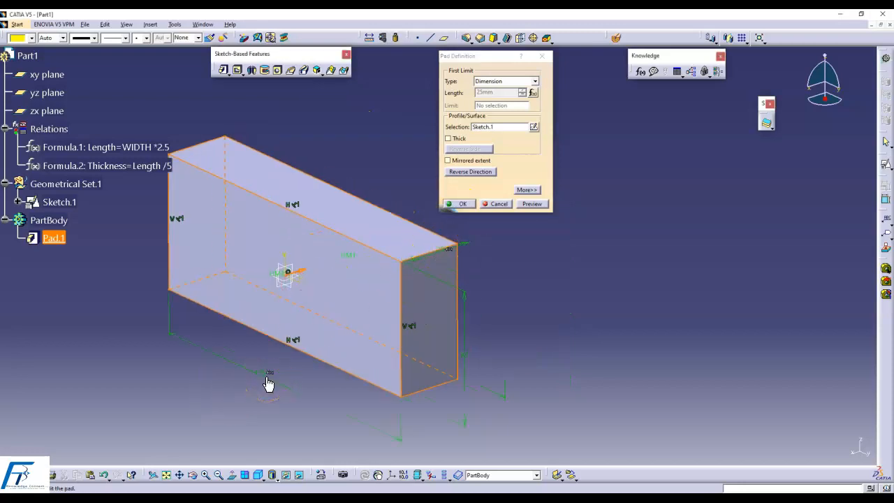
pyautogui.click(461, 203)
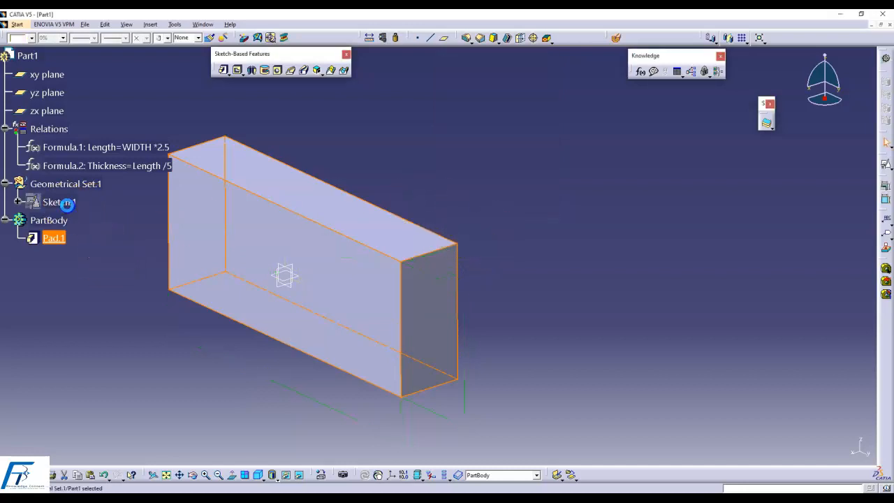
# Step: Set the plate's width dimension in Sketch.1 to 150 mm and leave the sketch
pyautogui.doubleClick(60, 202)
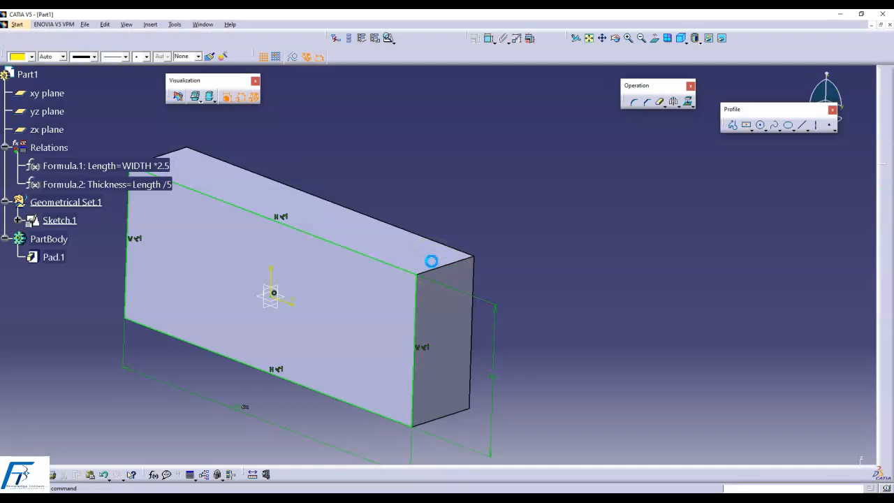
pyautogui.moveTo(645, 353); pyautogui.dragTo(684, 300, button='middle')
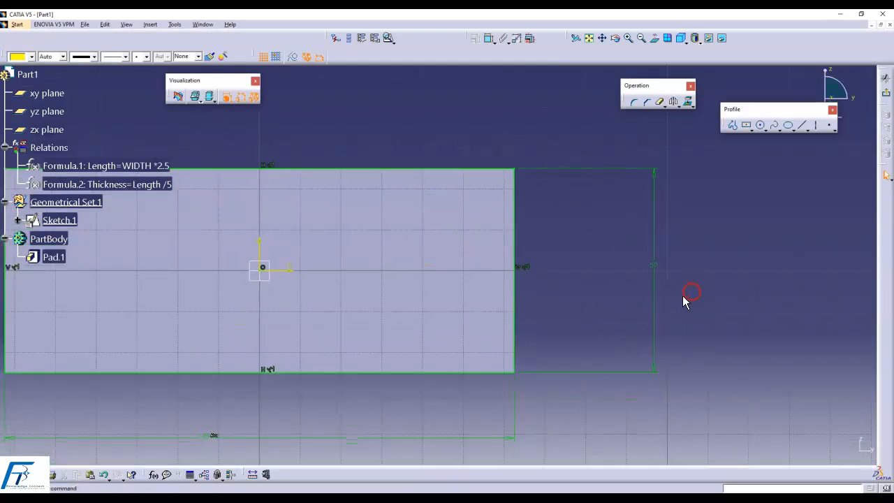
pyautogui.doubleClick(657, 266)
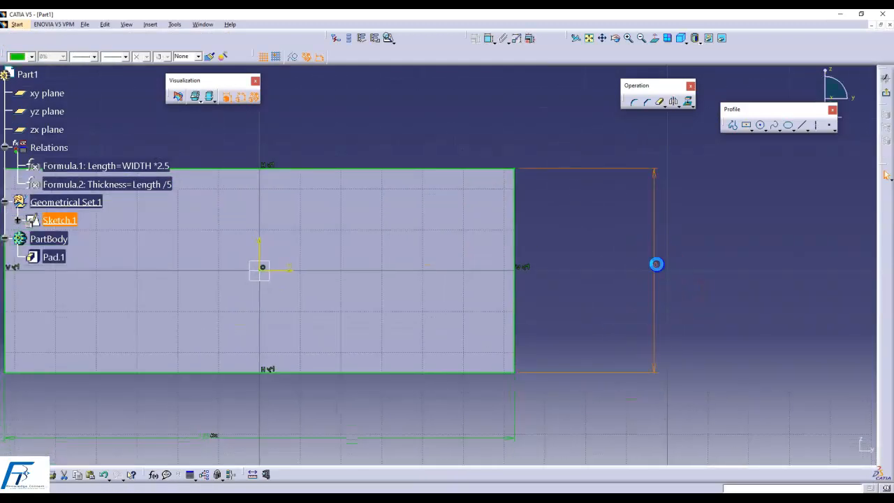
pyautogui.write('70')
pyautogui.press('Return')
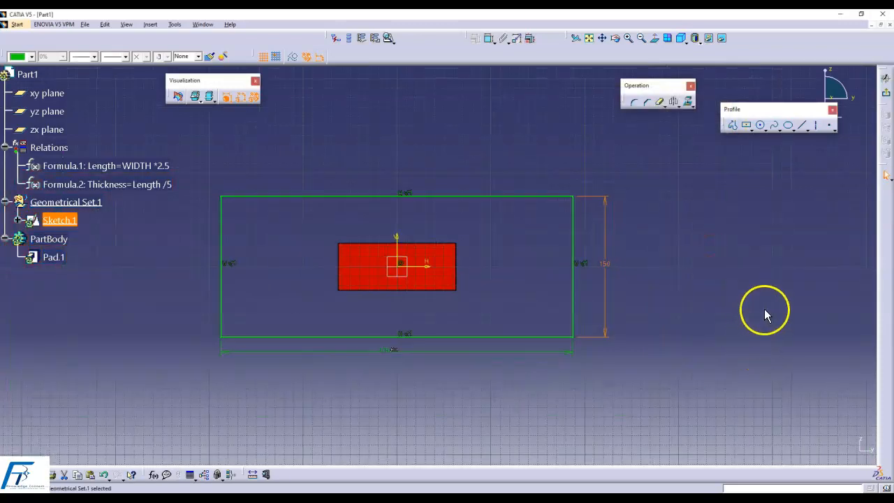
pyautogui.click(885, 88)
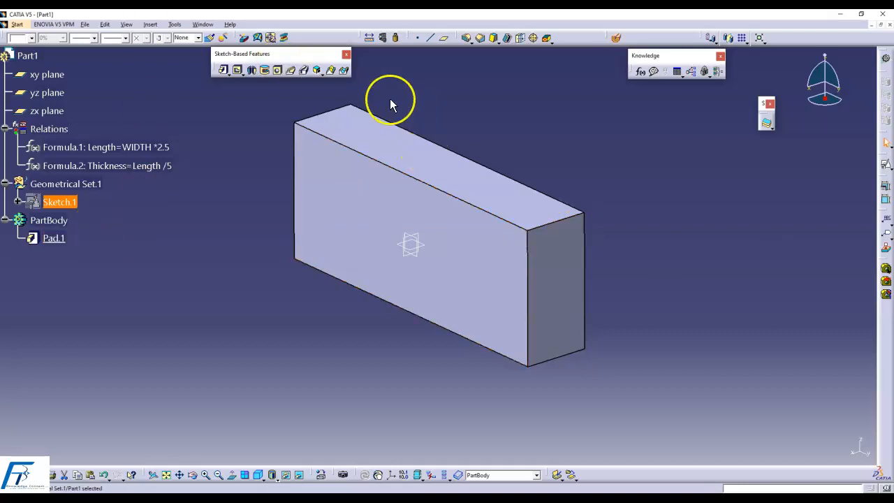
# Step: Replace the Thickness parameter's formula with WIDTH /6, taking WIDTH from the plate's vertical dimension, and accept the formulas
pyautogui.click(640, 73)
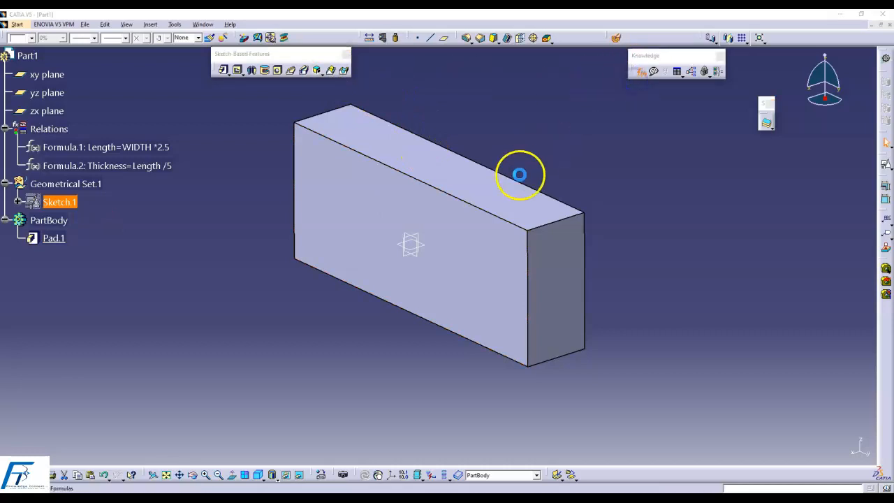
pyautogui.click(428, 190)
pyautogui.moveTo(444, 192); pyautogui.dragTo(313, 163, button='middle')
pyautogui.click(436, 189)
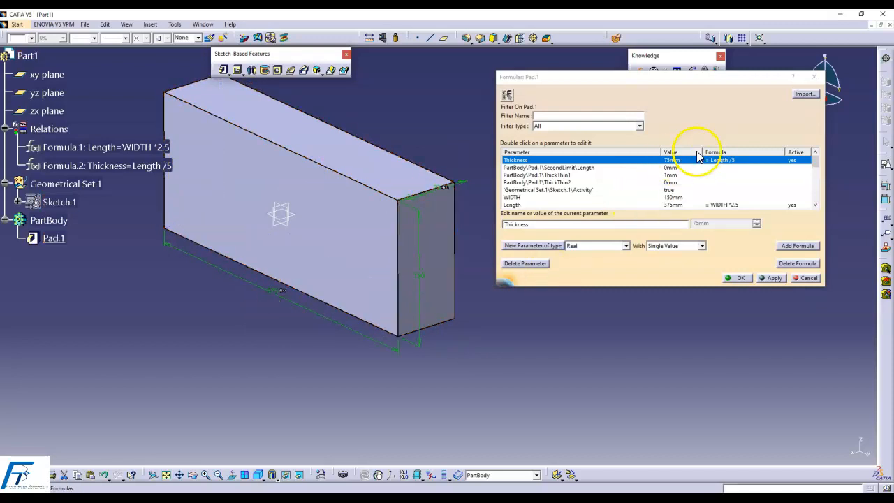
pyautogui.click(598, 160)
pyautogui.doubleClick(597, 160)
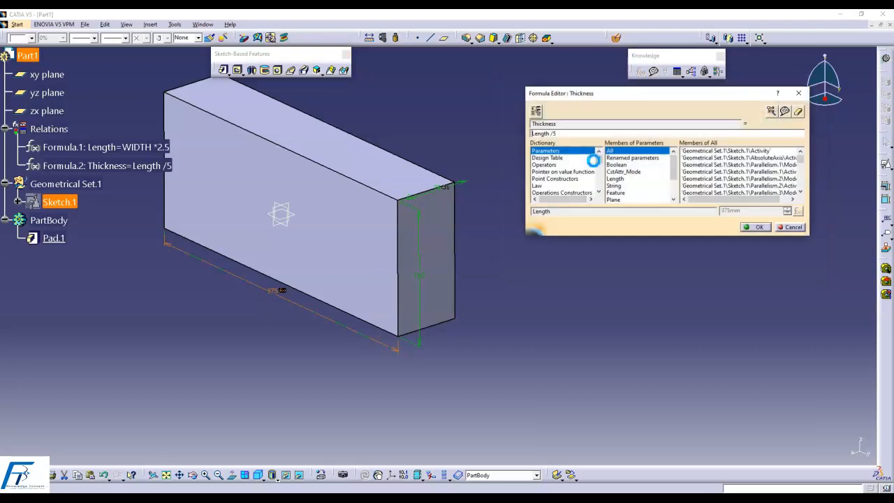
pyautogui.moveTo(568, 134); pyautogui.dragTo(395, 139)
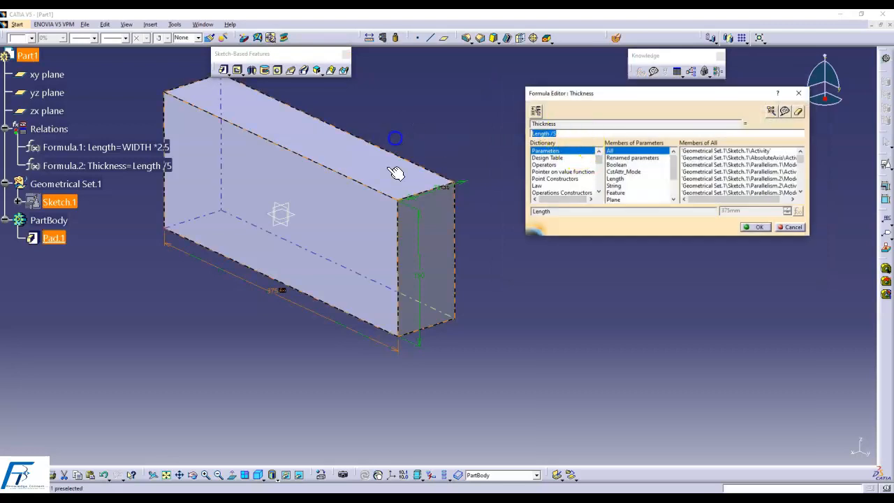
pyautogui.click(423, 276)
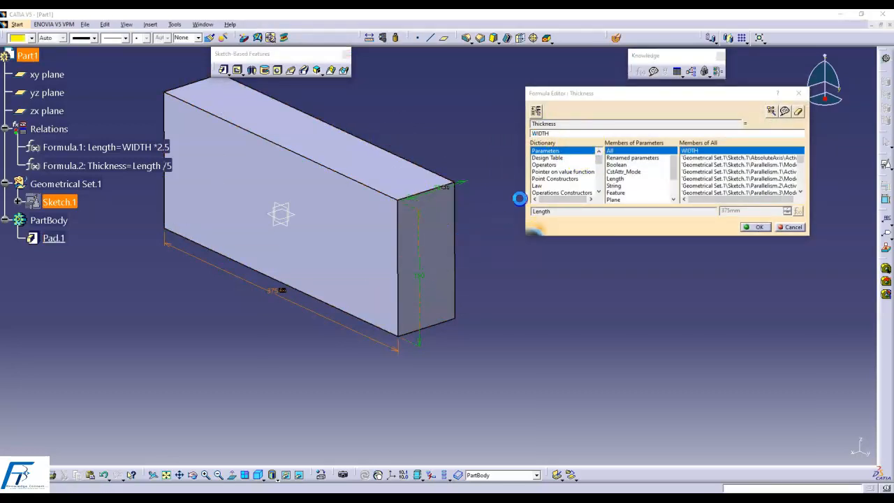
pyautogui.write('/64')
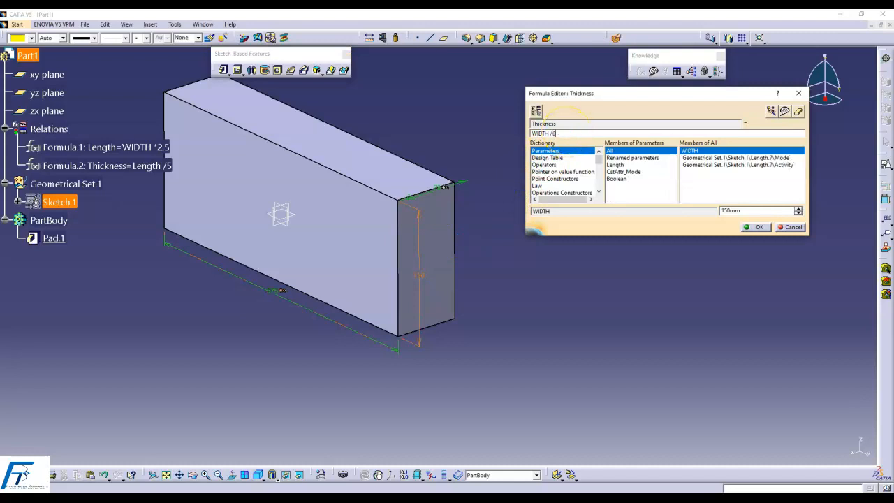
pyautogui.click(756, 227)
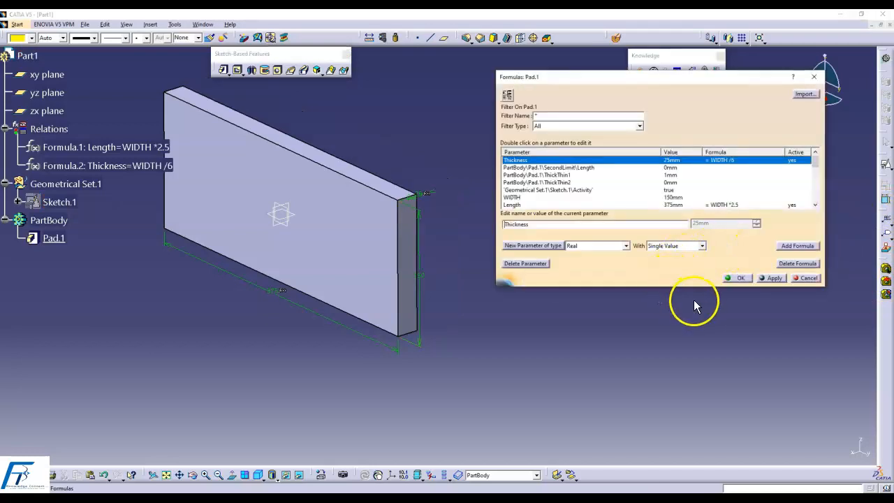
pyautogui.click(739, 278)
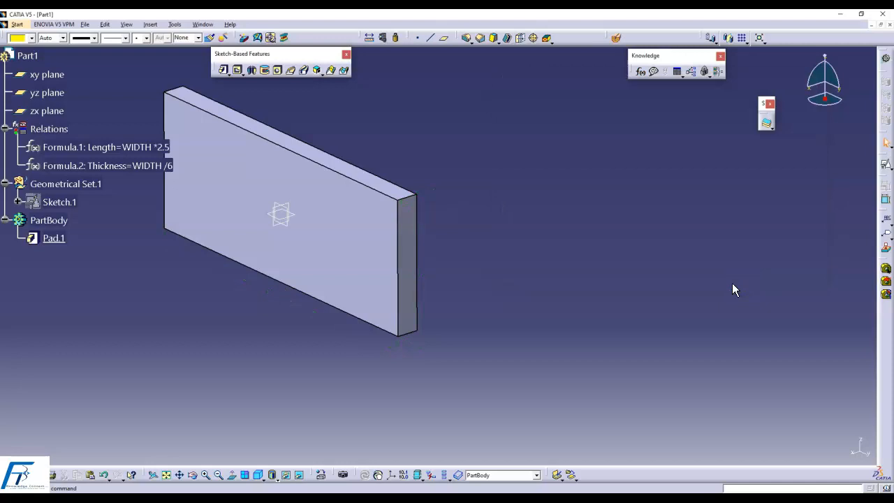
# Step: Turn off the display of relations in the specification tree in the Part Infrastructure options
pyautogui.moveTo(732, 283); pyautogui.dragTo(697, 238, button='middle')
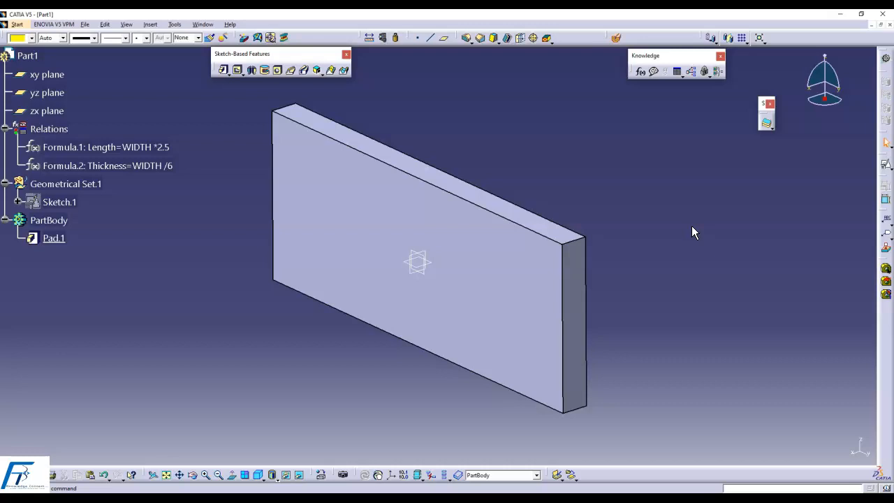
pyautogui.click(158, 146)
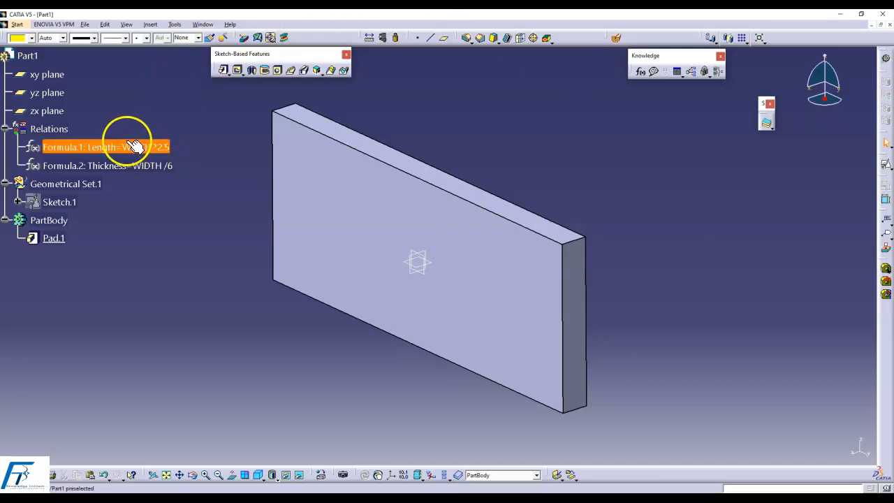
pyautogui.click(178, 25)
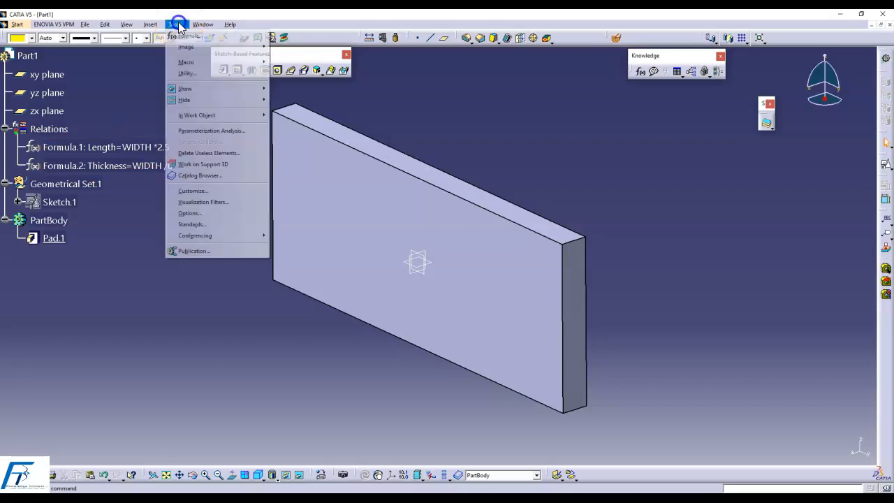
pyautogui.click(199, 213)
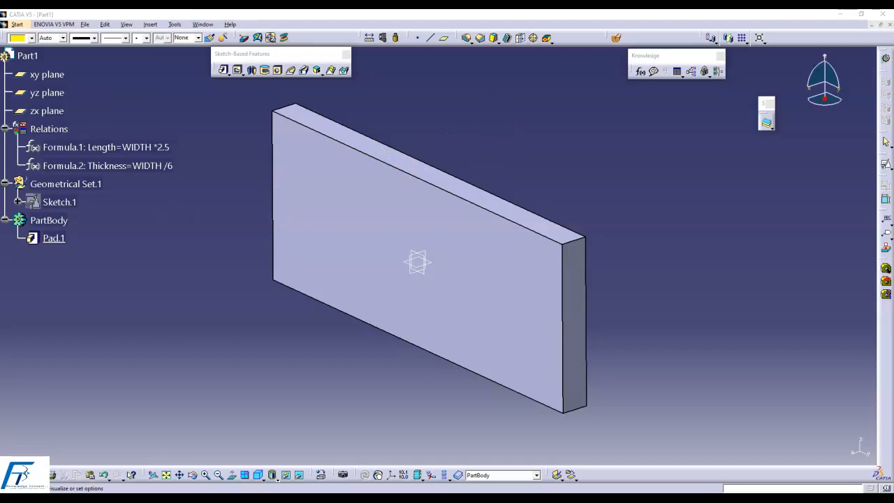
pyautogui.moveTo(598, 57); pyautogui.dragTo(587, 40)
pyautogui.click(501, 110)
pyautogui.click(662, 271)
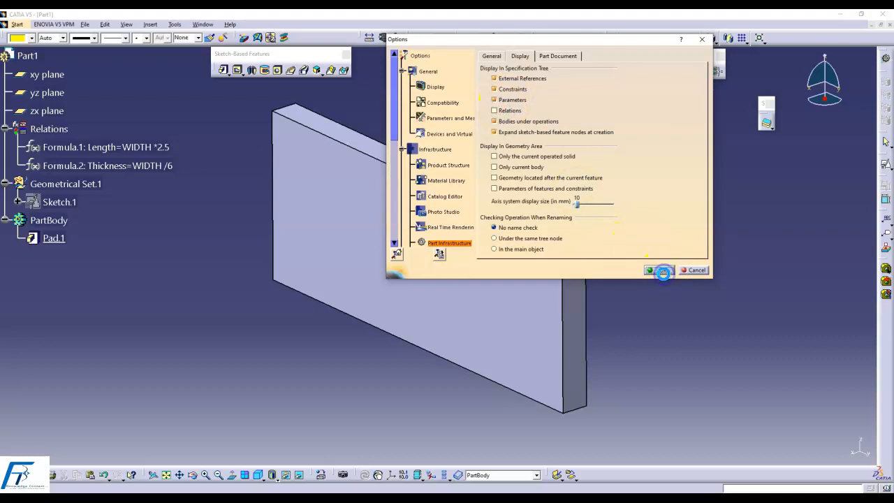
pyautogui.click(49, 185)
pyautogui.click(187, 99)
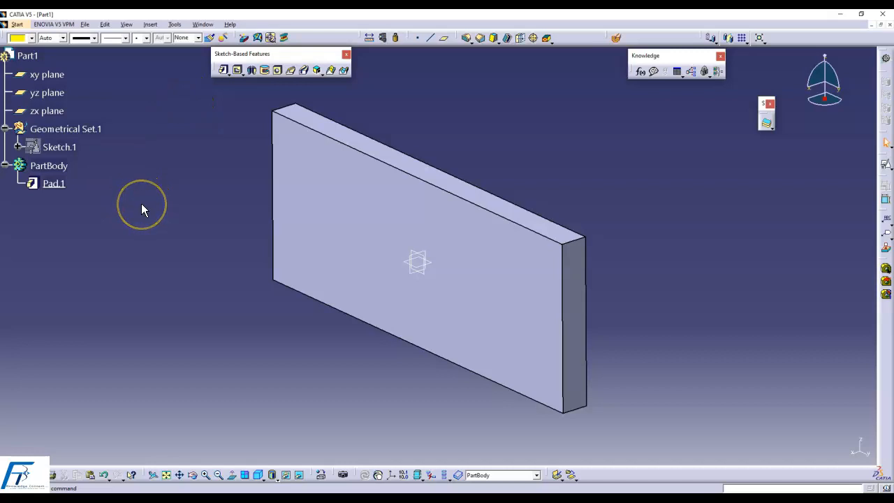
# Step: Set the plate's vertical width dimension in Sketch.1 to 10 mm and leave the sketch
pyautogui.click(56, 148)
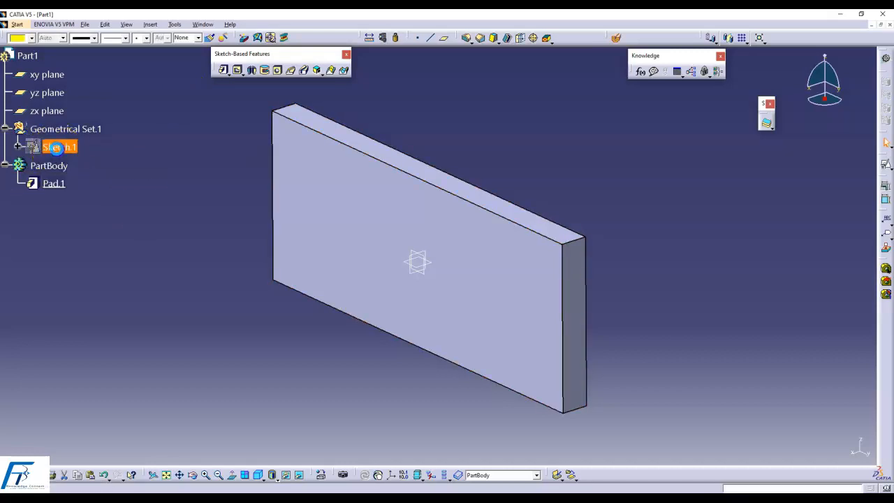
pyautogui.doubleClick(55, 148)
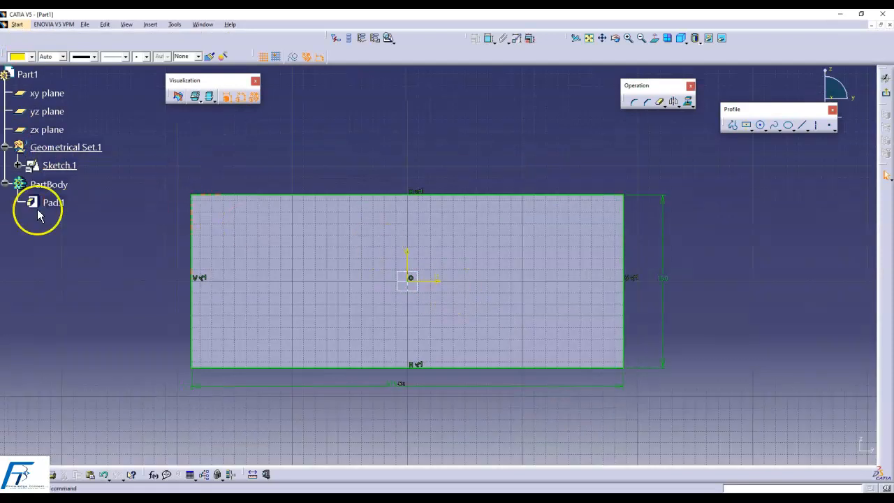
pyautogui.doubleClick(662, 278)
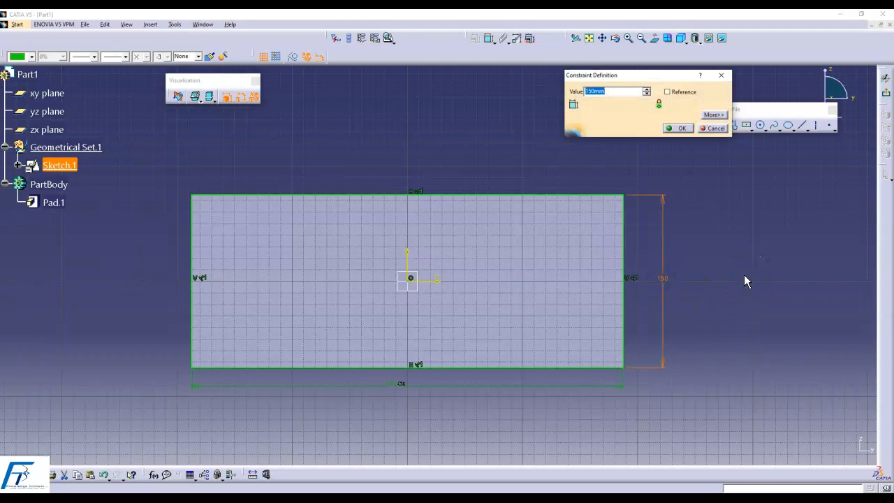
pyautogui.write('10')
pyautogui.press('Return')
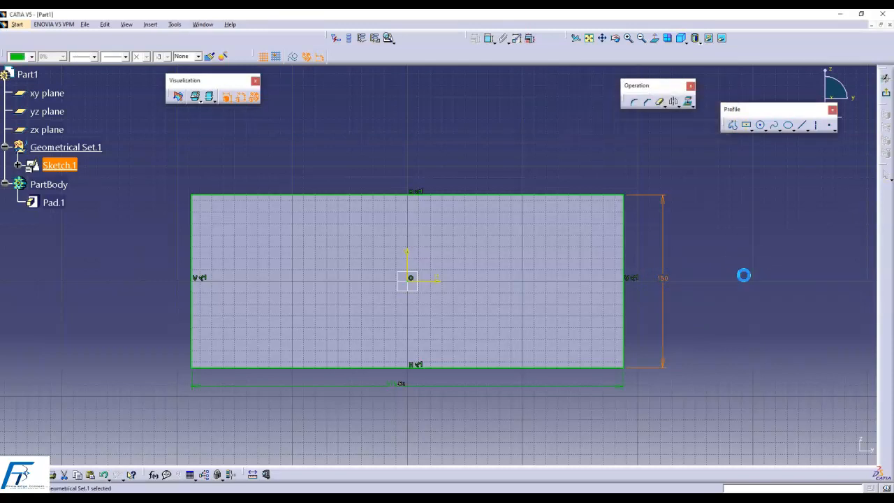
pyautogui.moveTo(683, 280); pyautogui.dragTo(658, 184, button='middle')
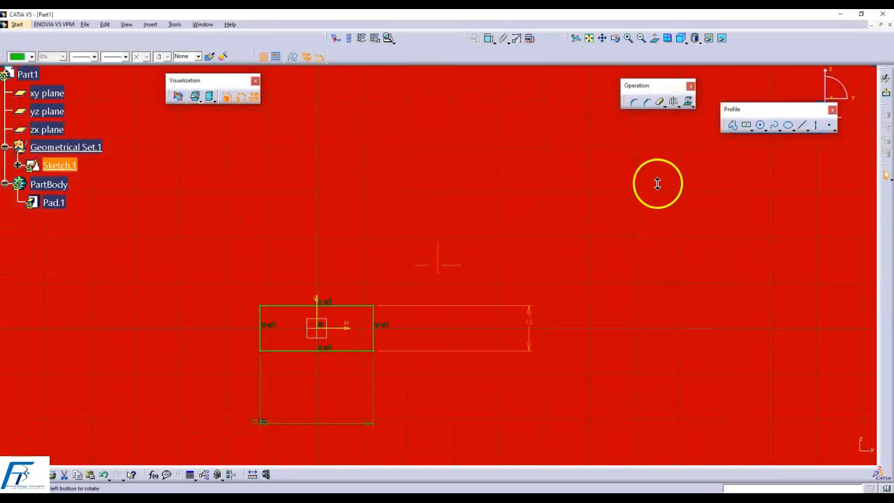
pyautogui.scroll(-1, 659, 184)
pyautogui.moveTo(624, 229); pyautogui.dragTo(665, 191, button='middle')
pyautogui.click(884, 94)
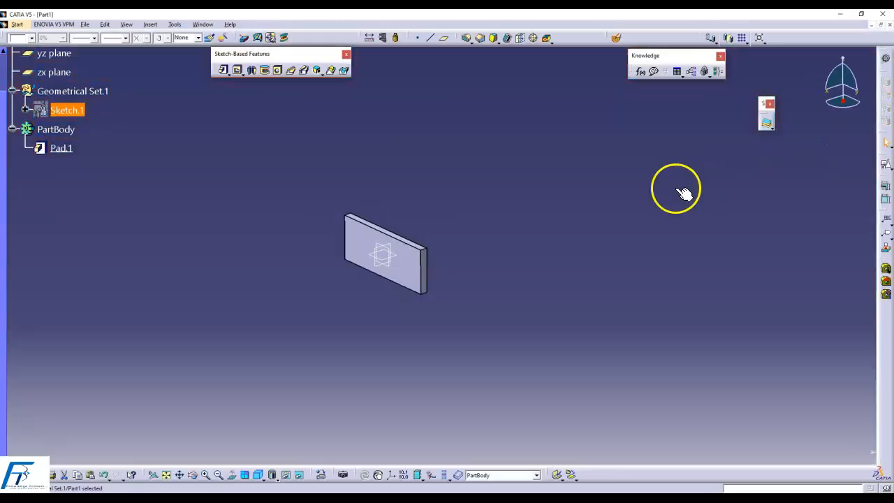
# Step: Check the plate's formula-driven thickness in the pad definition and close it without changes
pyautogui.moveTo(634, 202); pyautogui.dragTo(612, 119, button='middle')
pyautogui.moveTo(571, 188); pyautogui.dragTo(683, 189, button='middle')
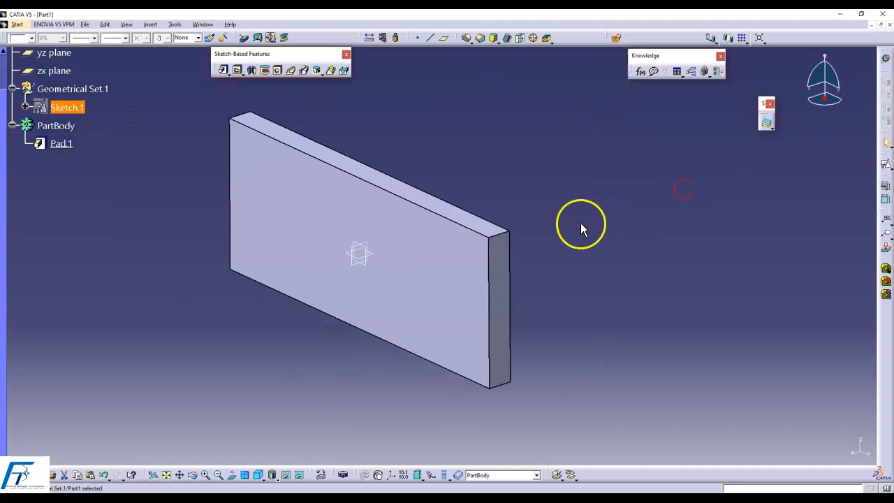
pyautogui.doubleClick(60, 143)
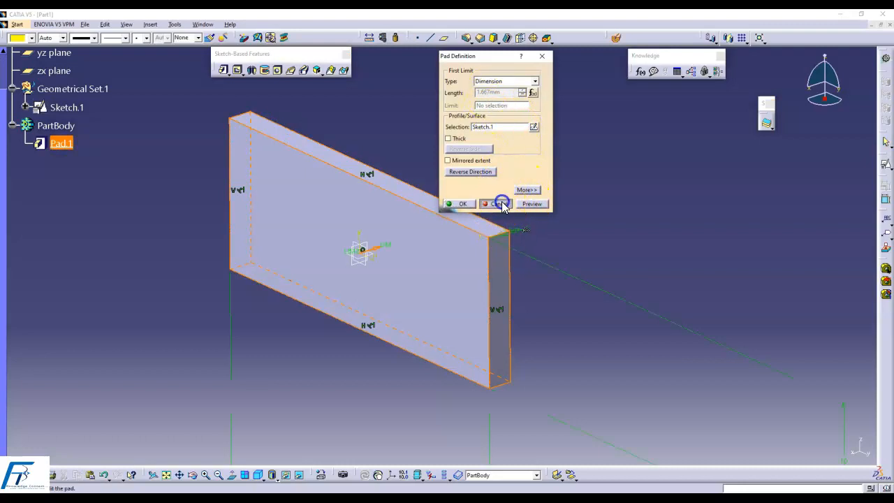
pyautogui.click(497, 203)
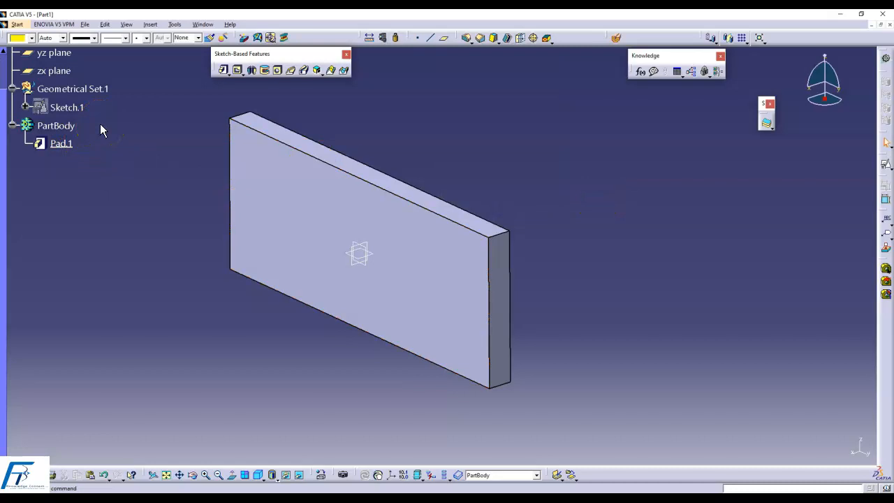
# Step: Reopen Sketch.1 and examine the plate rectangle's vertical and horizontal dimensions
pyautogui.click(80, 109)
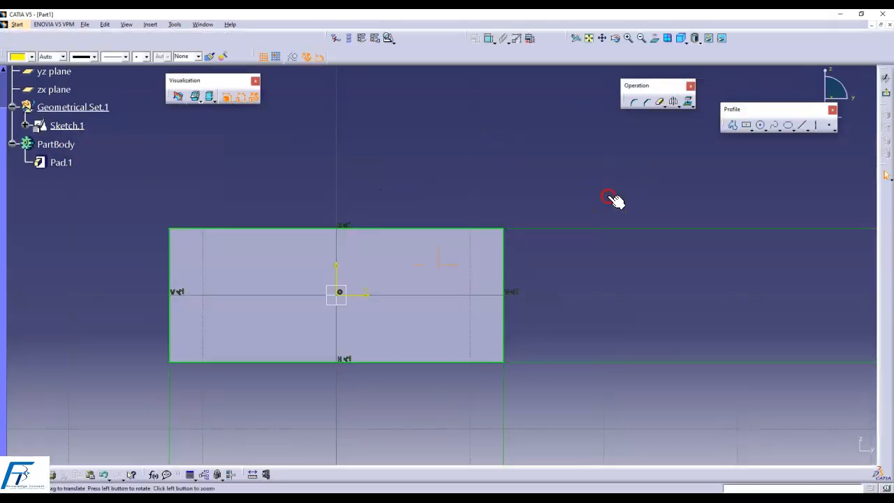
pyautogui.moveTo(610, 198)
pyautogui.mouseDown(button='middle')
pyautogui.moveTo(642, 285)
pyautogui.moveTo(581, 234)
pyautogui.mouseUp(button='middle')
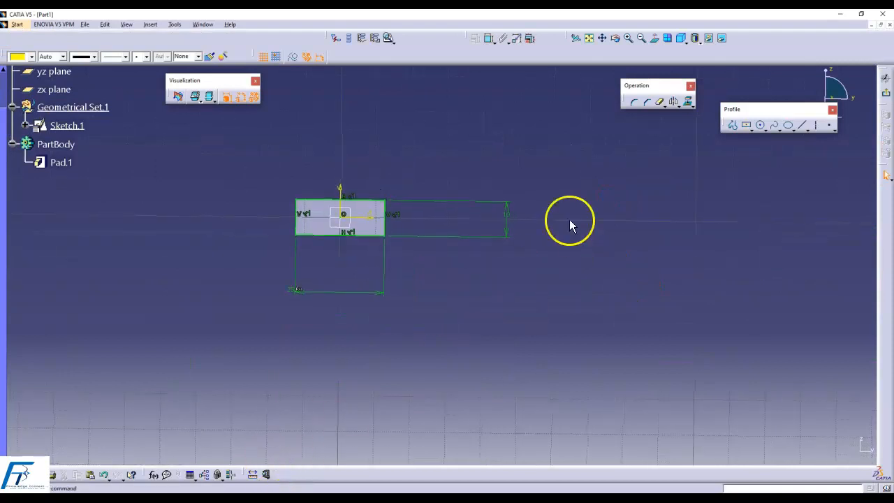
pyautogui.click(654, 38)
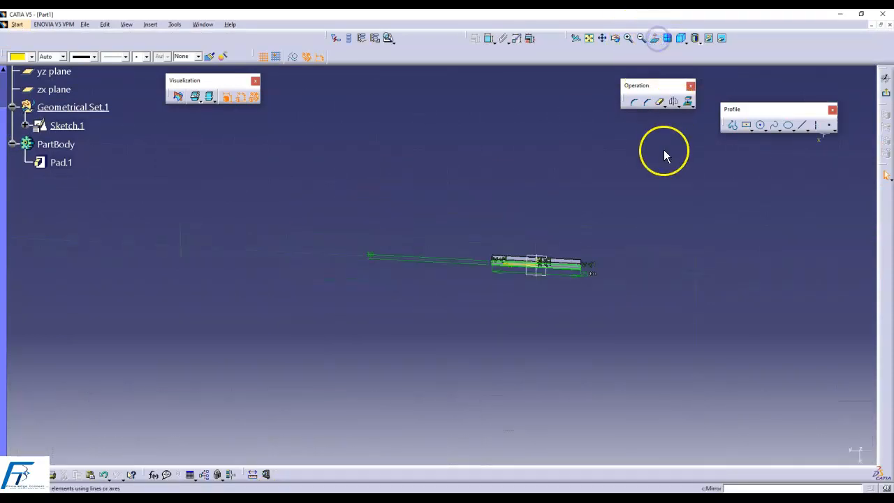
pyautogui.click(655, 38)
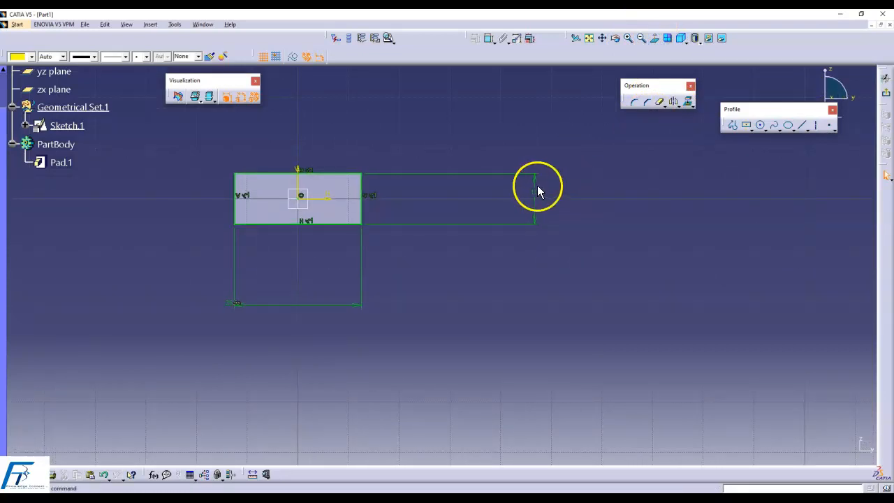
pyautogui.click(391, 192)
pyautogui.moveTo(449, 218)
pyautogui.mouseDown(button='middle')
pyautogui.moveTo(525, 237)
pyautogui.moveTo(535, 199)
pyautogui.mouseUp(button='middle')
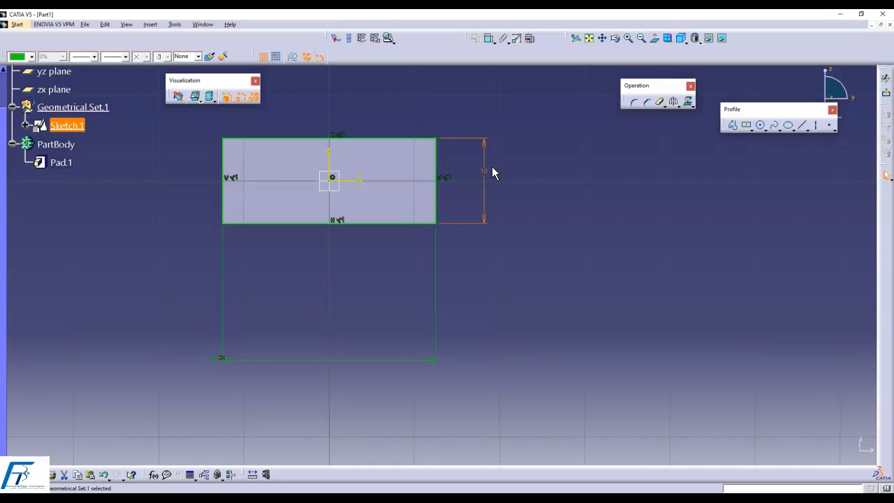
pyautogui.click(528, 165)
pyautogui.moveTo(529, 166)
pyautogui.mouseDown(button='middle')
pyautogui.moveTo(527, 200)
pyautogui.moveTo(500, 219)
pyautogui.mouseUp(button='middle')
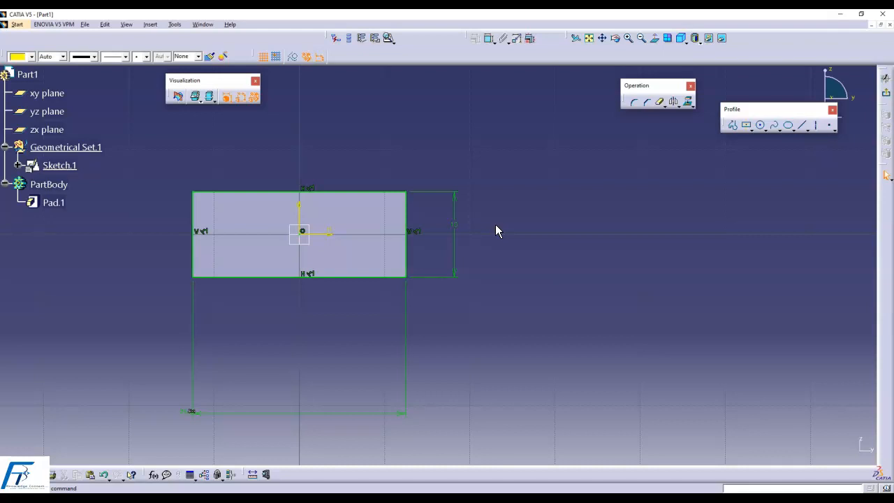
pyautogui.click(516, 222)
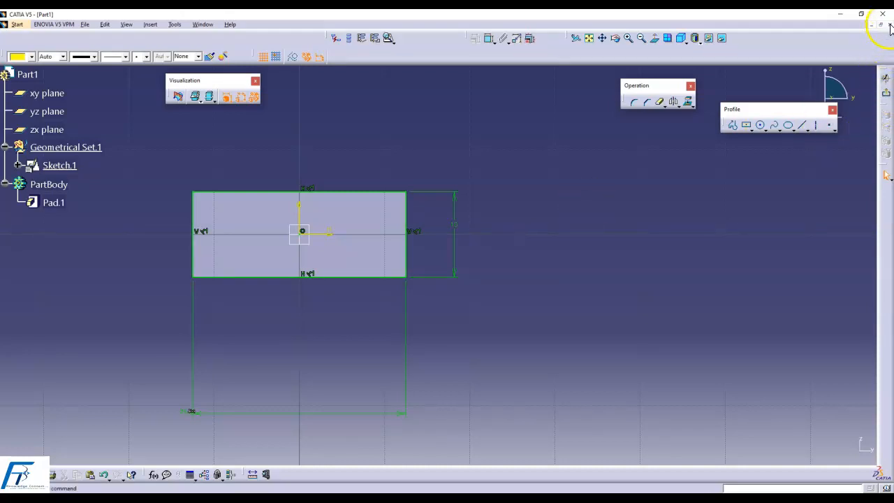
# Step: Close the plate document and create a new document of type Part
pyautogui.click(437, 245)
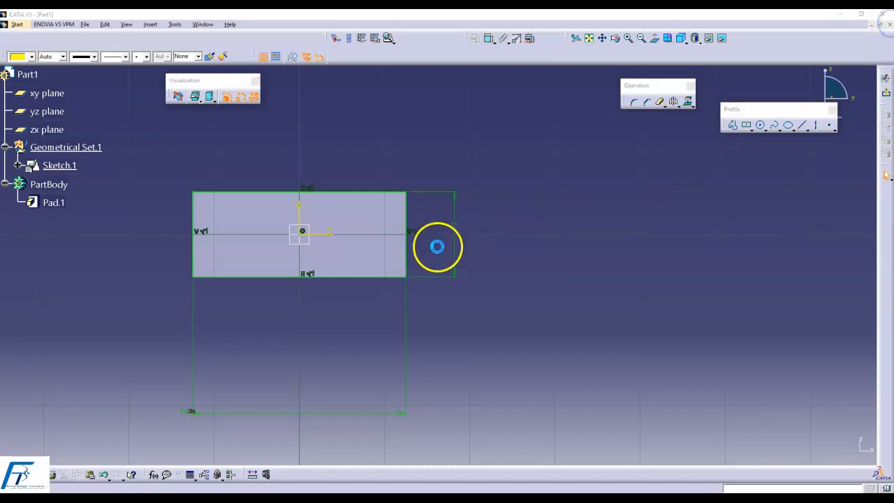
pyautogui.click(461, 273)
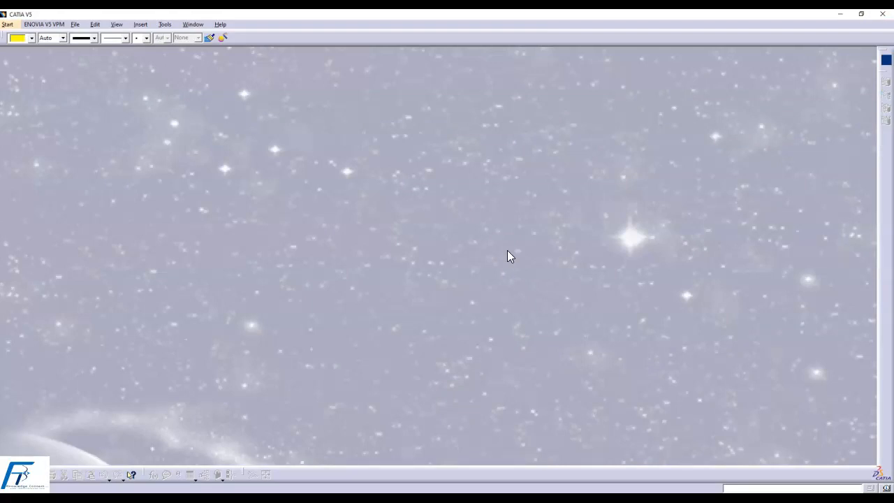
pyautogui.click(74, 24)
pyautogui.click(87, 37)
pyautogui.click(537, 133)
pyautogui.scroll(-3, 539, 133)
pyautogui.click(514, 99)
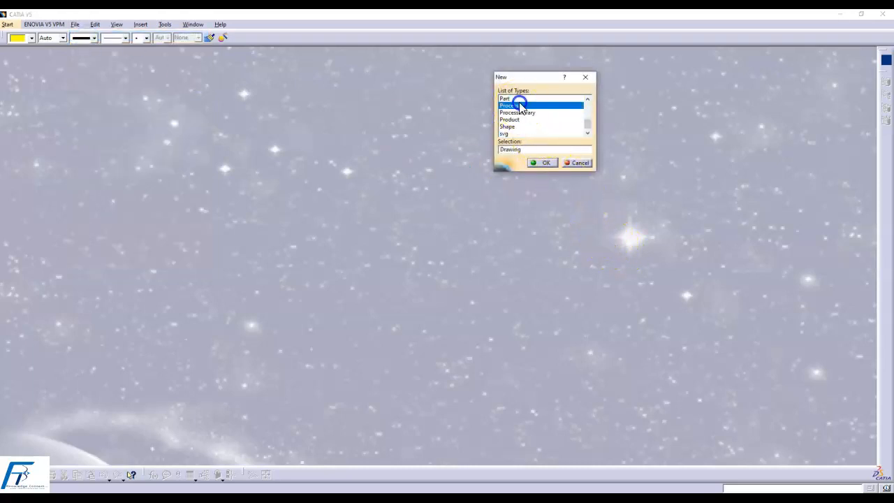
pyautogui.click(540, 162)
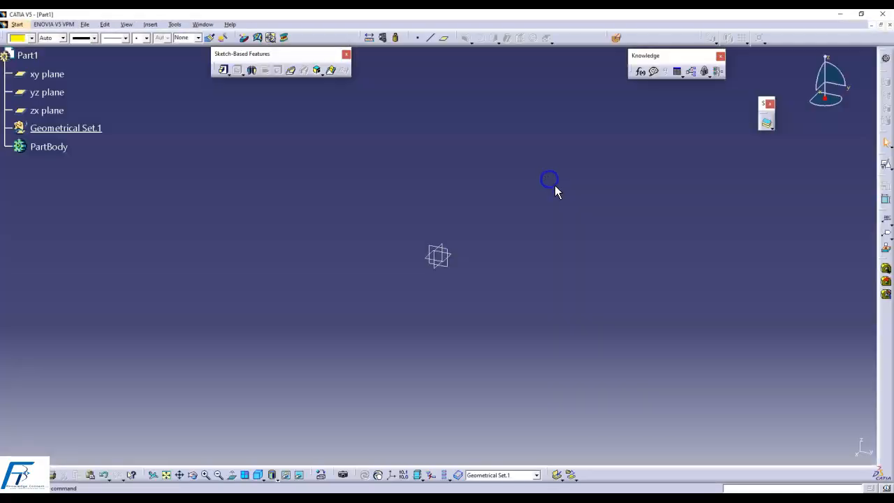
# Step: Start a positioned sketch on the yz plane with implicit origin and orientation
pyautogui.click(448, 263)
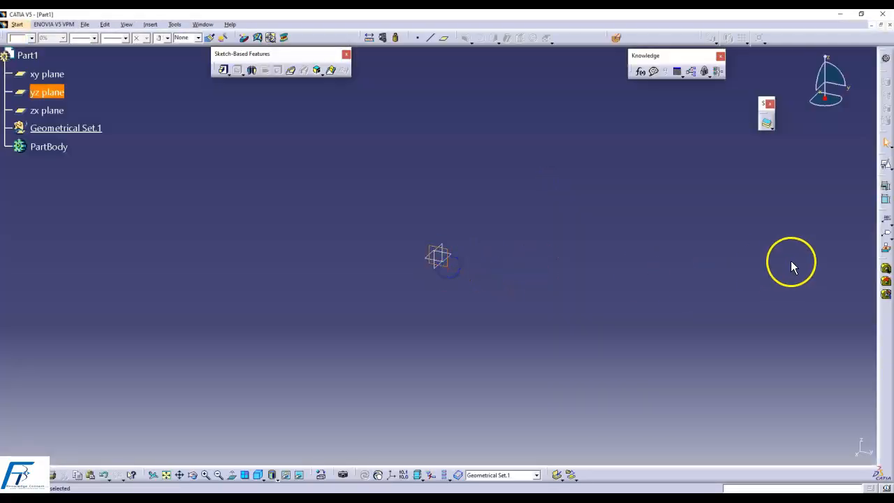
pyautogui.click(886, 164)
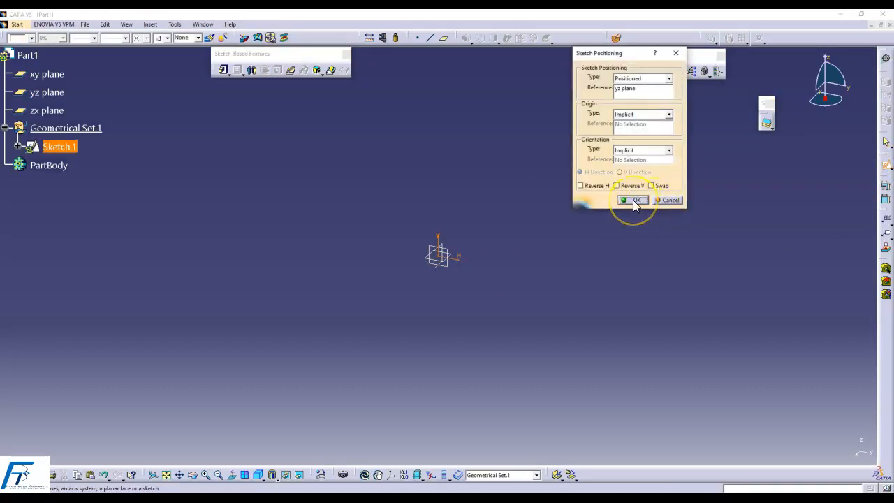
pyautogui.click(633, 201)
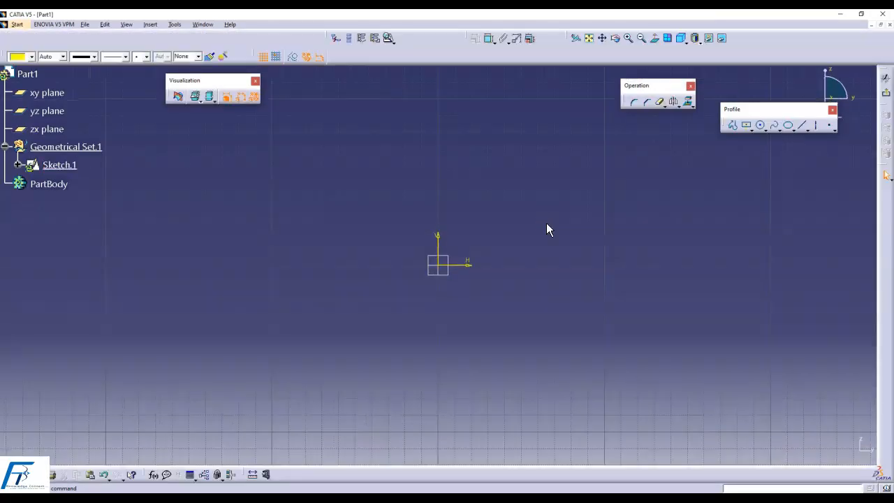
pyautogui.click(463, 197)
pyautogui.moveTo(491, 199)
pyautogui.mouseDown(button='middle')
pyautogui.moveTo(463, 196)
pyautogui.moveTo(461, 159)
pyautogui.moveTo(512, 174)
pyautogui.mouseUp(button='middle')
pyautogui.scroll(1, 467, 165)
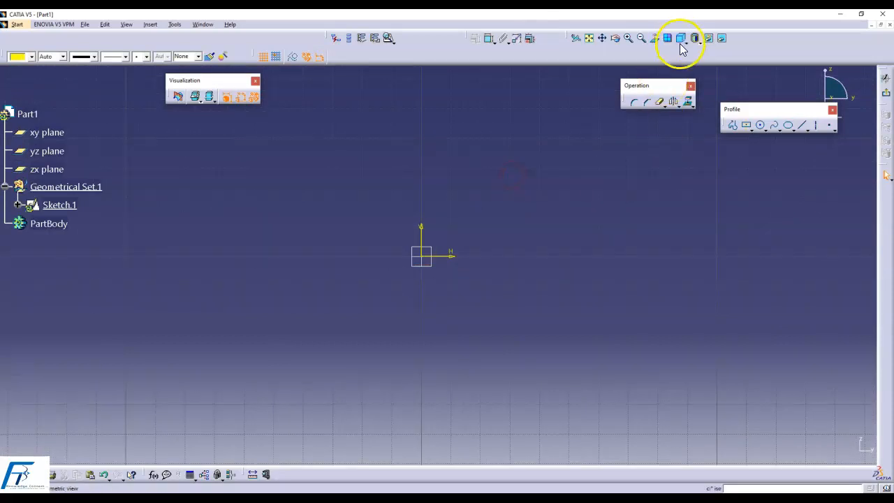
# Step: Sketch a half bolt profile from the vertical axis to the origin, with a head about 11 by 8 mm and a shank about 7 by 41 mm
pyautogui.click(735, 127)
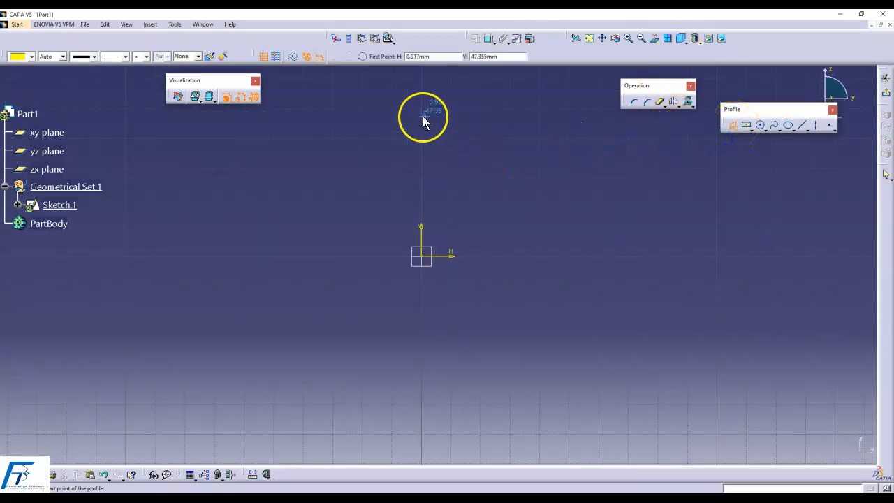
pyautogui.click(425, 116)
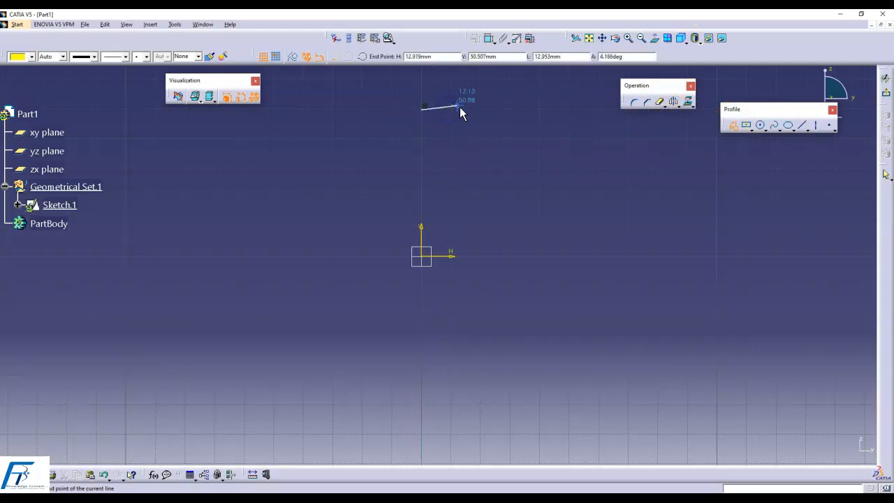
pyautogui.click(455, 114)
pyautogui.click(455, 133)
pyautogui.click(443, 133)
pyautogui.click(442, 257)
pyautogui.click(423, 256)
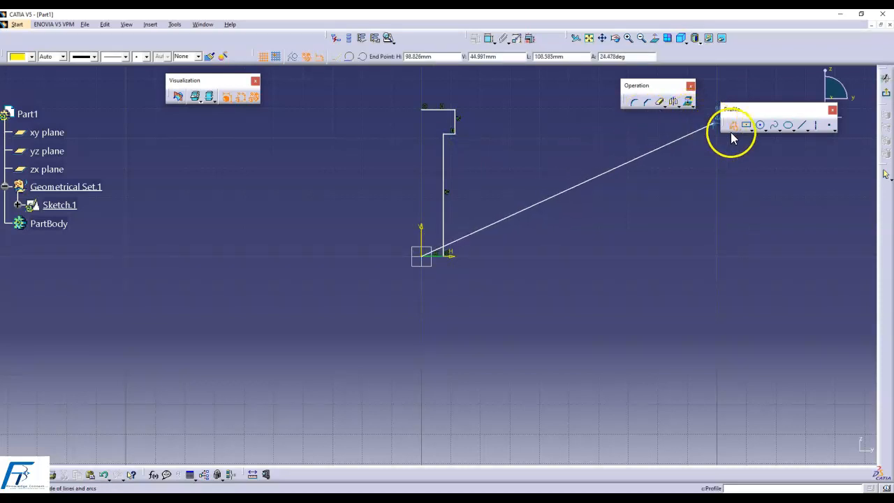
pyautogui.press('Escape')
pyautogui.moveTo(499, 205)
pyautogui.mouseDown(button='middle')
pyautogui.moveTo(493, 186)
pyautogui.moveTo(501, 220)
pyautogui.mouseUp(button='middle')
pyautogui.click(527, 209)
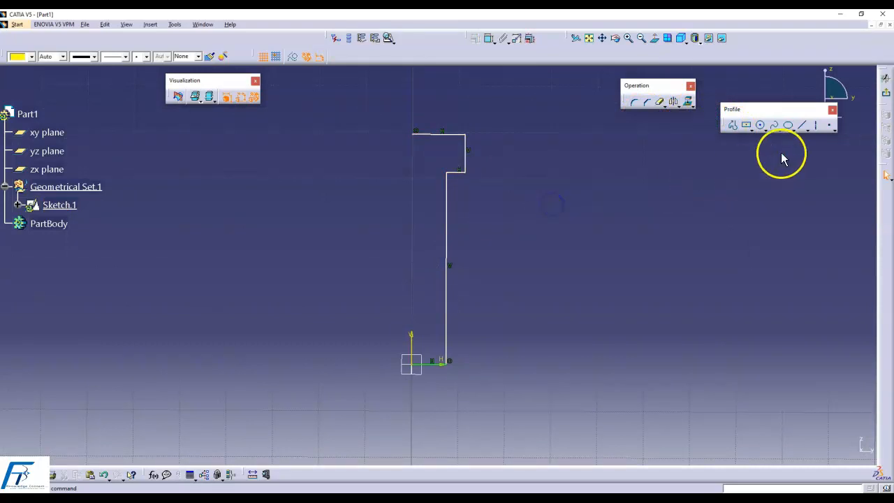
# Step: Draw a vertical axis line along the sketch's V axis, from above the head to below the origin
pyautogui.click(815, 127)
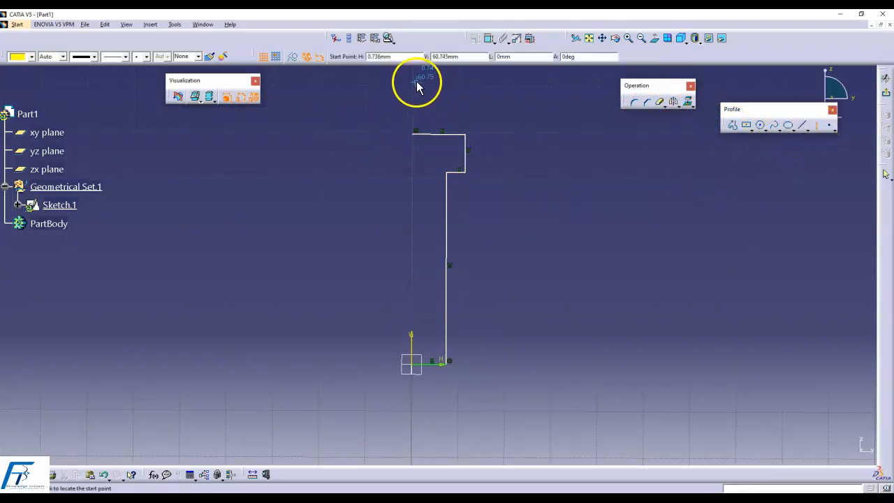
pyautogui.click(412, 84)
pyautogui.moveTo(448, 223); pyautogui.dragTo(461, 184, button='middle')
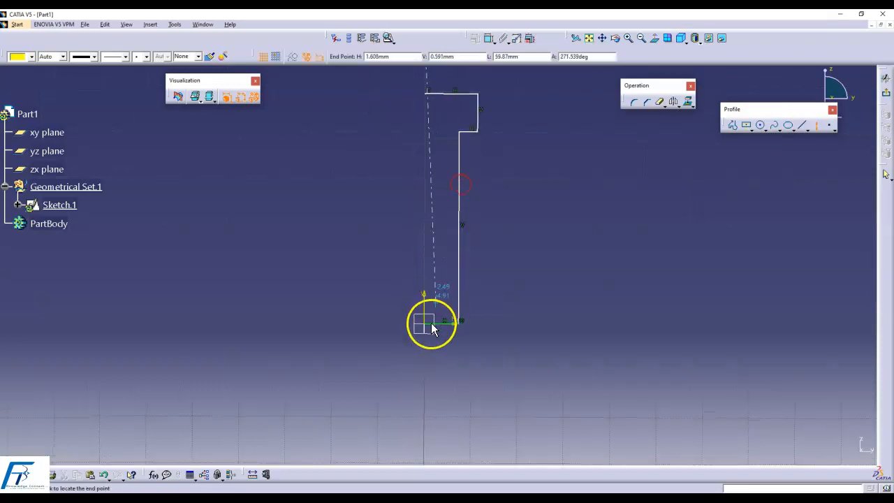
pyautogui.click(424, 379)
pyautogui.click(542, 245)
# Step: Dimension the head's outer edge from the axis line and set the constraint's dimension type to Radius
pyautogui.moveTo(542, 246)
pyautogui.mouseDown(button='middle')
pyautogui.moveTo(486, 273)
pyautogui.moveTo(561, 222)
pyautogui.moveTo(568, 232)
pyautogui.moveTo(566, 158)
pyautogui.mouseUp(button='middle')
pyautogui.click(488, 38)
pyautogui.moveTo(476, 123); pyautogui.dragTo(484, 188, button='middle')
pyautogui.click(451, 175)
pyautogui.click(381, 115)
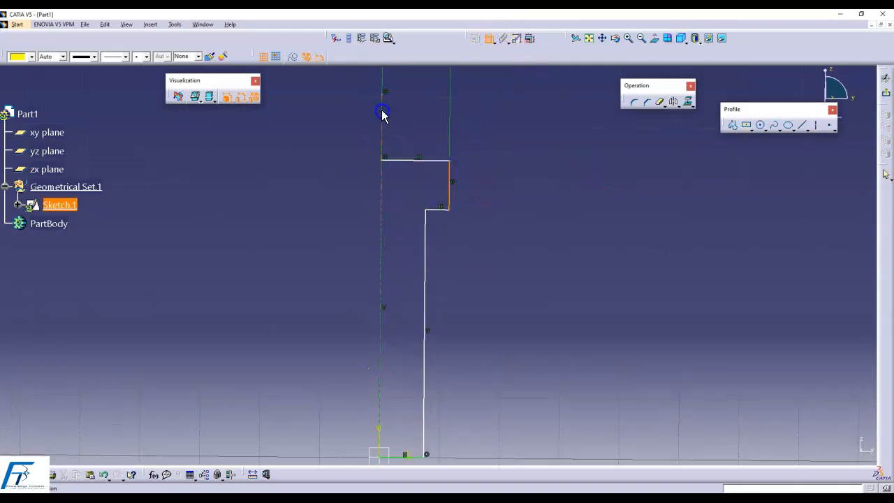
pyautogui.rightClick(494, 111)
pyautogui.click(529, 151)
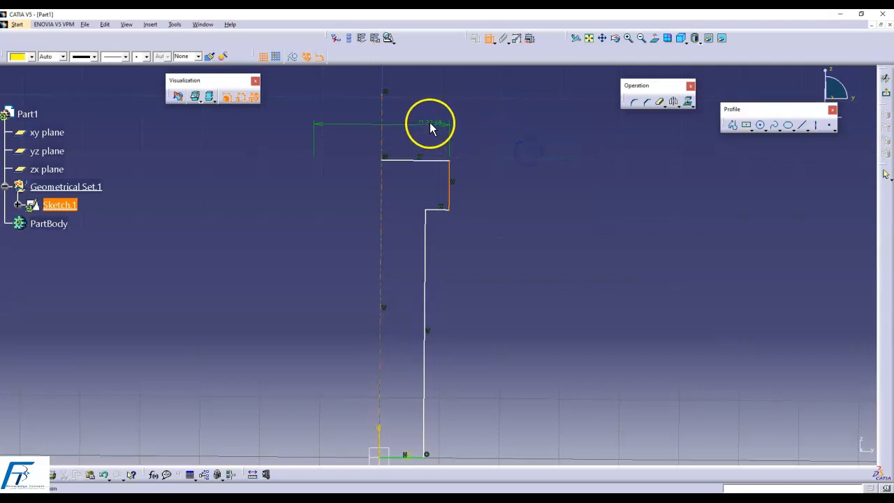
pyautogui.doubleClick(447, 120)
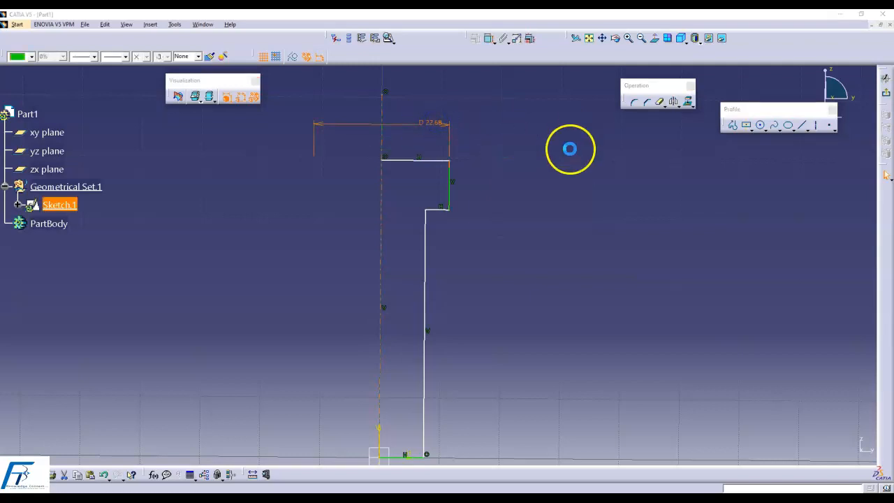
pyautogui.click(609, 115)
pyautogui.click(613, 130)
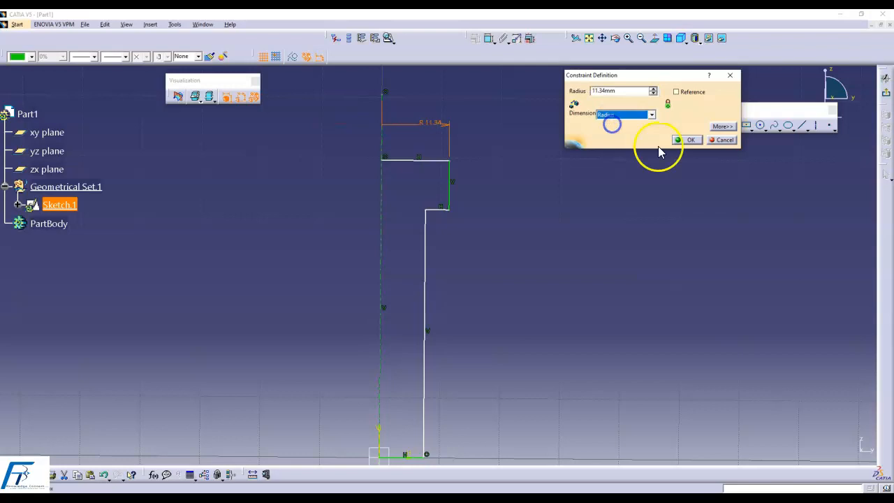
pyautogui.click(687, 139)
# Step: Dimension the height of the bolt head beside its outer vertical edge
pyautogui.moveTo(619, 202); pyautogui.dragTo(618, 183, button='middle')
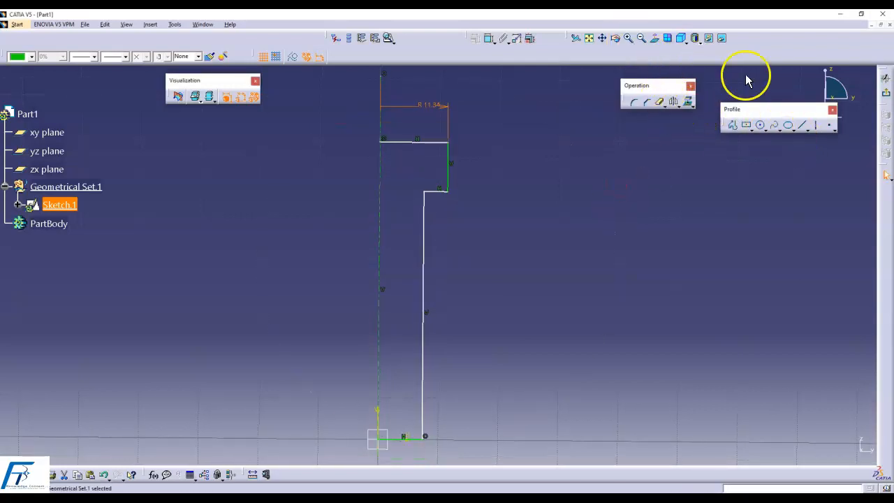
pyautogui.click(450, 152)
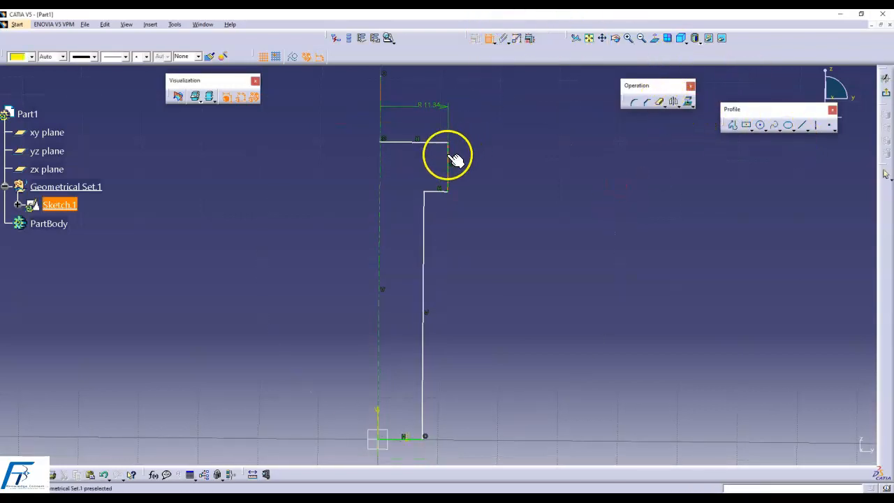
pyautogui.click(482, 167)
# Step: Dimension the shank's vertical length, placing the dimension in line below the head height dimension
pyautogui.moveTo(580, 238)
pyautogui.mouseDown(button='middle')
pyautogui.moveTo(589, 206)
pyautogui.moveTo(605, 196)
pyautogui.moveTo(595, 191)
pyautogui.mouseUp(button='middle')
pyautogui.scroll(1, 589, 206)
pyautogui.click(488, 38)
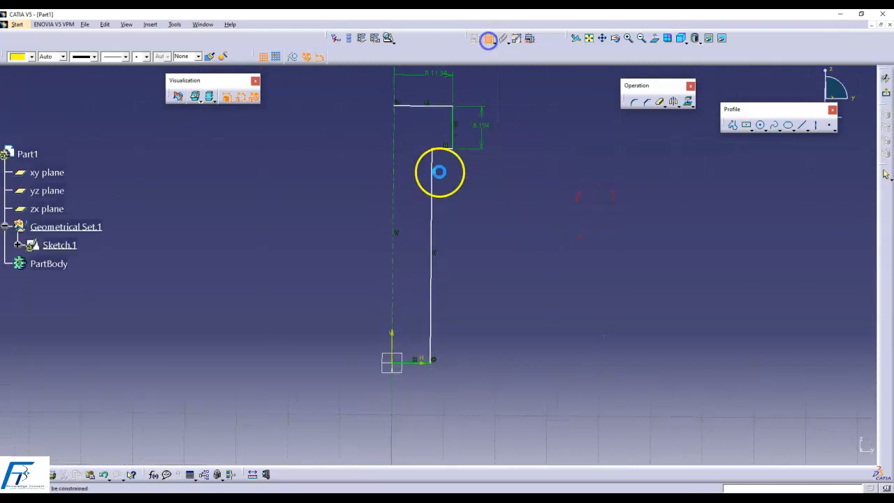
pyautogui.click(433, 178)
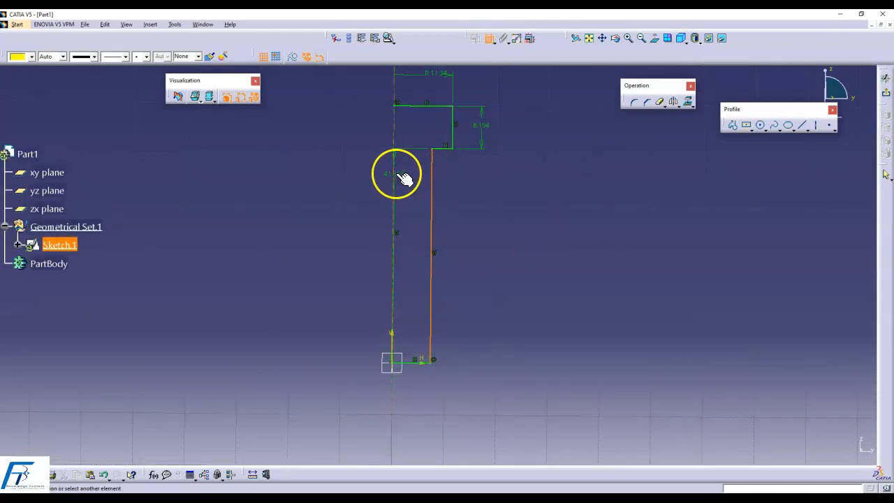
pyautogui.rightClick(609, 188)
pyautogui.click(632, 213)
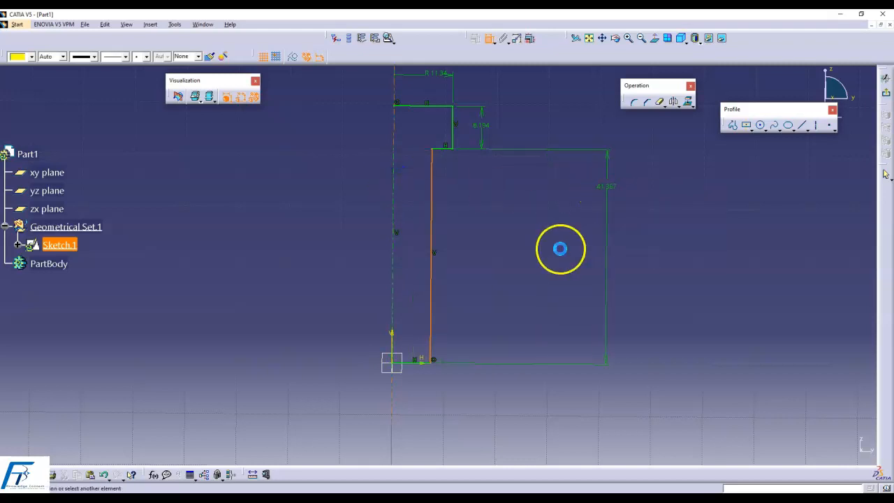
pyautogui.click(481, 248)
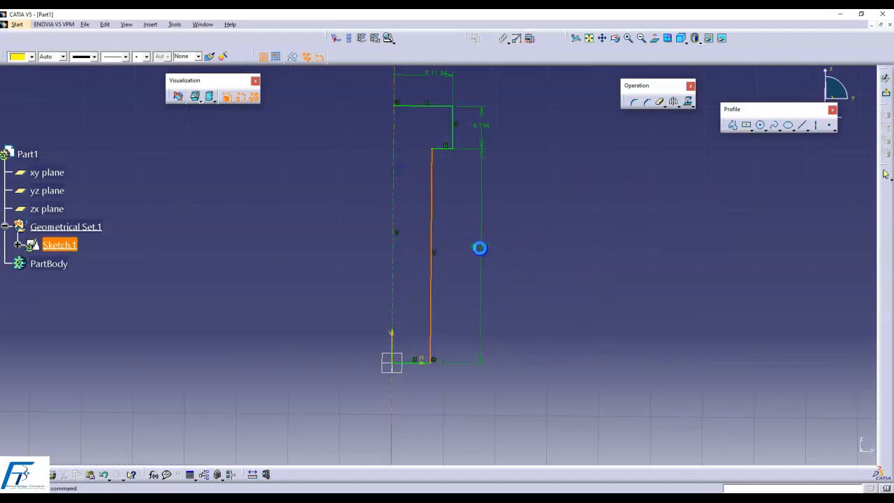
# Step: Dimension the shank's vertical edge from the axis line, placing it below the profile, and set the dimension type to Radius
pyautogui.click(489, 37)
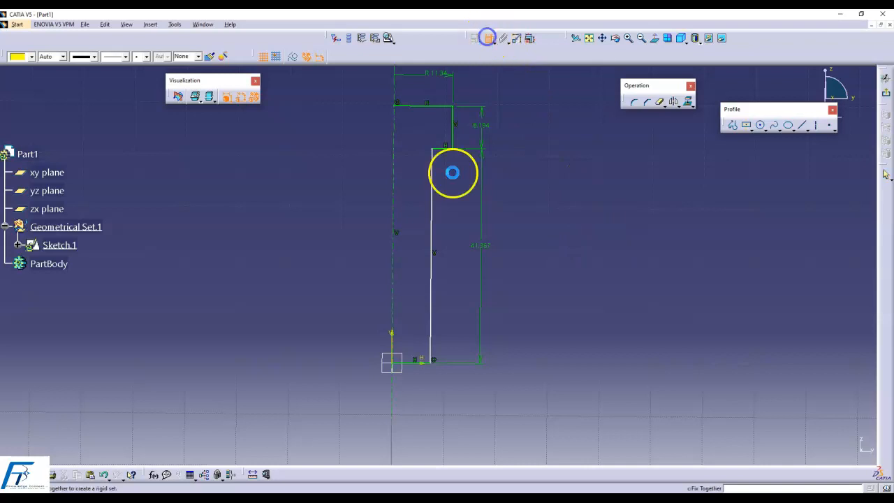
pyautogui.click(432, 203)
pyautogui.click(394, 198)
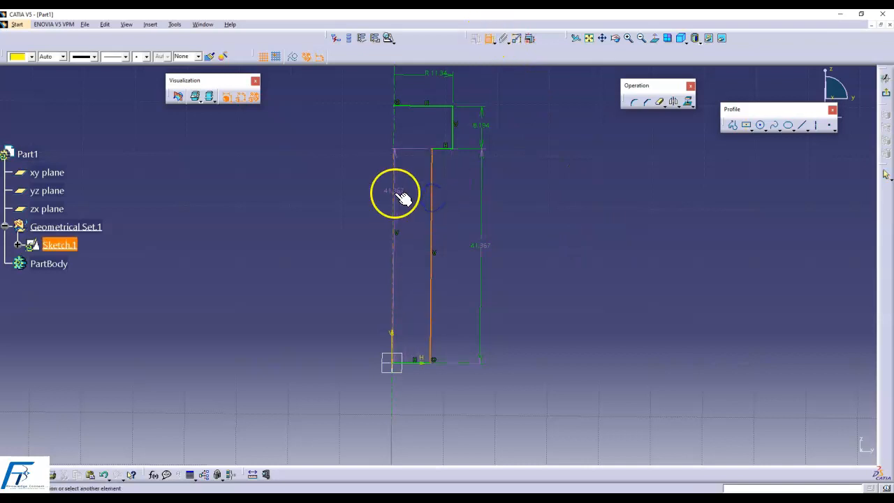
pyautogui.rightClick(579, 259)
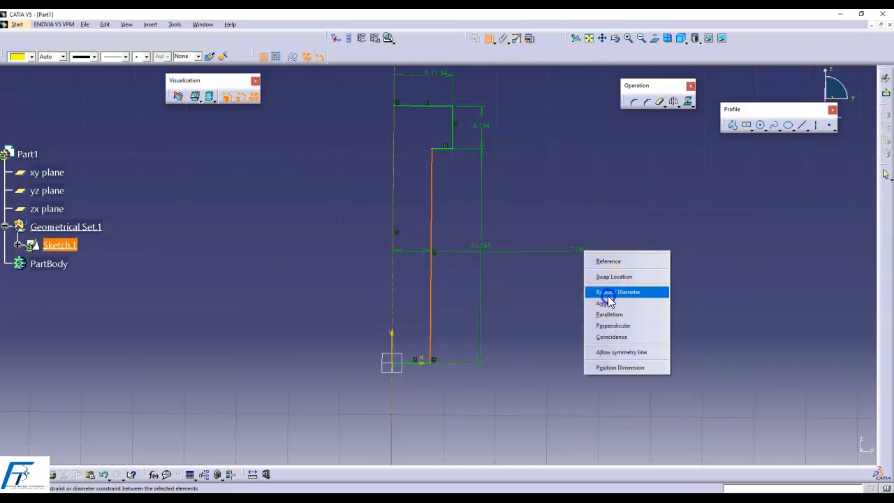
pyautogui.click(608, 293)
pyautogui.doubleClick(426, 399)
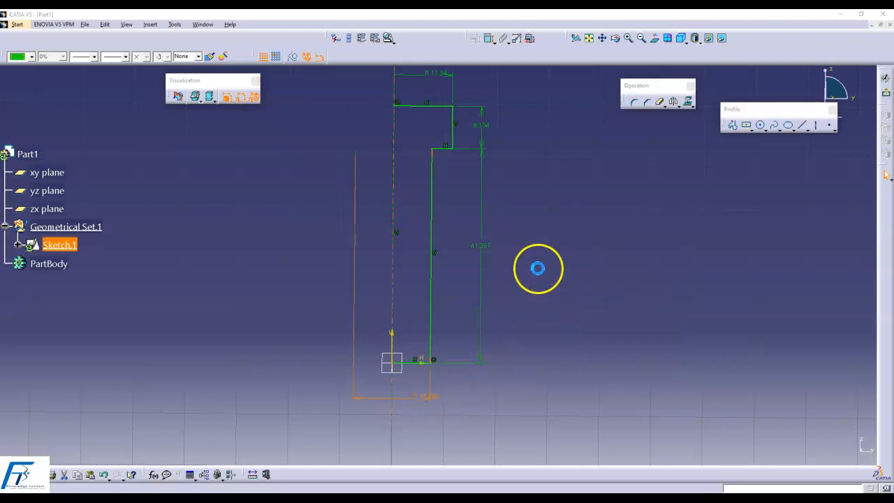
pyautogui.click(623, 115)
pyautogui.click(620, 122)
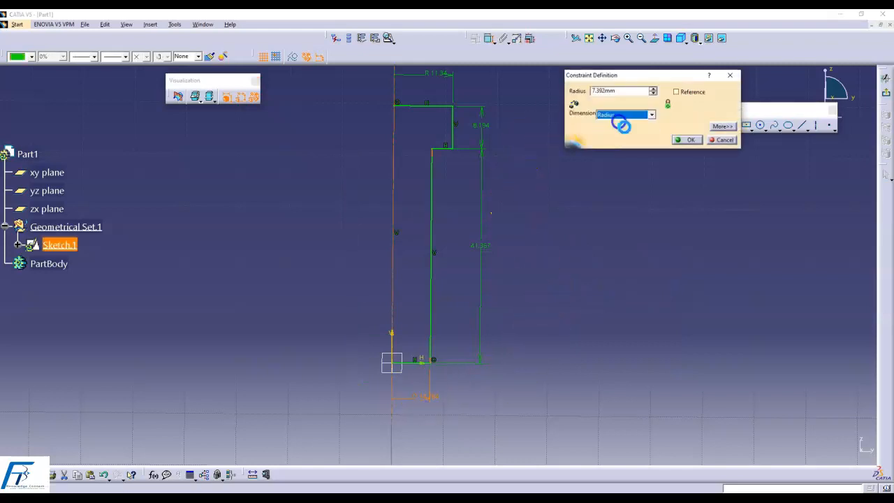
pyautogui.click(692, 140)
pyautogui.click(534, 173)
# Step: Set the bolt head's radius dimension to 10 mm and rename its parameter Head Radius
pyautogui.moveTo(534, 173)
pyautogui.mouseDown(button='middle')
pyautogui.moveTo(511, 185)
pyautogui.moveTo(514, 193)
pyautogui.mouseUp(button='middle')
pyautogui.moveTo(508, 161); pyautogui.dragTo(477, 195, button='middle')
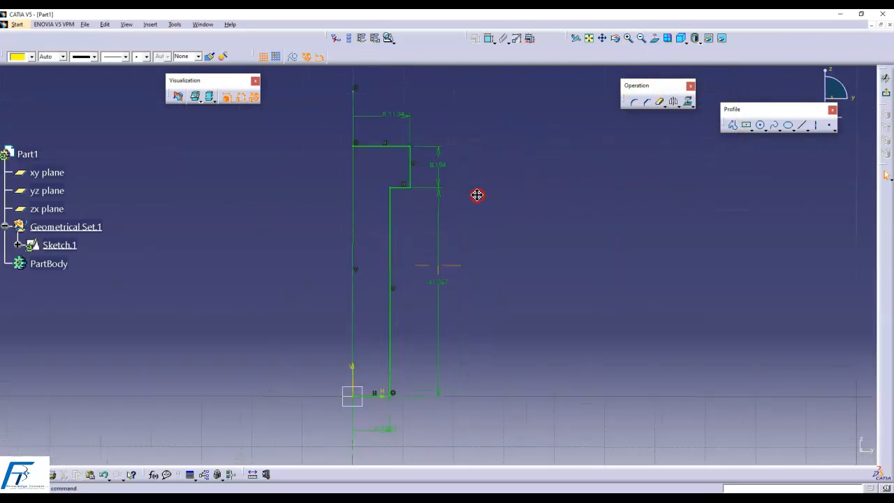
pyautogui.doubleClick(396, 114)
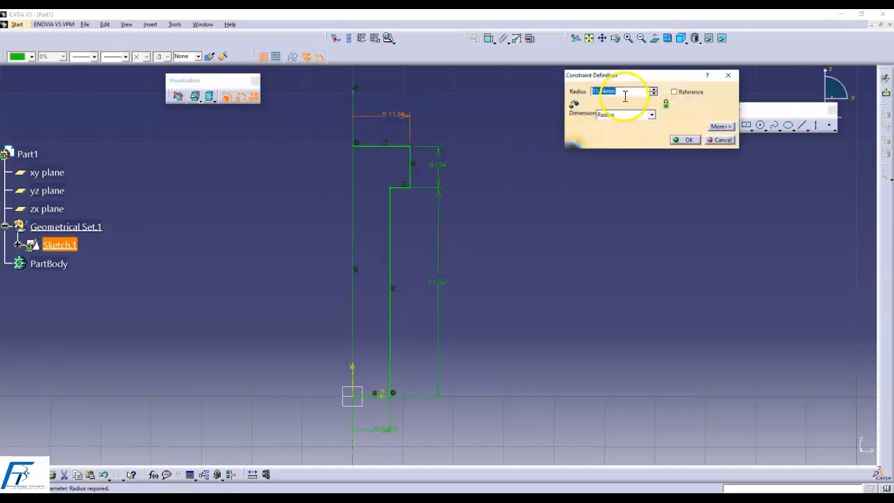
pyautogui.write('10')
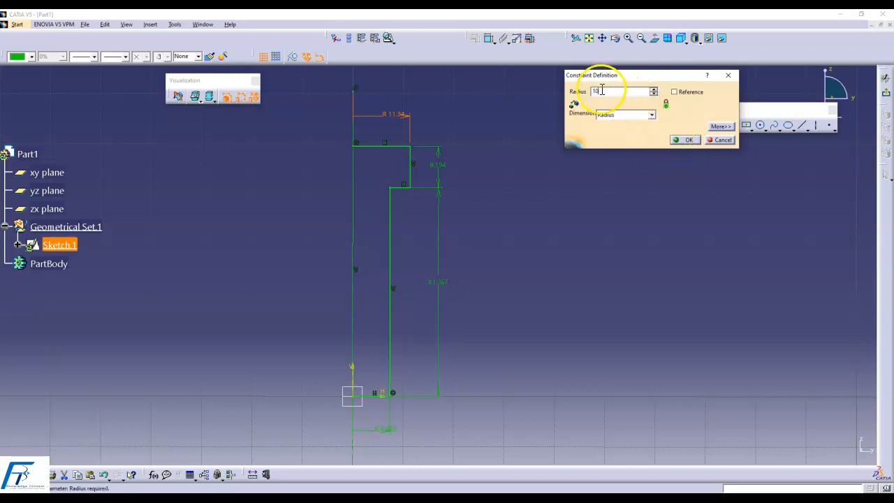
pyautogui.rightClick(600, 91)
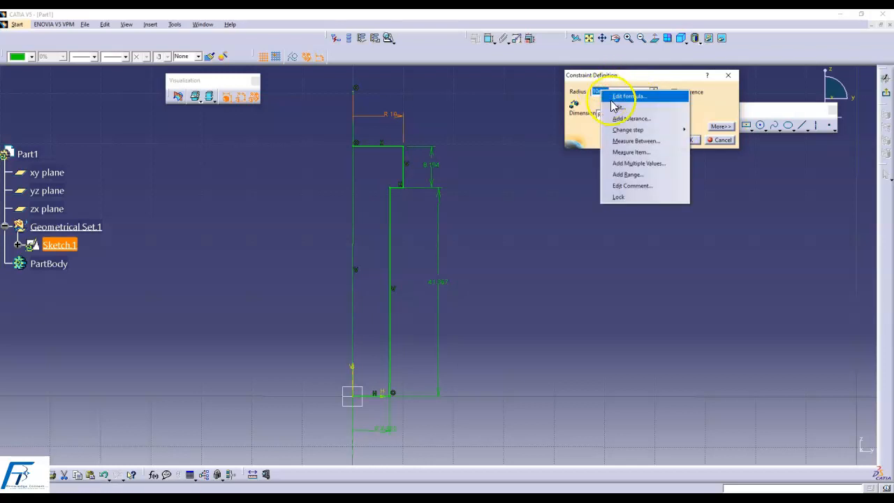
pyautogui.click(618, 110)
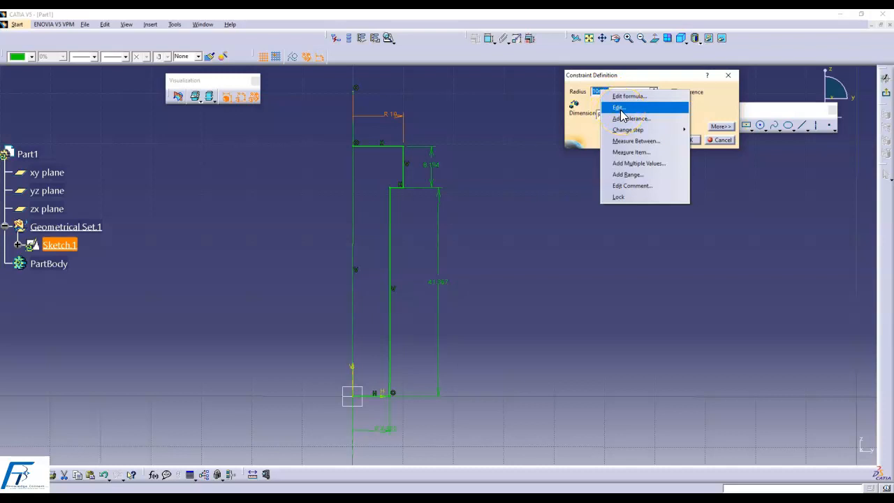
pyautogui.click(622, 112)
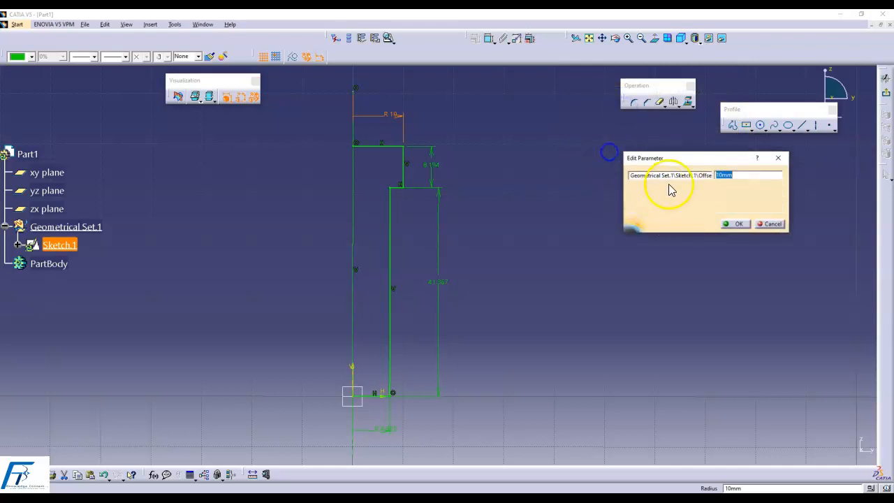
pyautogui.moveTo(631, 176); pyautogui.dragTo(799, 193)
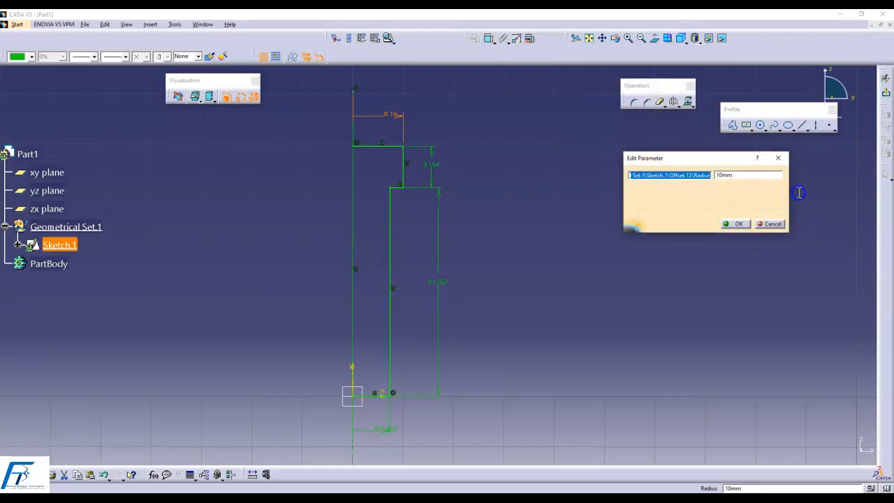
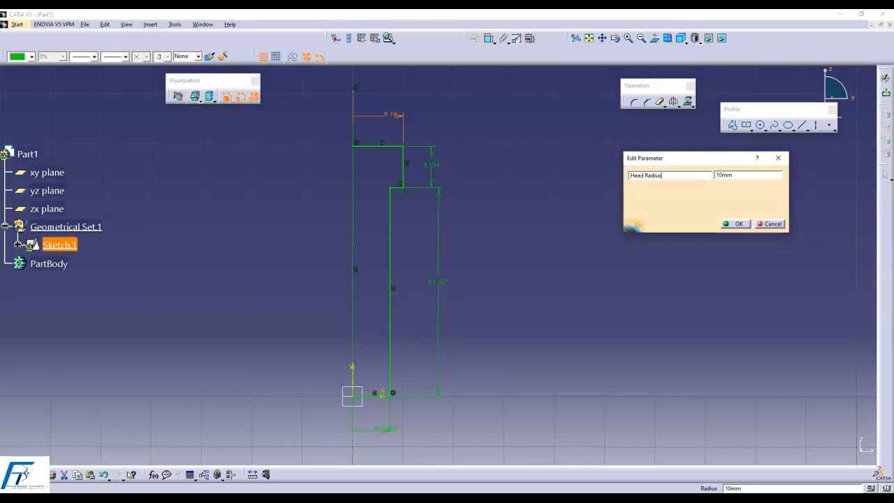
pyautogui.click(740, 222)
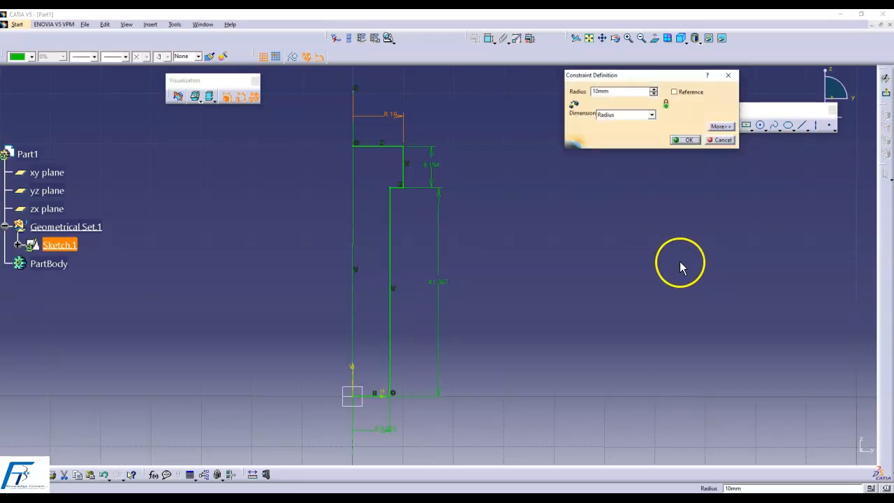
pyautogui.click(674, 139)
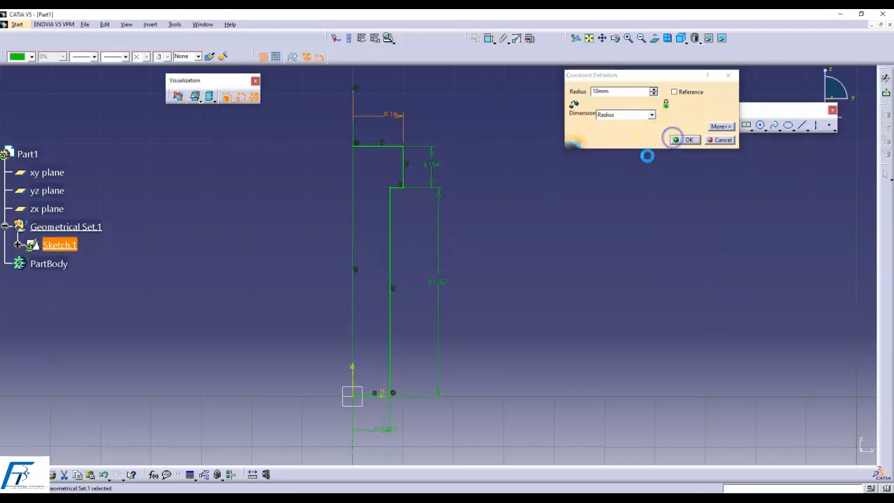
# Step: Try to rename the head height dimension's parameter Head Length and set it to 8 mm
pyautogui.click(435, 162)
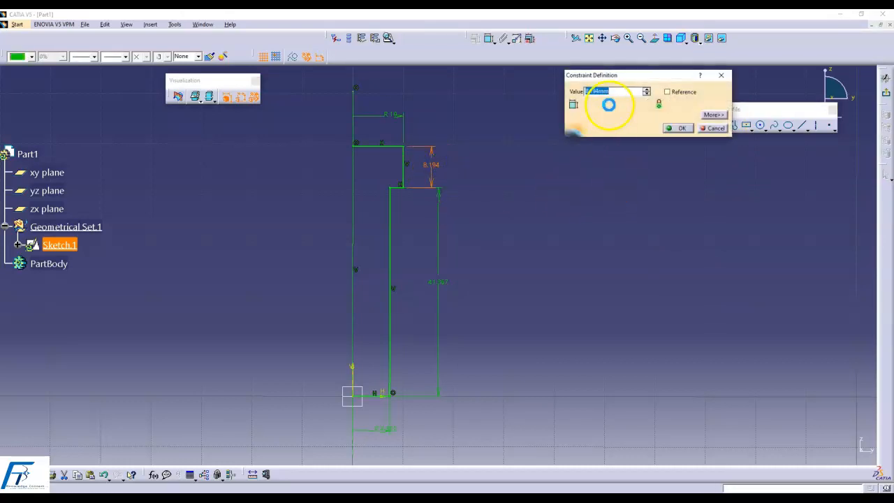
pyautogui.rightClick(609, 96)
pyautogui.click(625, 107)
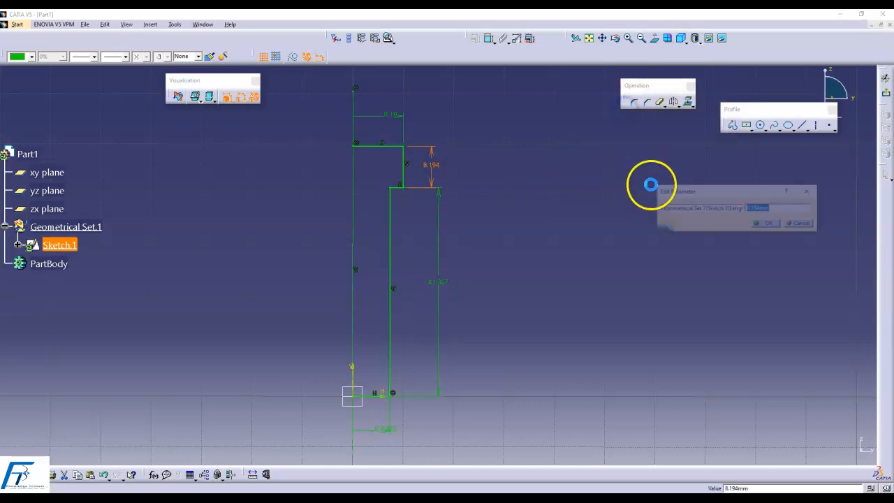
pyautogui.moveTo(662, 209); pyautogui.dragTo(740, 209)
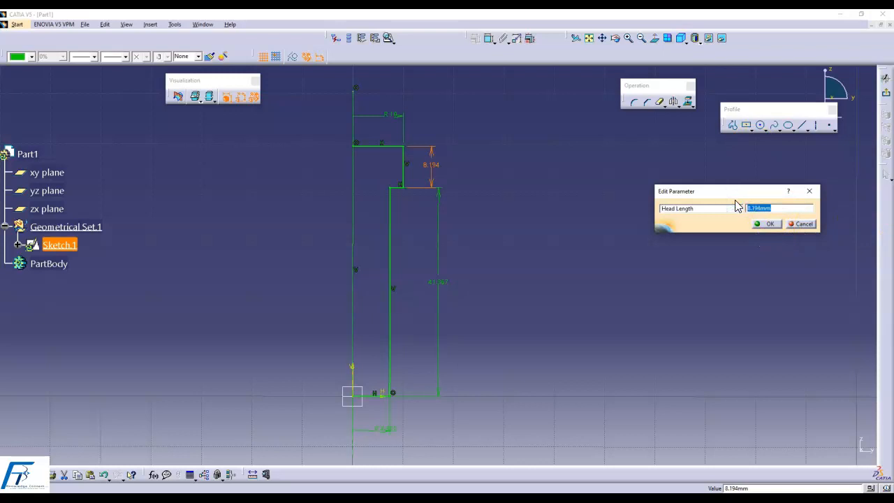
pyautogui.write('8')
pyautogui.click(768, 224)
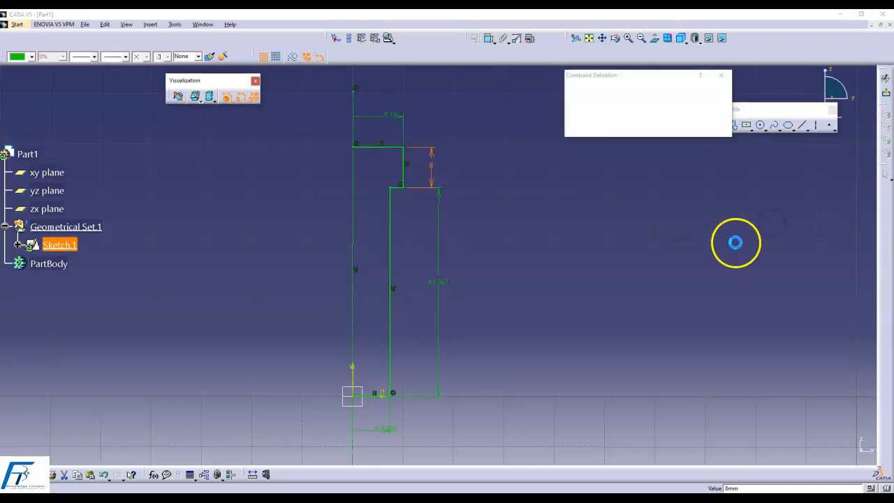
# Step: Rename the shank's vertical length parameter Shank Length and set it to 40 mm
pyautogui.moveTo(605, 244)
pyautogui.mouseDown(button='middle')
pyautogui.moveTo(582, 242)
pyautogui.moveTo(575, 185)
pyautogui.moveTo(575, 199)
pyautogui.mouseUp(button='middle')
pyautogui.doubleClick(439, 258)
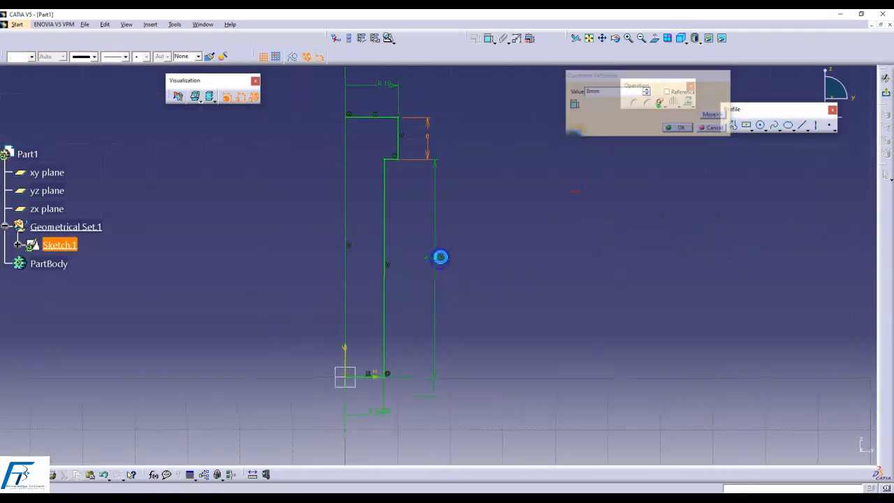
pyautogui.rightClick(616, 91)
pyautogui.click(644, 112)
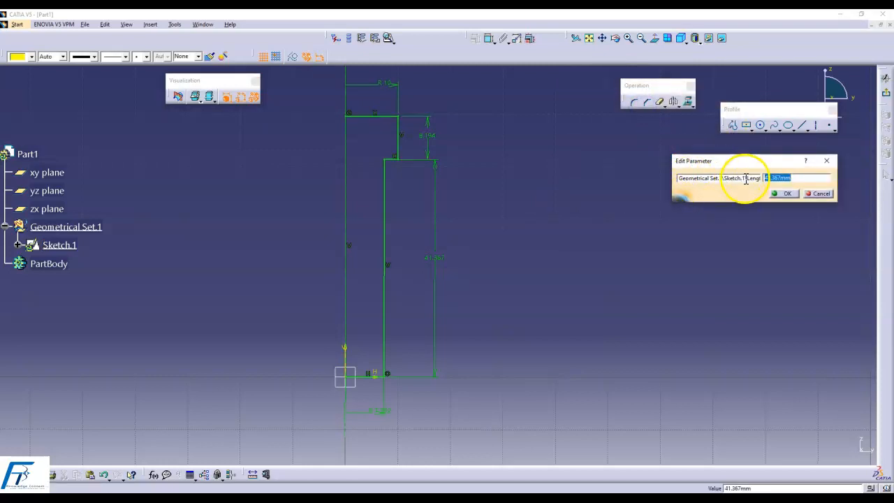
pyautogui.moveTo(749, 181); pyautogui.dragTo(460, 160)
pyautogui.write('Shank Length')
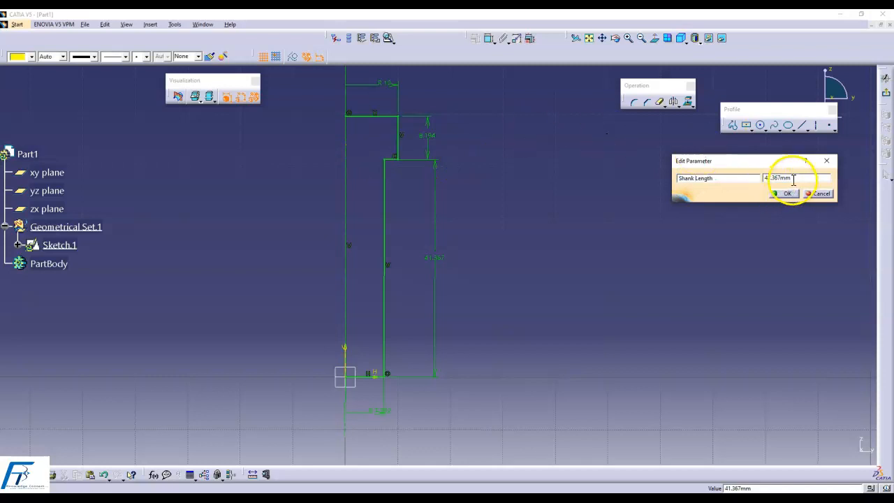
pyautogui.doubleClick(793, 180)
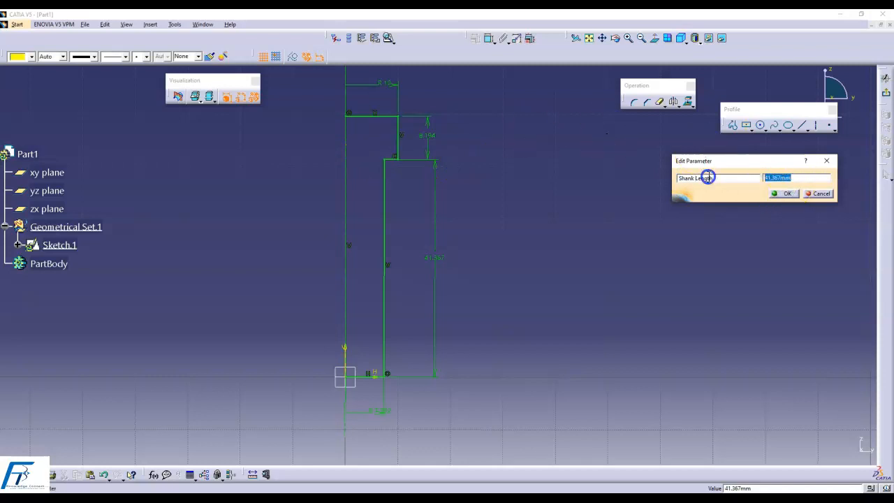
pyautogui.click(788, 193)
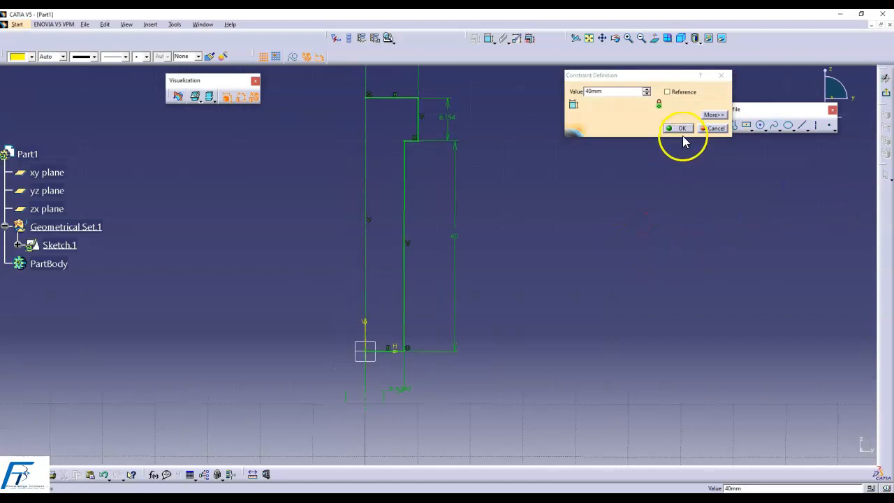
pyautogui.click(679, 128)
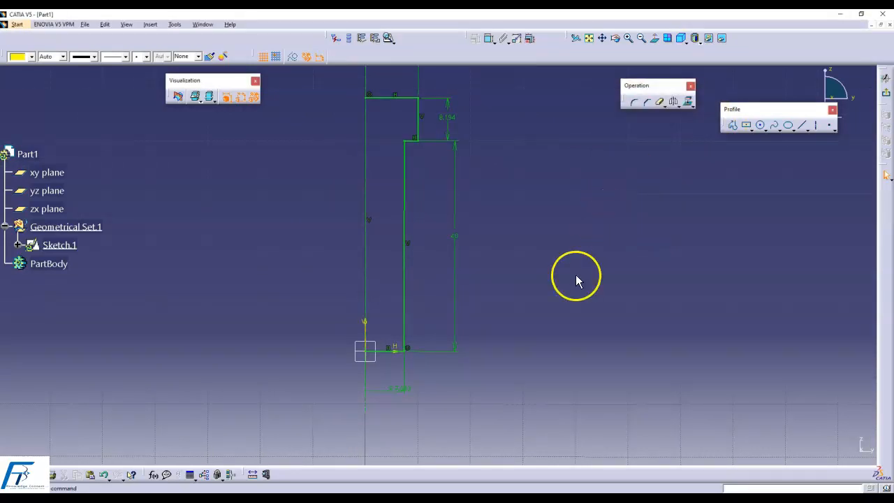
# Step: Rename the shank's radius parameter Shank Radius and set it to 8 mm
pyautogui.doubleClick(399, 389)
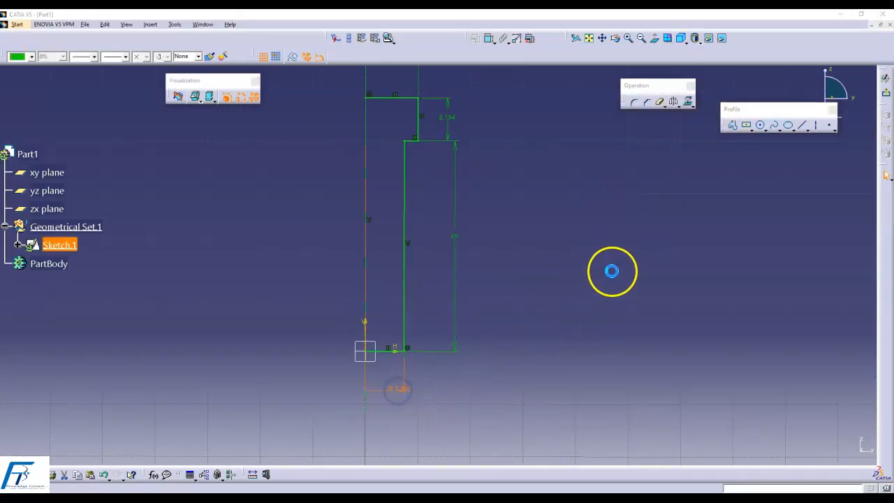
pyautogui.rightClick(621, 92)
pyautogui.click(636, 107)
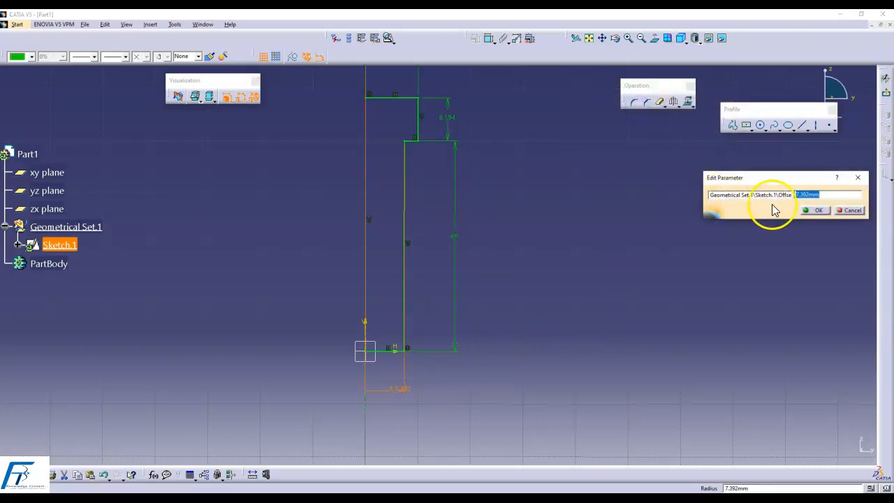
pyautogui.doubleClick(728, 197)
pyautogui.press('BackSpace')
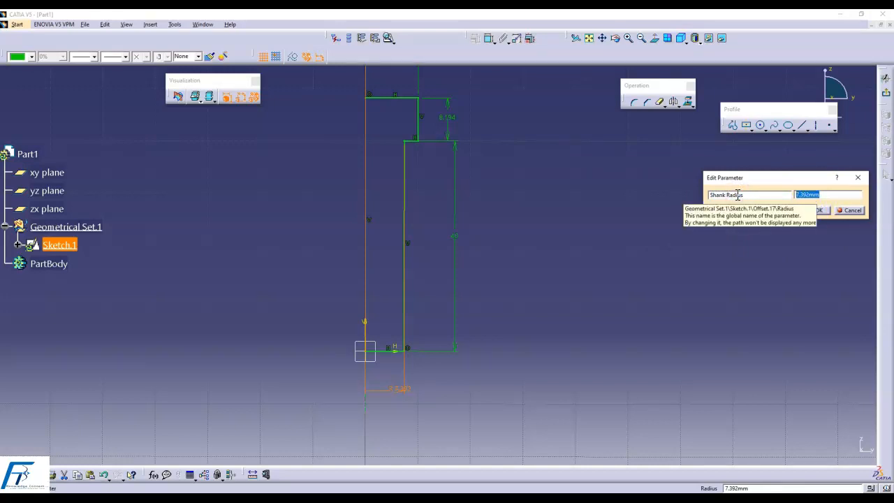
pyautogui.write('8')
pyautogui.click(821, 210)
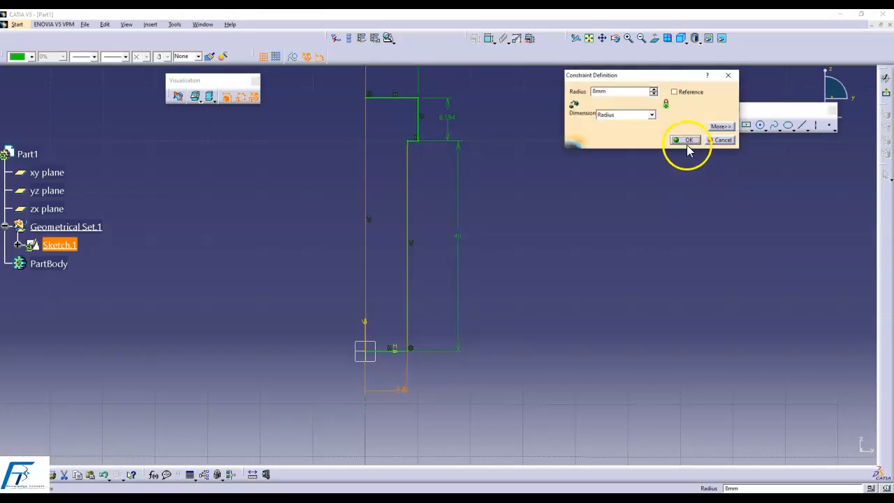
pyautogui.click(688, 141)
pyautogui.click(684, 190)
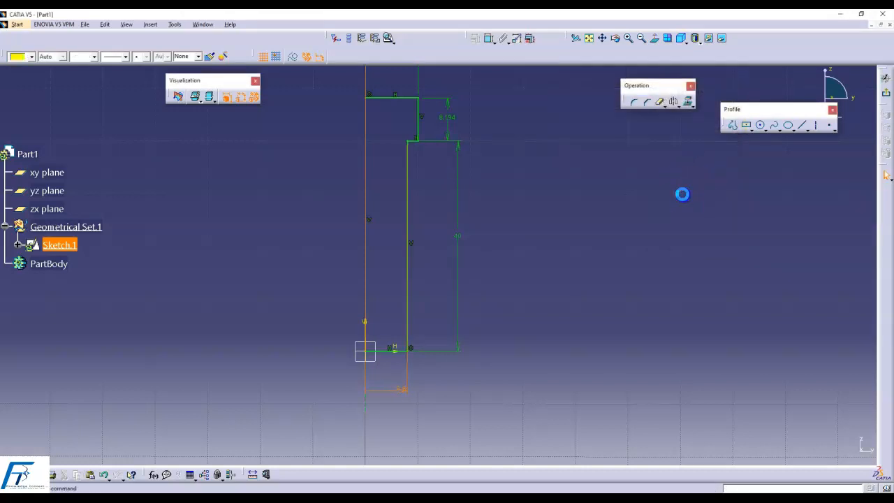
# Step: Rename the bolt head's height dimension parameter Head Length and set it to 8 mm
pyautogui.moveTo(533, 202)
pyautogui.mouseDown(button='middle')
pyautogui.moveTo(515, 246)
pyautogui.moveTo(525, 263)
pyautogui.mouseUp(button='middle')
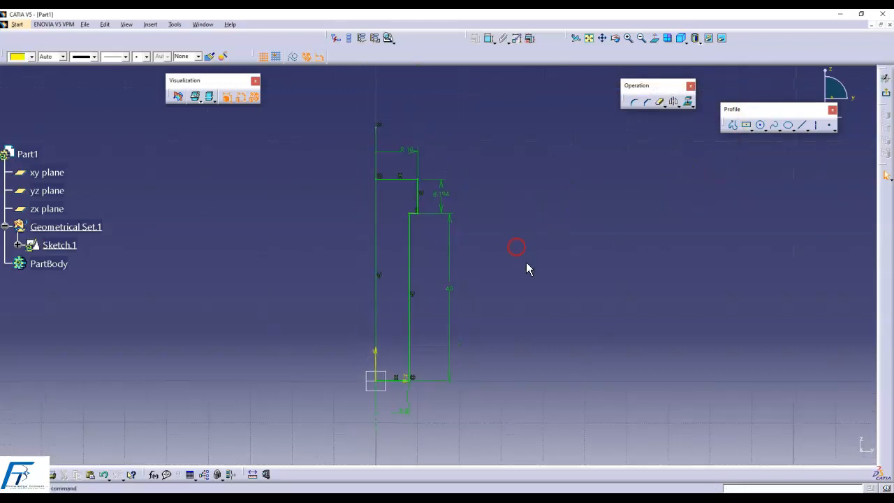
pyautogui.doubleClick(435, 195)
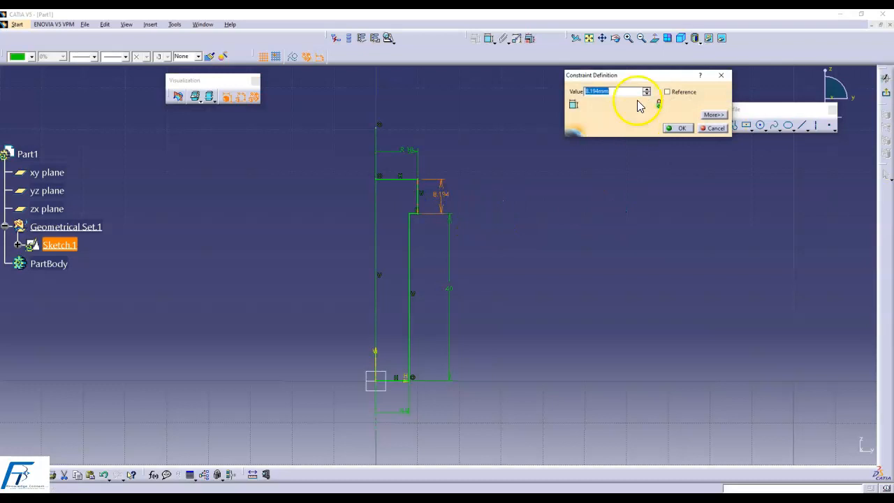
pyautogui.rightClick(620, 93)
pyautogui.click(634, 107)
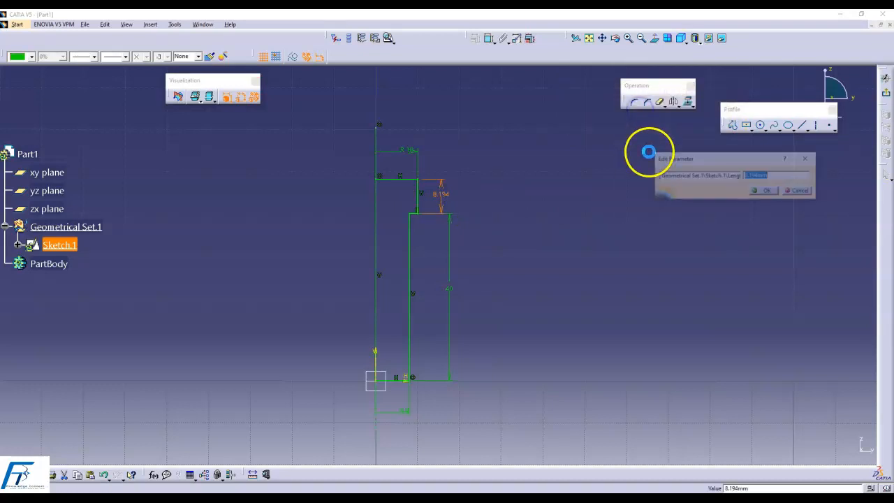
pyautogui.moveTo(730, 178); pyautogui.dragTo(587, 175)
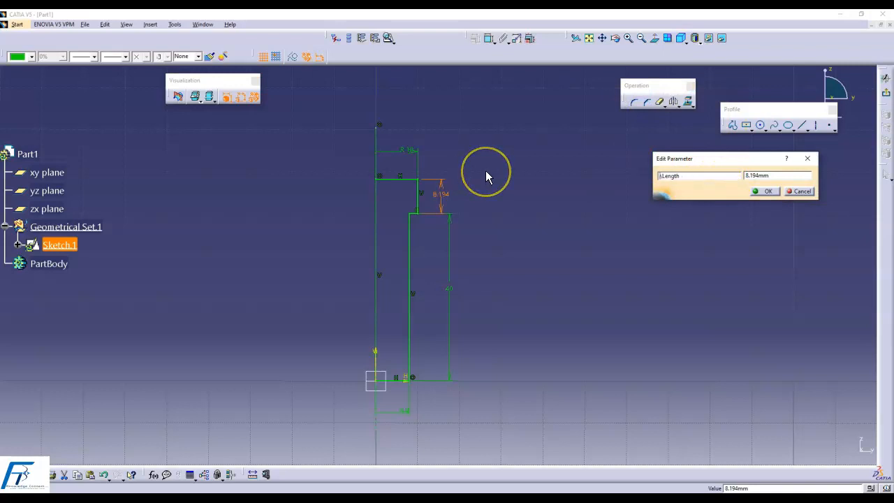
pyautogui.click(759, 192)
pyautogui.click(674, 128)
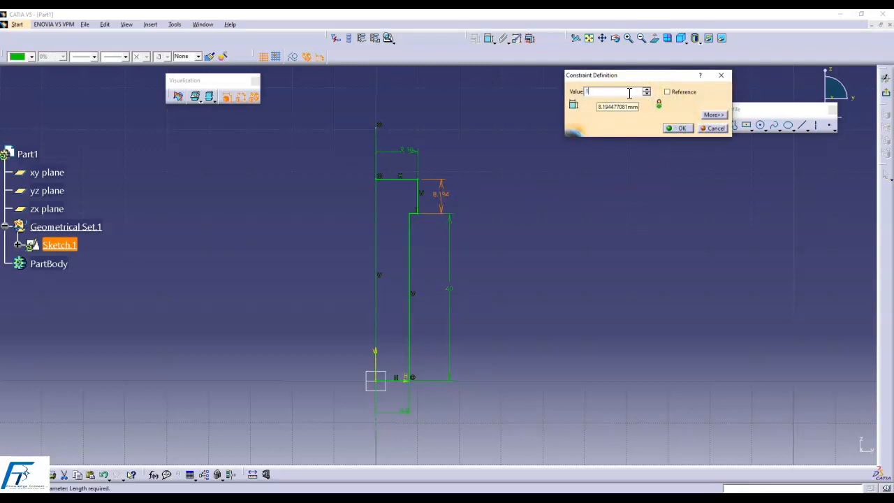
pyautogui.press('Return')
# Step: Set the bolt head's radius dimension to 12 mm
pyautogui.click(408, 149)
pyautogui.write('12')
pyautogui.press('Return')
pyautogui.click(610, 187)
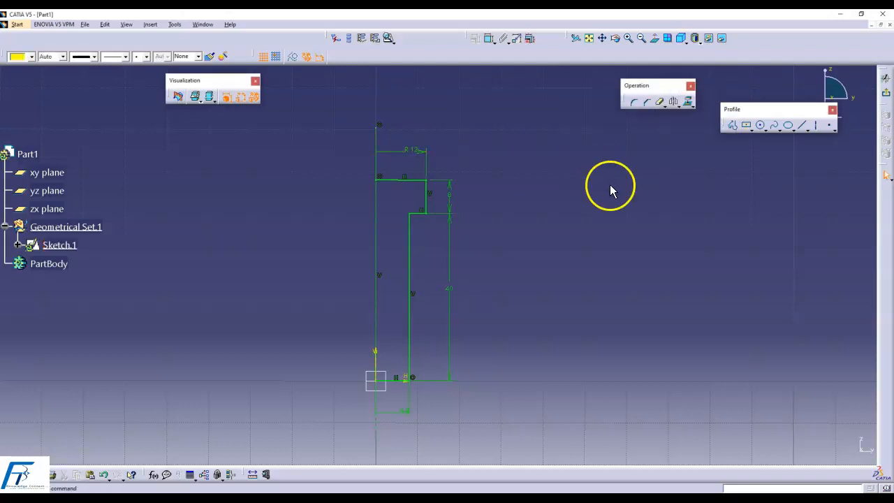
# Step: Exit the sketch and revolve the bolt profile 360 degrees about the sketch axis with the Shaft feature
pyautogui.click(885, 78)
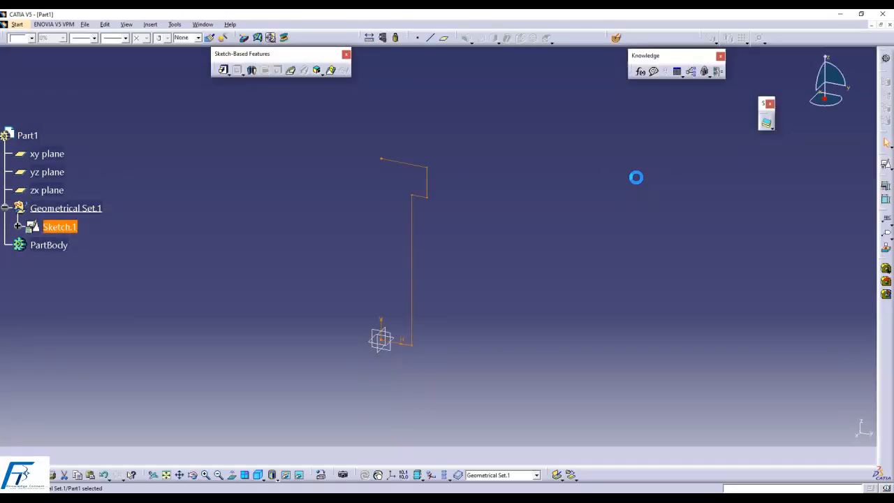
pyautogui.click(252, 70)
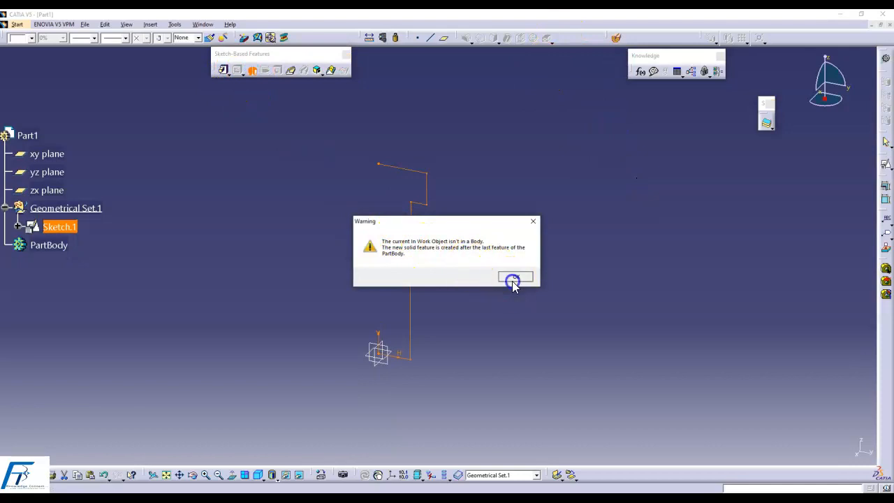
pyautogui.click(513, 276)
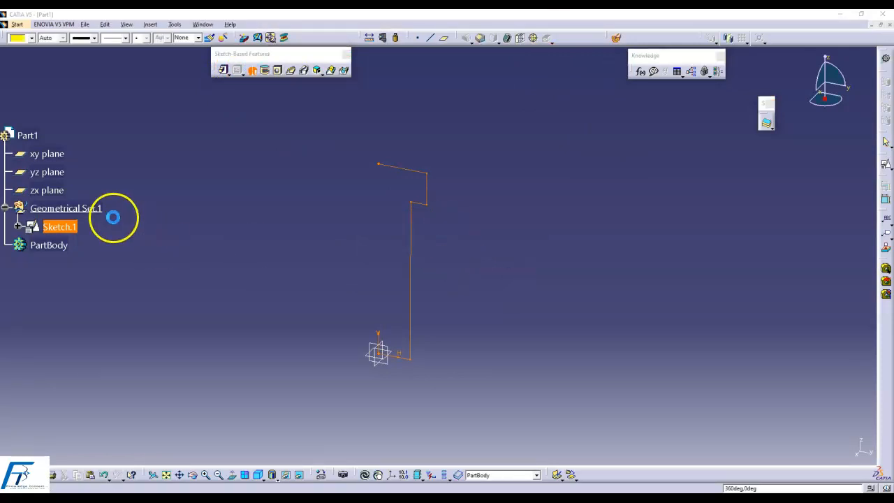
pyautogui.click(550, 262)
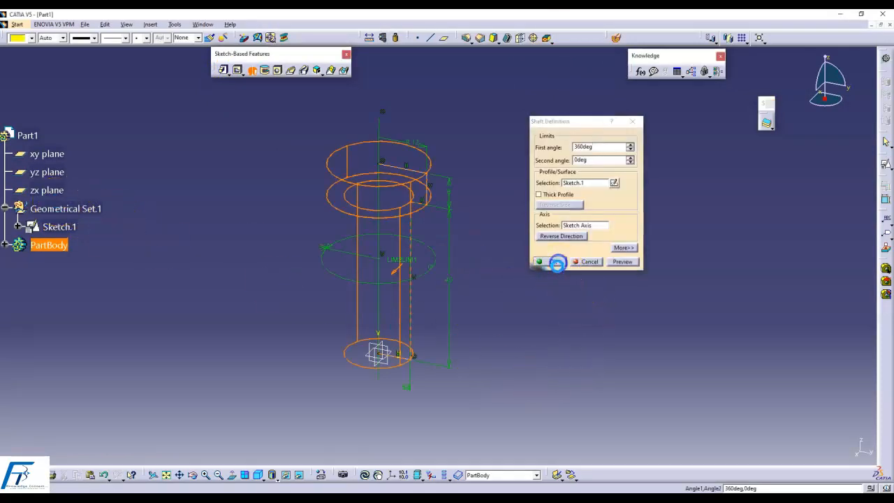
pyautogui.moveTo(519, 296); pyautogui.dragTo(531, 267, button='middle')
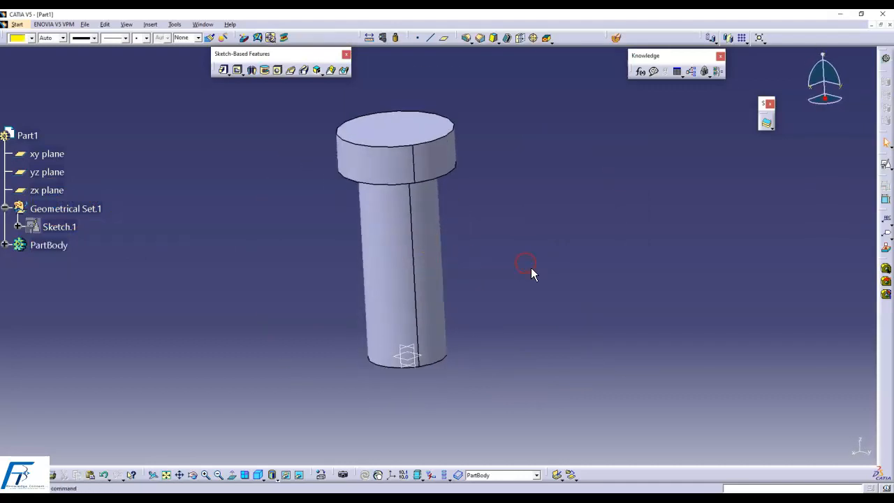
# Step: Open the part's formulas for the bolt shaft and examine its named head and shank parameters
pyautogui.click(640, 71)
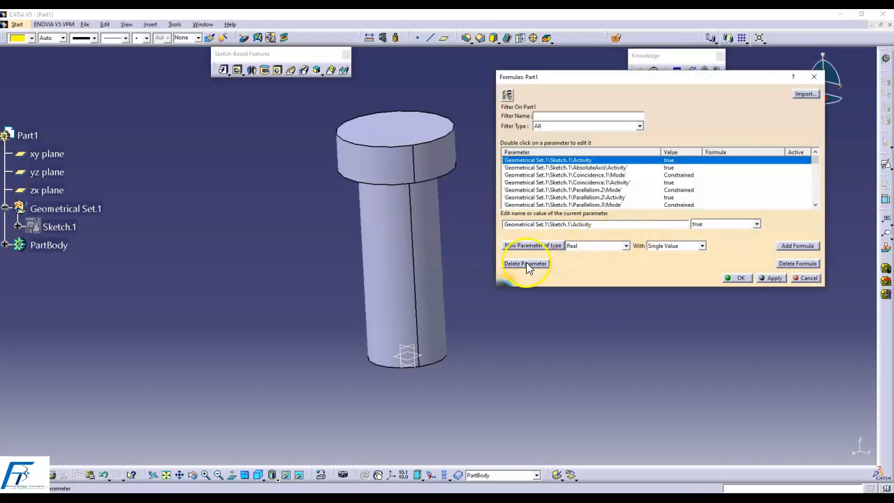
pyautogui.click(404, 225)
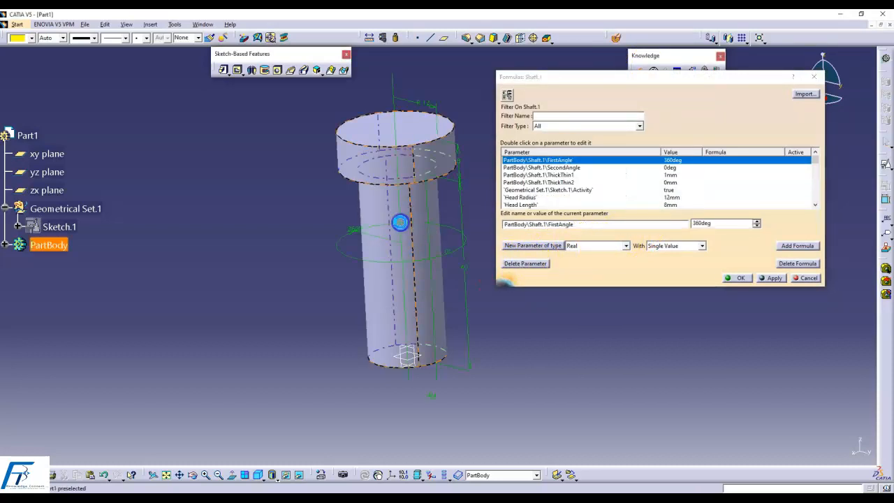
pyautogui.scroll(-2, 748, 194)
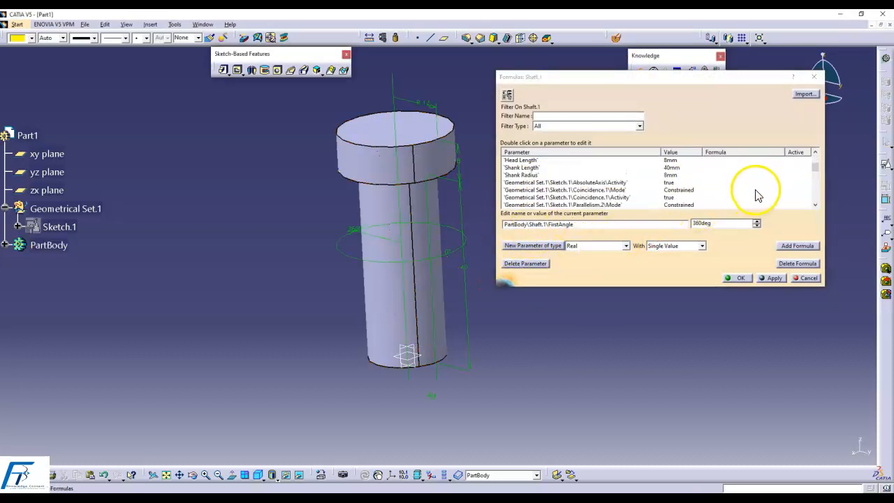
pyautogui.scroll(1, 537, 181)
pyautogui.scroll(1, 537, 181)
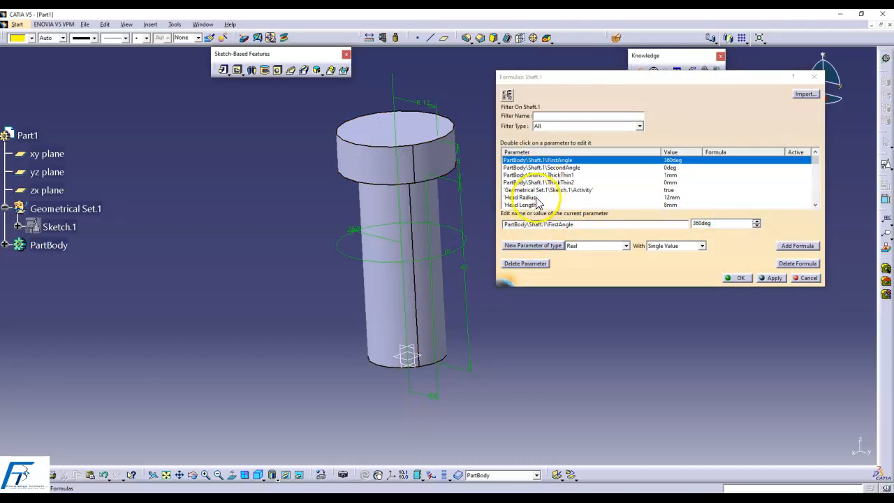
# Step: Inspect the Head Radius and Head Length parameters in the shaft's formulas list and close it without changes
pyautogui.click(535, 198)
pyautogui.click(539, 205)
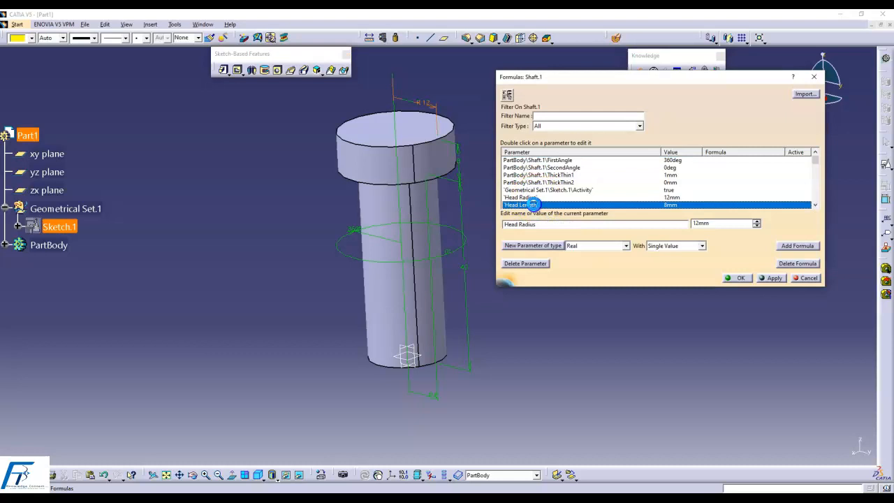
pyautogui.scroll(-1, 567, 203)
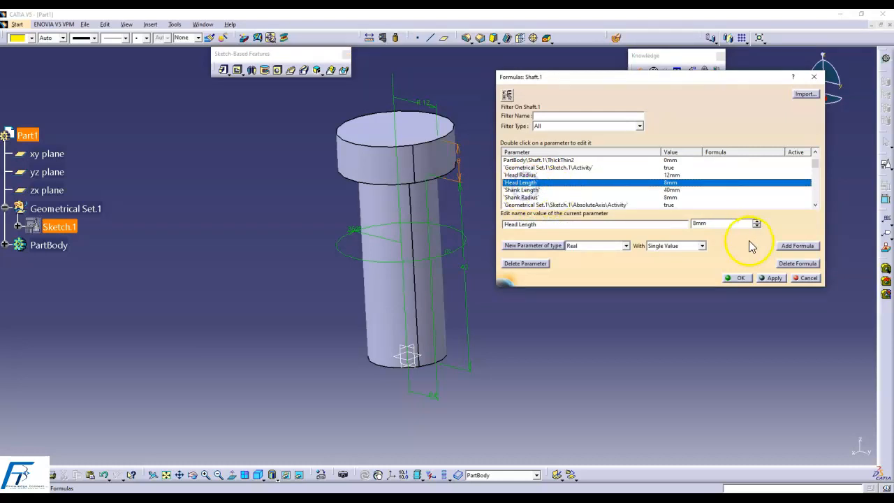
pyautogui.click(803, 277)
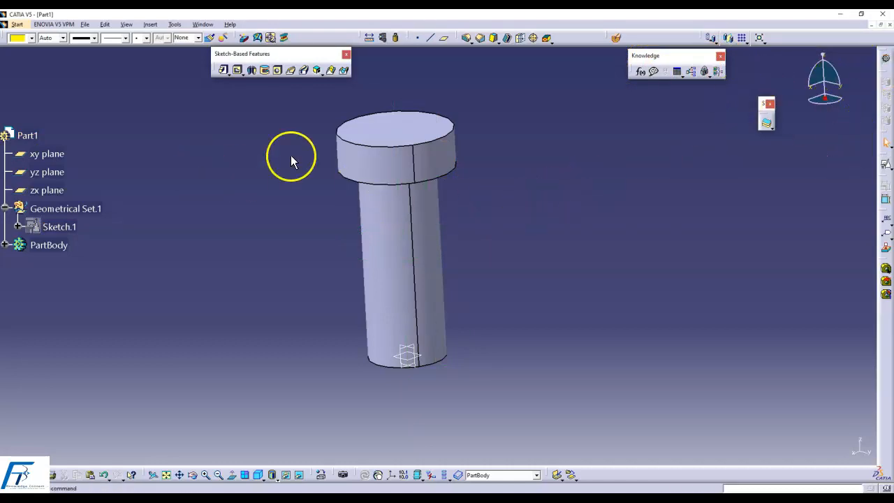
# Step: Open Sketch.1 for editing and rearrange the Knowledge, Operation and Profile toolbars to clear the work area
pyautogui.doubleClick(59, 227)
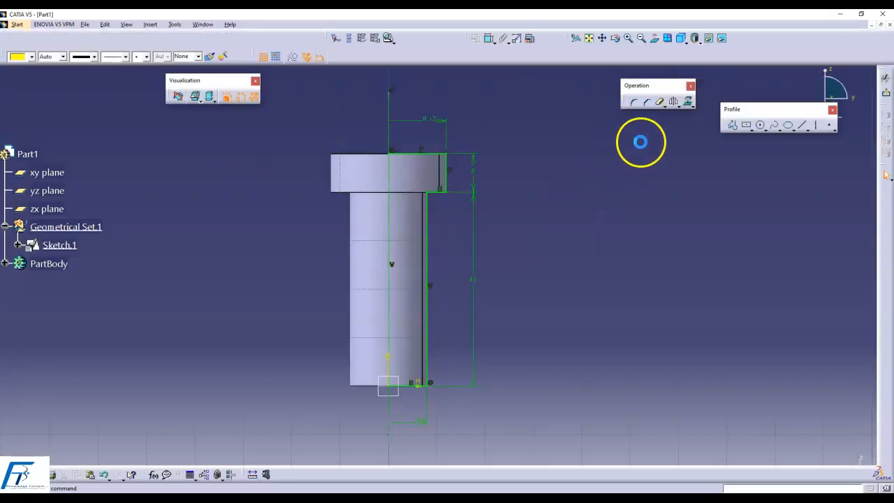
pyautogui.moveTo(144, 474); pyautogui.dragTo(503, 79)
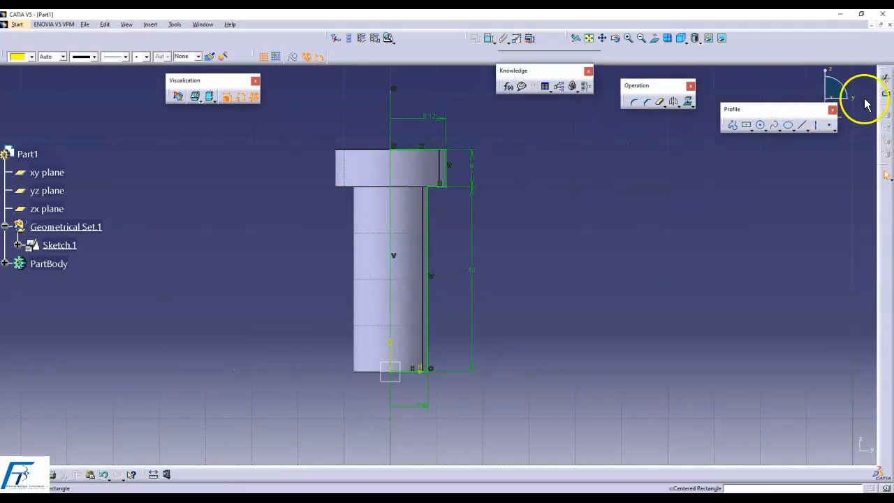
pyautogui.click(888, 94)
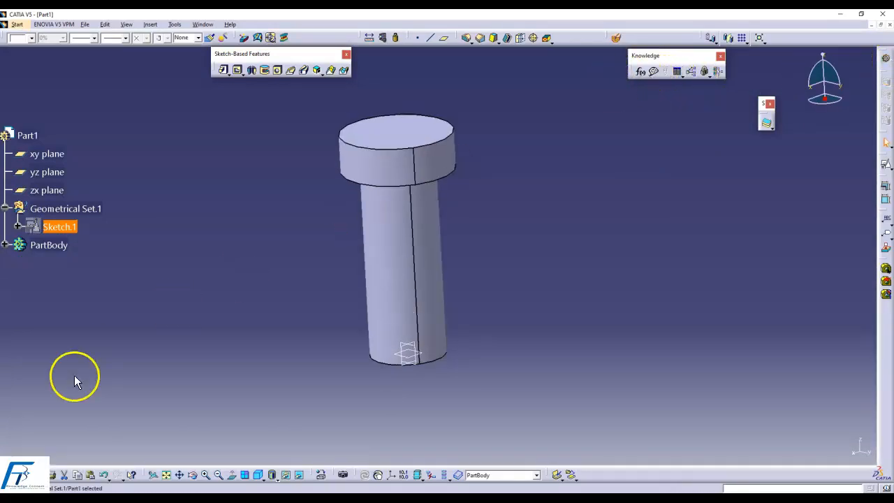
pyautogui.doubleClick(73, 228)
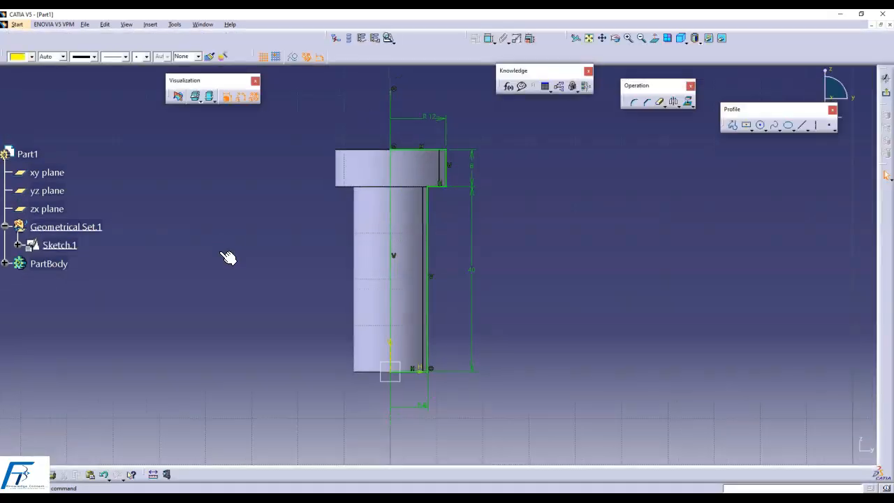
pyautogui.moveTo(681, 86); pyautogui.dragTo(777, 42)
pyautogui.moveTo(544, 75); pyautogui.dragTo(560, 84)
pyautogui.moveTo(752, 110); pyautogui.dragTo(692, 83)
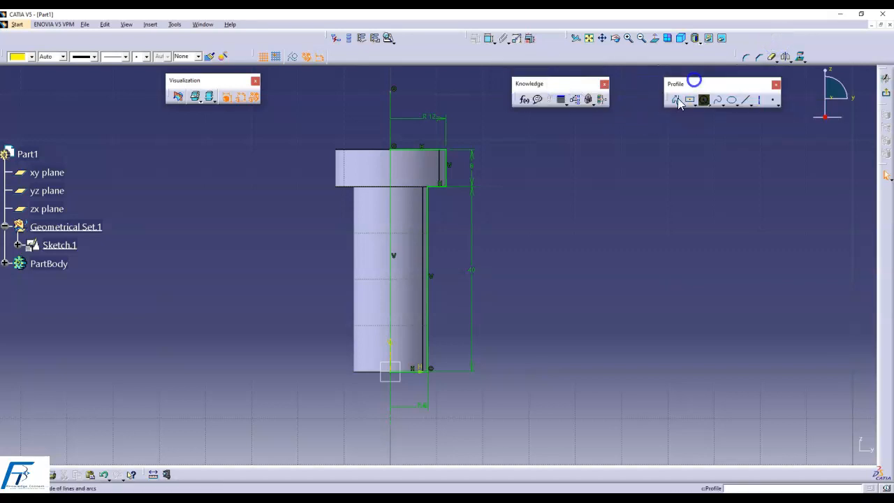
pyautogui.moveTo(588, 158); pyautogui.dragTo(573, 168, button='middle')
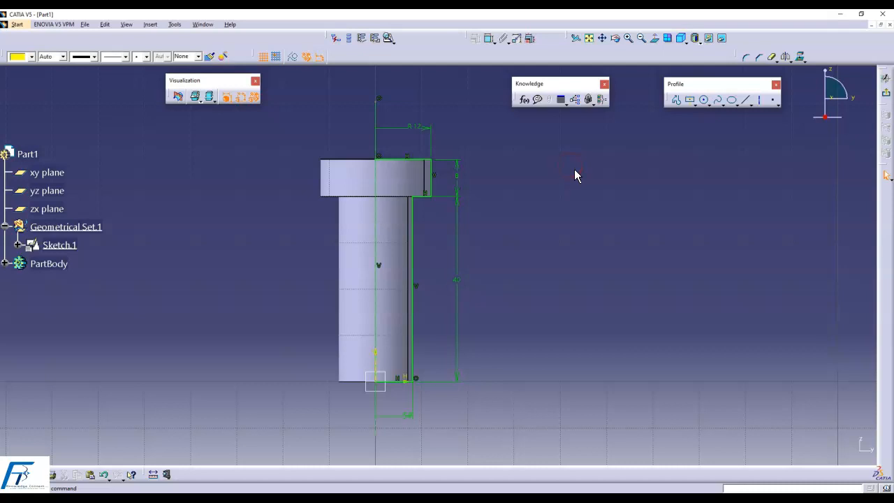
# Step: Open the part's formulas from within the sketch and filter the parameters to show only renamed parameters
pyautogui.click(526, 99)
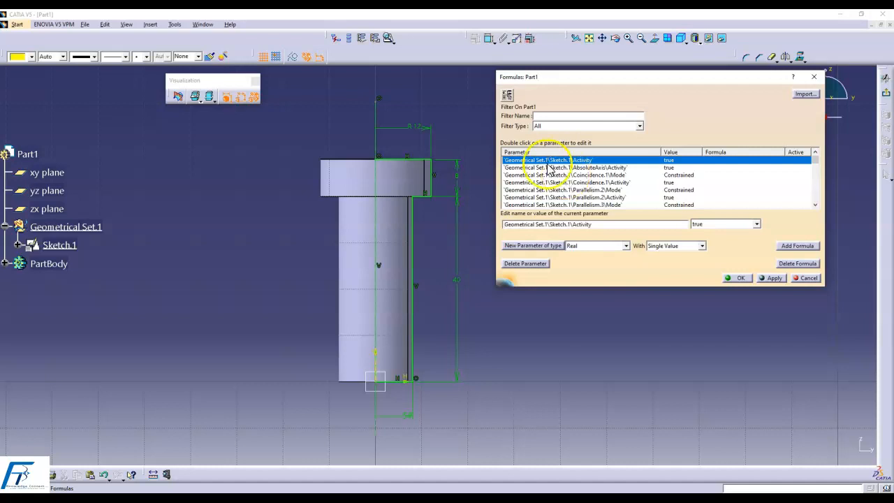
pyautogui.moveTo(506, 363); pyautogui.dragTo(479, 321, button='middle')
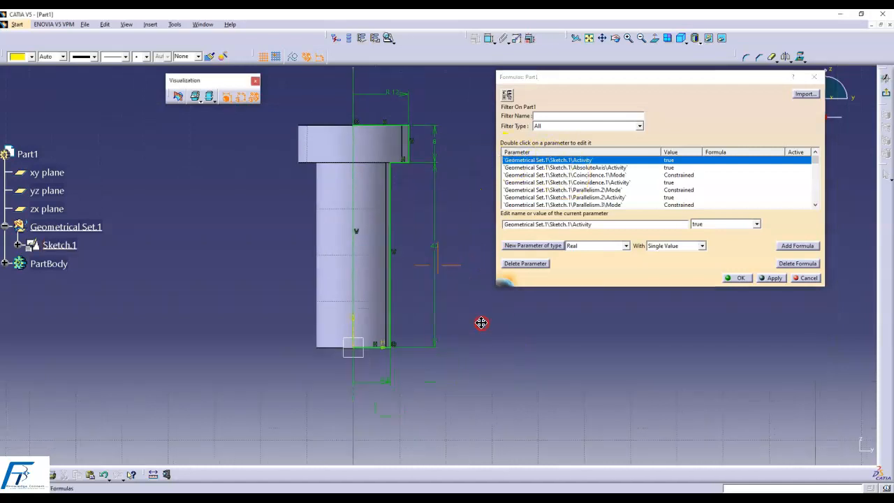
pyautogui.click(375, 378)
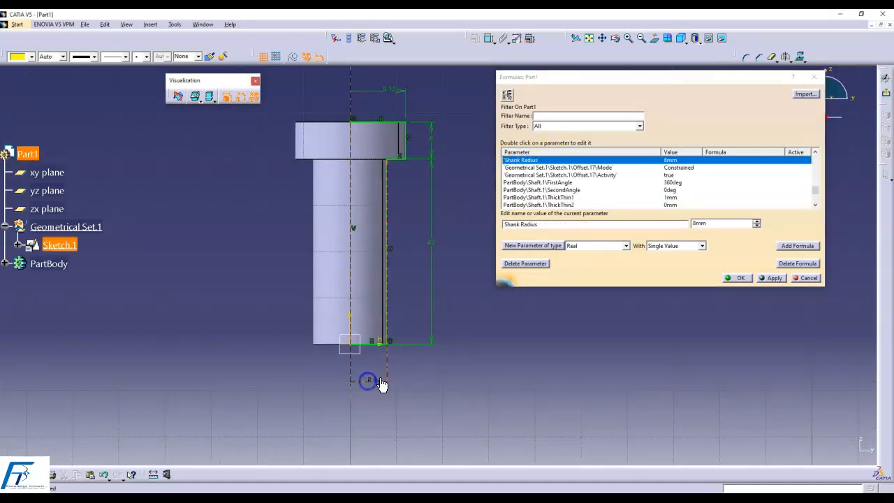
pyautogui.click(556, 127)
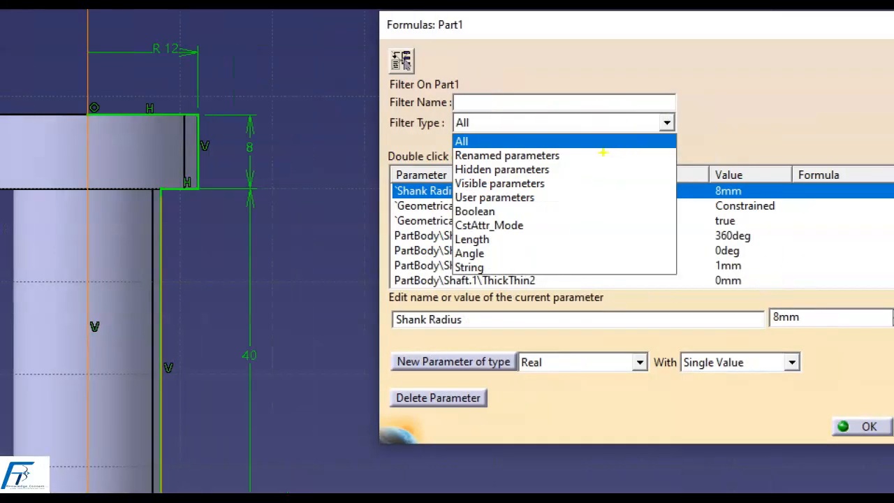
pyautogui.click(588, 142)
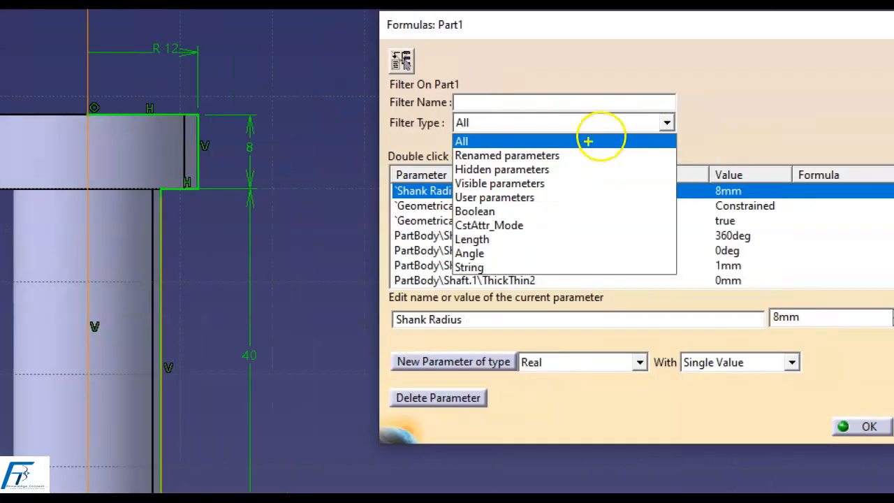
pyautogui.moveTo(431, 135)
pyautogui.mouseDown()
pyautogui.moveTo(479, 159)
pyautogui.moveTo(596, 171)
pyautogui.moveTo(603, 164)
pyautogui.mouseUp()
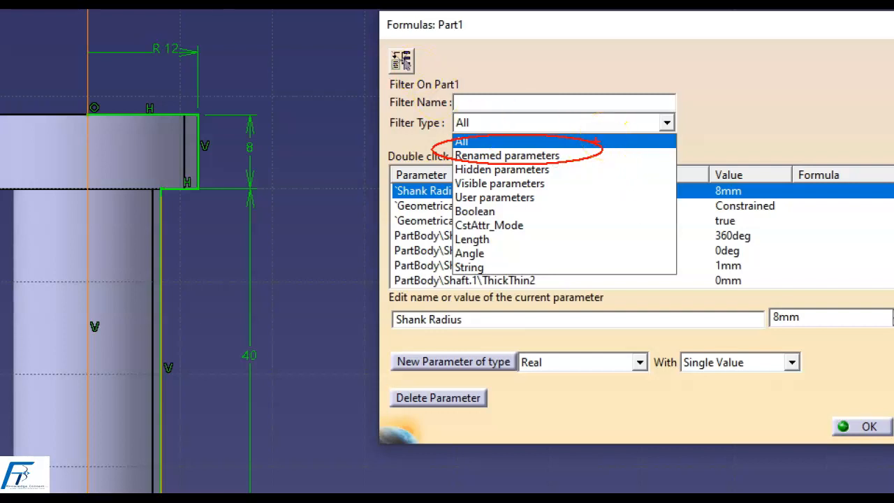
pyautogui.press('Escape')
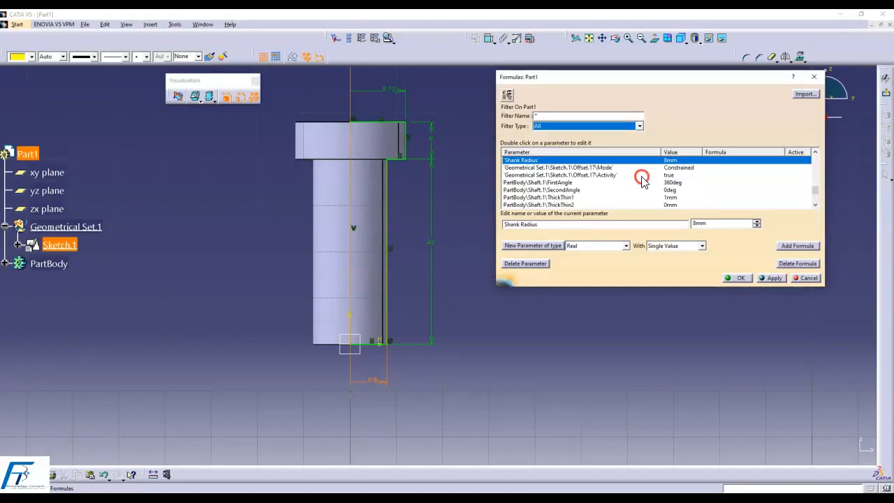
pyautogui.click(589, 127)
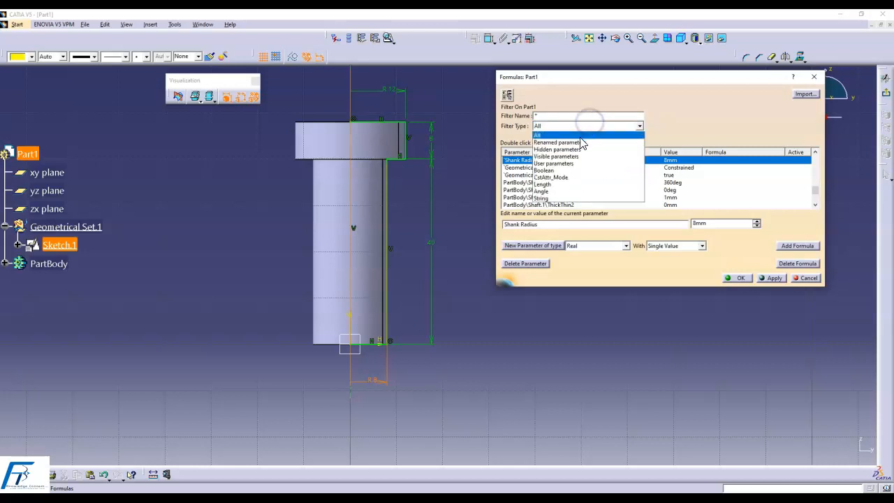
pyautogui.click(579, 142)
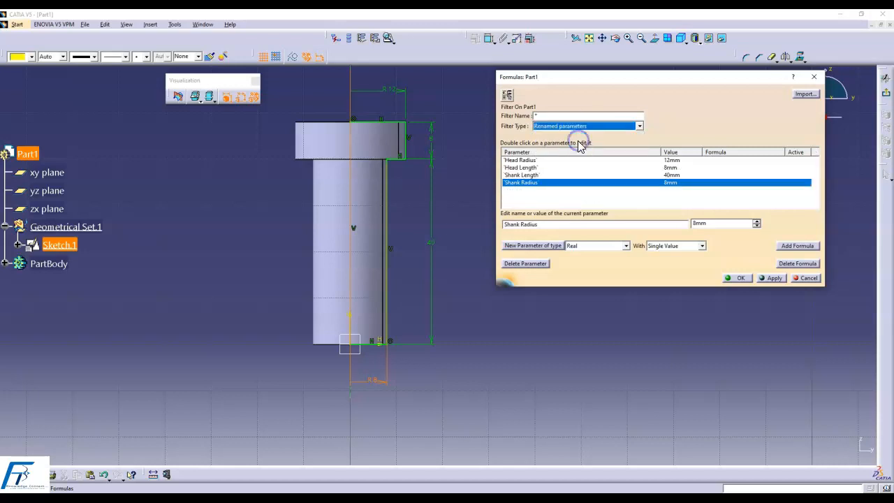
pyautogui.click(610, 326)
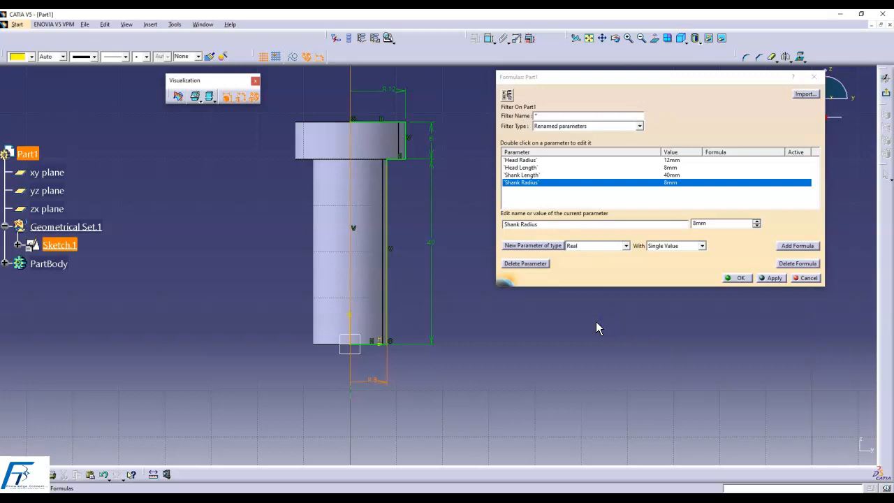
# Step: Add a formula to the Head Radius parameter that makes it equal to `Shank Radius` +2
pyautogui.click(520, 160)
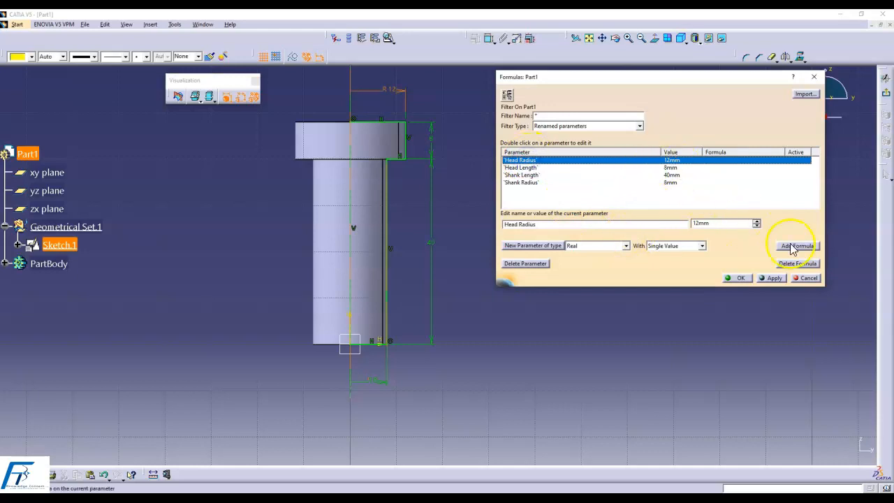
pyautogui.click(796, 247)
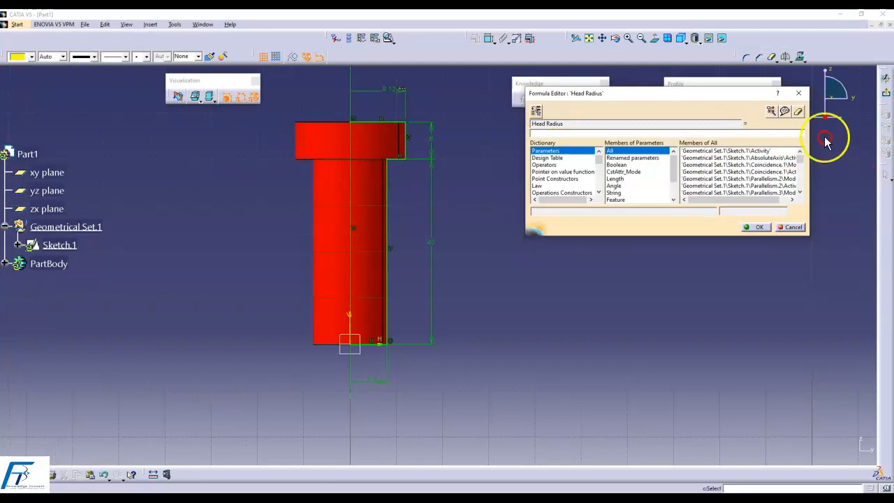
pyautogui.moveTo(669, 95); pyautogui.dragTo(647, 124)
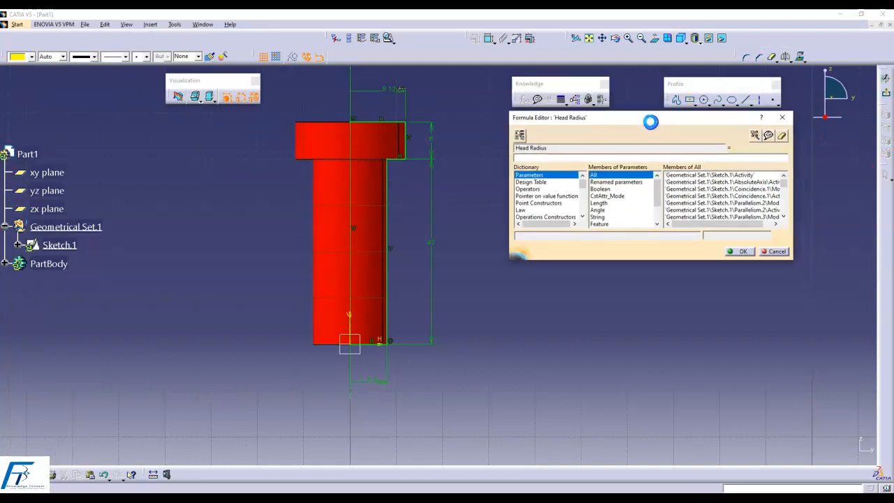
pyautogui.click(593, 188)
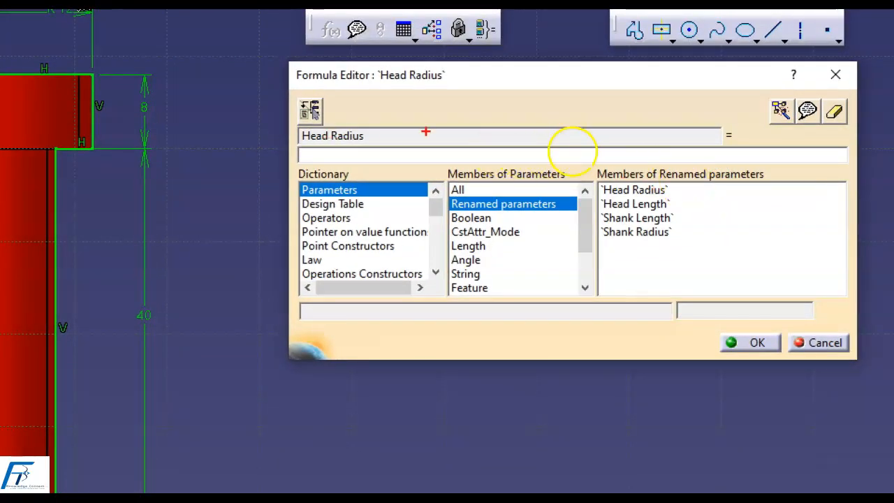
pyautogui.moveTo(425, 131)
pyautogui.mouseDown()
pyautogui.moveTo(311, 128)
pyautogui.moveTo(366, 158)
pyautogui.moveTo(442, 130)
pyautogui.mouseUp()
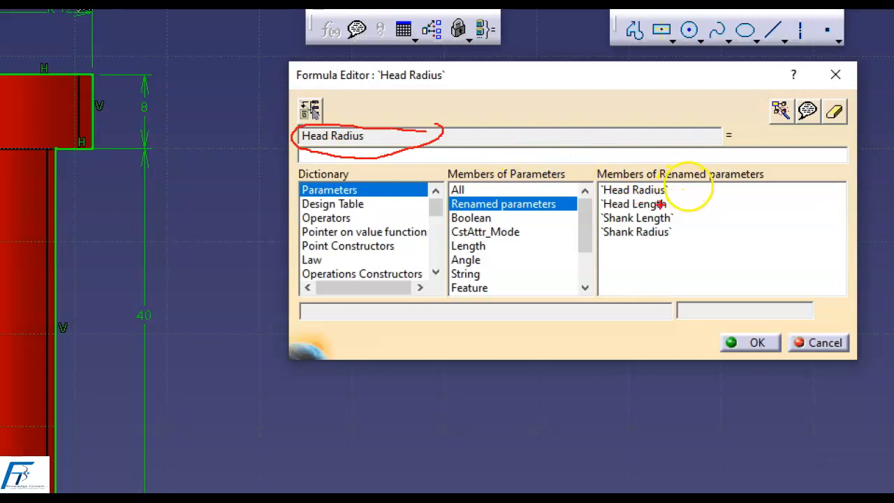
pyautogui.click(688, 234)
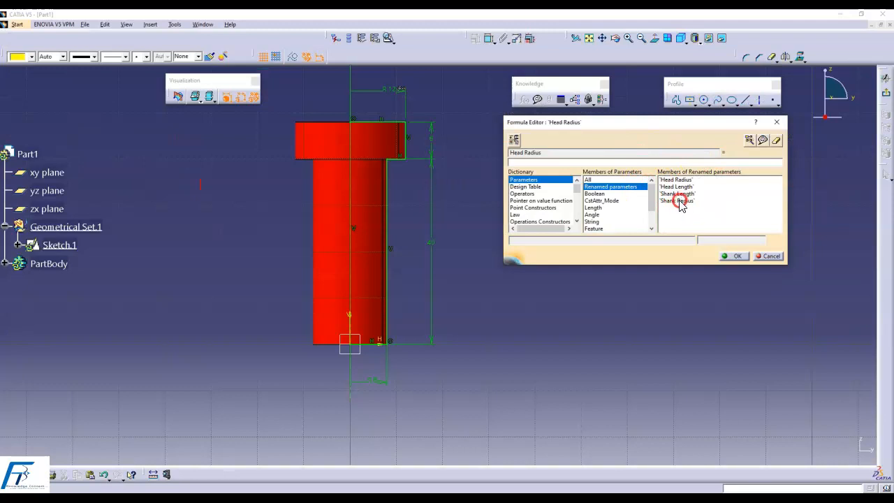
pyautogui.click(679, 201)
pyautogui.click(619, 184)
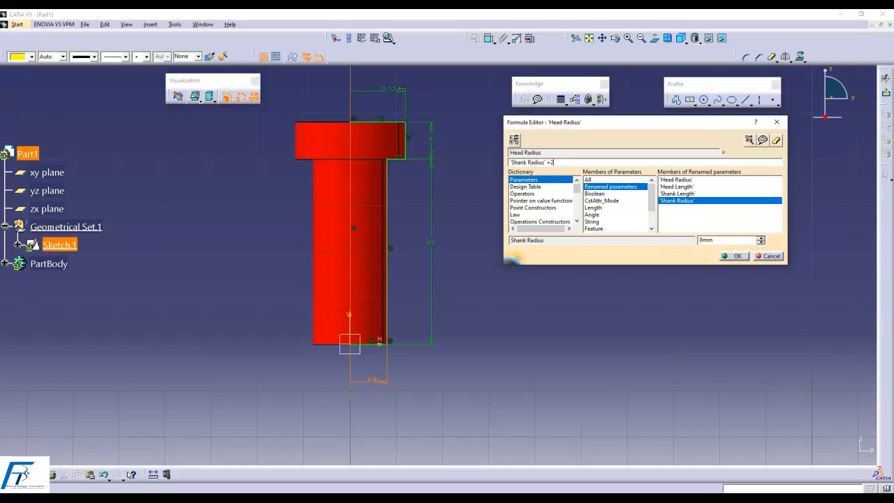
pyautogui.click(732, 255)
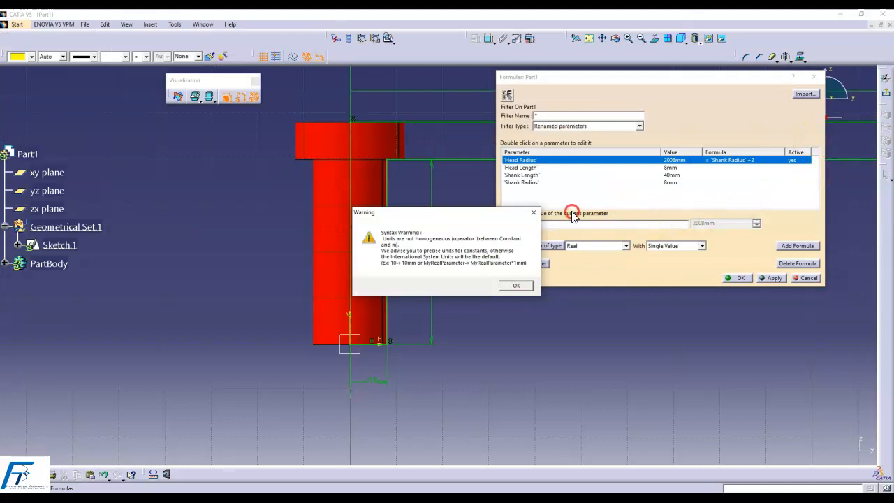
pyautogui.click(533, 213)
# Step: Add the millimetre unit to the constant in the Head Radius formula so it reads `Shank Radius` +2mm
pyautogui.click(660, 164)
pyautogui.click(754, 223)
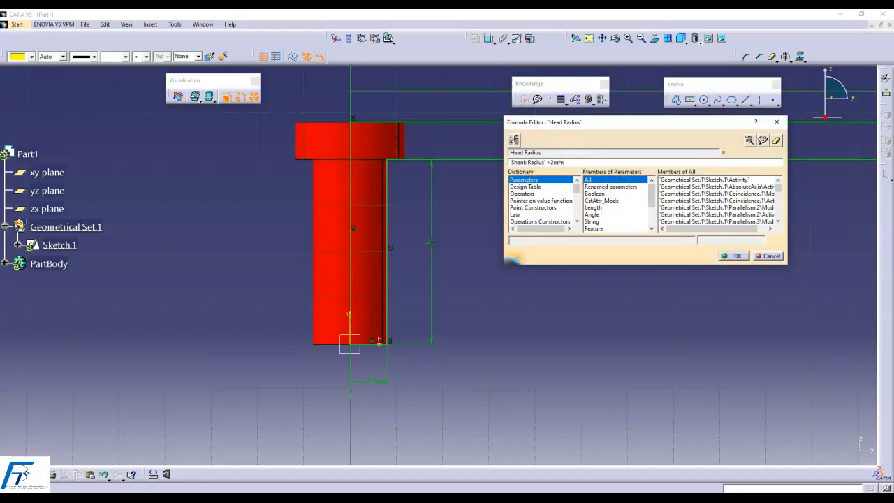
pyautogui.press('Return')
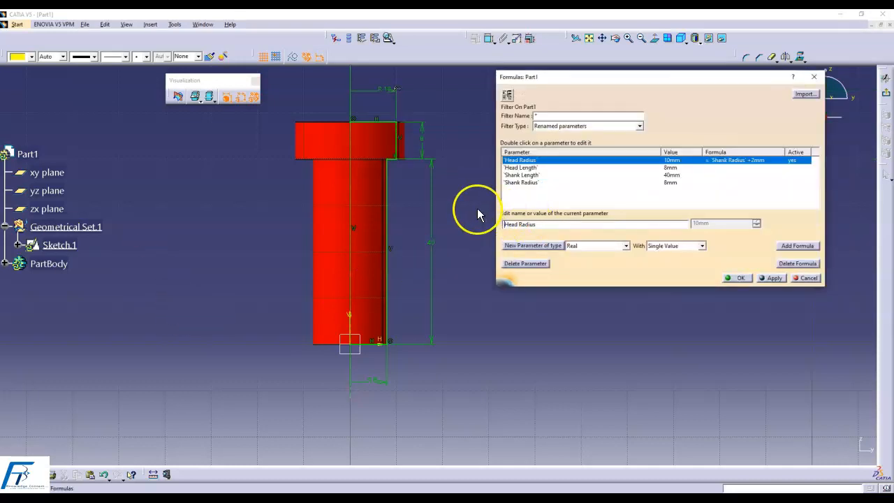
# Step: Add the formula `Head Radius` - 2 mm to the Head Length parameter and apply it
pyautogui.moveTo(478, 215); pyautogui.dragTo(465, 253, button='middle')
pyautogui.moveTo(365, 136); pyautogui.dragTo(366, 149)
pyautogui.moveTo(432, 151)
pyautogui.mouseDown(button='middle')
pyautogui.moveTo(431, 140)
pyautogui.moveTo(446, 196)
pyautogui.mouseUp(button='middle')
pyautogui.click(497, 93)
pyautogui.click(655, 38)
pyautogui.moveTo(445, 149)
pyautogui.mouseDown(button='middle')
pyautogui.moveTo(441, 176)
pyautogui.moveTo(435, 113)
pyautogui.moveTo(433, 152)
pyautogui.mouseUp(button='middle')
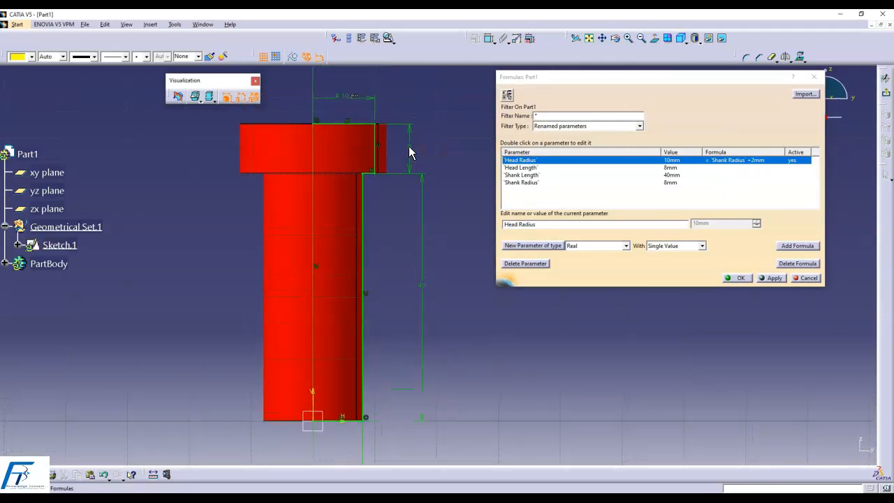
pyautogui.click(523, 168)
pyautogui.click(782, 245)
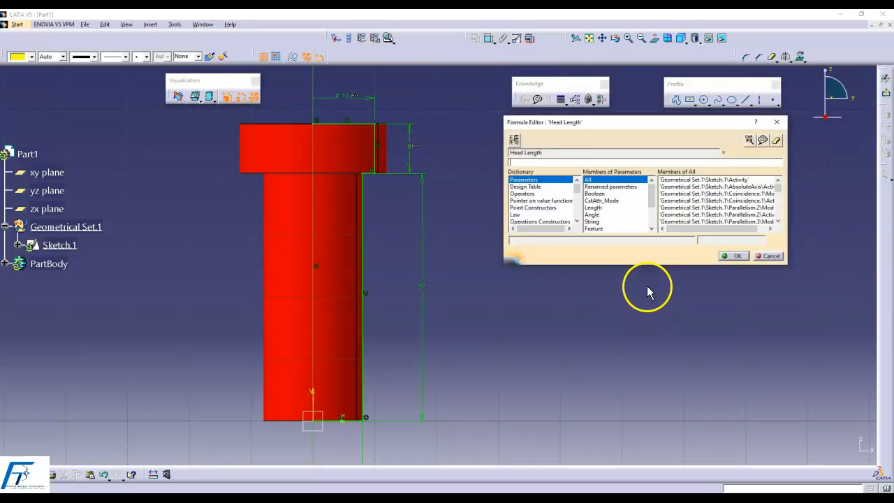
pyautogui.click(347, 97)
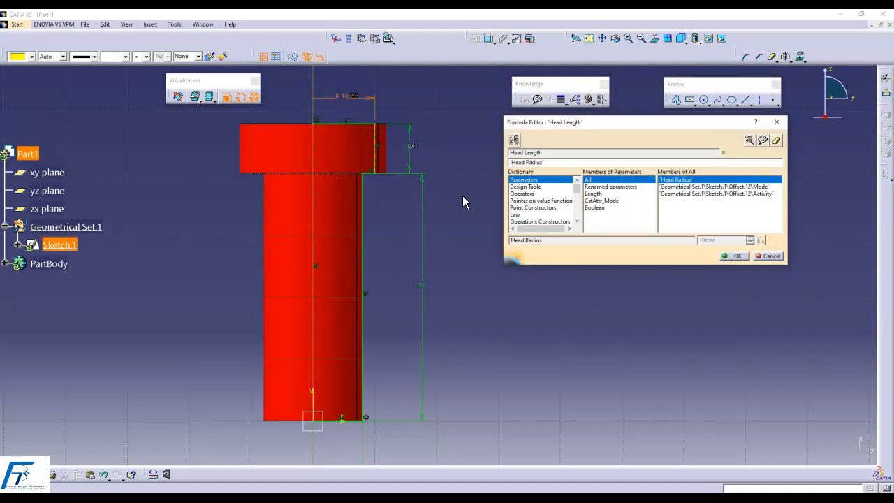
pyautogui.write('- 2 mm')
pyautogui.press('Return')
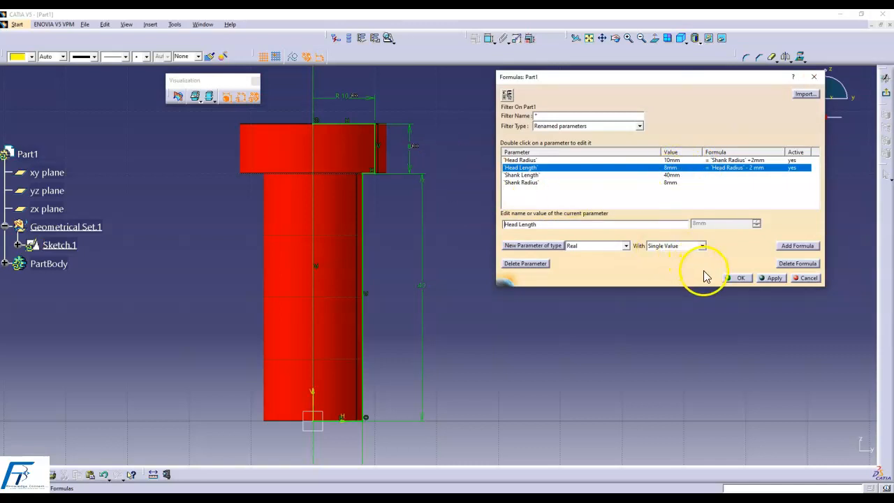
pyautogui.click(771, 278)
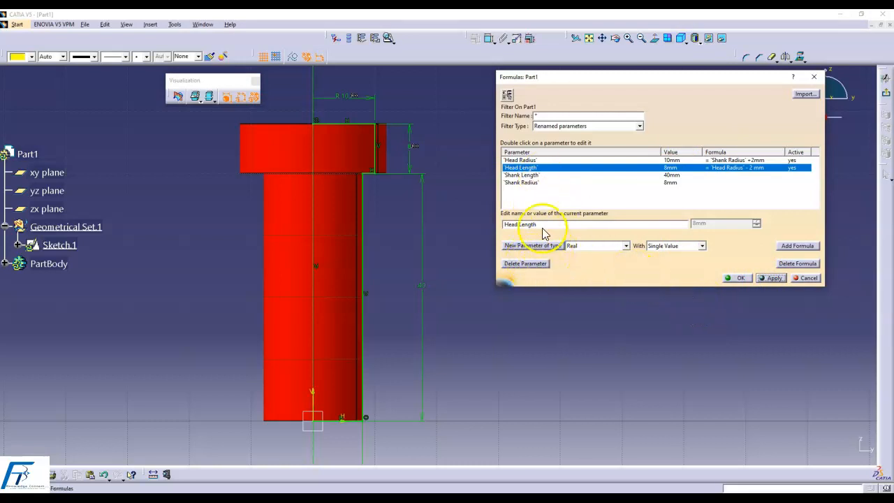
# Step: Add the formula `Shank Radius` *8 to the Shank Length parameter, confirm the formulas and exit the sketch
pyautogui.click(520, 175)
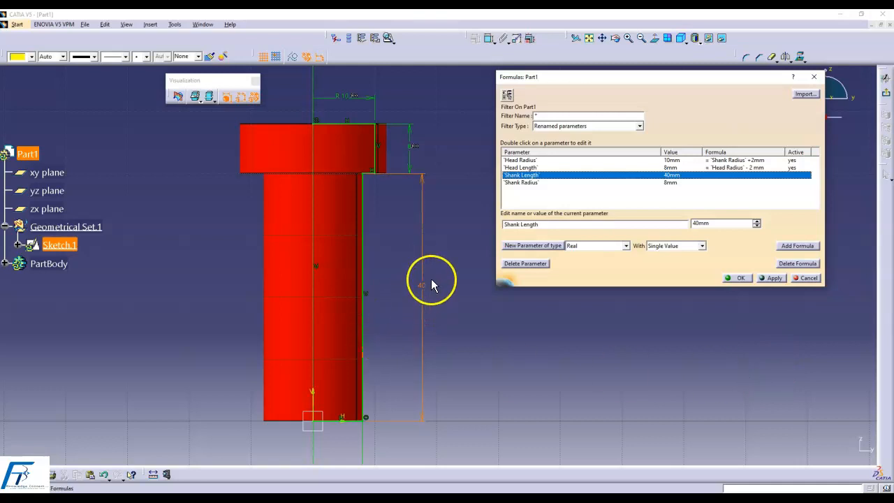
pyautogui.click(795, 245)
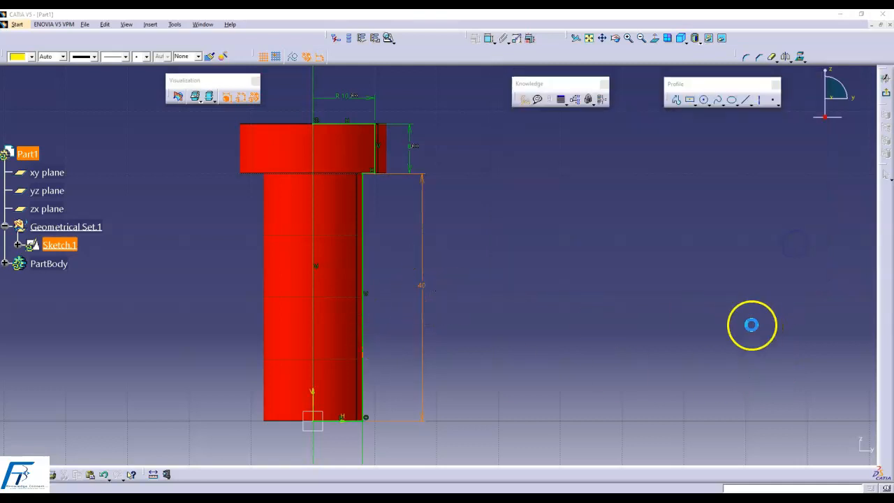
pyautogui.click(582, 241)
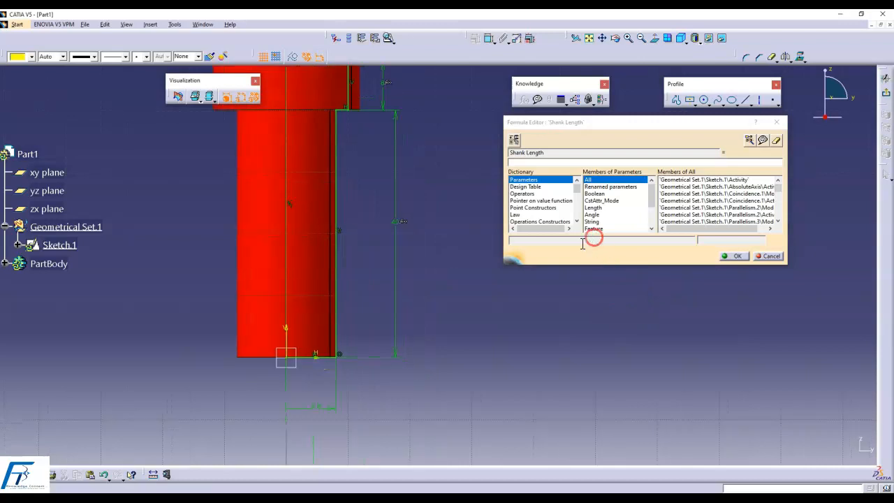
pyautogui.click(319, 407)
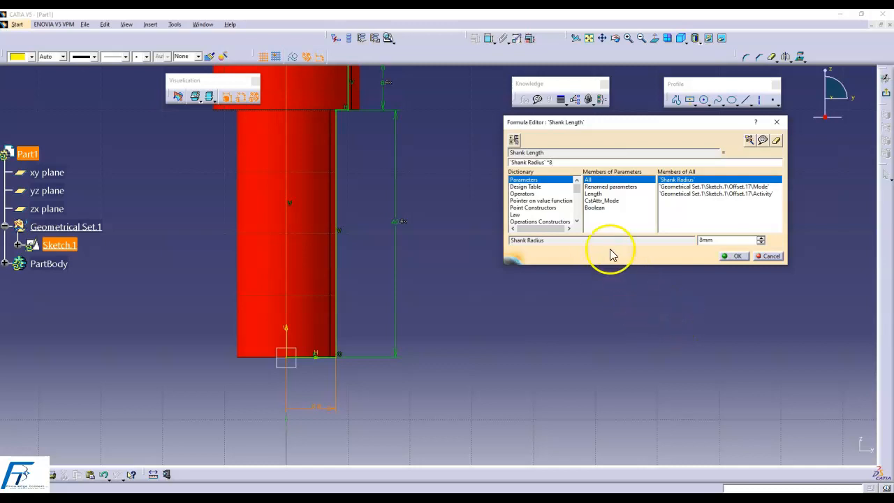
pyautogui.click(728, 256)
pyautogui.moveTo(420, 273); pyautogui.dragTo(436, 330, button='middle')
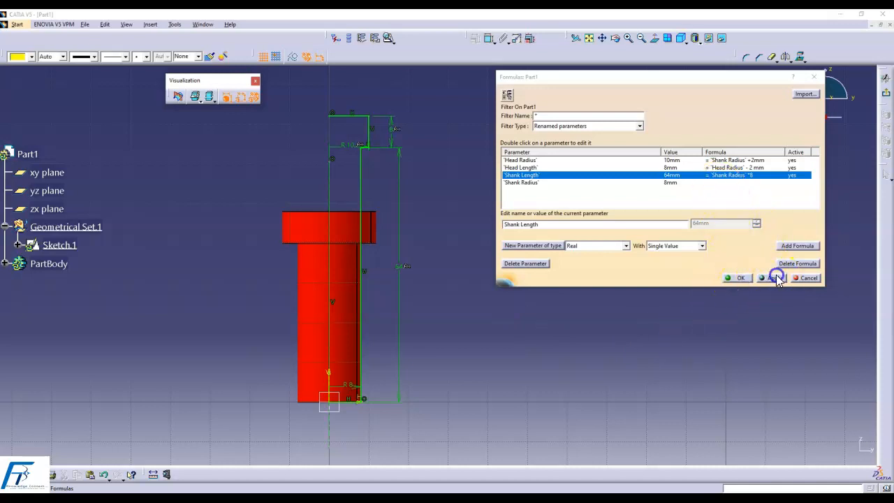
pyautogui.click(734, 278)
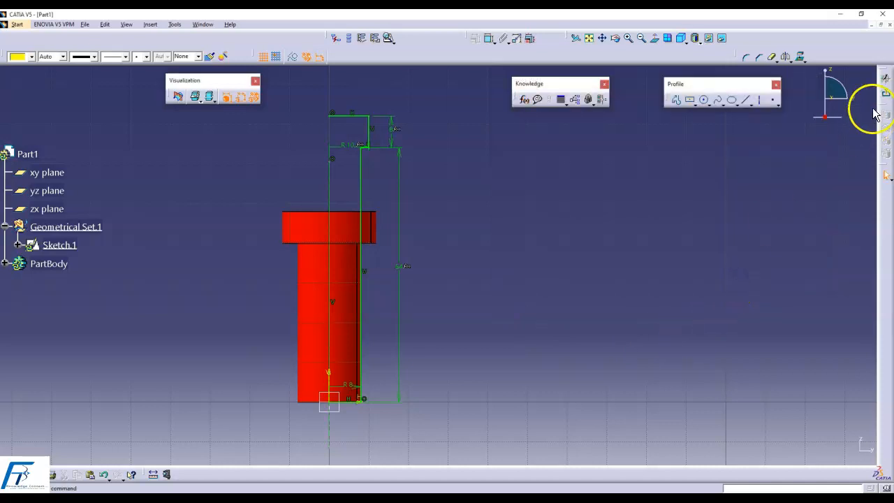
pyautogui.click(885, 95)
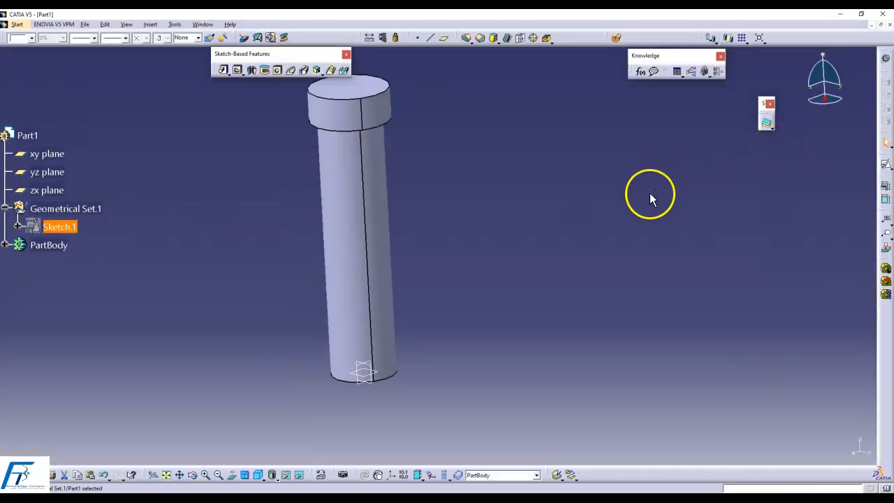
pyautogui.moveTo(650, 199)
pyautogui.mouseDown(button='middle')
pyautogui.moveTo(475, 244)
pyautogui.moveTo(507, 132)
pyautogui.moveTo(543, 269)
pyautogui.moveTo(512, 291)
pyautogui.moveTo(535, 144)
pyautogui.mouseUp(button='middle')
# Step: Reopen Sketch.1, change the Head Radius constraint's formula to `Shank Radius` + 4 mm, and exit the sketch
pyautogui.click(72, 227)
pyautogui.doubleClick(72, 228)
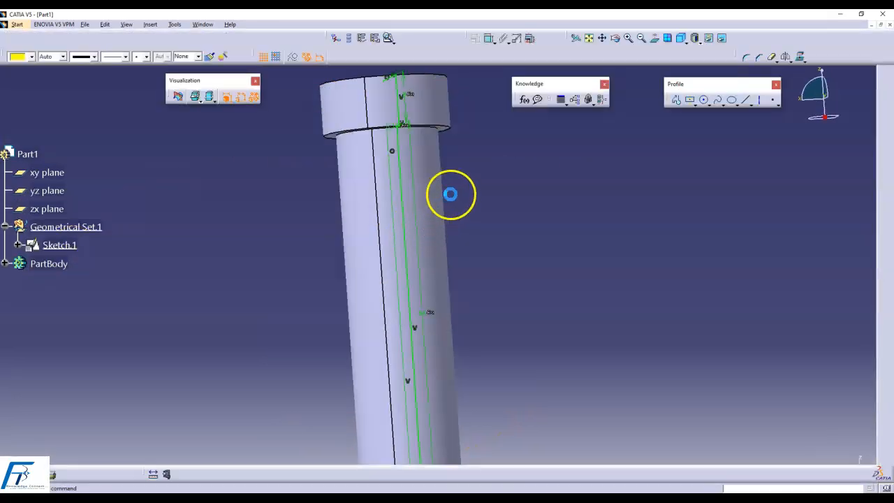
pyautogui.click(380, 148)
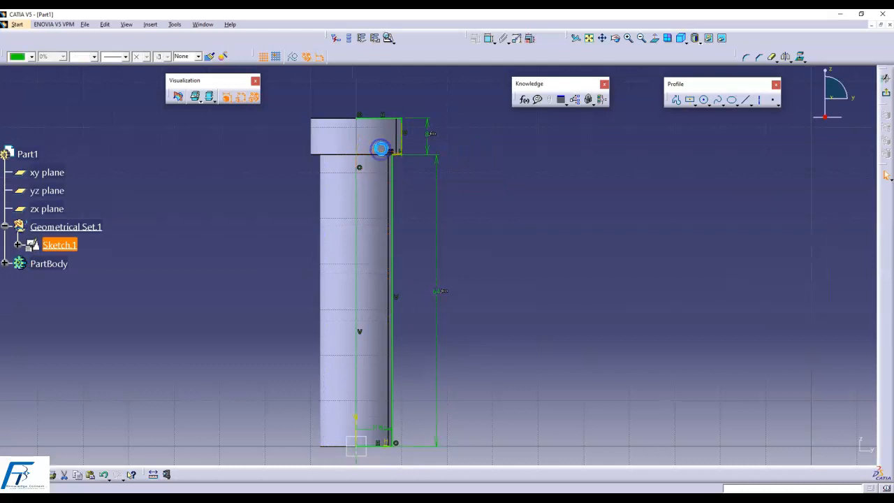
pyautogui.doubleClick(380, 149)
pyautogui.rightClick(622, 93)
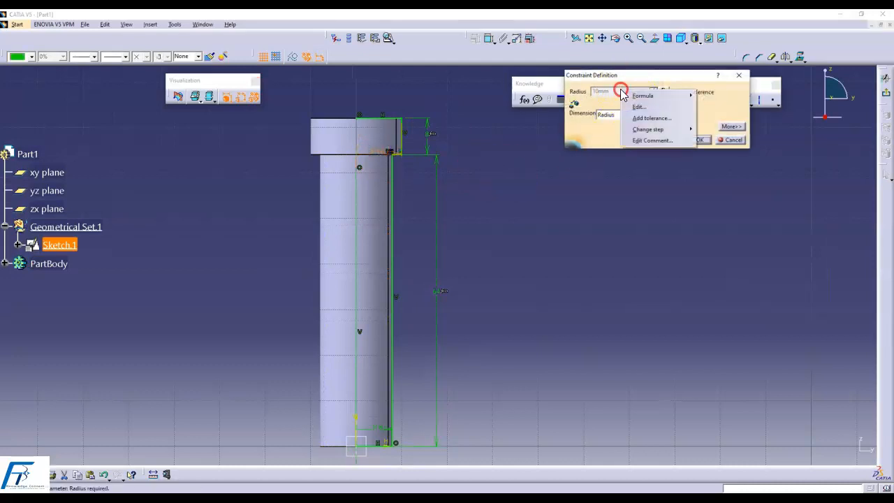
pyautogui.moveTo(653, 100)
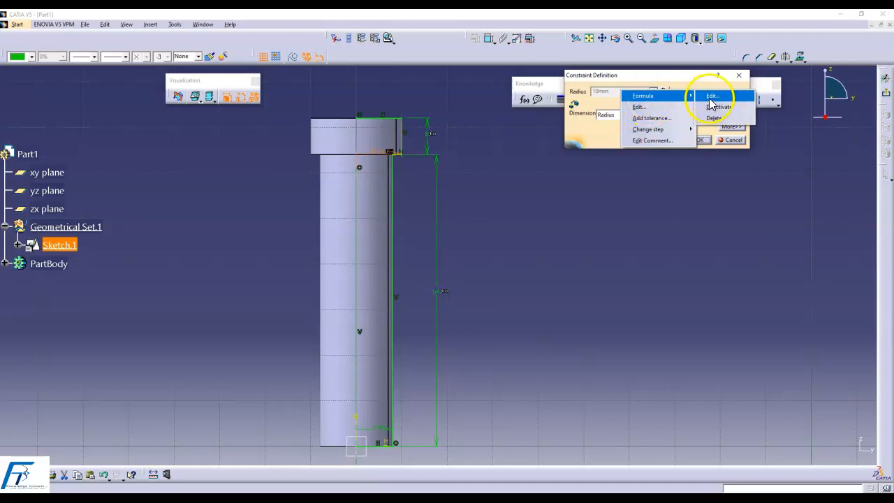
pyautogui.click(710, 97)
pyautogui.click(557, 162)
pyautogui.moveTo(553, 162); pyautogui.dragTo(585, 176)
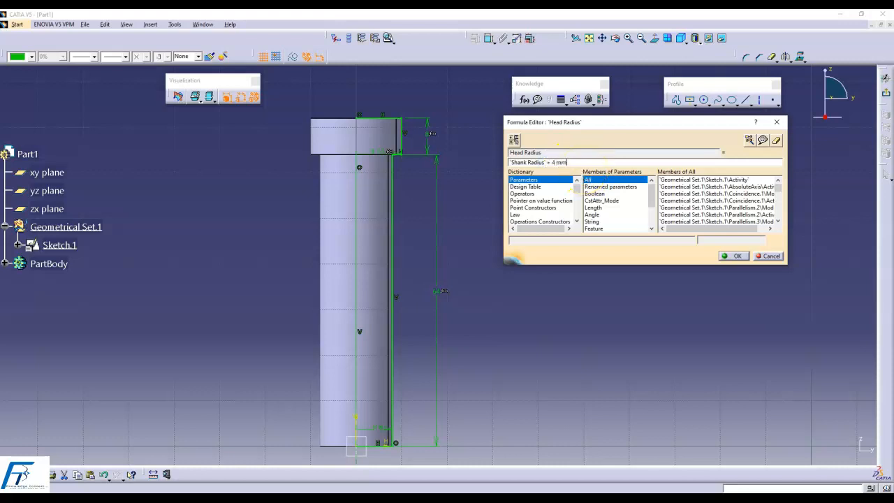
pyautogui.press('Return')
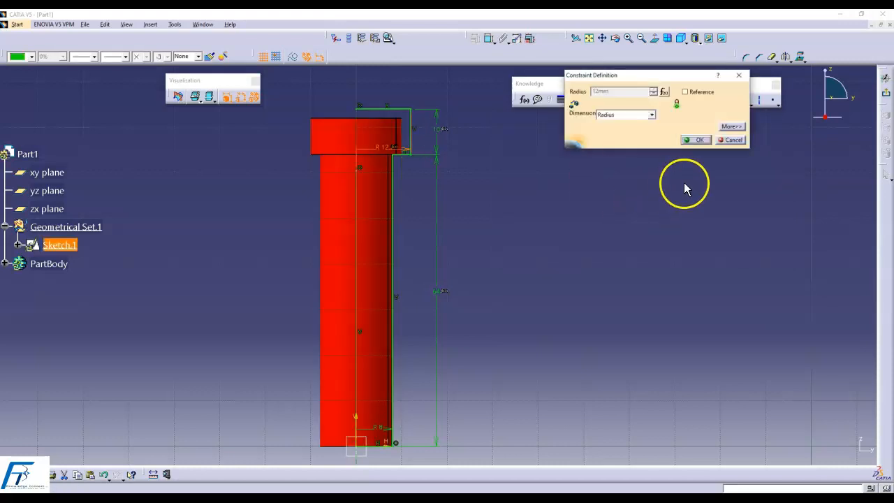
pyautogui.click(696, 141)
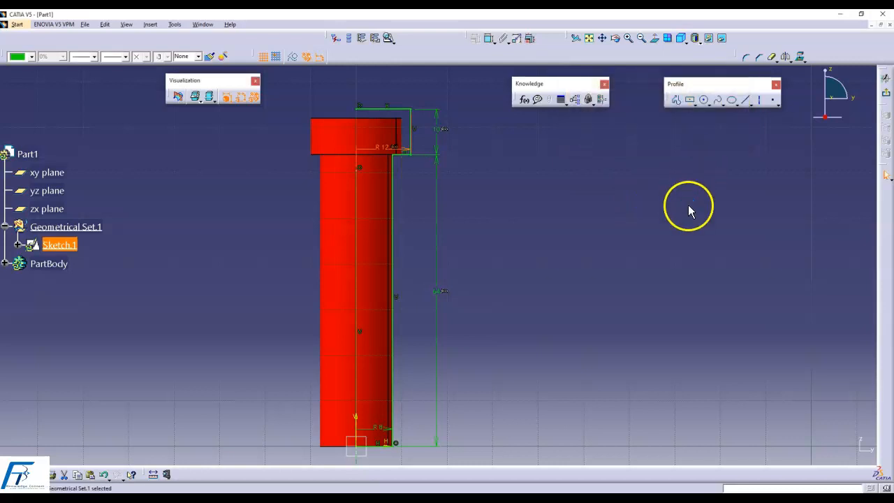
pyautogui.click(884, 78)
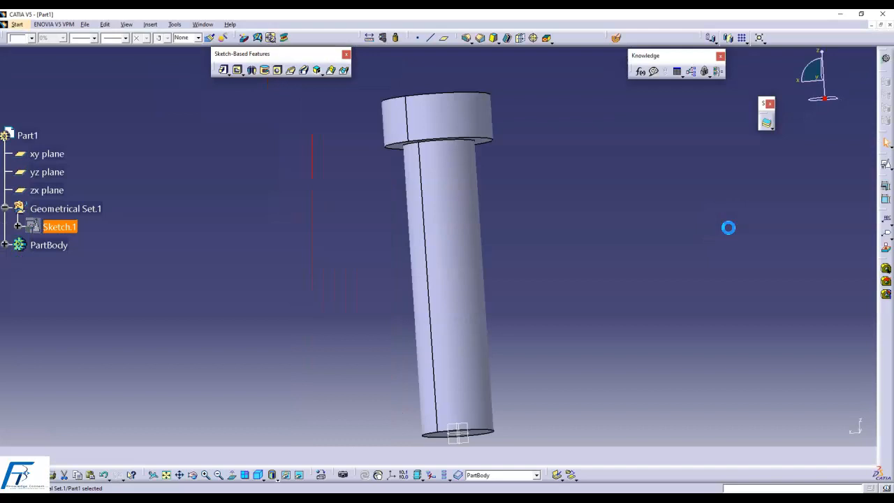
pyautogui.moveTo(640, 236); pyautogui.dragTo(573, 246, button='middle')
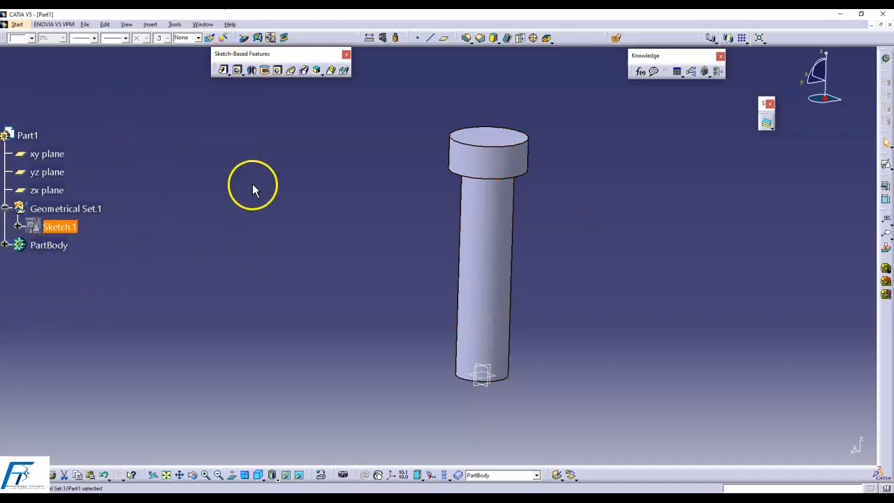
# Step: Enable the display of relations in the specification tree through the Part Infrastructure options and expand the Relations node
pyautogui.click(174, 25)
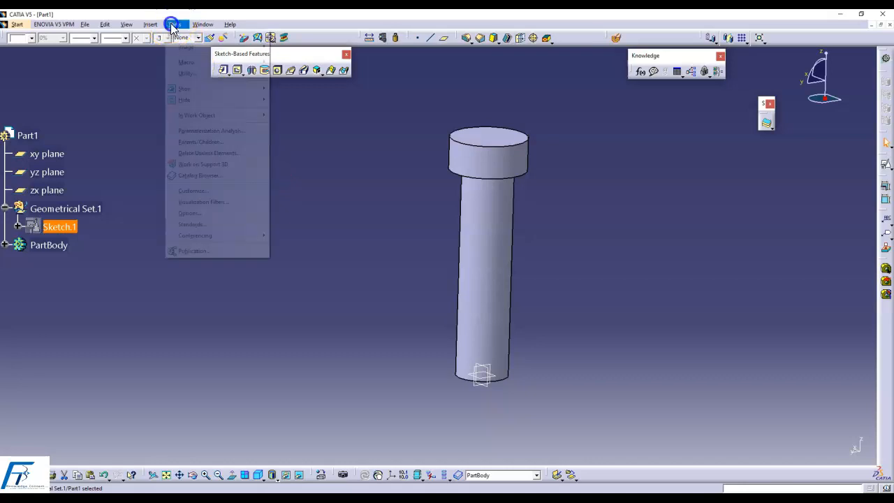
pyautogui.click(203, 213)
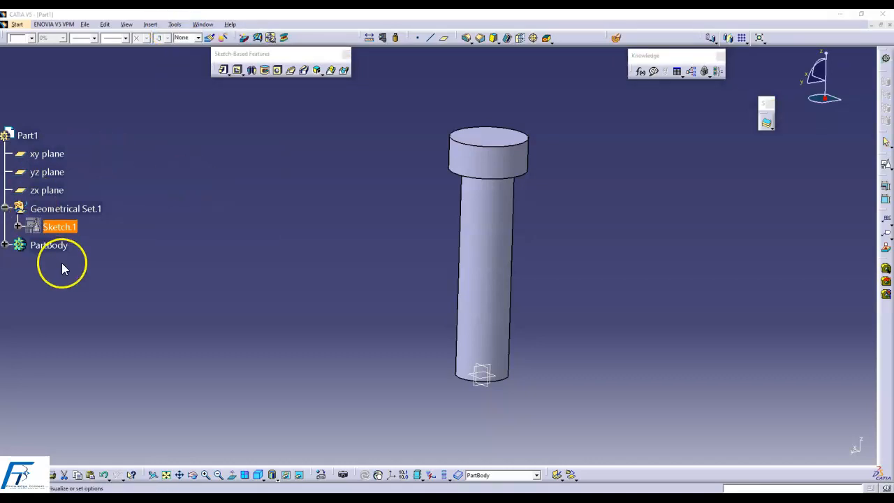
pyautogui.moveTo(392, 155); pyautogui.dragTo(712, 86)
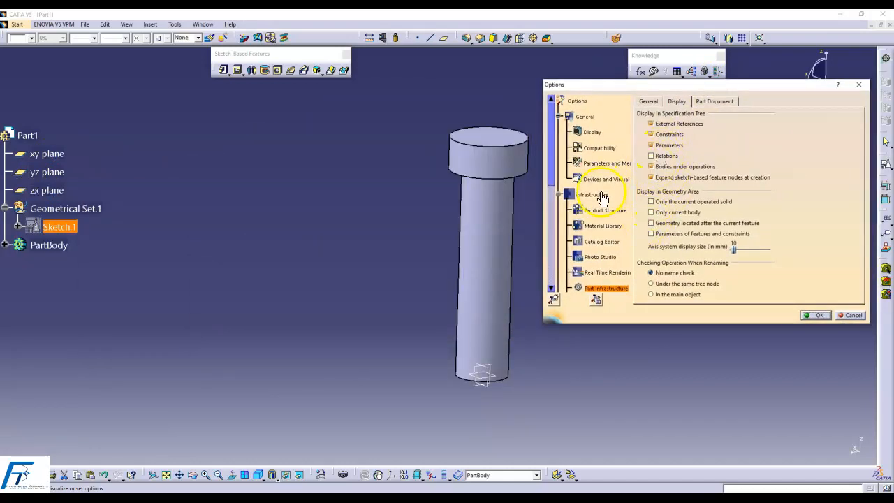
pyautogui.click(651, 156)
pyautogui.click(815, 315)
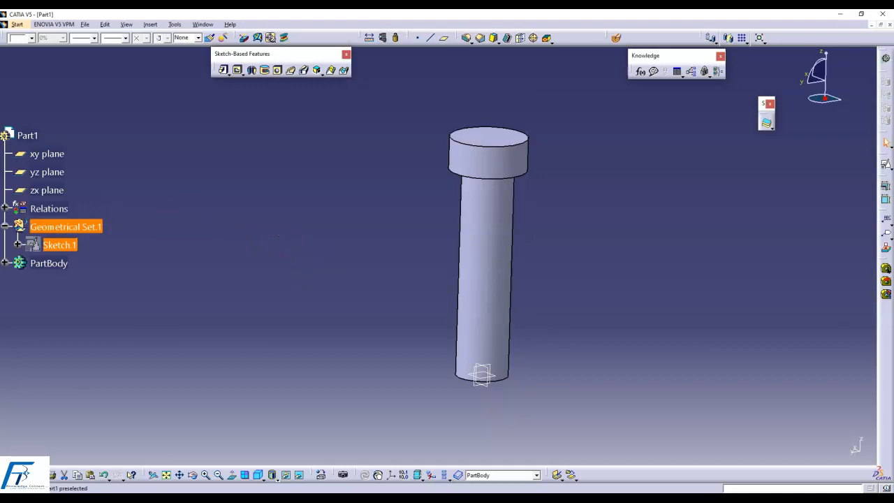
pyautogui.click(7, 208)
# Step: Review the sketch's renamed parameters together with their values and formulas, then close the list
pyautogui.moveTo(241, 286); pyautogui.dragTo(243, 247, button='middle')
pyautogui.moveTo(447, 195); pyautogui.dragTo(425, 180, button='middle')
pyautogui.moveTo(485, 202); pyautogui.dragTo(433, 189, button='middle')
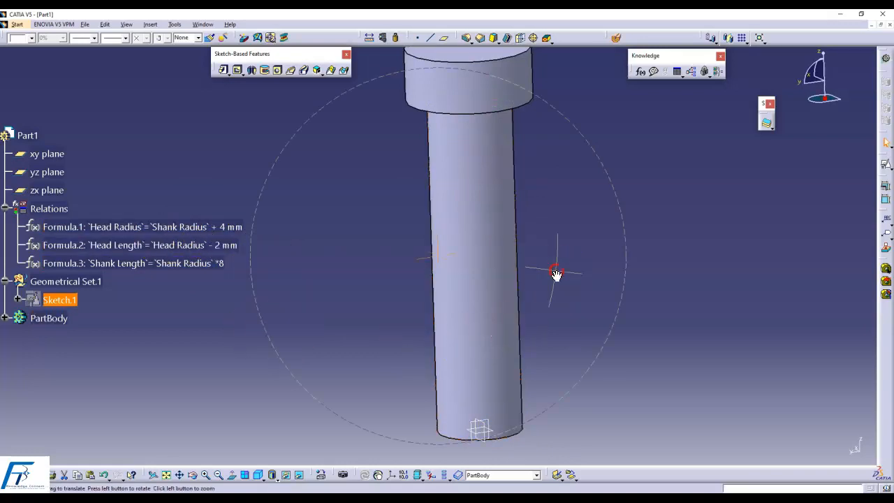
pyautogui.moveTo(557, 271); pyautogui.dragTo(554, 276, button='middle')
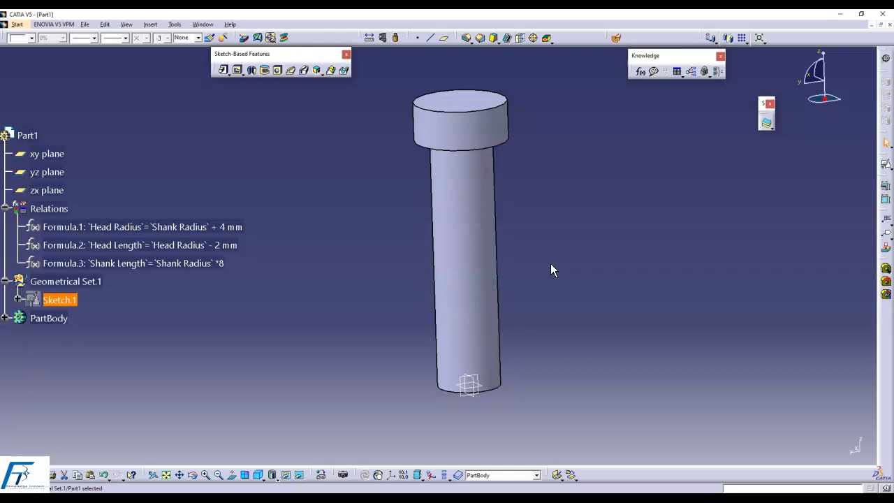
pyautogui.click(641, 70)
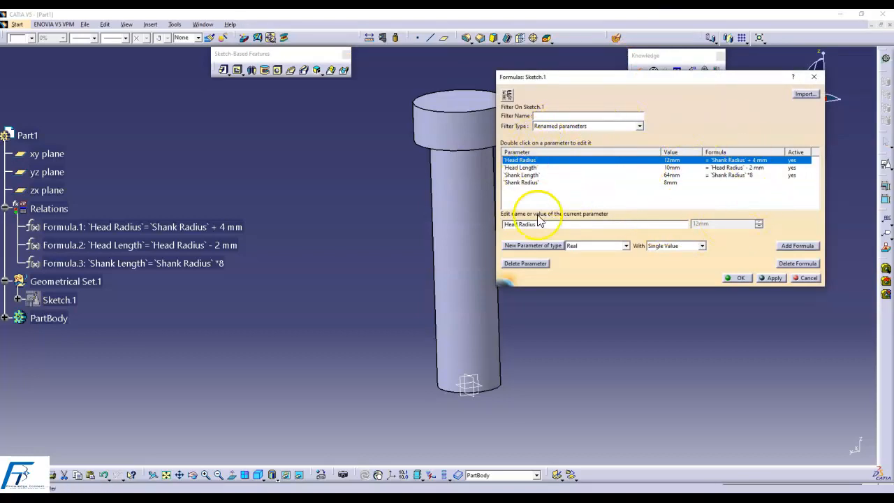
pyautogui.click(733, 278)
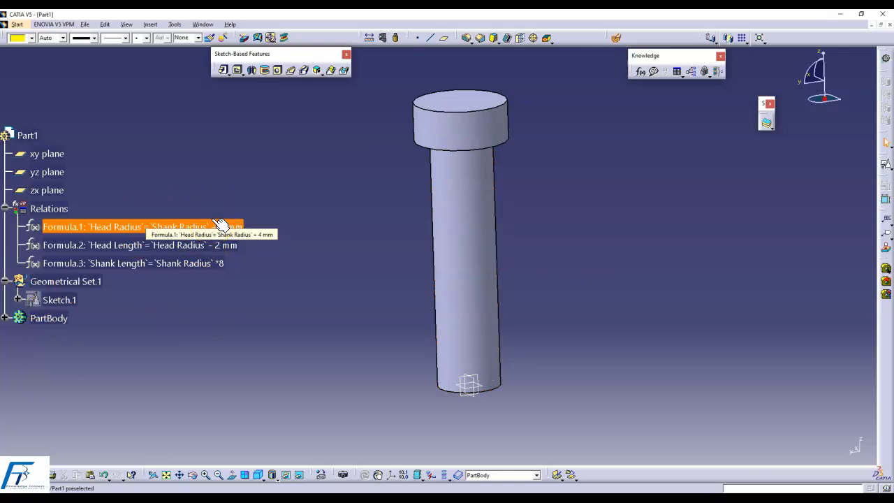
# Step: Reopen Sketch.1 for editing
pyautogui.click(60, 299)
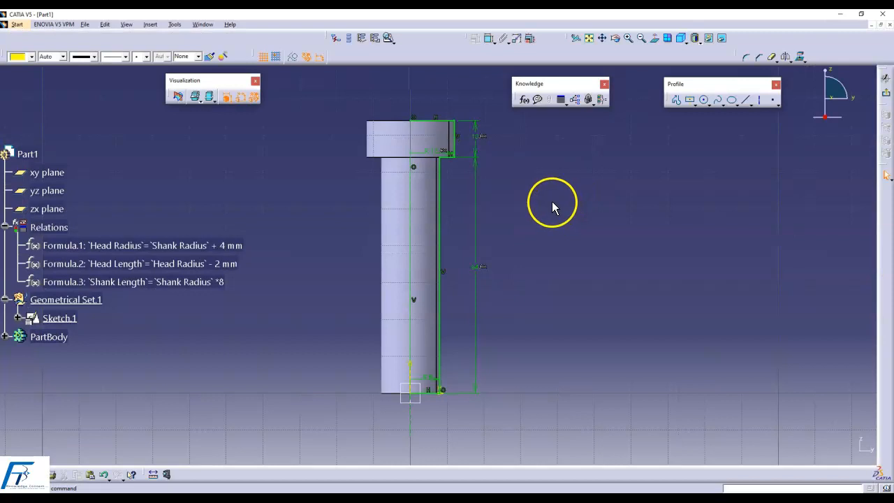
pyautogui.moveTo(499, 146); pyautogui.dragTo(489, 166, button='middle')
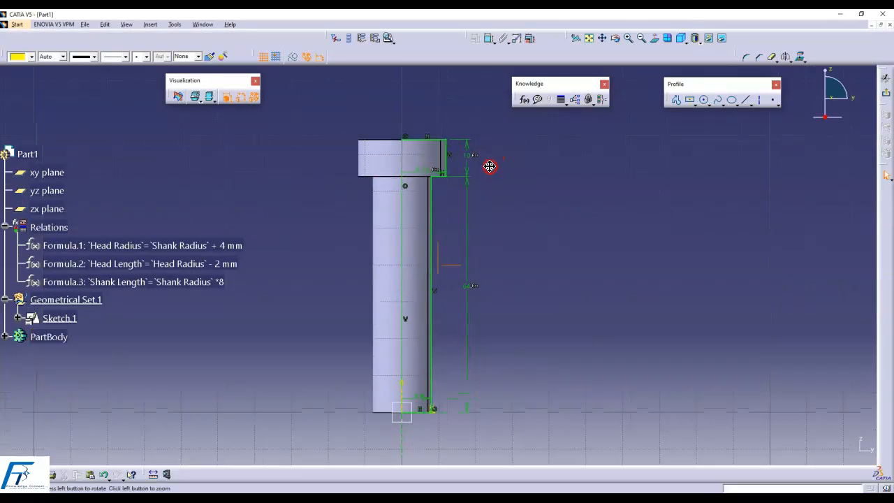
# Step: Try to switch the head's radius constraint to a diameter dimension placed above the head
pyautogui.click(422, 169)
pyautogui.doubleClick(506, 170)
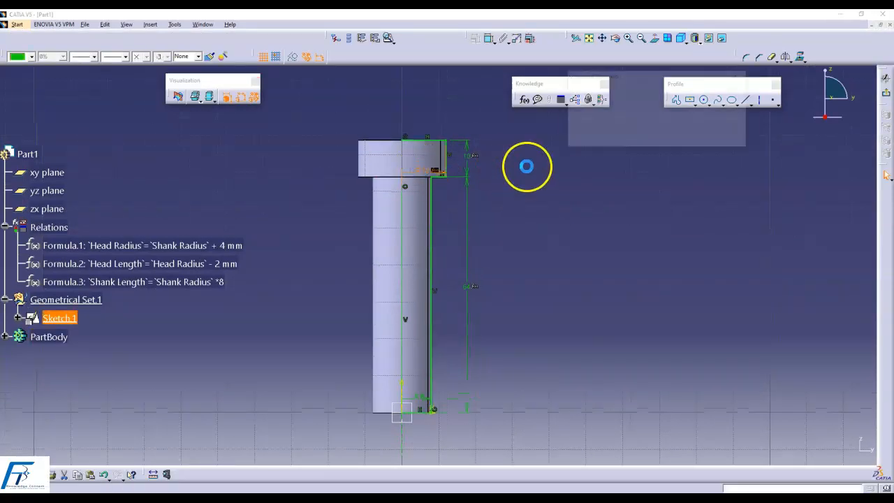
pyautogui.click(617, 115)
pyautogui.click(607, 122)
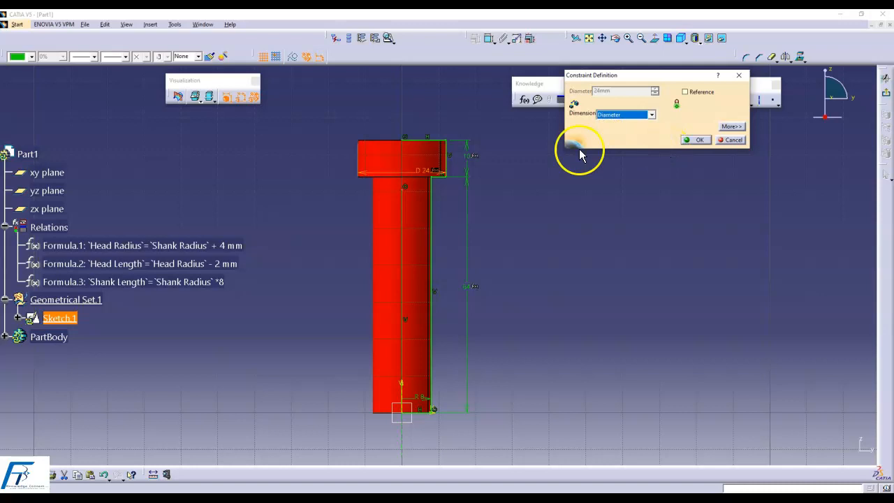
pyautogui.click(414, 150)
pyautogui.moveTo(429, 173); pyautogui.dragTo(415, 120)
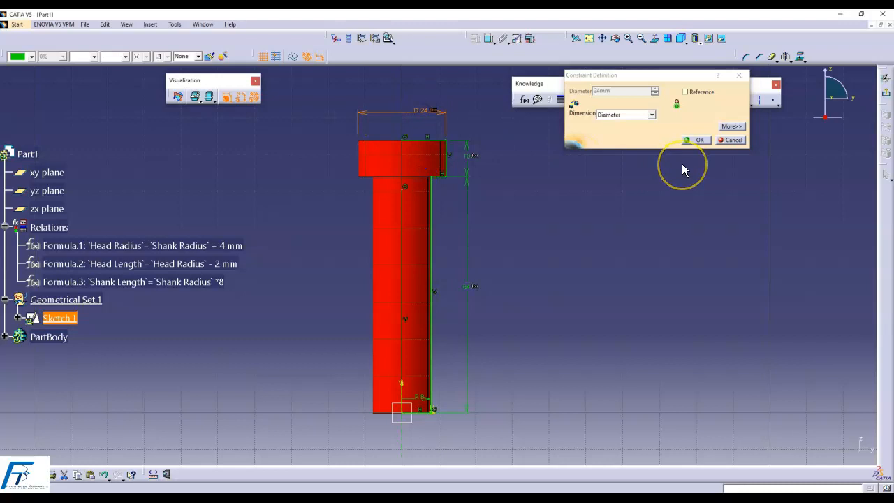
pyautogui.click(733, 140)
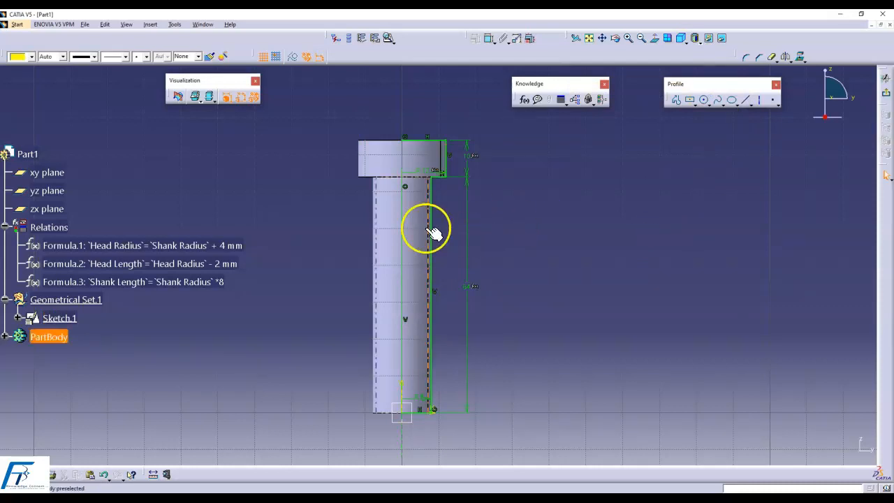
# Step: Switch the head's radius constraint in the sketch to Diameter and try to edit its value
pyautogui.click(422, 170)
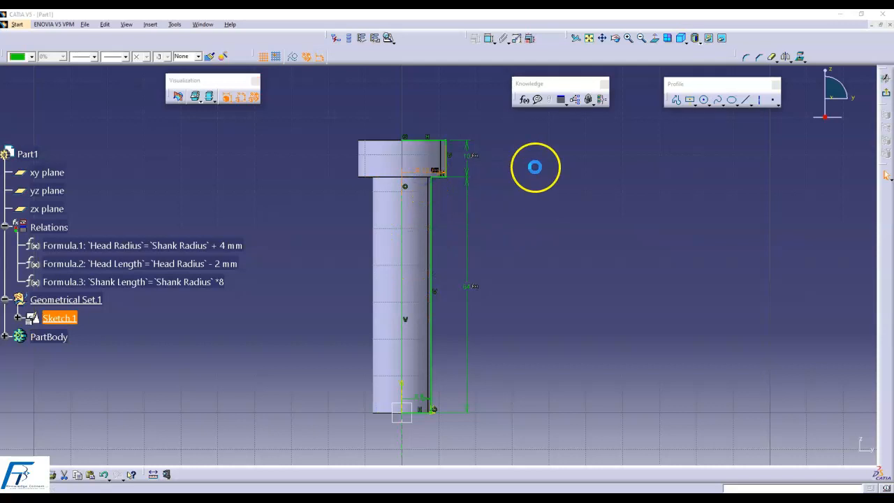
pyautogui.click(623, 114)
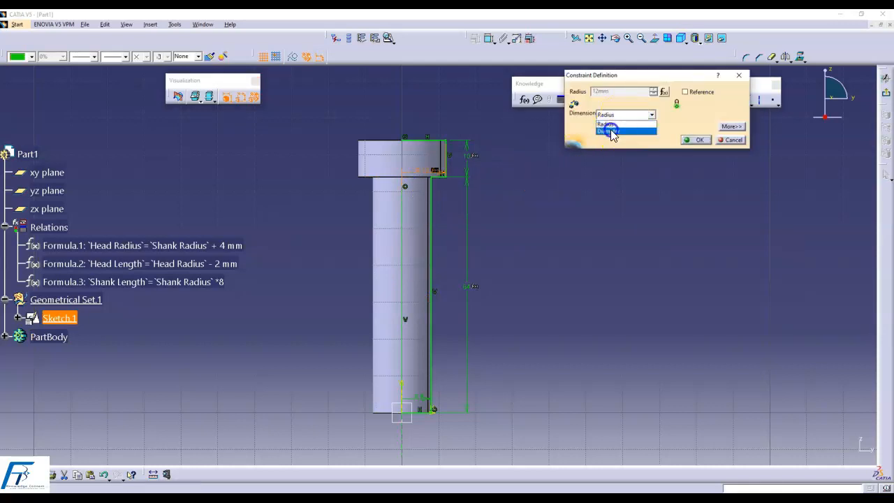
pyautogui.click(612, 131)
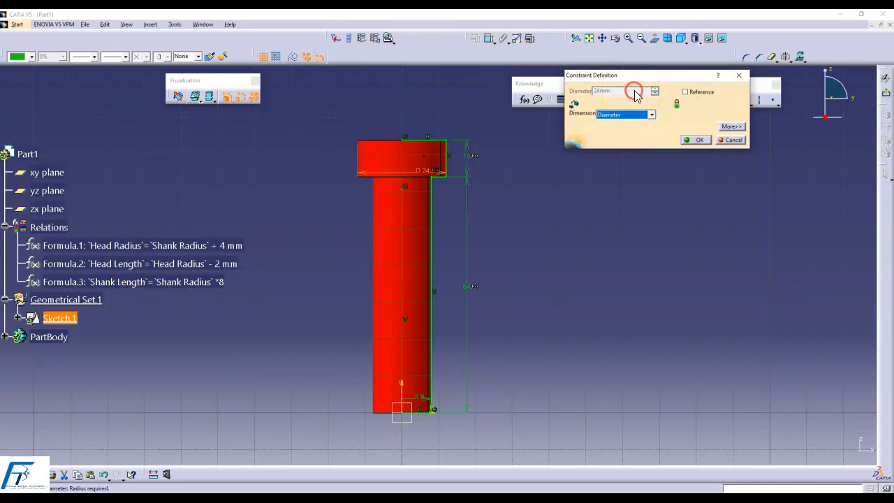
pyautogui.click(648, 174)
pyautogui.click(626, 91)
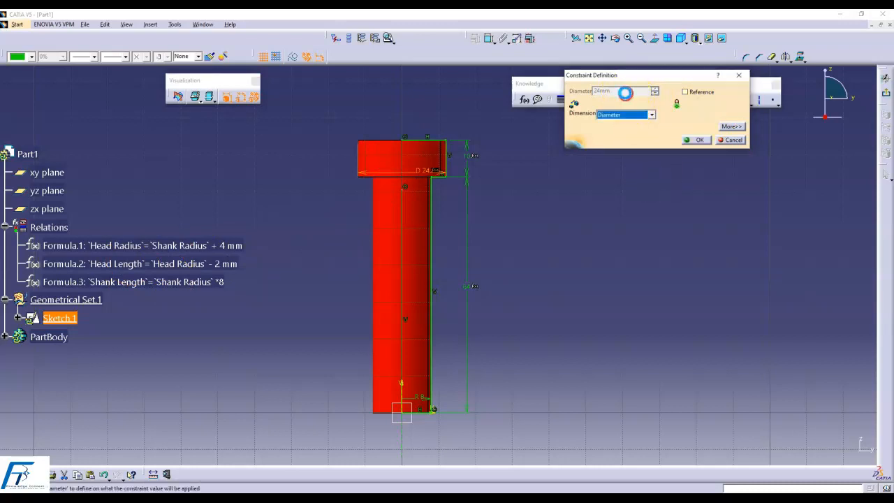
pyautogui.click(639, 173)
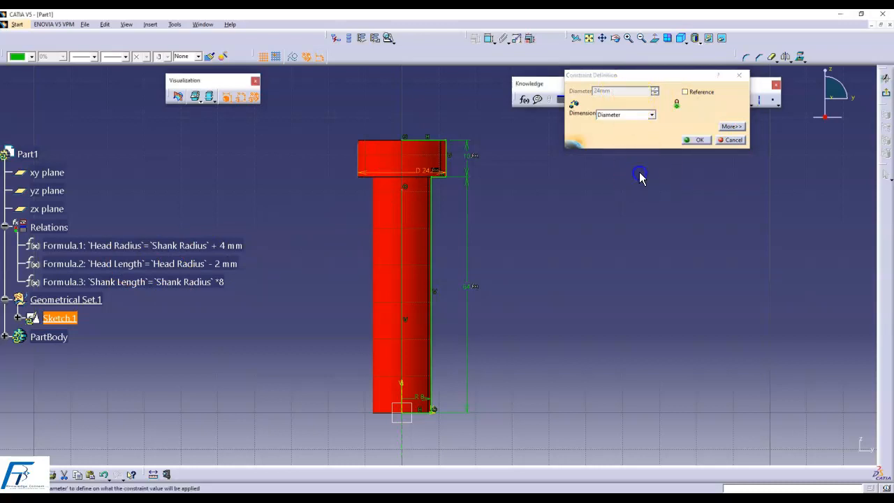
pyautogui.click(627, 91)
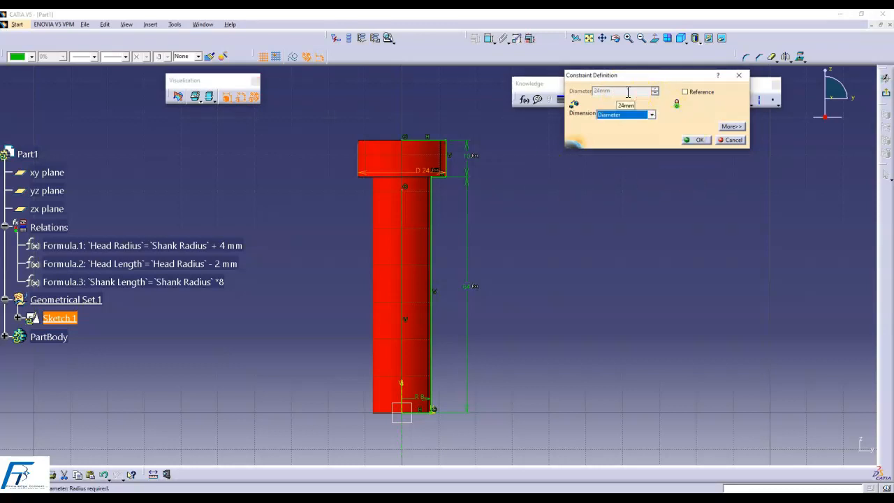
# Step: Return the head constraint to Radius and examine the editing options offered for its value
pyautogui.click(625, 114)
pyautogui.click(618, 124)
pyautogui.click(623, 90)
pyautogui.rightClick(623, 91)
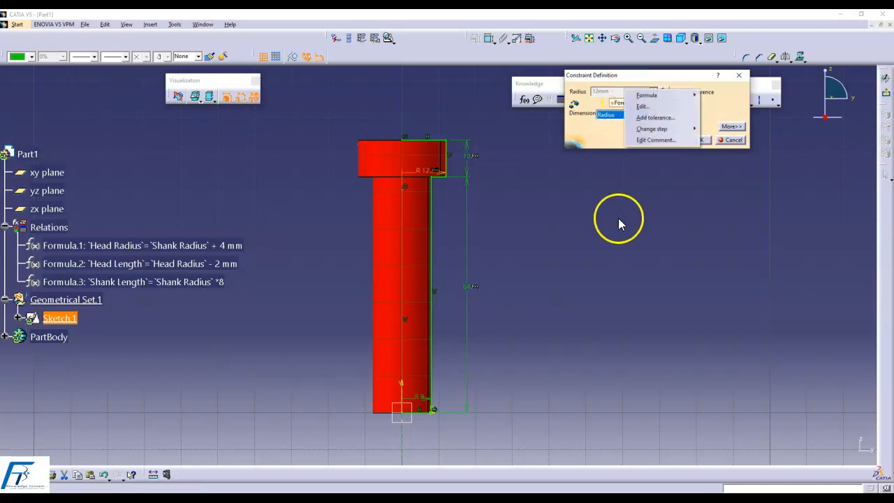
pyautogui.click(618, 220)
# Step: Toggle the head constraint between Diameter and Radius to compare access to its value, ending on Radius
pyautogui.click(631, 114)
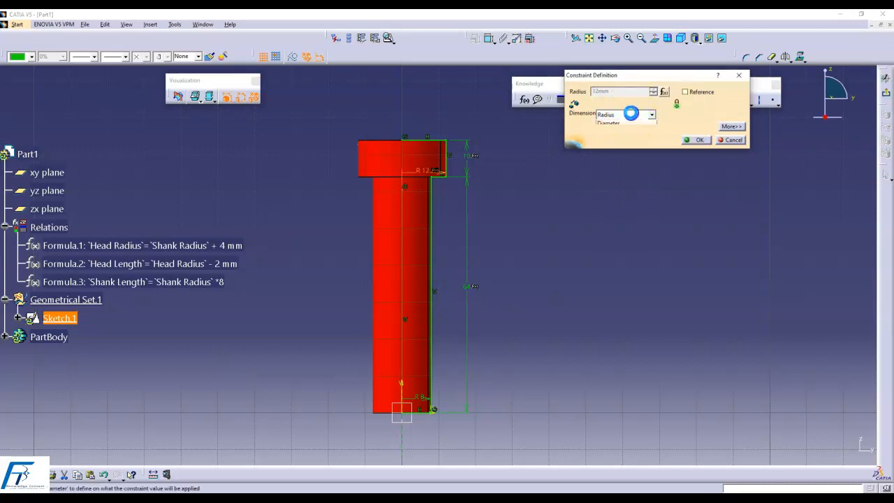
pyautogui.click(618, 128)
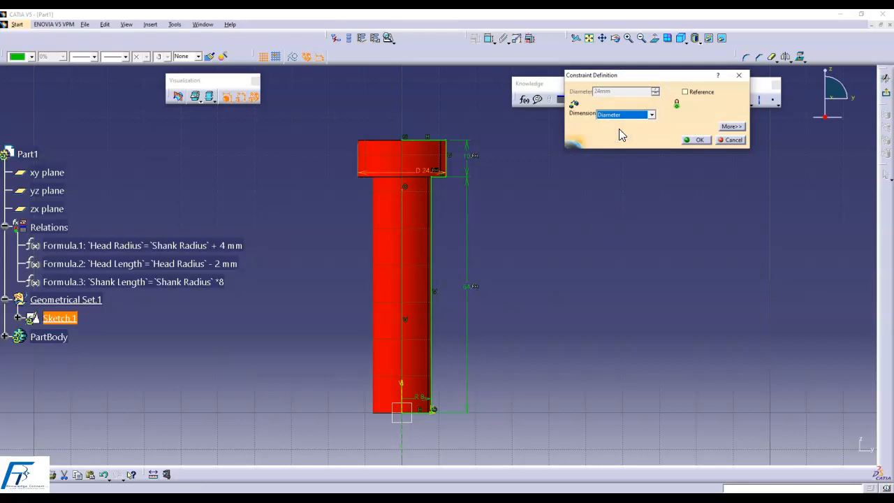
pyautogui.click(625, 95)
pyautogui.click(621, 115)
pyautogui.click(608, 129)
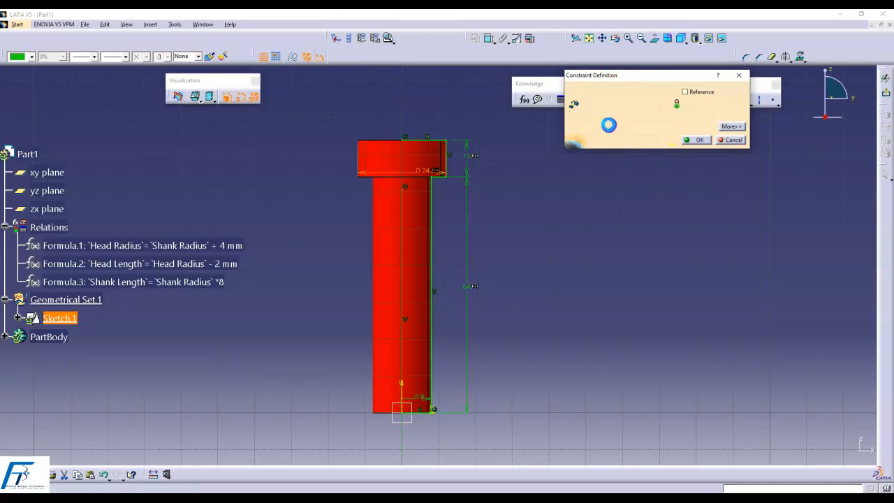
pyautogui.moveTo(632, 81); pyautogui.dragTo(580, 140)
pyautogui.rightClick(566, 154)
pyautogui.click(575, 163)
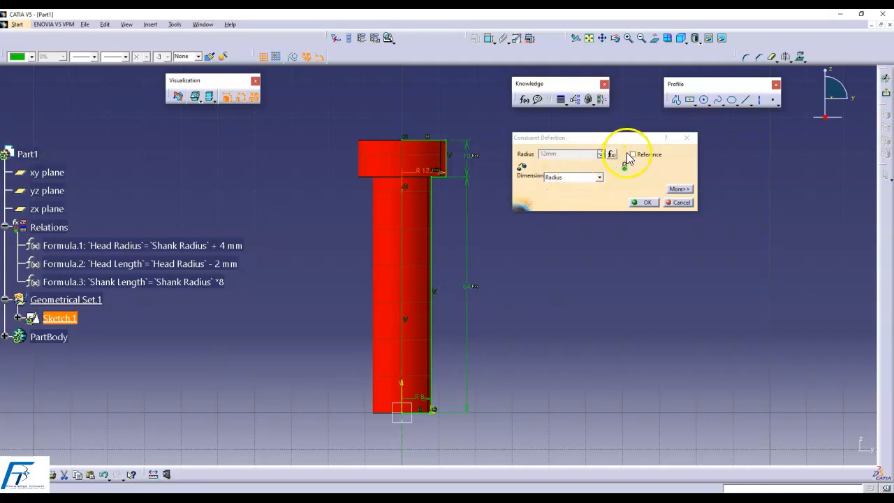
pyautogui.click(579, 177)
pyautogui.click(559, 193)
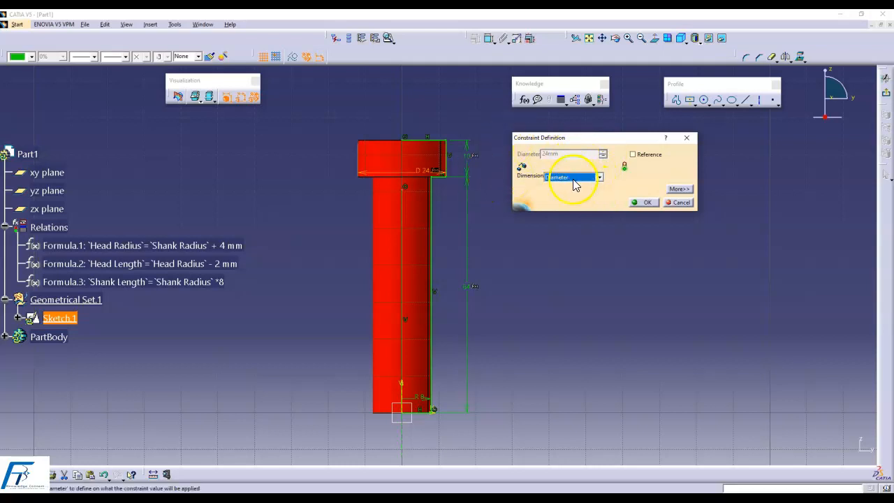
pyautogui.click(573, 179)
pyautogui.click(570, 192)
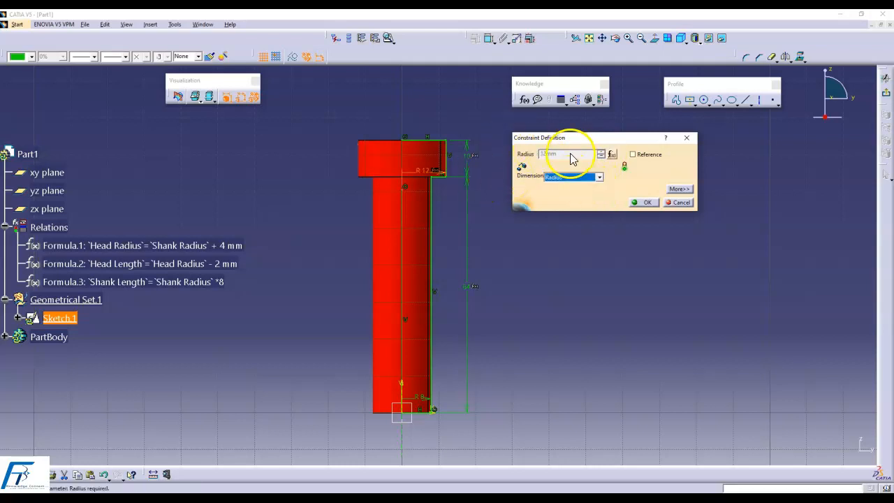
# Step: Rename the head's radius parameter to Head Radius_R
pyautogui.rightClick(571, 156)
pyautogui.click(590, 180)
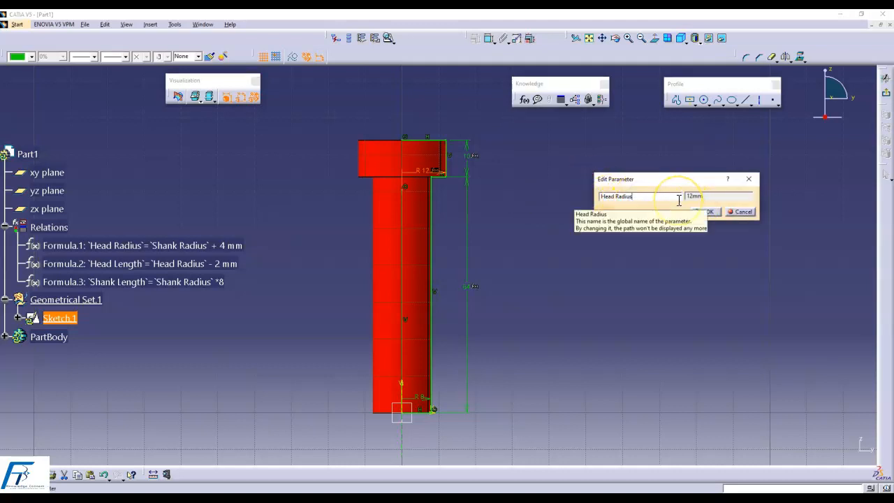
pyautogui.write('_')
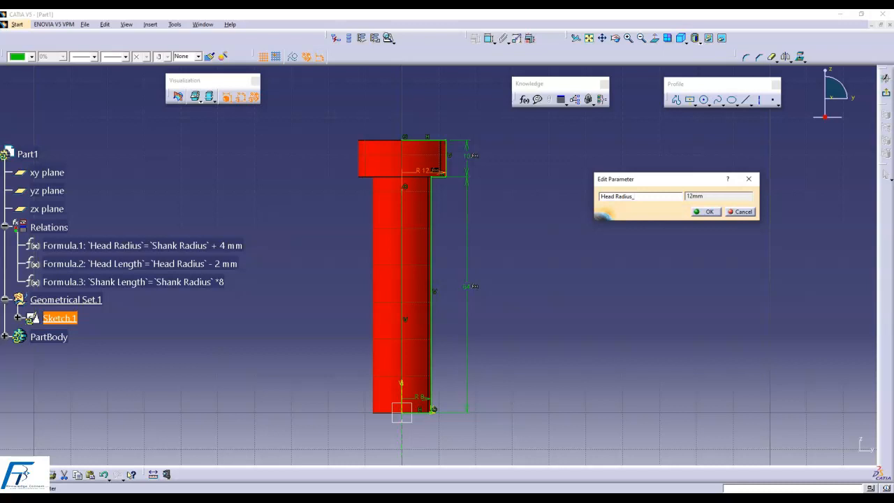
pyautogui.write('R')
pyautogui.click(704, 211)
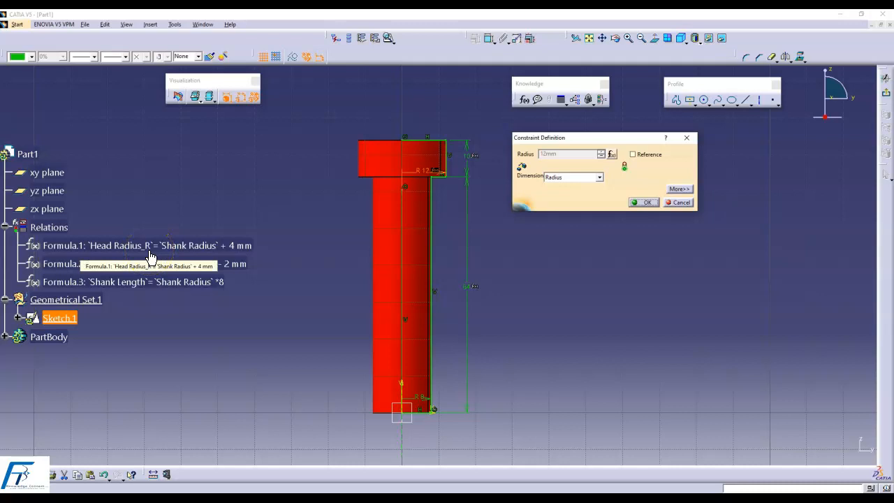
# Step: Set the head constraint's dimension type to Diameter and exit the sketch
pyautogui.click(557, 178)
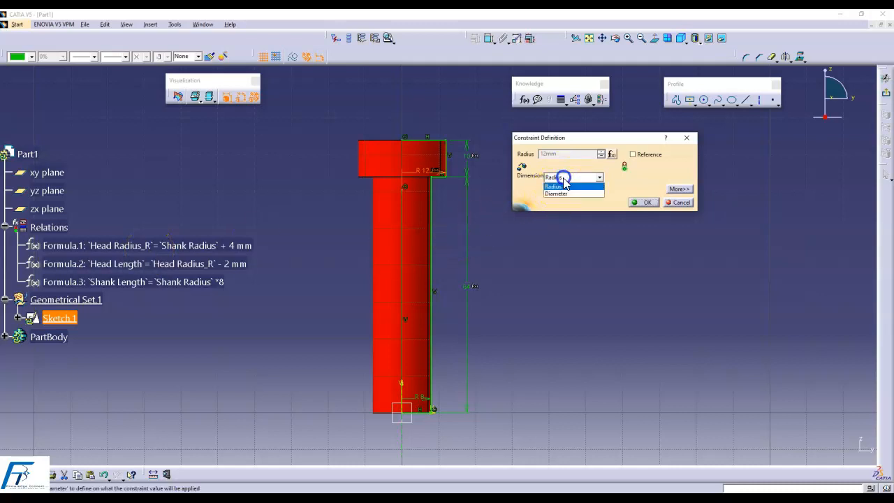
pyautogui.click(559, 191)
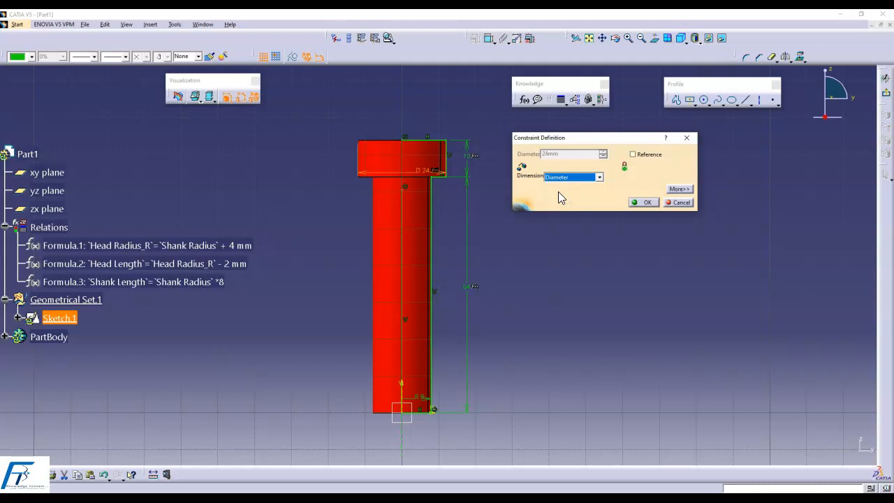
pyautogui.click(650, 203)
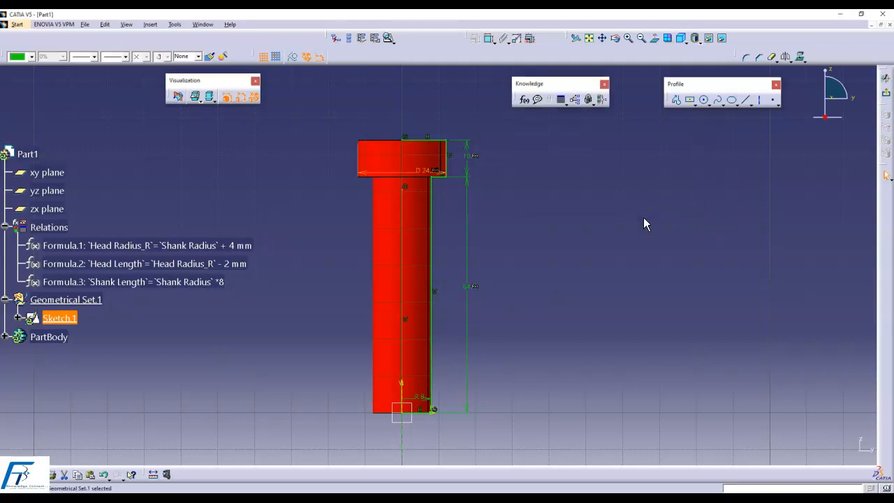
pyautogui.click(884, 78)
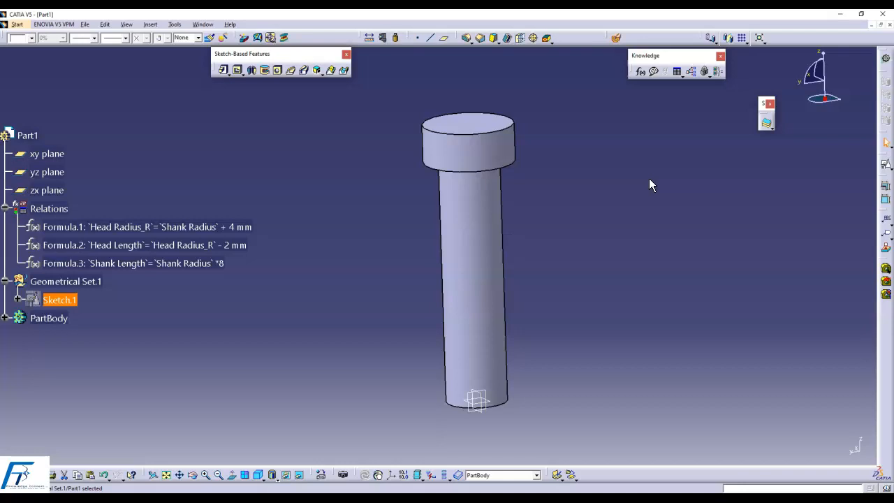
# Step: Reopen Sketch.1, set the shank's radius to 10 mm and return to the part
pyautogui.doubleClick(60, 300)
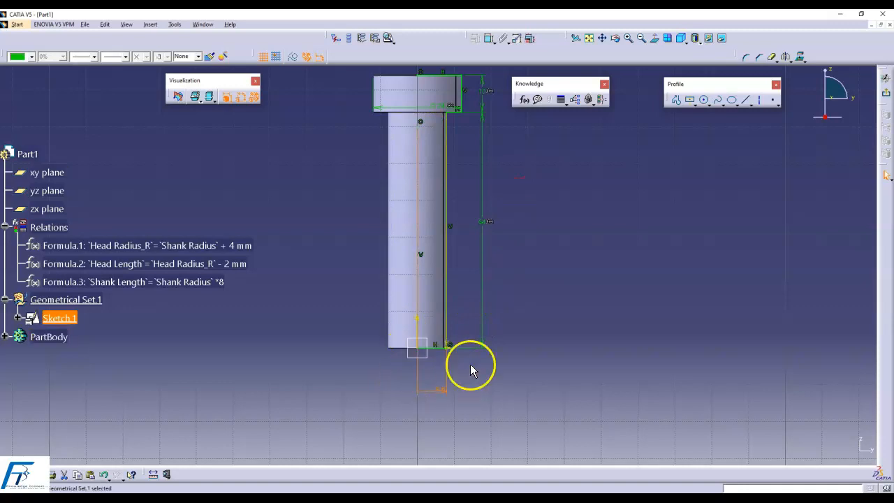
pyautogui.moveTo(509, 336); pyautogui.dragTo(516, 338, button='middle')
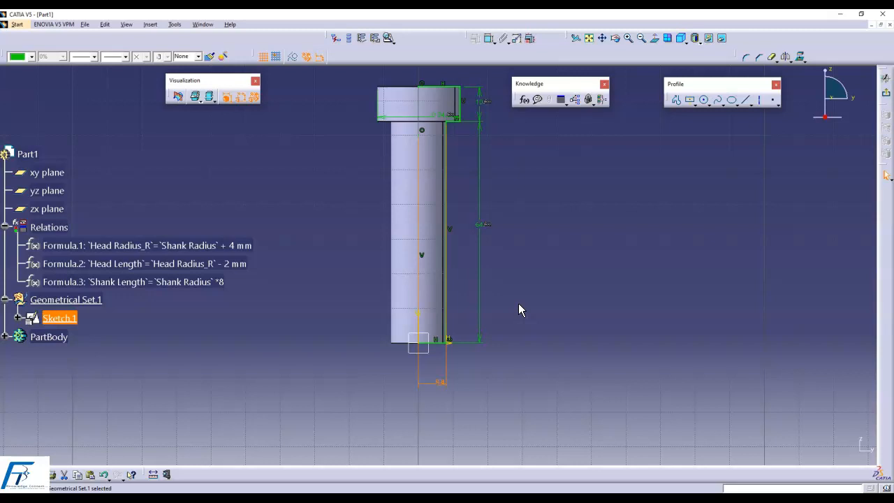
pyautogui.click(438, 382)
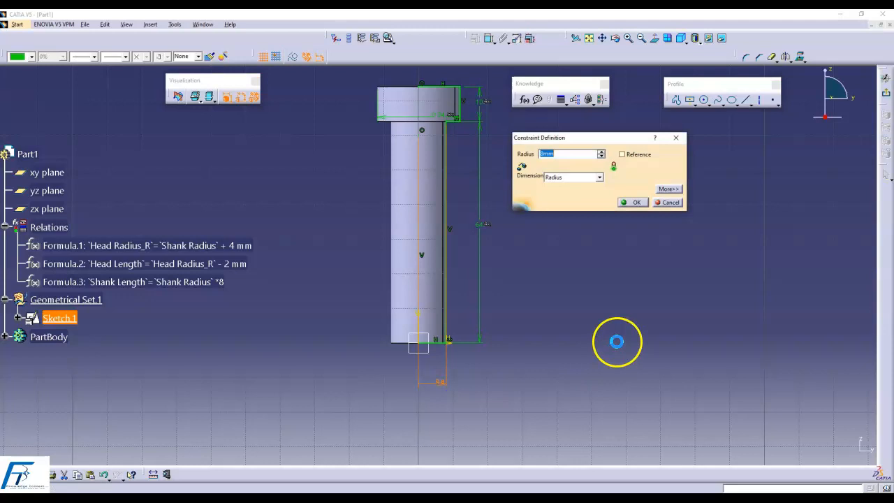
pyautogui.write('10')
pyautogui.press('Return')
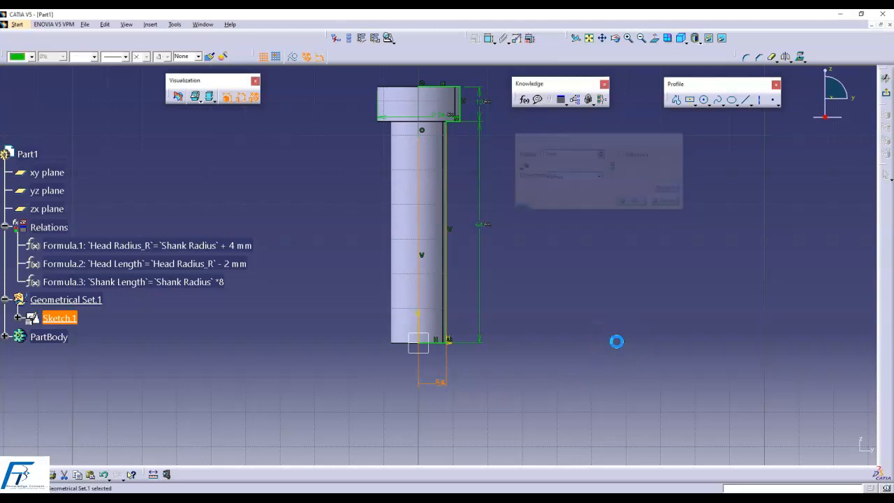
pyautogui.click(884, 81)
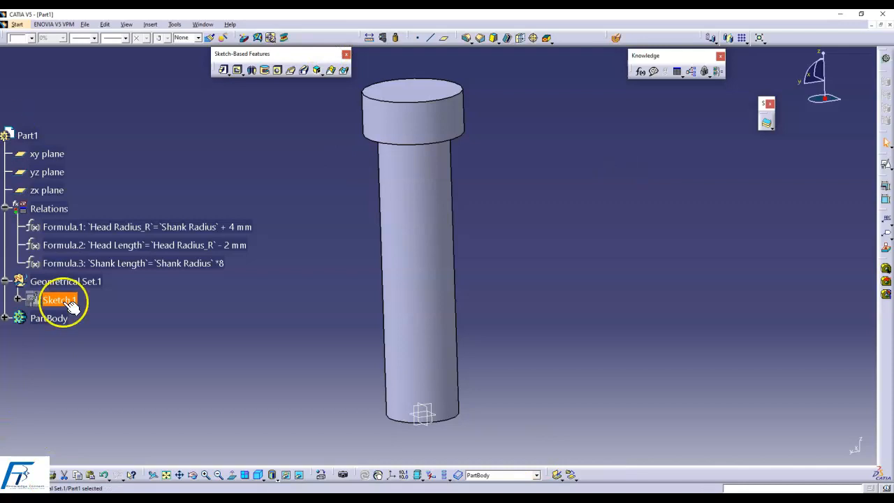
# Step: Collapse Geometrical Set.1, check the contents of PartBody and examine the formulas under Relations
pyautogui.click(6, 281)
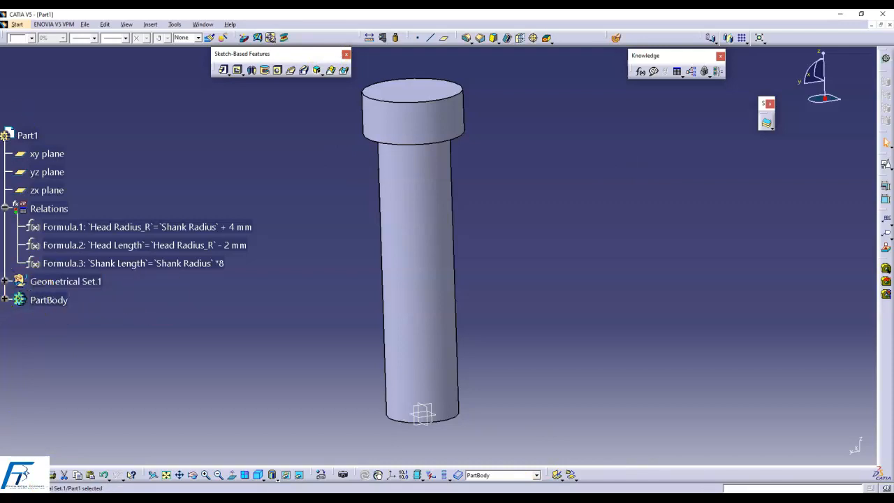
pyautogui.click(5, 300)
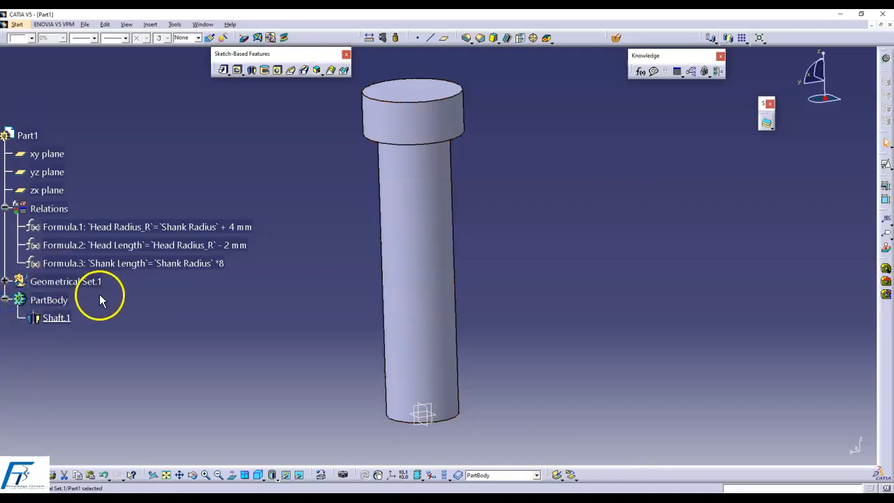
pyautogui.click(5, 300)
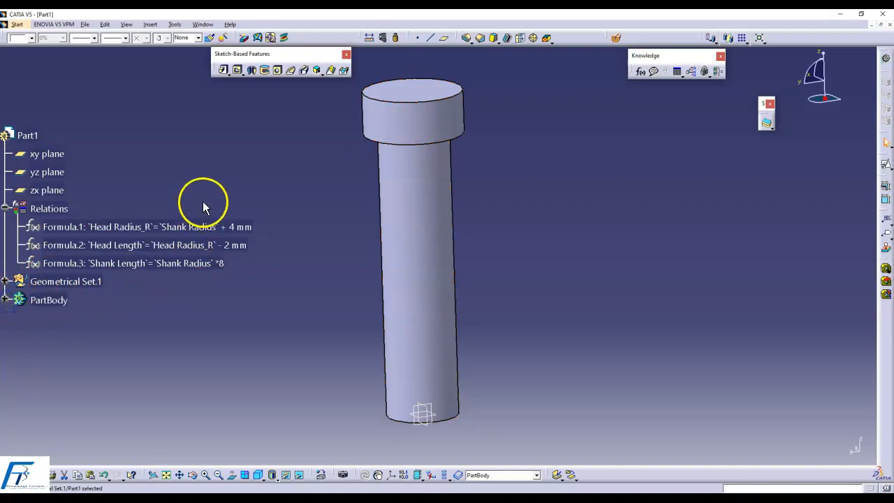
pyautogui.scroll(-2, 203, 202)
pyautogui.scroll(2, 222, 204)
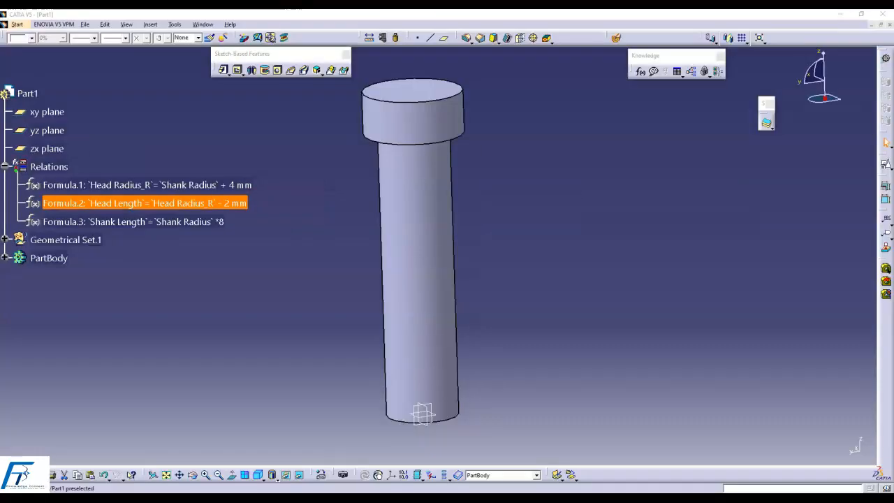
pyautogui.doubleClick(210, 204)
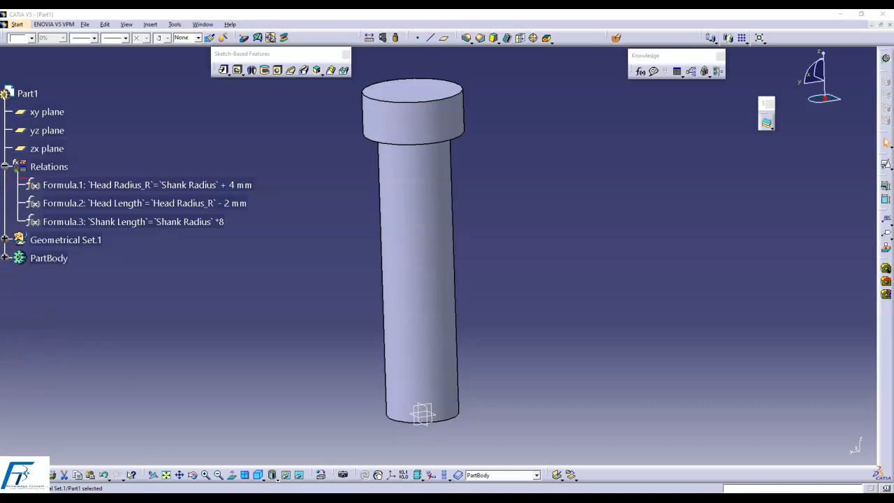
# Step: Inspect the shank's radius constraint in Sketch.1, accept it as it is and exit the sketch
pyautogui.click(5, 260)
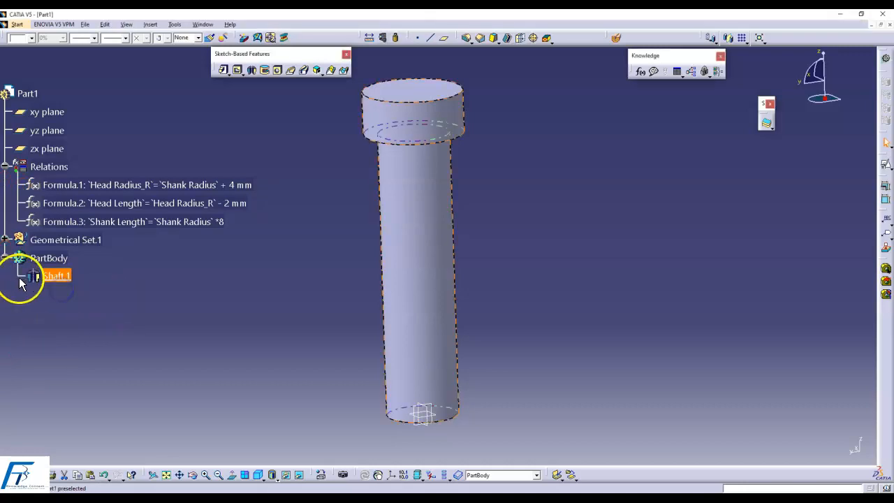
pyautogui.click(6, 239)
pyautogui.click(59, 258)
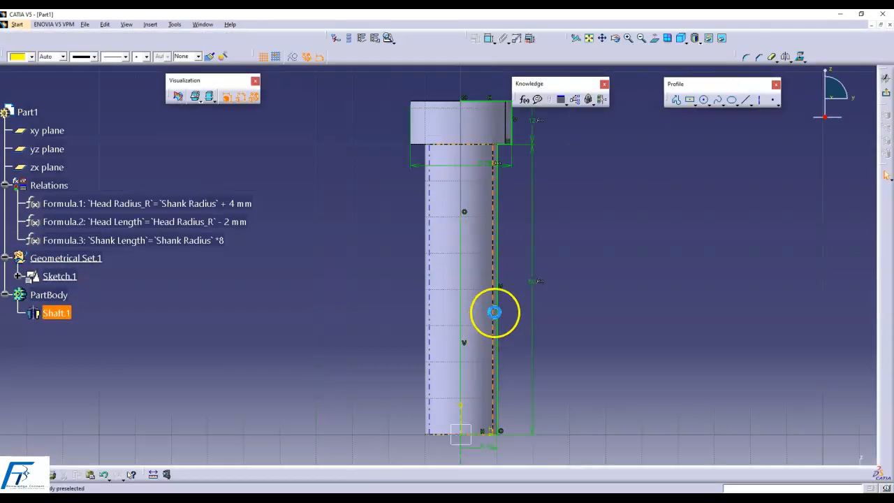
pyautogui.moveTo(495, 313); pyautogui.dragTo(393, 182, button='middle')
pyautogui.doubleClick(382, 306)
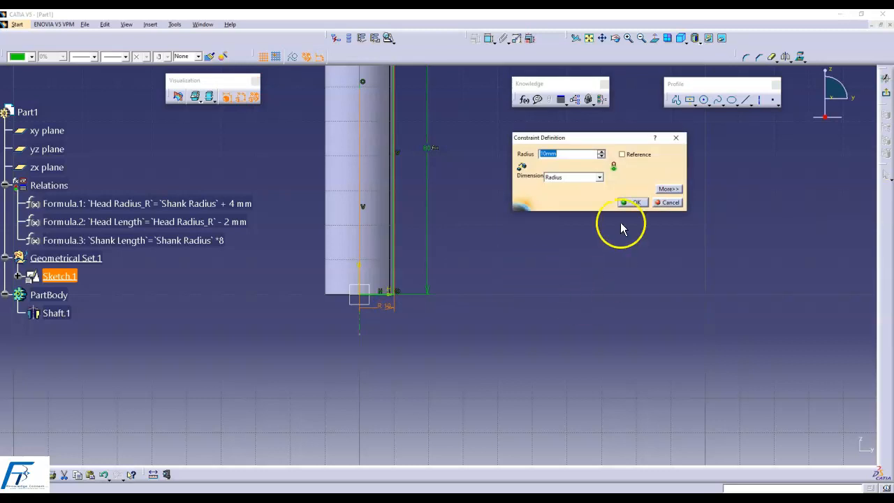
pyautogui.click(635, 202)
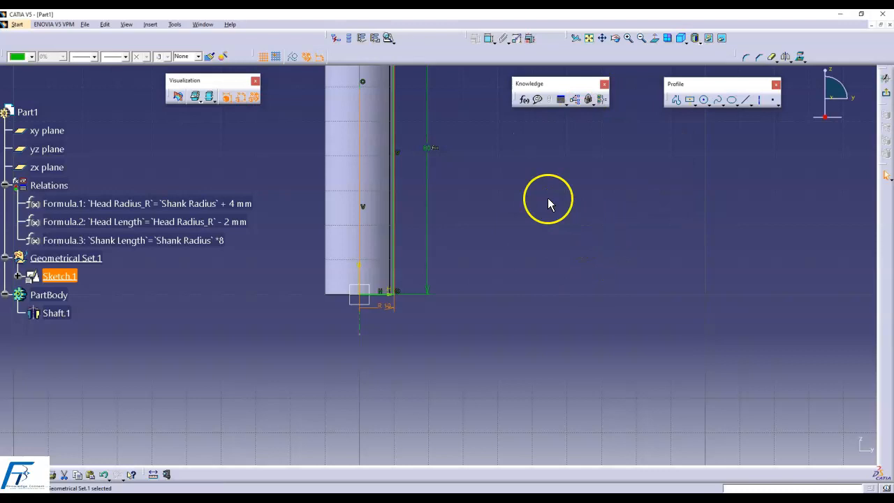
pyautogui.click(885, 79)
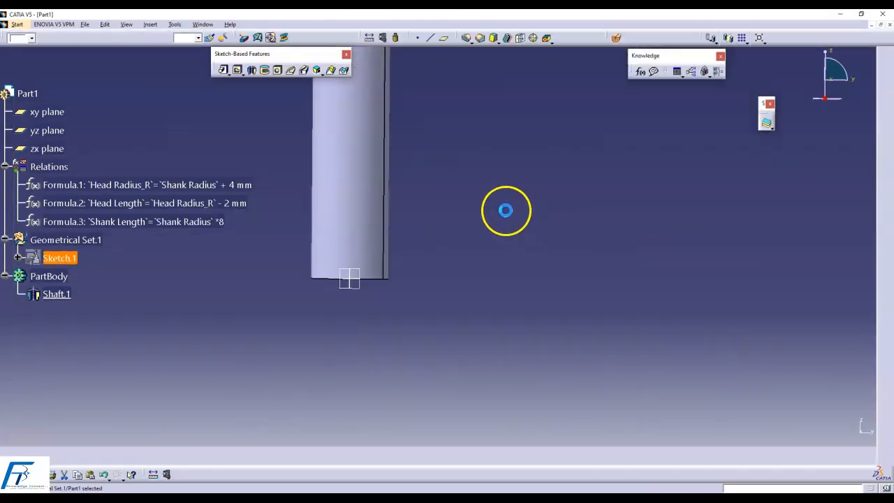
# Step: Enable the display of parameters in the specification tree through the Part Infrastructure display options
pyautogui.moveTo(505, 210); pyautogui.dragTo(539, 308, button='middle')
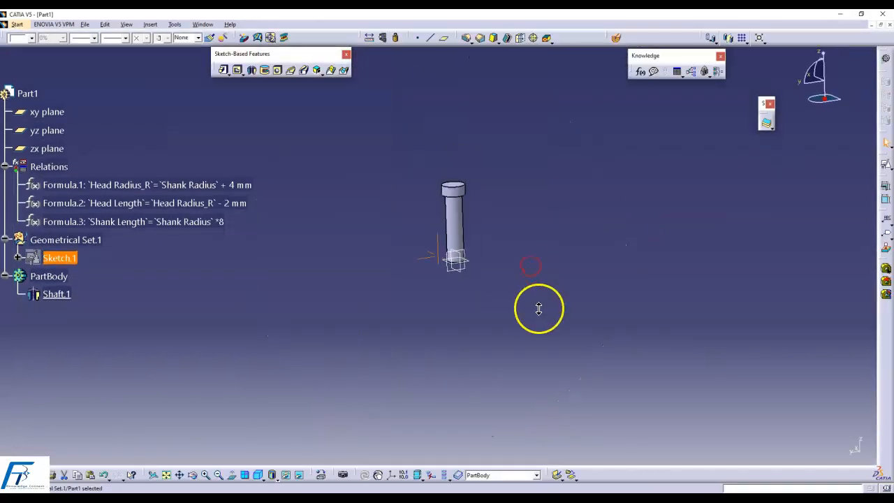
pyautogui.moveTo(545, 228); pyautogui.dragTo(536, 266, button='middle')
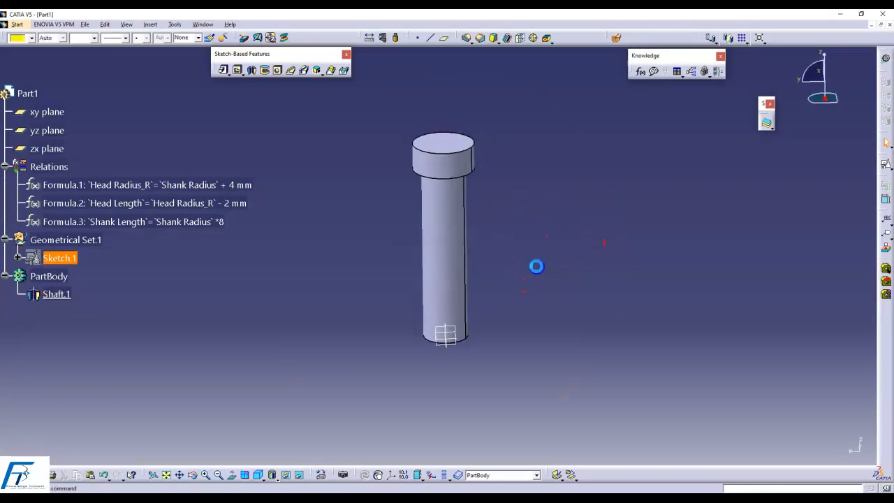
pyautogui.click(537, 268)
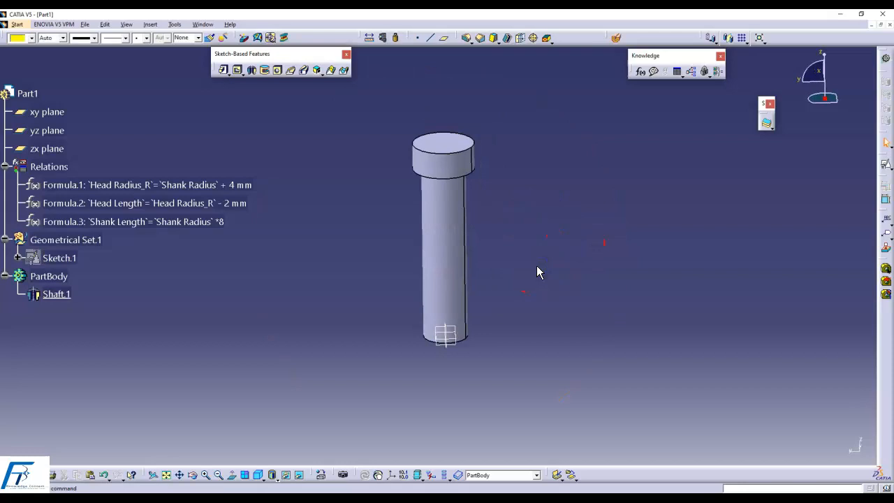
pyautogui.click(176, 25)
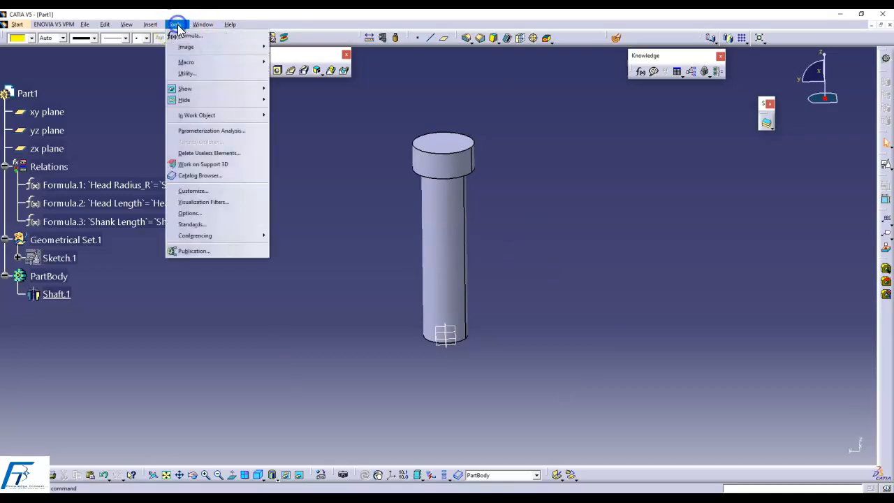
pyautogui.click(260, 186)
pyautogui.moveTo(0, 172); pyautogui.dragTo(633, 55)
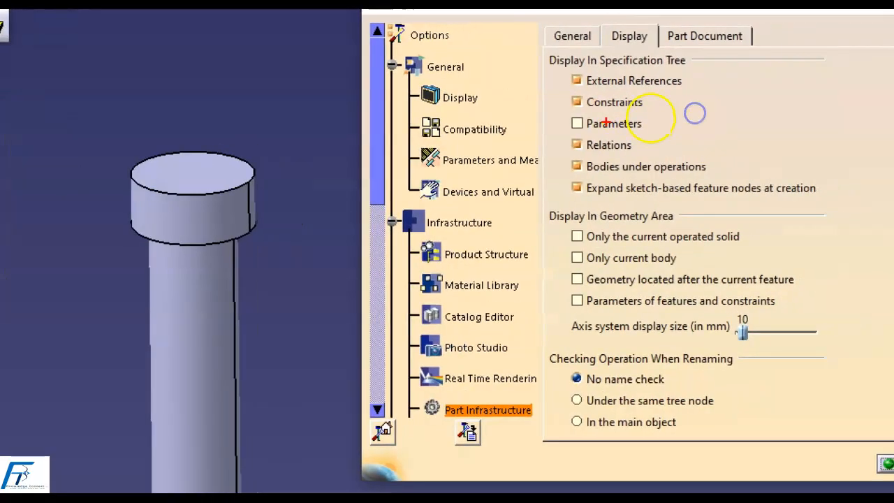
pyautogui.moveTo(555, 103)
pyautogui.mouseDown()
pyautogui.moveTo(588, 132)
pyautogui.moveTo(654, 138)
pyautogui.mouseUp()
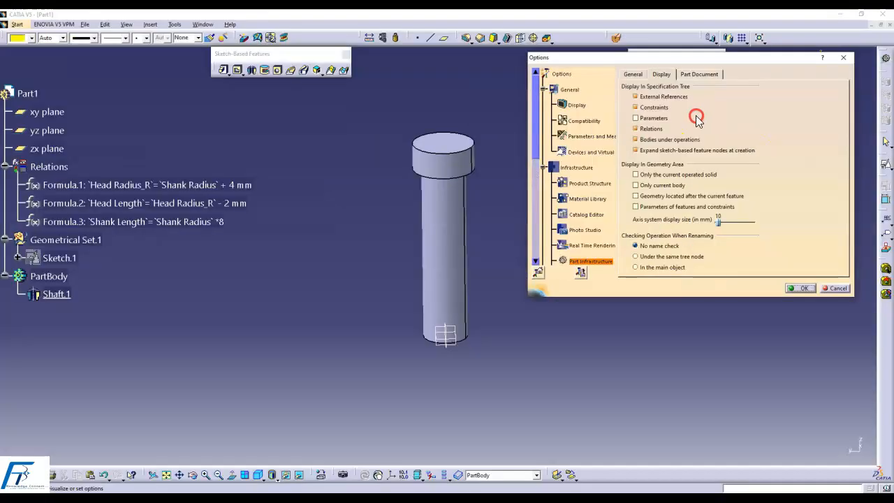
pyautogui.click(577, 123)
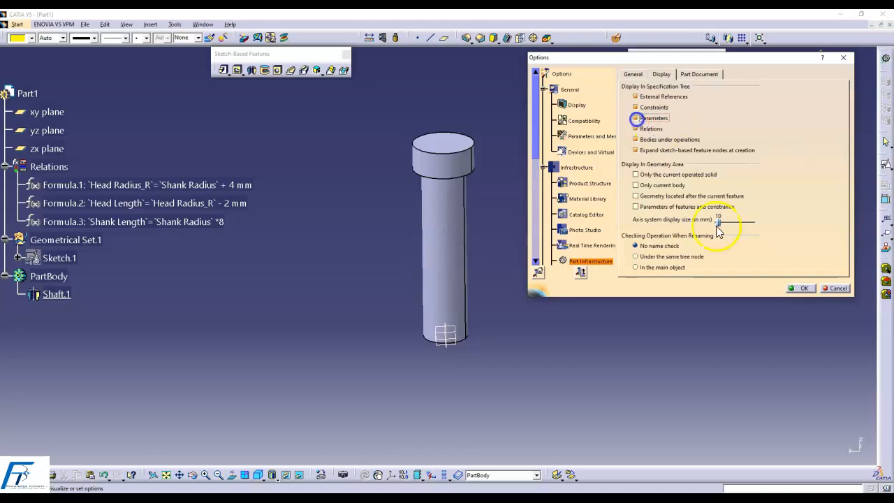
pyautogui.click(805, 287)
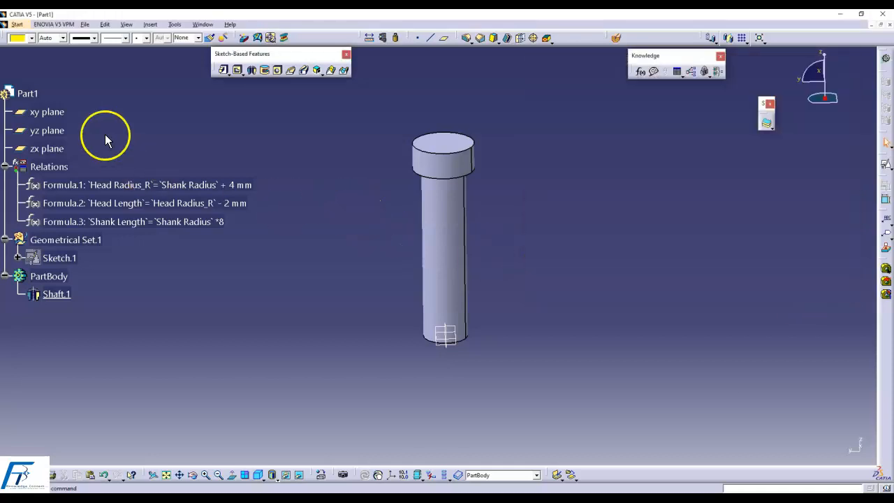
# Step: Open the part's Formulas dialog and select Length with a single value as the type for a new parameter
pyautogui.keyDown('ctrl'); pyautogui.moveTo(512, 245); pyautogui.dragTo(517, 218, button='middle'); pyautogui.keyUp('ctrl')
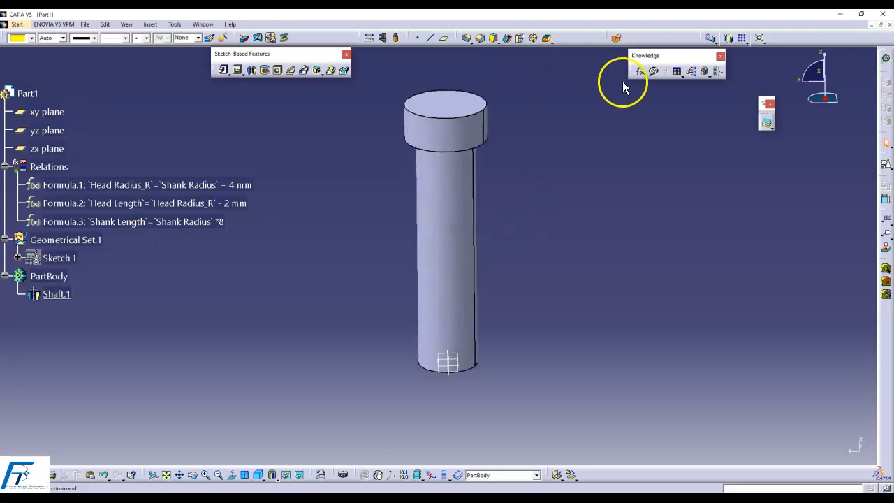
pyautogui.click(638, 71)
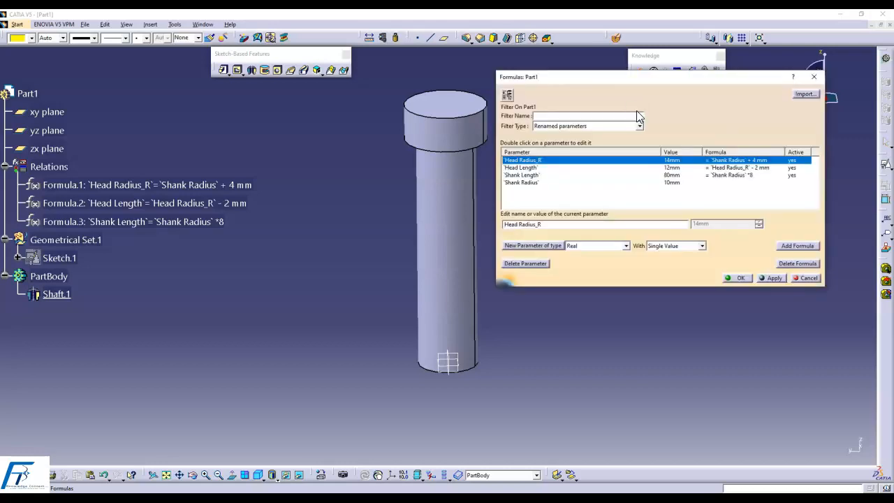
pyautogui.moveTo(385, 183); pyautogui.dragTo(326, 186, button='middle')
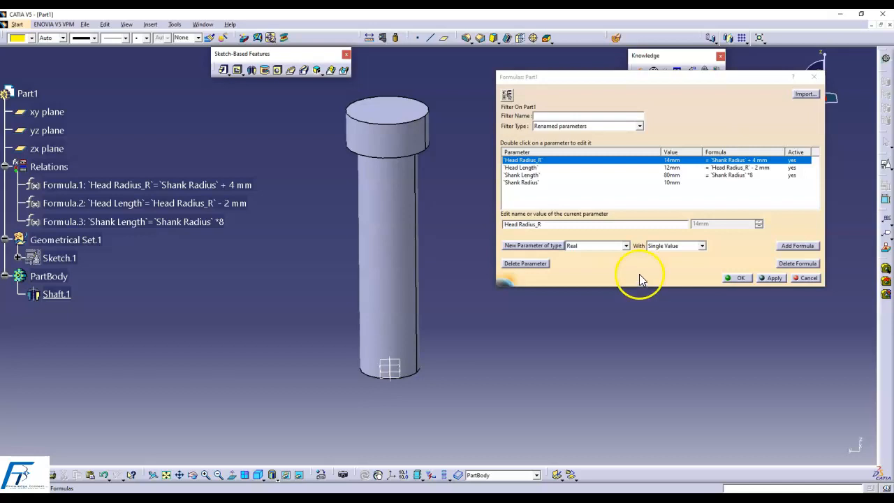
pyautogui.click(628, 247)
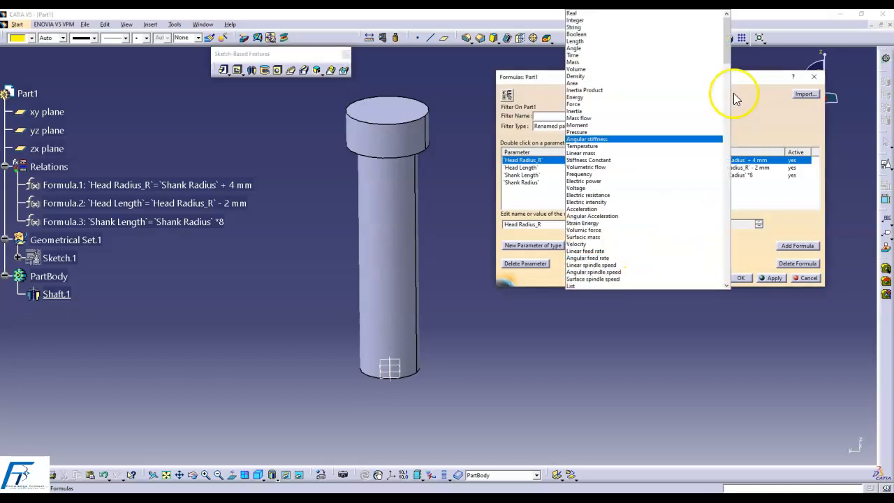
pyautogui.click(651, 41)
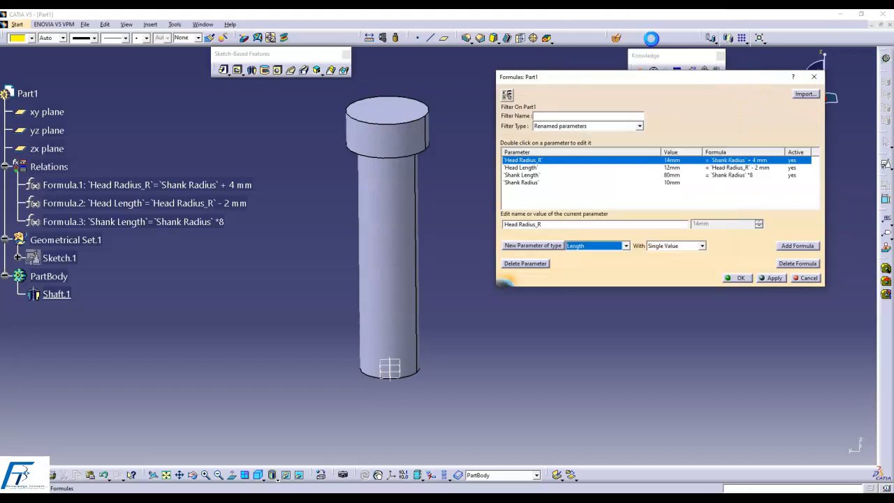
pyautogui.moveTo(631, 79); pyautogui.dragTo(595, 59)
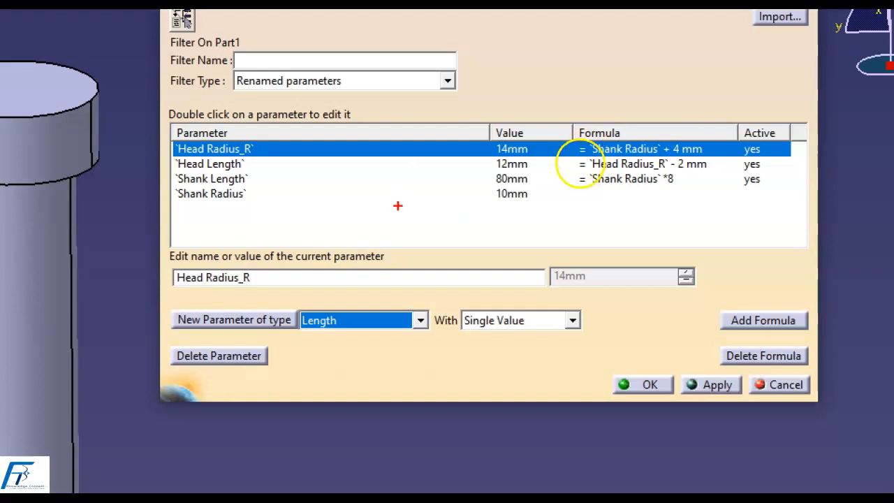
pyautogui.moveTo(184, 292)
pyautogui.mouseDown()
pyautogui.moveTo(167, 300)
pyautogui.moveTo(184, 340)
pyautogui.moveTo(433, 364)
pyautogui.moveTo(452, 328)
pyautogui.moveTo(415, 280)
pyautogui.moveTo(274, 248)
pyautogui.moveTo(115, 283)
pyautogui.mouseUp()
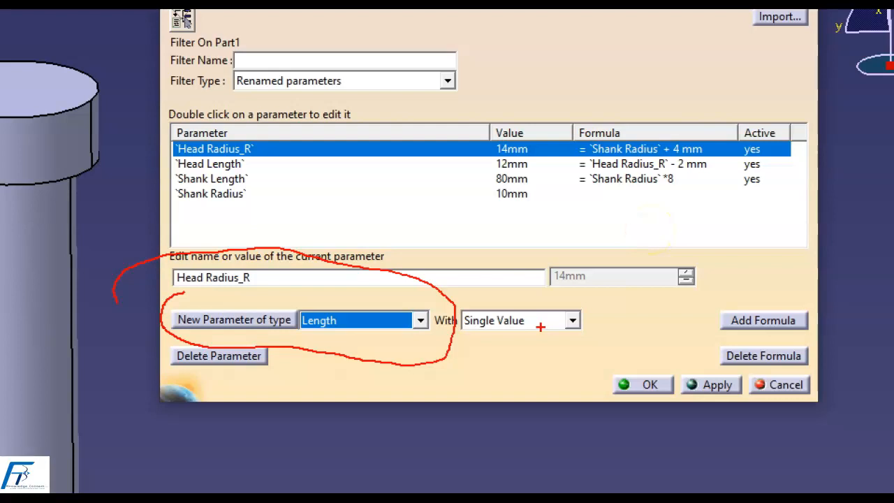
pyautogui.moveTo(332, 308)
pyautogui.mouseDown()
pyautogui.moveTo(346, 314)
pyautogui.moveTo(373, 294)
pyautogui.mouseUp()
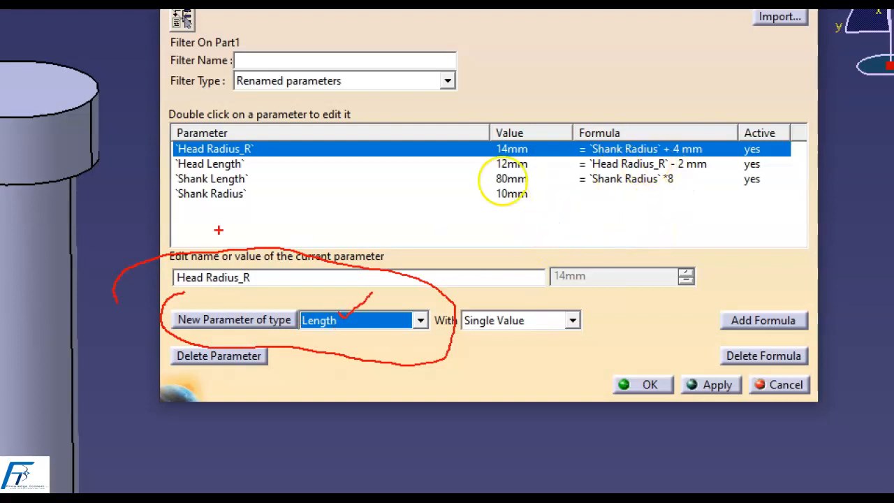
pyautogui.moveTo(534, 189)
pyautogui.mouseDown()
pyautogui.moveTo(509, 180)
pyautogui.moveTo(505, 216)
pyautogui.moveTo(534, 184)
pyautogui.mouseUp()
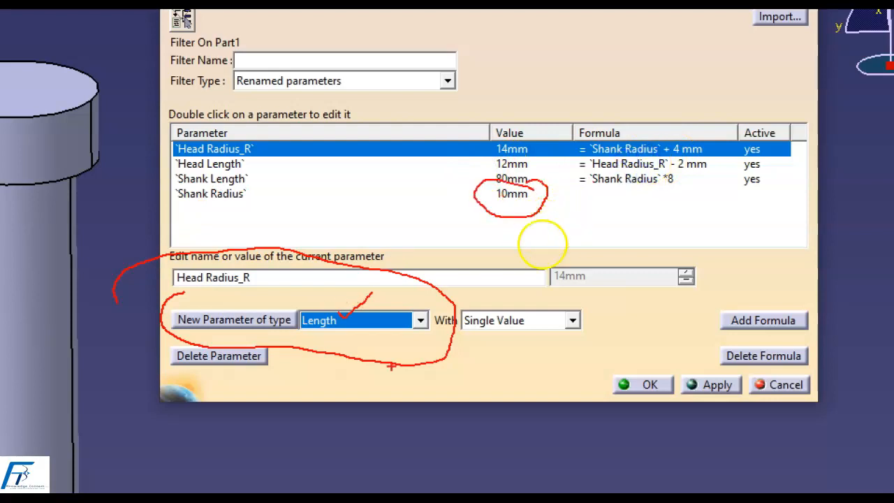
pyautogui.rightClick(651, 247)
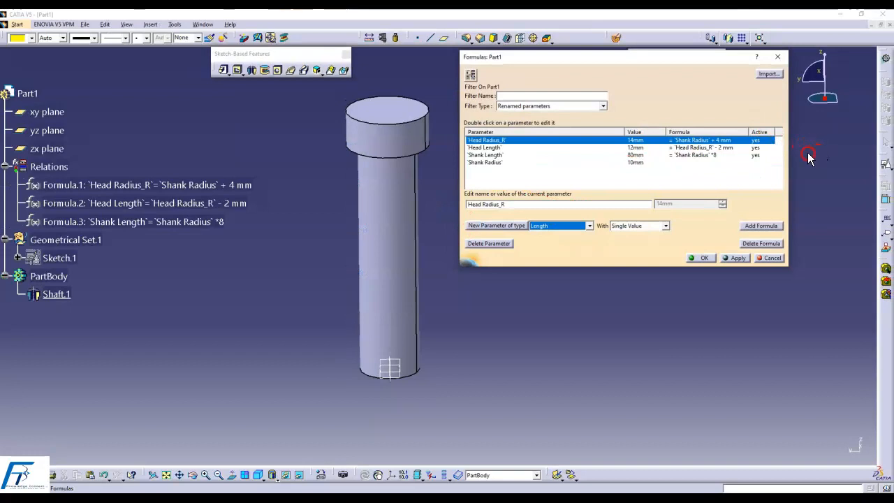
# Step: Create the new length parameter, name it New Shank Radius, set it to 12 mm and show it under Parameters in the tree
pyautogui.click(510, 226)
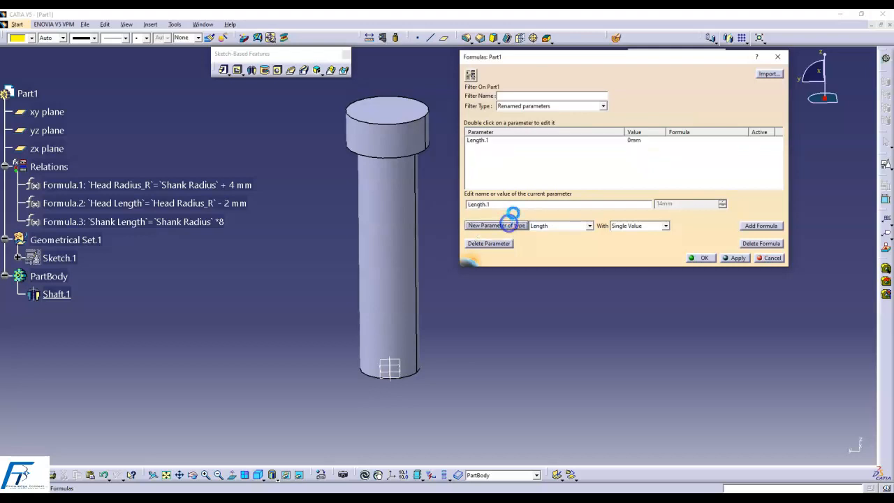
pyautogui.doubleClick(522, 204)
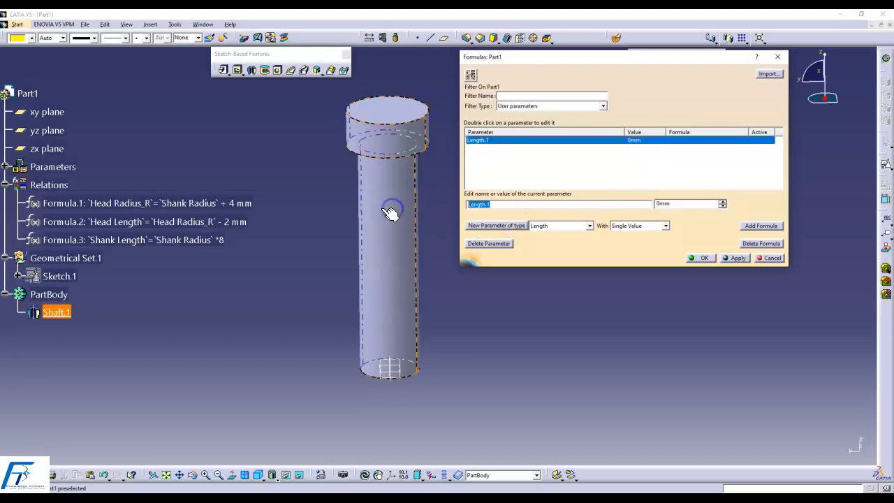
pyautogui.write('New Shank Radius')
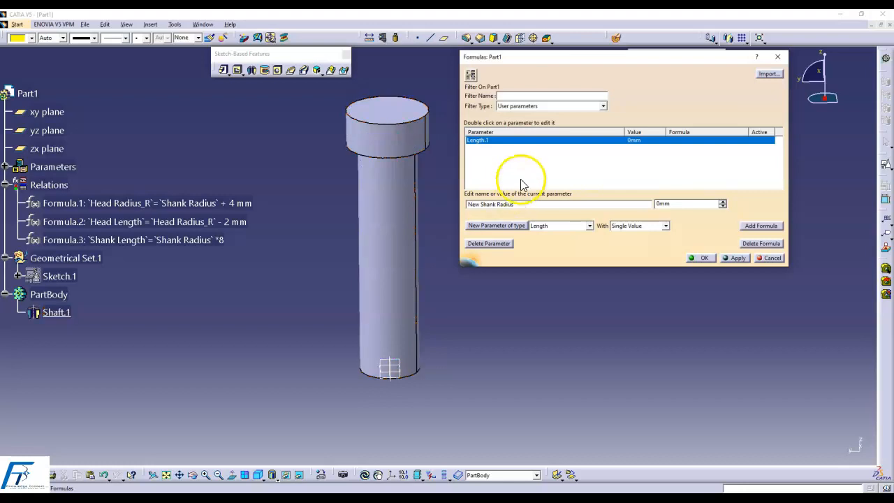
pyautogui.click(675, 204)
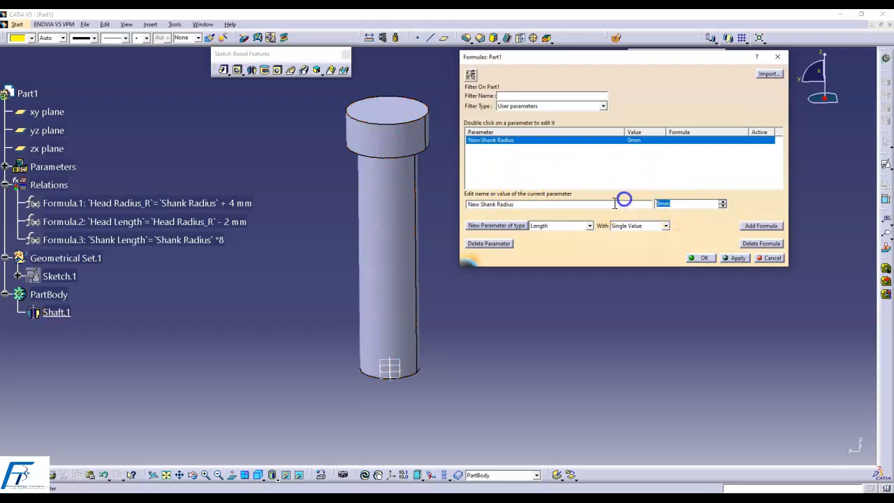
pyautogui.write('12')
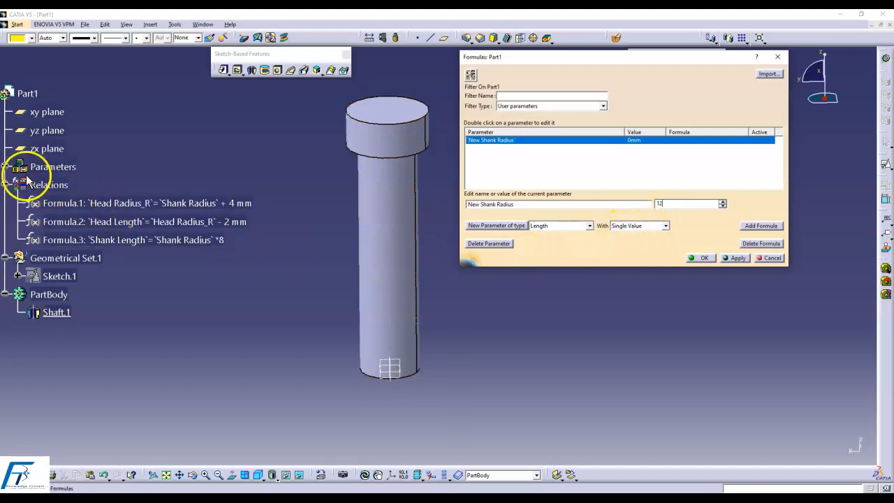
pyautogui.click(7, 167)
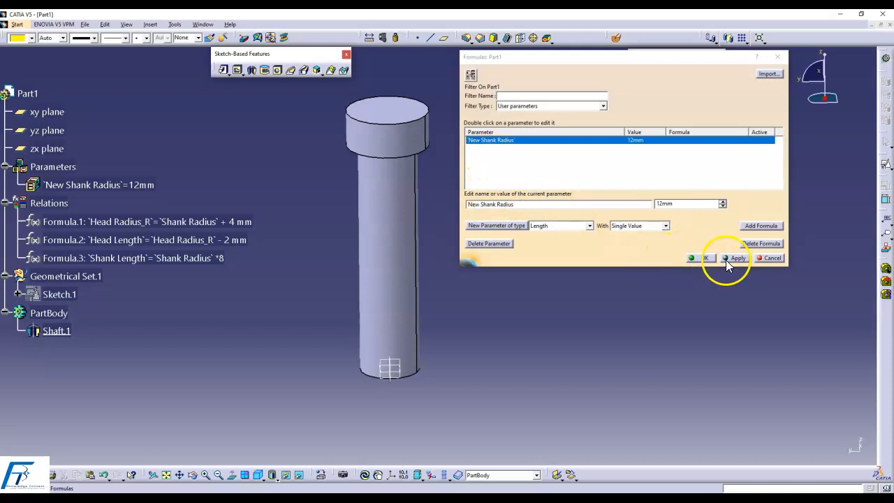
pyautogui.click(700, 258)
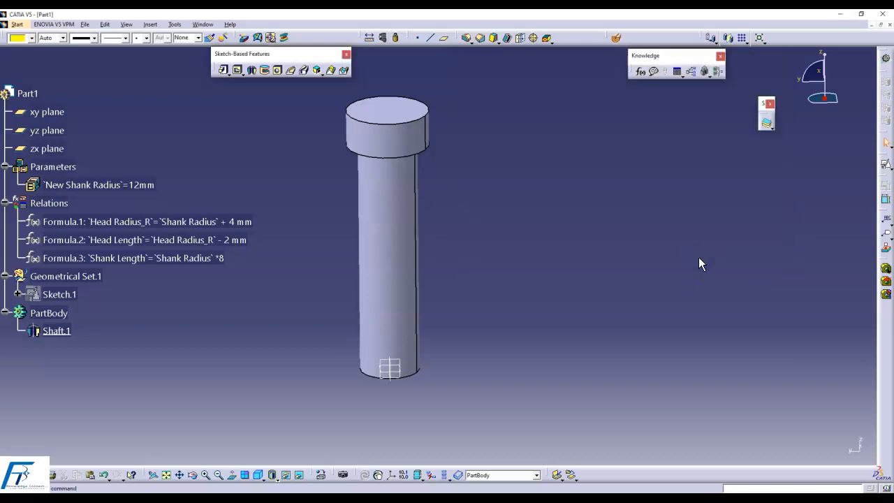
# Step: Edit the New Shank Radius parameter from the specification tree, setting it first to 15 mm and finally to 8 mm
pyautogui.click(640, 71)
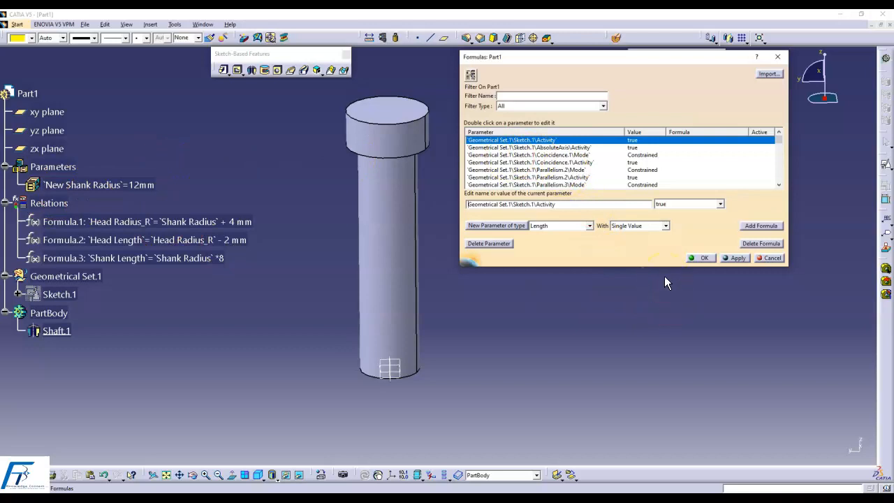
pyautogui.click(703, 258)
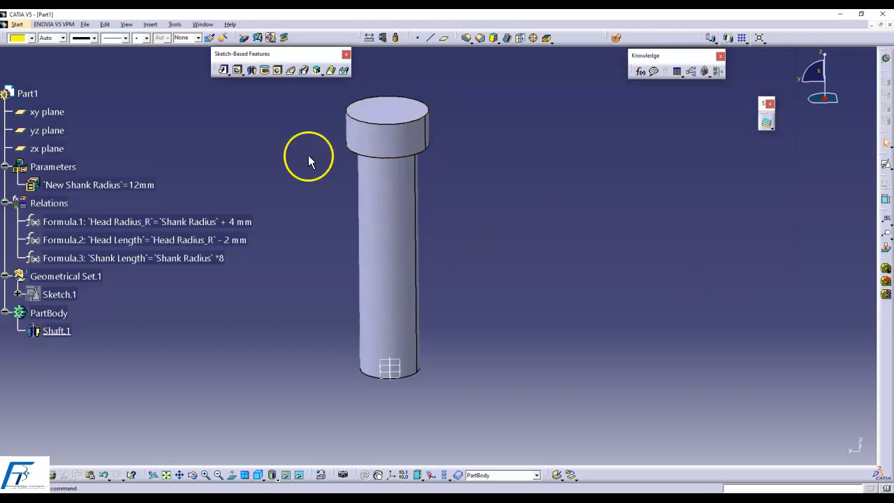
pyautogui.doubleClick(142, 184)
pyautogui.moveTo(245, 191); pyautogui.dragTo(241, 117)
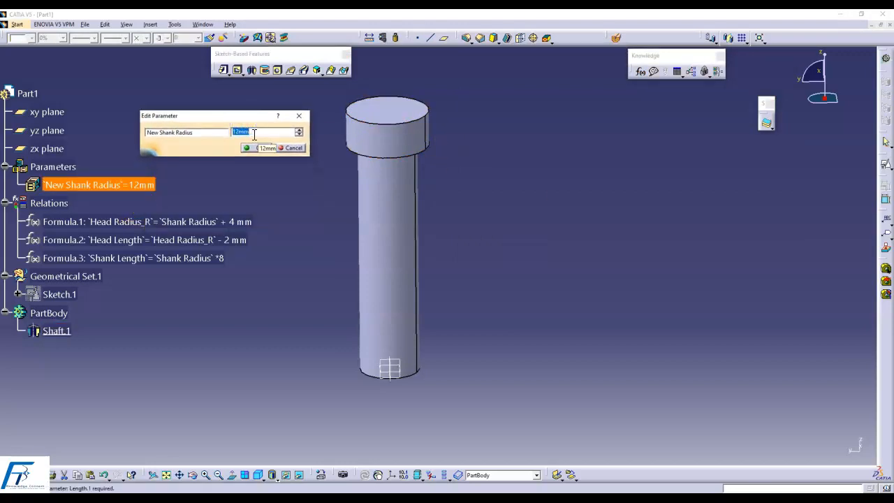
pyautogui.write('15')
pyautogui.click(257, 148)
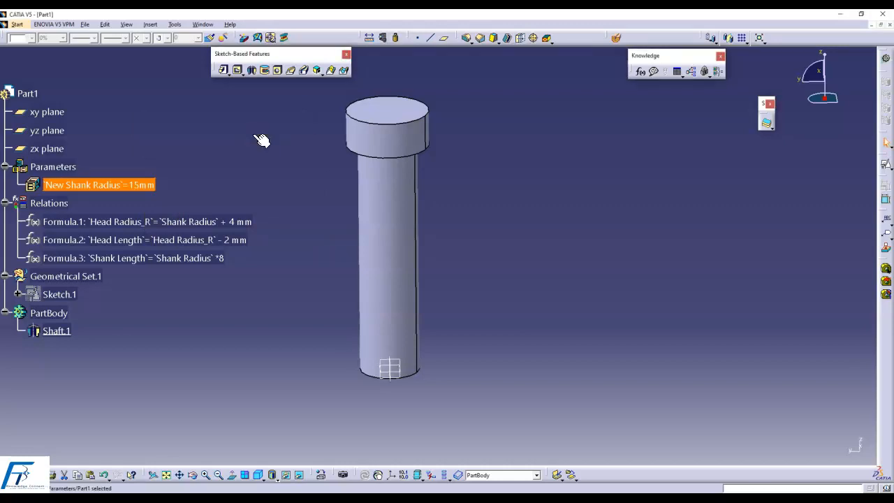
pyautogui.doubleClick(150, 186)
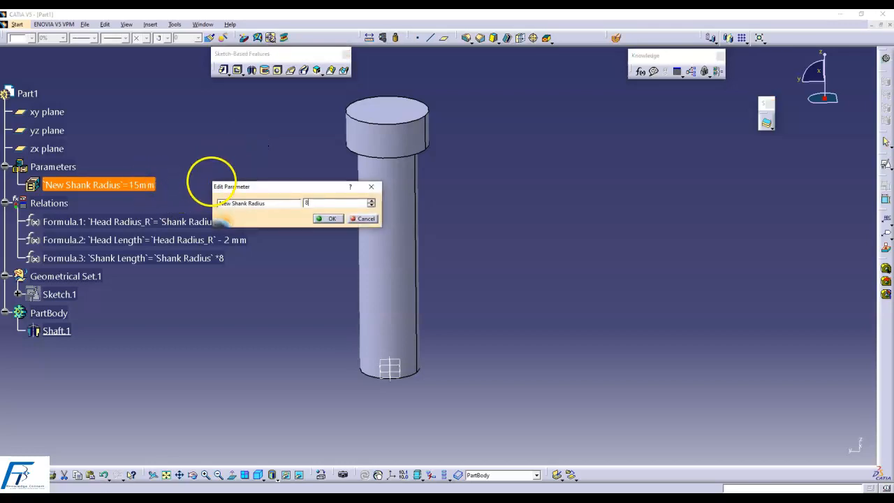
pyautogui.press('Return')
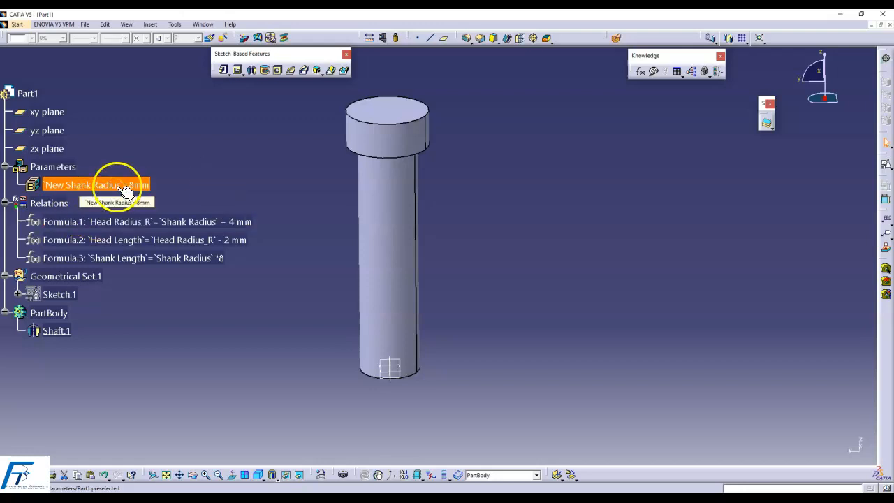
# Step: Disable the display of parameters in the specification tree through the Part Infrastructure display options
pyautogui.click(175, 25)
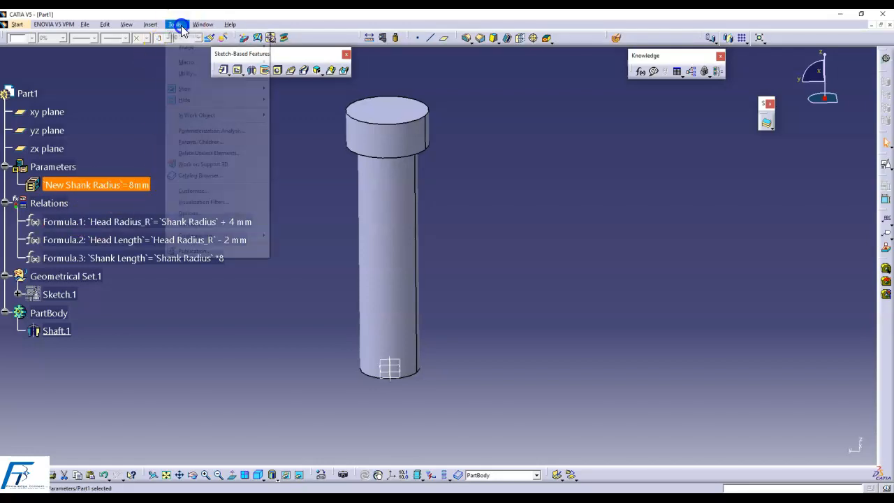
pyautogui.click(191, 215)
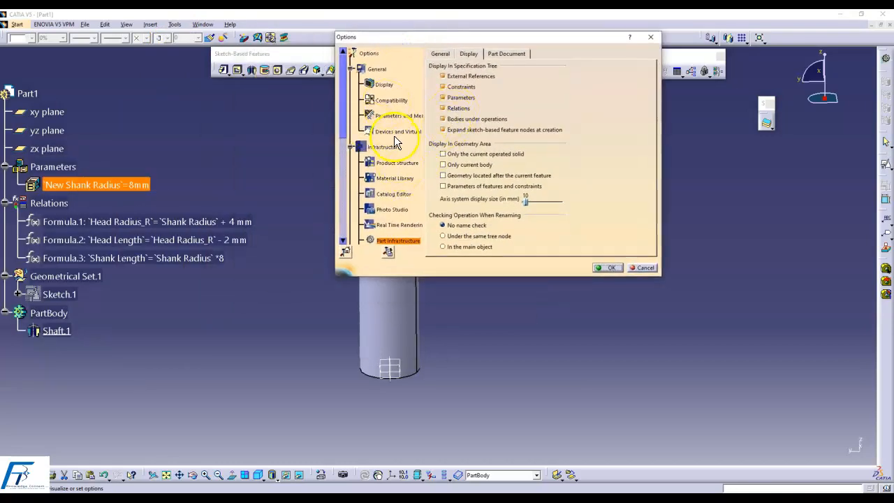
pyautogui.click(447, 98)
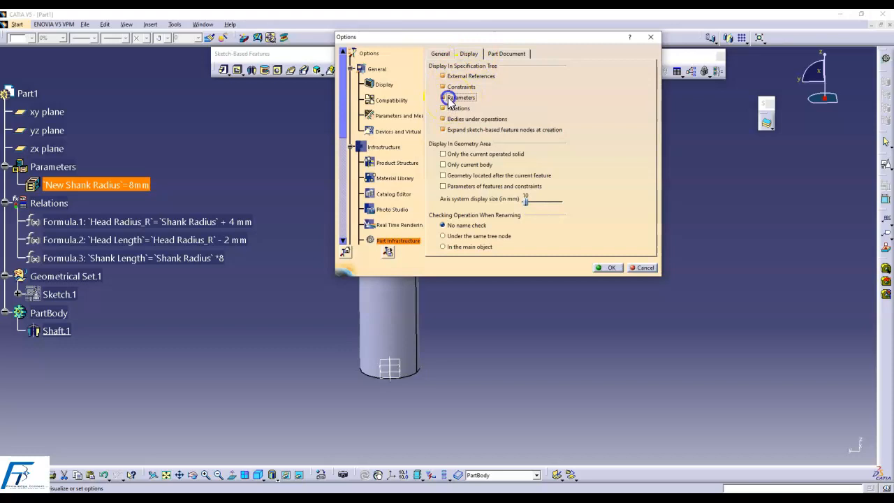
pyautogui.click(605, 267)
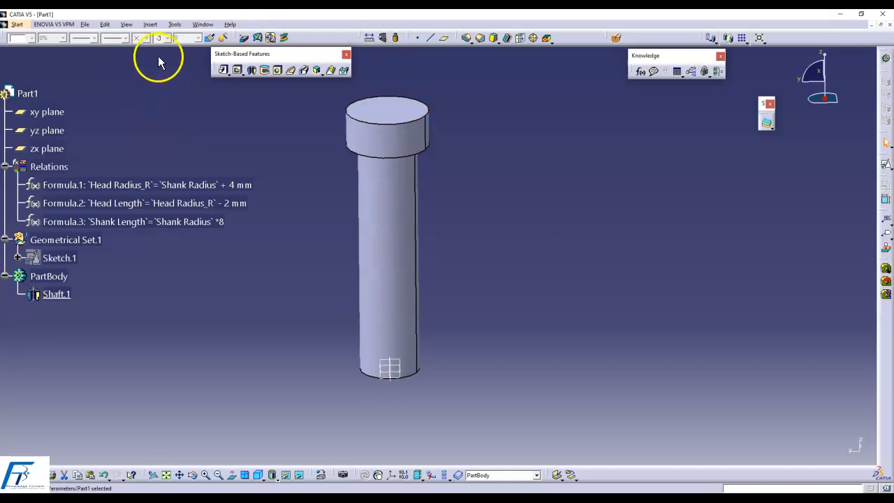
# Step: Re-enable the display of parameters in the specification tree through the Part Infrastructure display options
pyautogui.click(174, 23)
pyautogui.click(180, 215)
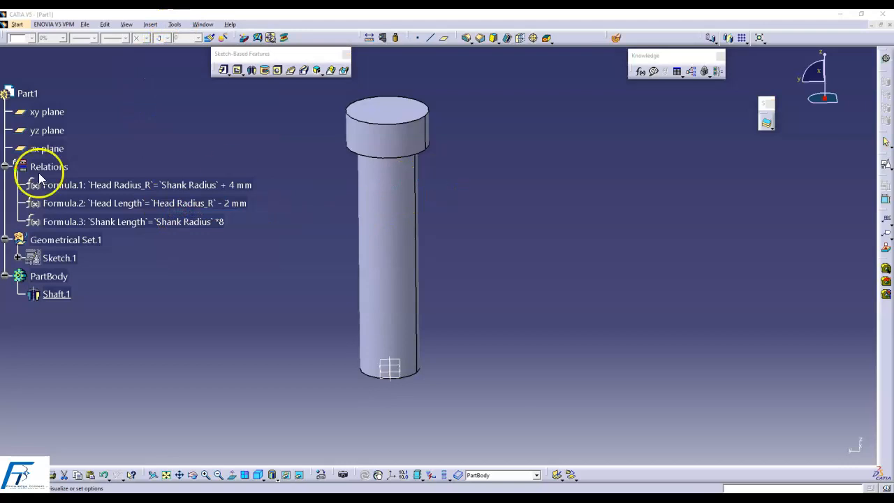
pyautogui.click(522, 129)
pyautogui.click(704, 301)
pyautogui.click(664, 300)
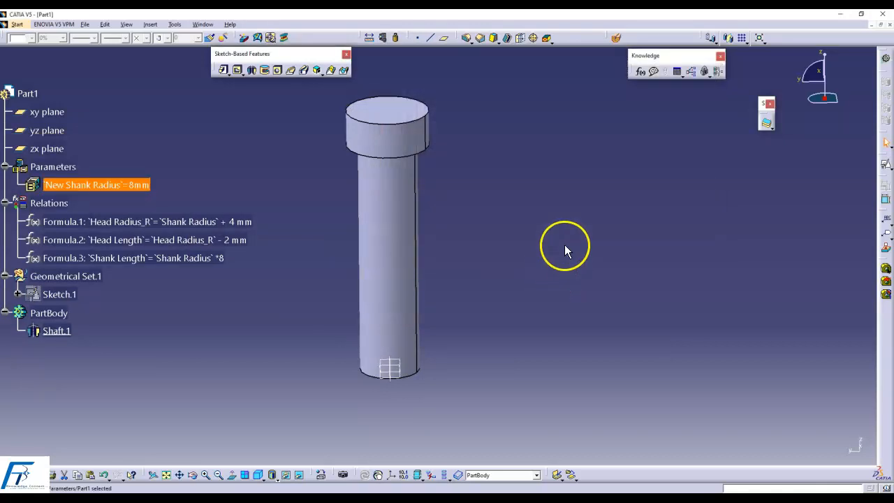
# Step: Examine the formulas and parameters of the shaft and the New Shank Radius parameter in the Formulas dialog, filtering by Renamed parameters
pyautogui.moveTo(517, 222); pyautogui.dragTo(318, 373, button='middle')
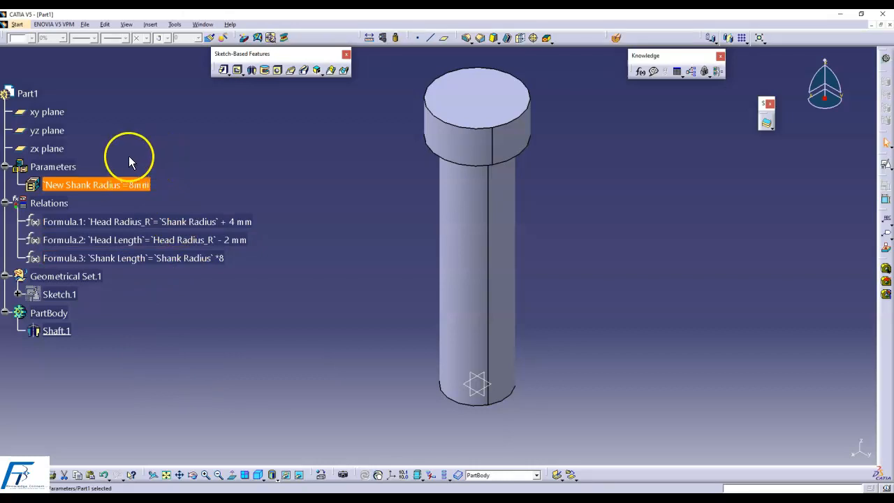
pyautogui.click(133, 185)
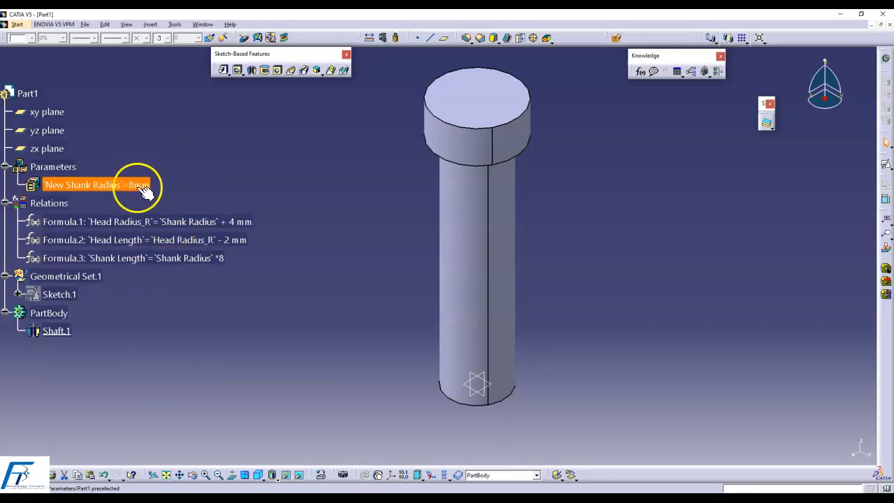
pyautogui.click(637, 72)
pyautogui.click(638, 71)
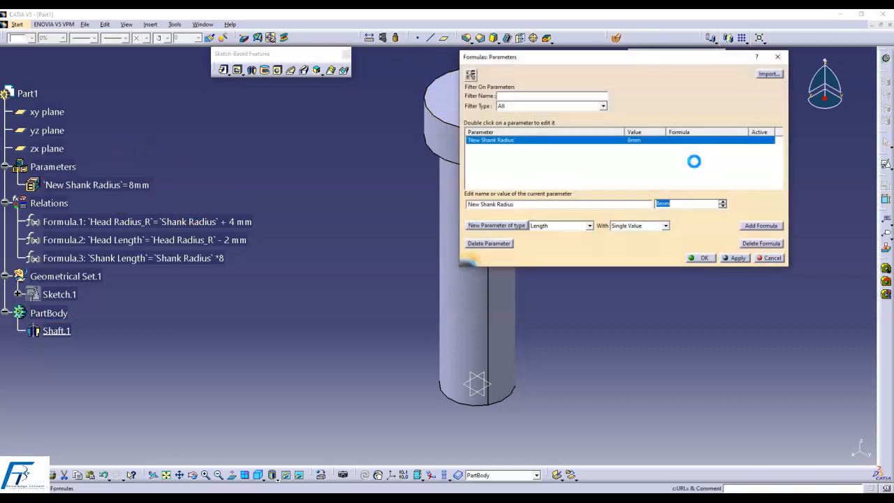
pyautogui.click(517, 292)
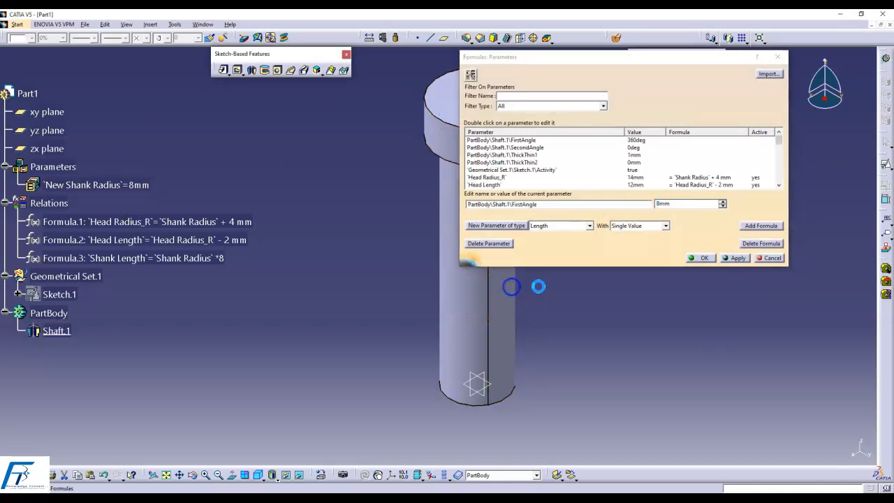
pyautogui.click(551, 106)
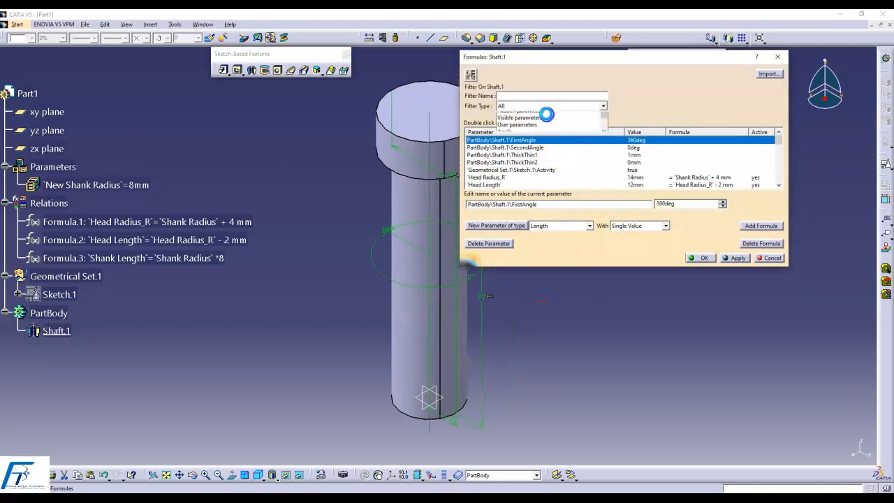
pyautogui.click(530, 120)
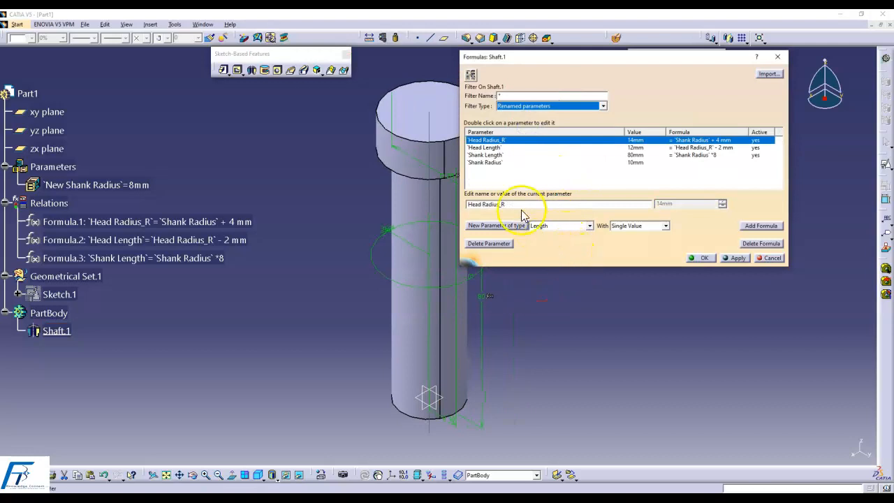
pyautogui.click(120, 183)
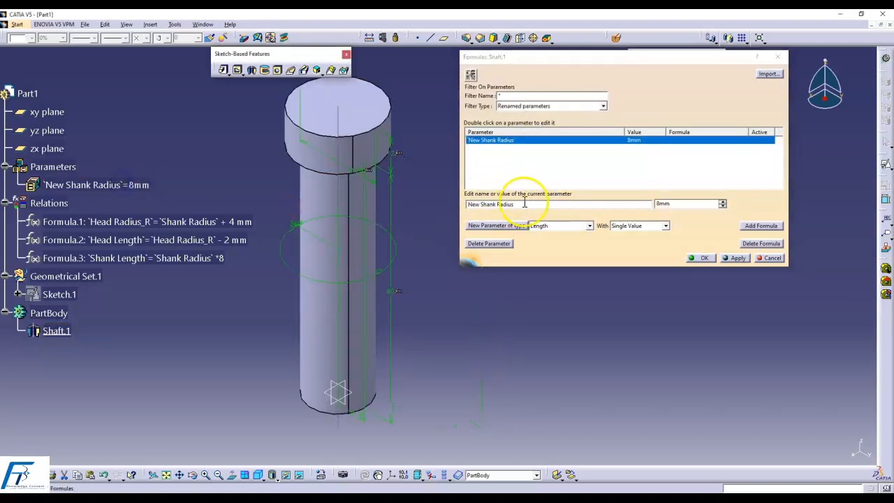
pyautogui.click(577, 109)
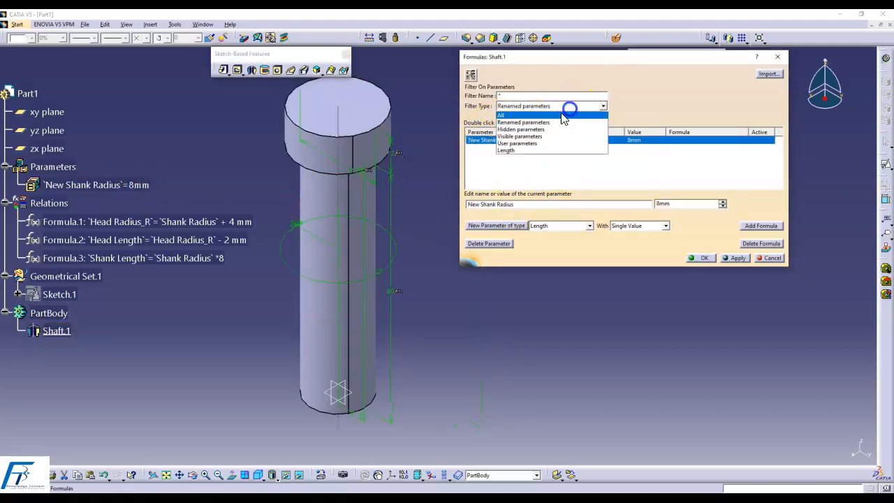
pyautogui.click(524, 116)
pyautogui.click(770, 258)
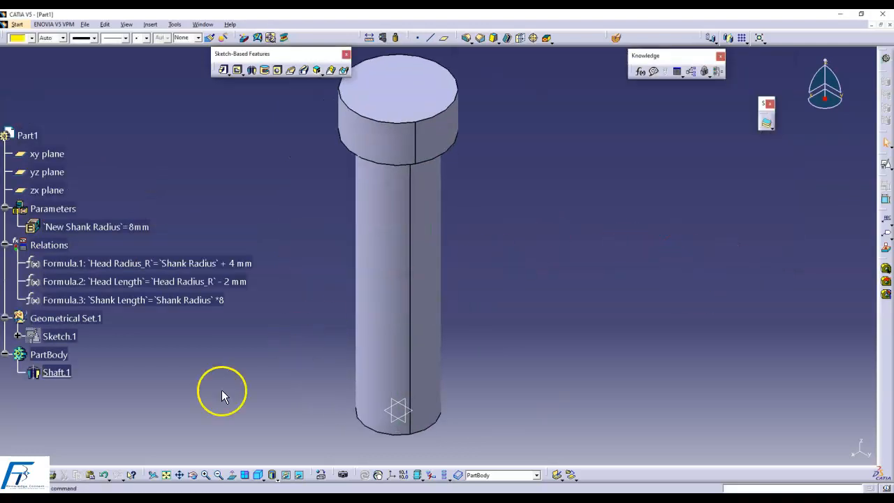
# Step: Open Sketch.1 for editing and set New Shank Radius to 12 mm in the Formulas dialog, filtered to Renamed parameters
pyautogui.doubleClick(60, 336)
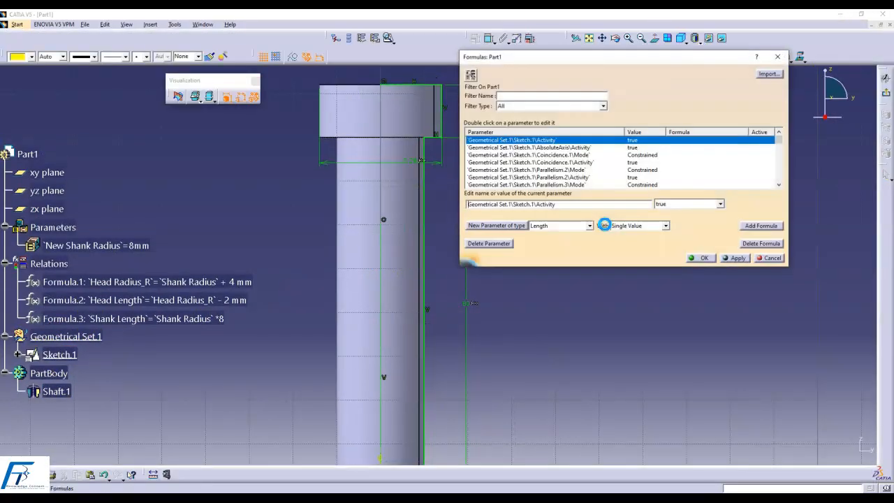
pyautogui.click(545, 106)
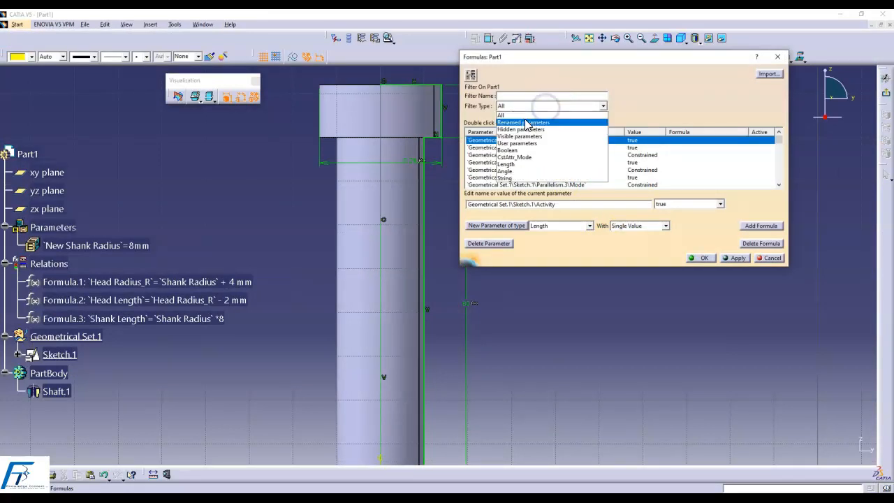
pyautogui.click(534, 123)
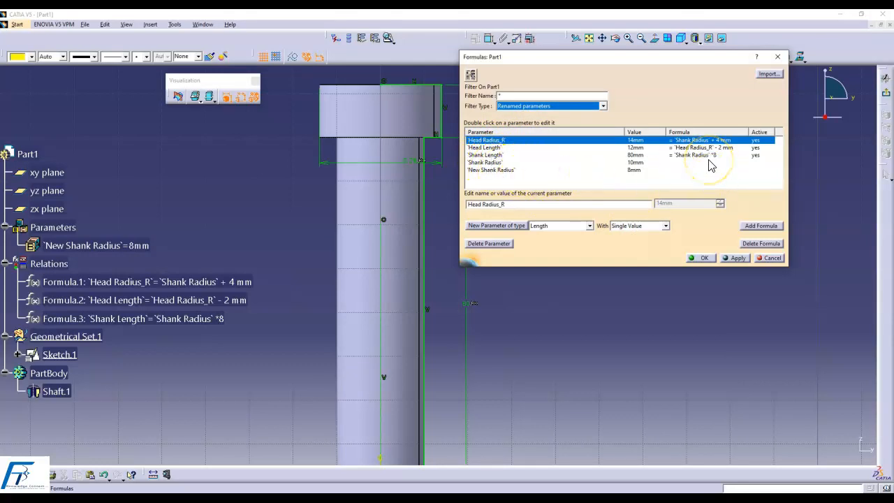
pyautogui.click(640, 171)
pyautogui.doubleClick(681, 204)
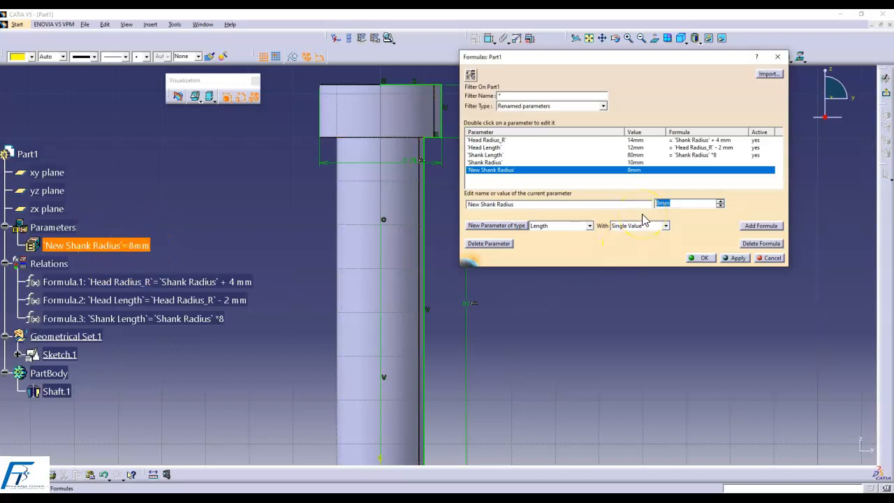
pyautogui.click(738, 258)
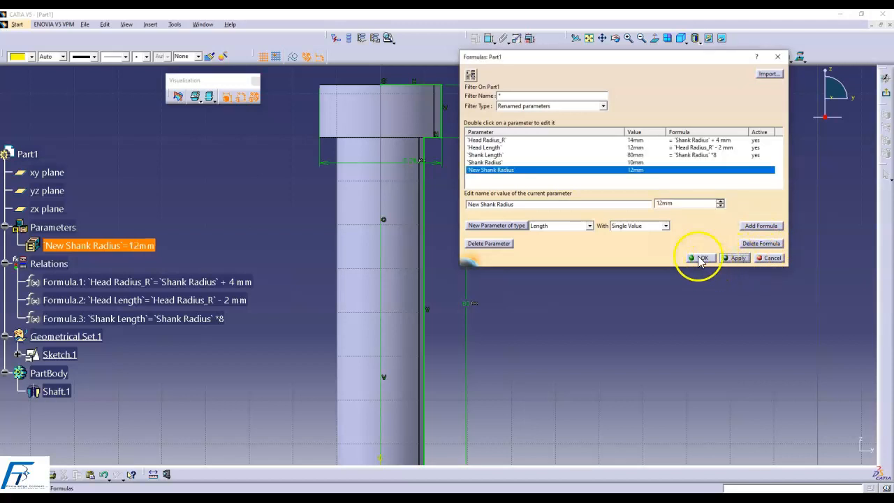
pyautogui.click(707, 259)
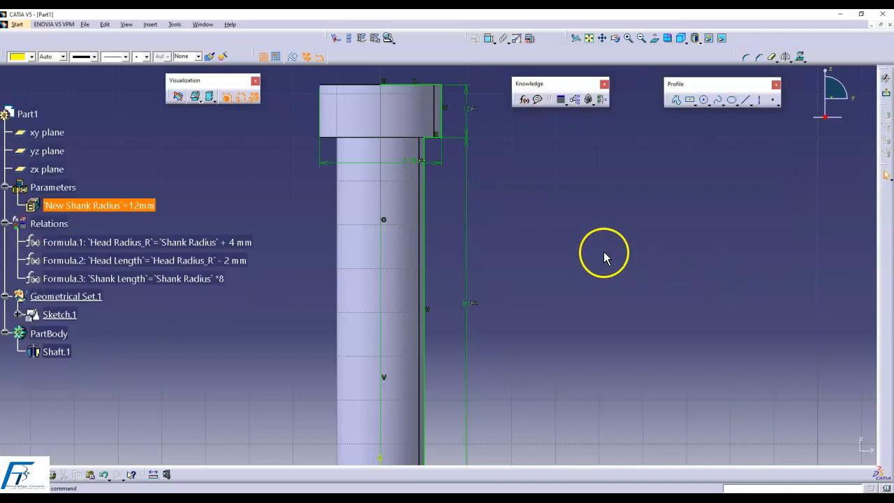
# Step: Turn off the With value option of the Parameter Tree View in the Parameters and Measure settings
pyautogui.scroll(-1, 604, 249)
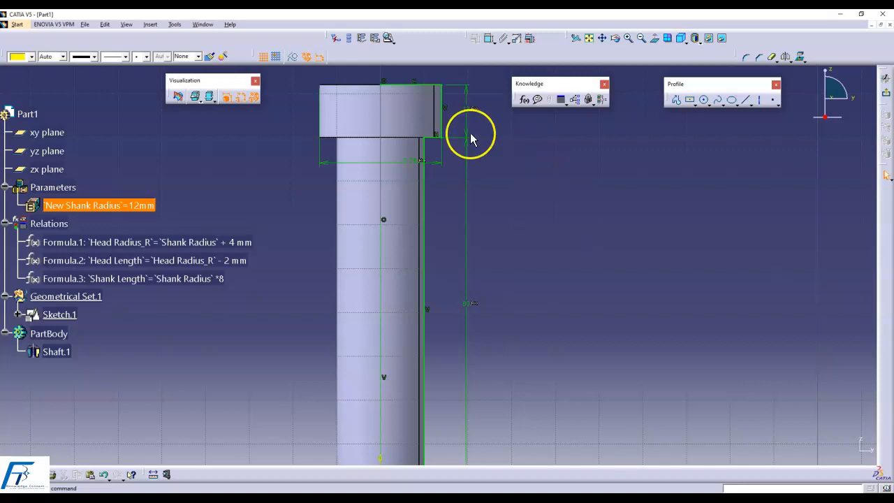
pyautogui.click(174, 24)
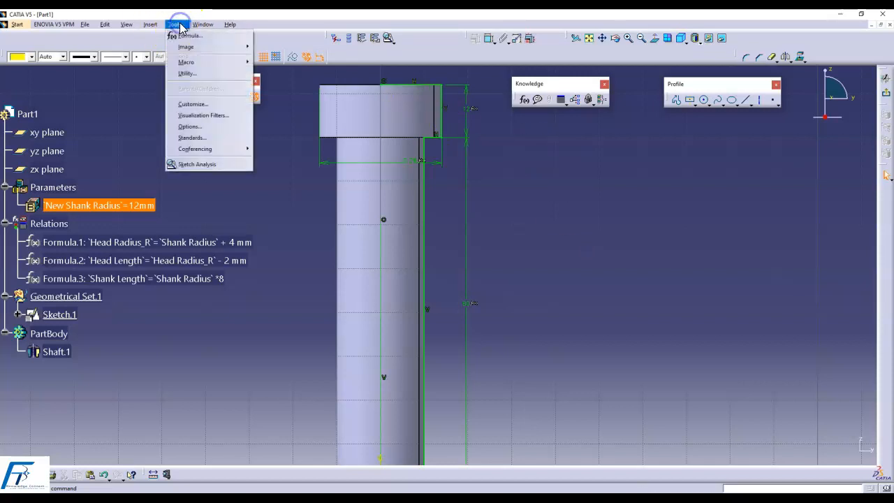
pyautogui.click(206, 130)
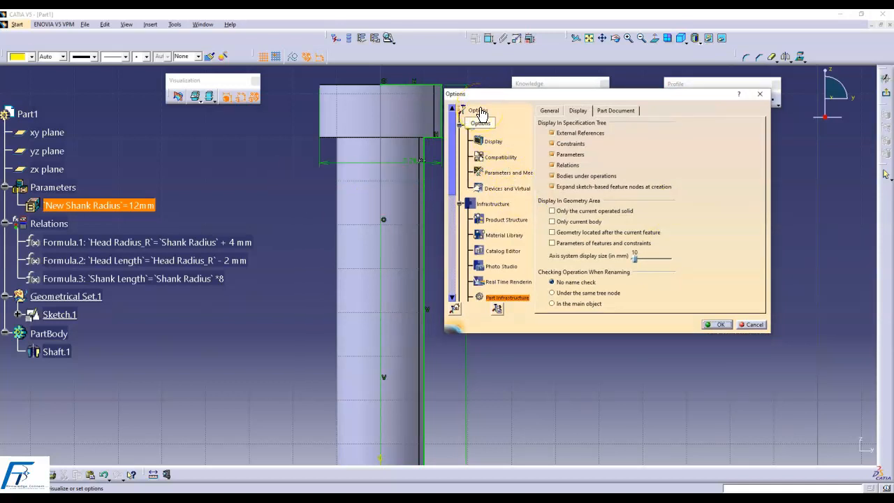
pyautogui.click(507, 174)
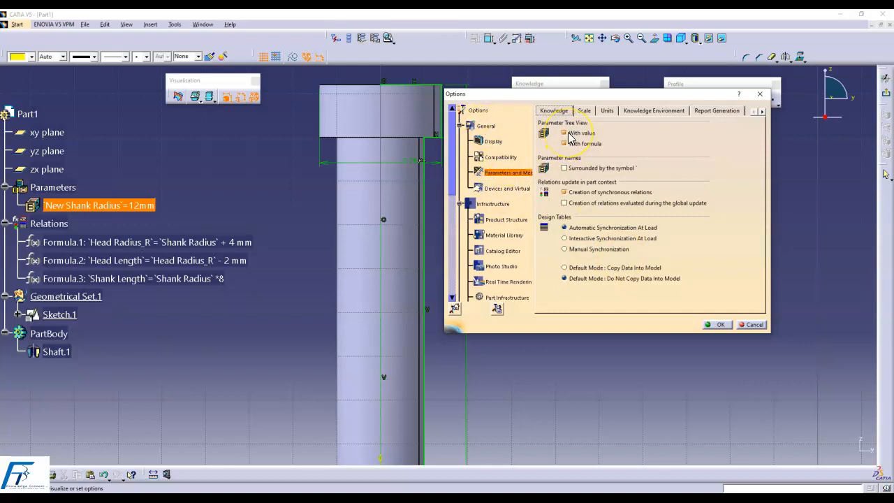
pyautogui.click(567, 134)
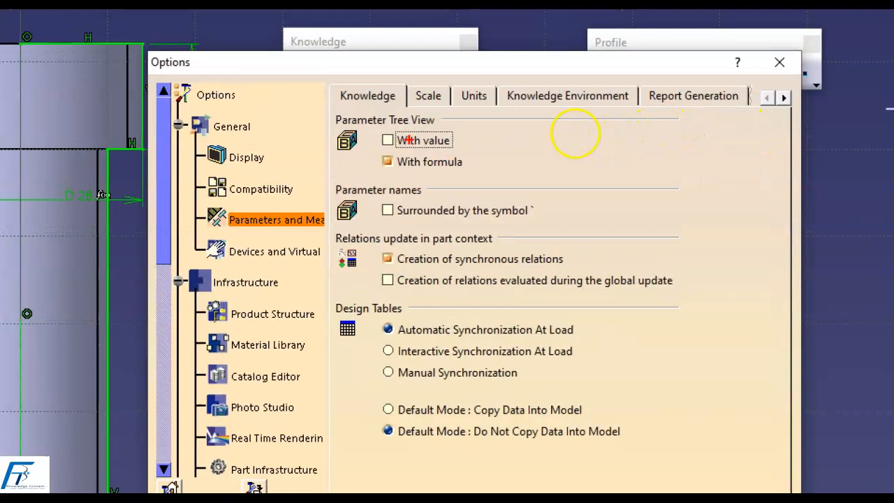
pyautogui.moveTo(361, 120)
pyautogui.mouseDown()
pyautogui.moveTo(449, 167)
pyautogui.moveTo(494, 154)
pyautogui.mouseUp()
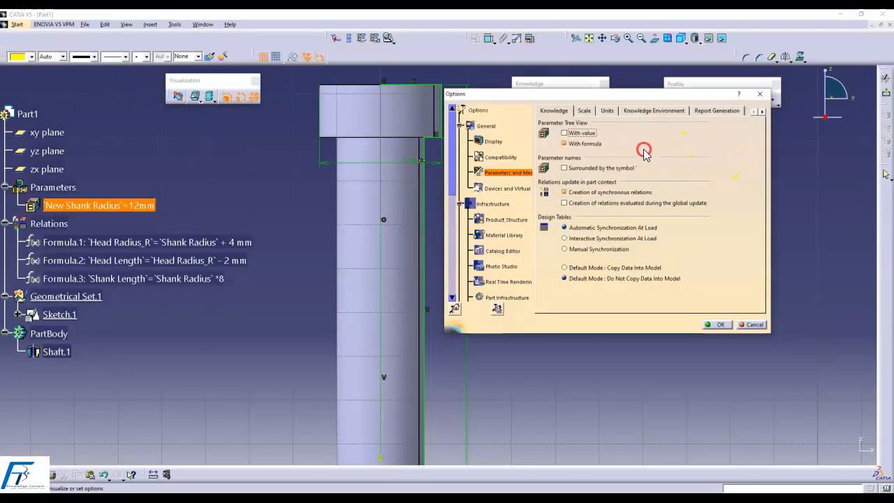
pyautogui.click(573, 137)
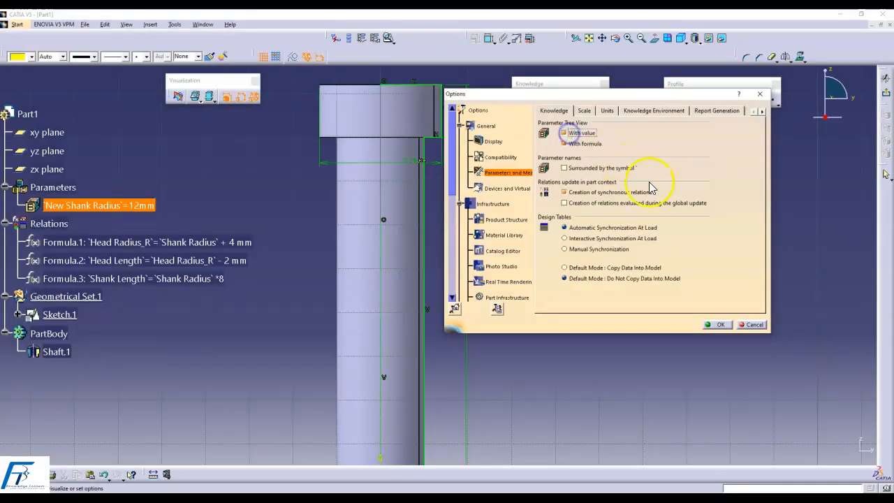
pyautogui.click(567, 133)
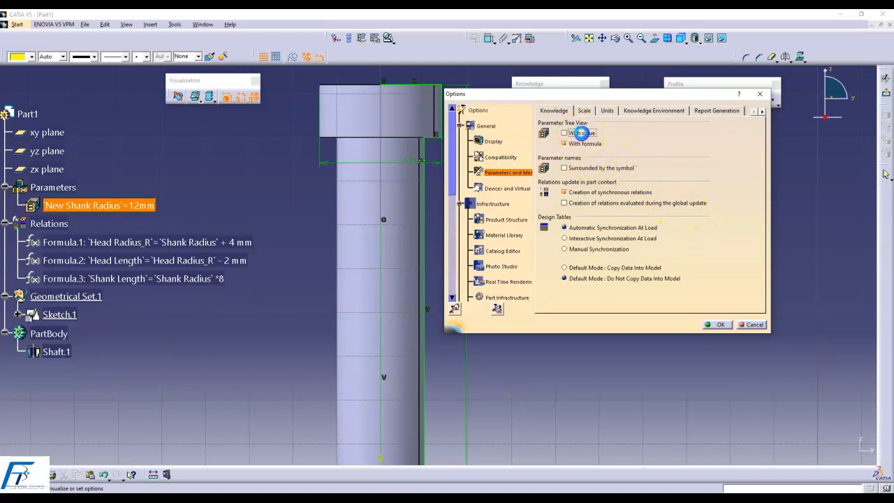
pyautogui.click(724, 326)
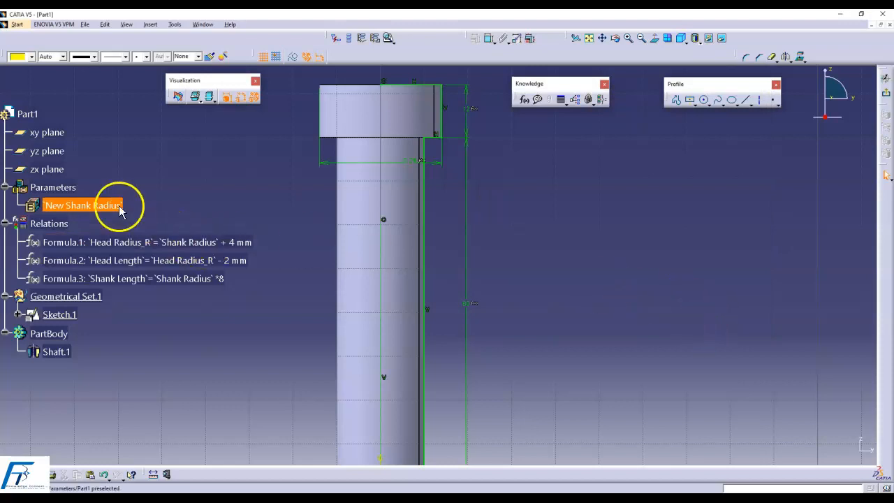
# Step: Edit the New Shank Radius parameter from the specification tree and set it to 8 mm
pyautogui.doubleClick(90, 204)
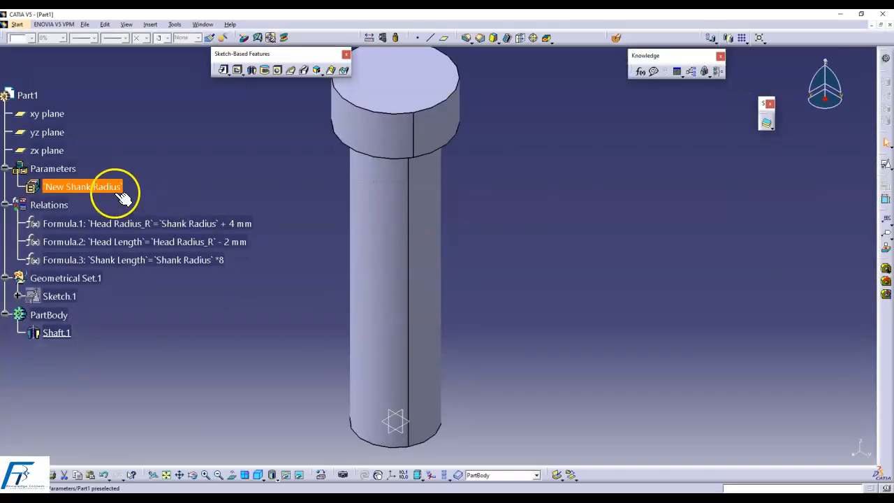
pyautogui.doubleClick(123, 198)
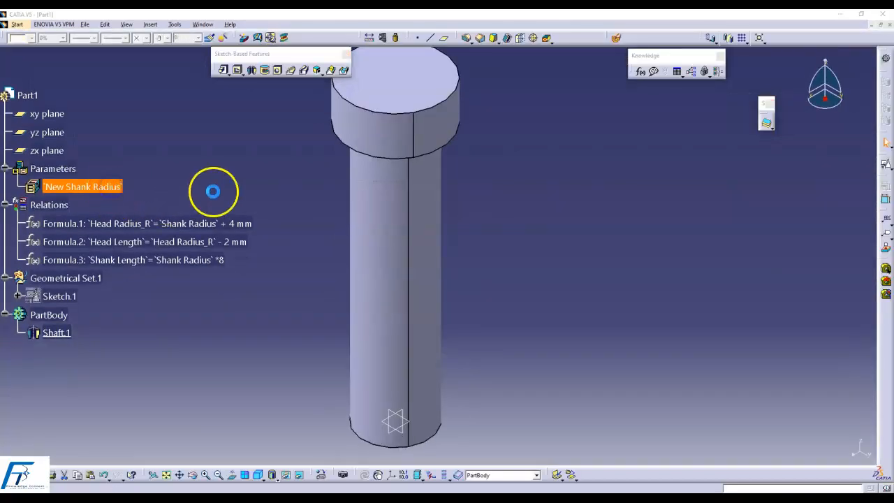
pyautogui.write('15')
pyautogui.click(331, 229)
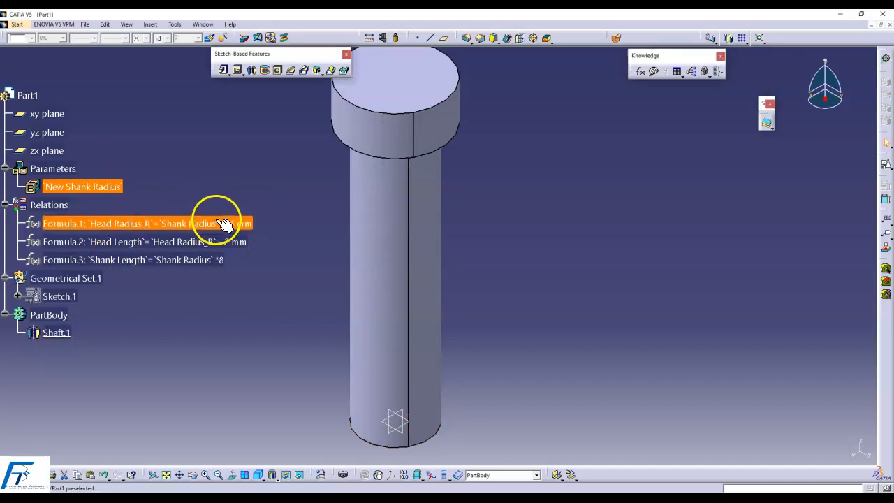
# Step: Turn the With value option of the Parameter Tree View back on in the Parameters and Measure settings
pyautogui.click(174, 24)
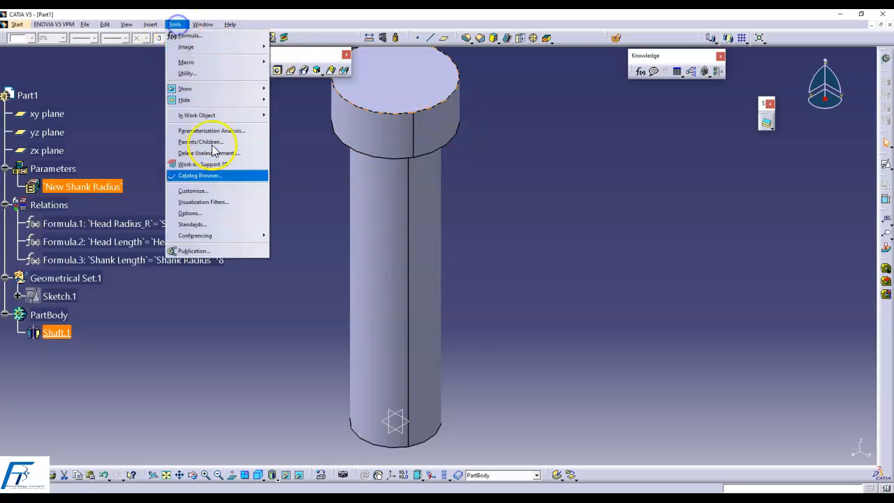
pyautogui.click(190, 213)
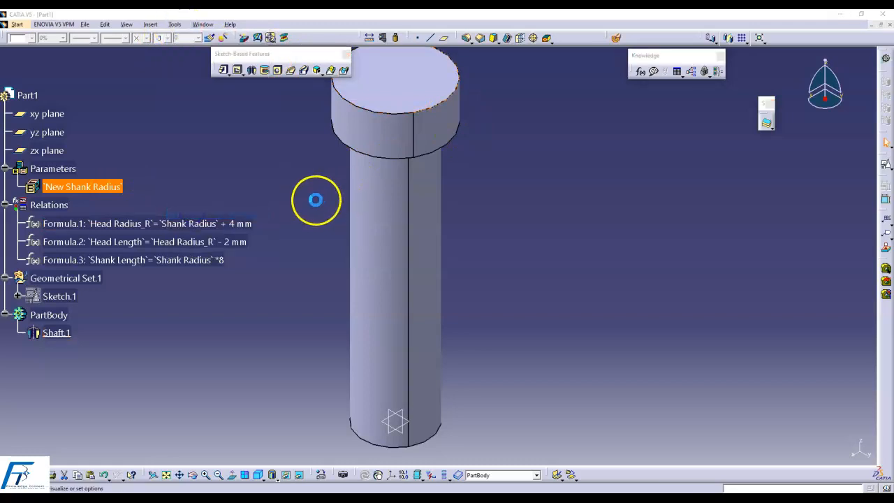
pyautogui.moveTo(428, 134); pyautogui.dragTo(644, 81)
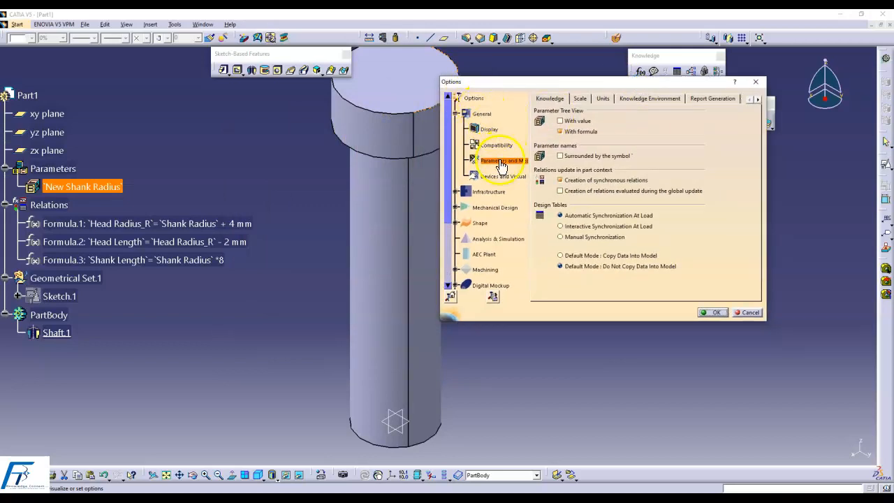
pyautogui.click(561, 121)
pyautogui.click(716, 313)
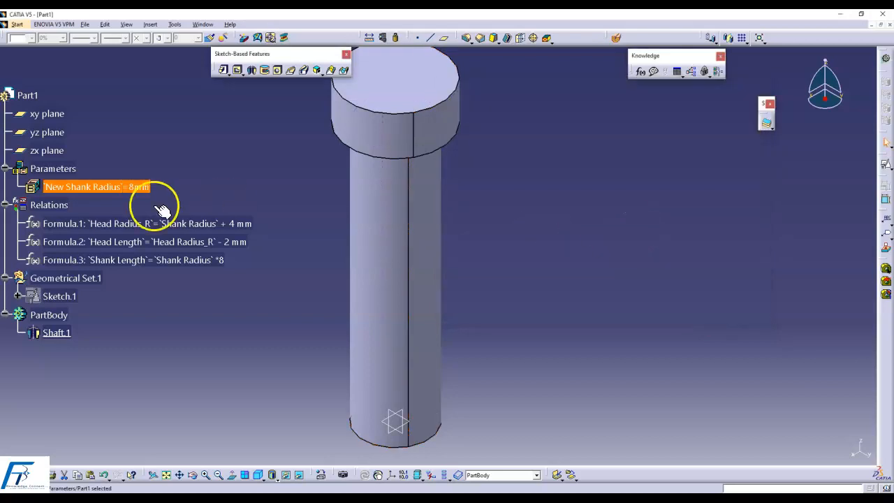
# Step: Edit the New Shank Radius parameter from the specification tree and set it to 15 mm
pyautogui.doubleClick(143, 187)
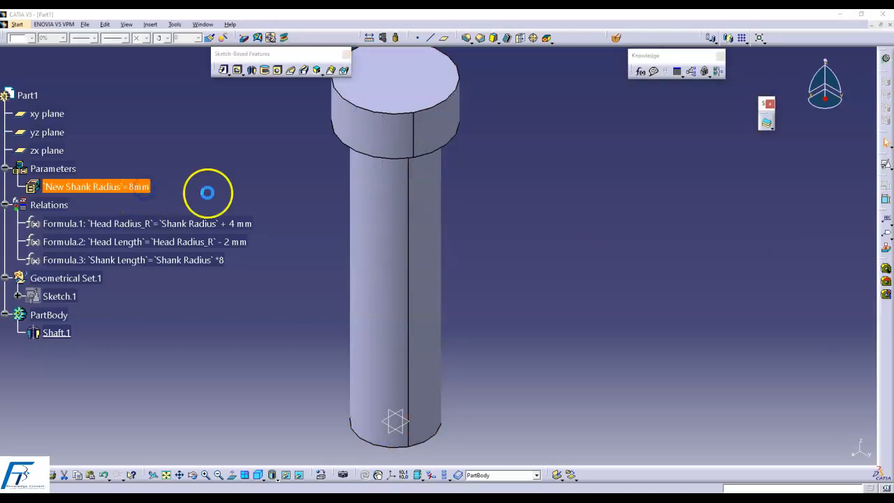
pyautogui.click(406, 211)
pyautogui.click(406, 211)
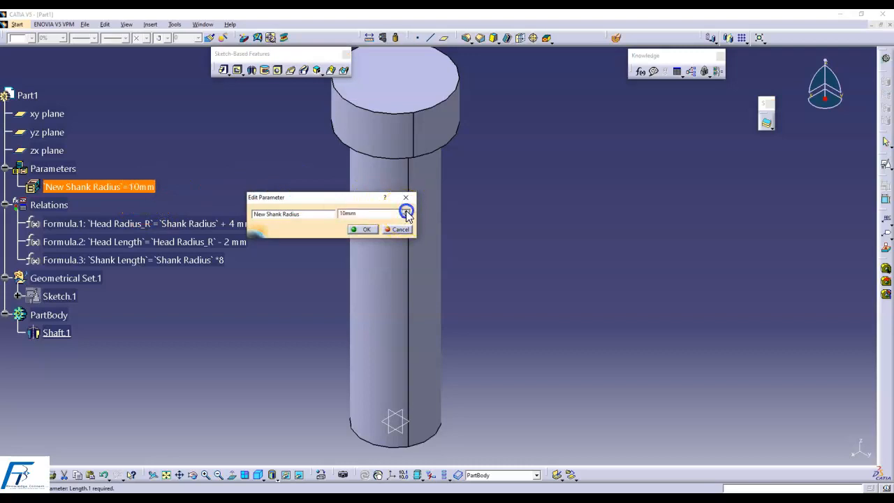
pyautogui.click(406, 211)
pyautogui.click(405, 212)
pyautogui.click(406, 211)
pyautogui.click(406, 212)
pyautogui.click(406, 212)
pyautogui.click(356, 229)
pyautogui.moveTo(503, 223); pyautogui.dragTo(543, 201, button='middle')
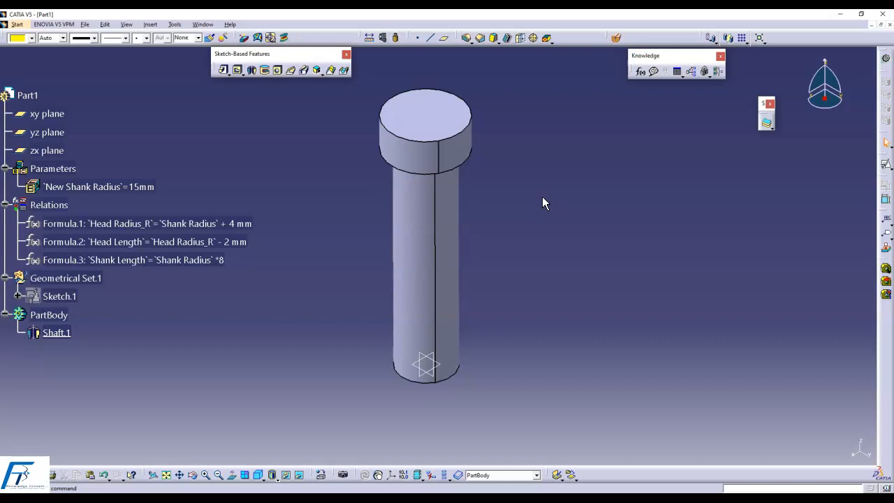
# Step: Add a formula to the Shank Radius parameter in the Formulas dialog, setting it equal to New Shank Radius, and apply it
pyautogui.click(638, 73)
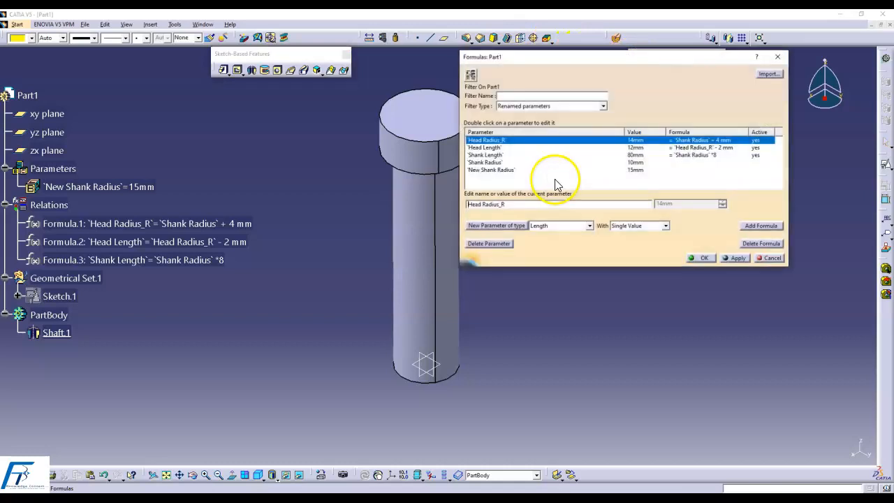
pyautogui.moveTo(573, 287); pyautogui.dragTo(485, 297, button='middle')
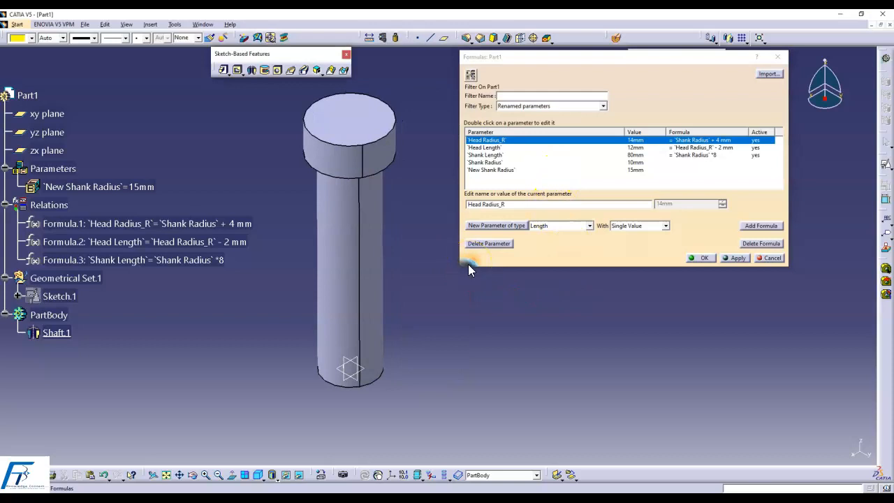
pyautogui.click(489, 162)
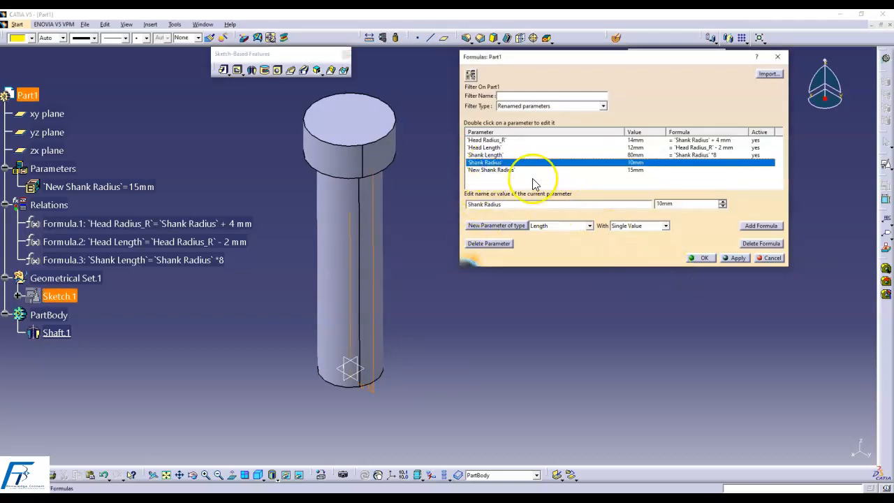
pyautogui.click(504, 169)
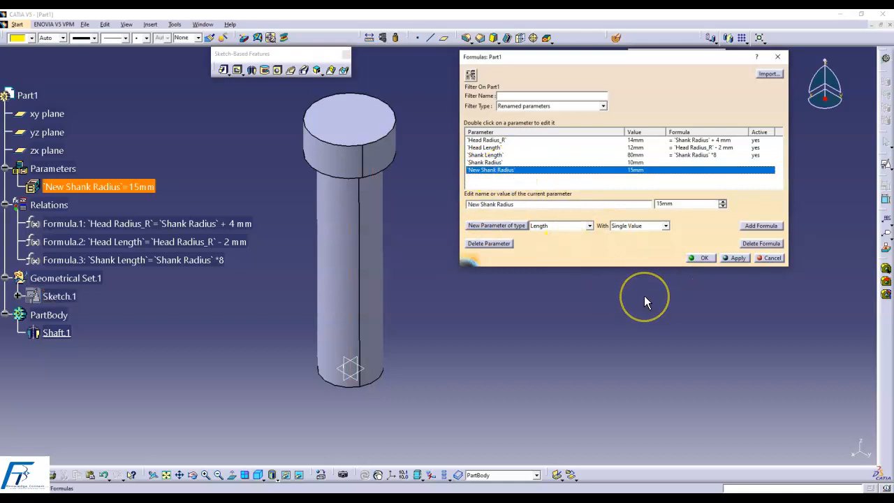
pyautogui.click(482, 162)
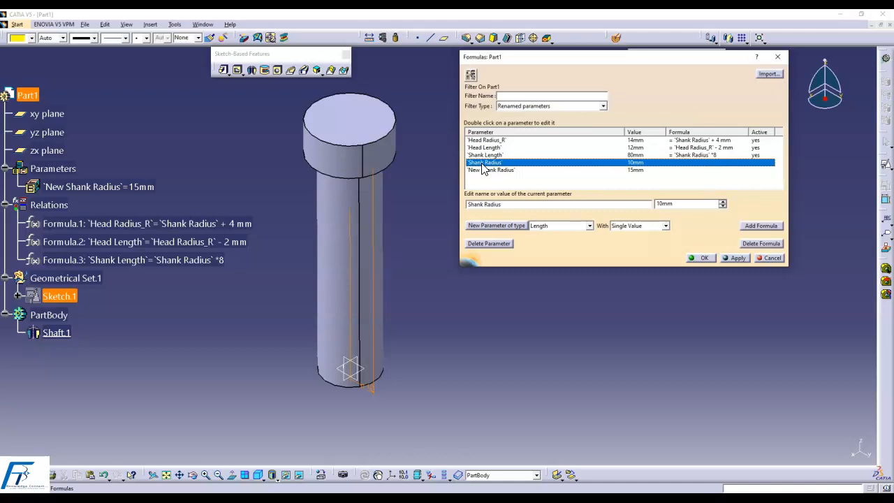
pyautogui.click(560, 162)
pyautogui.click(756, 228)
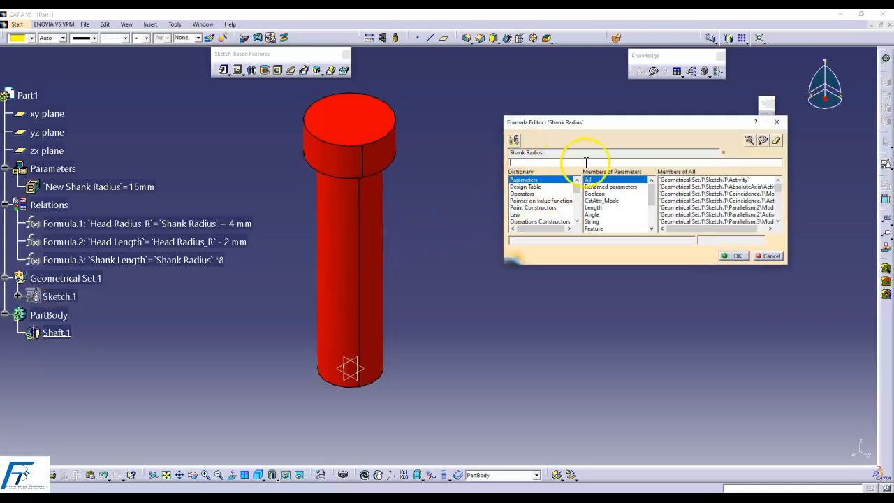
pyautogui.moveTo(671, 124); pyautogui.dragTo(593, 120)
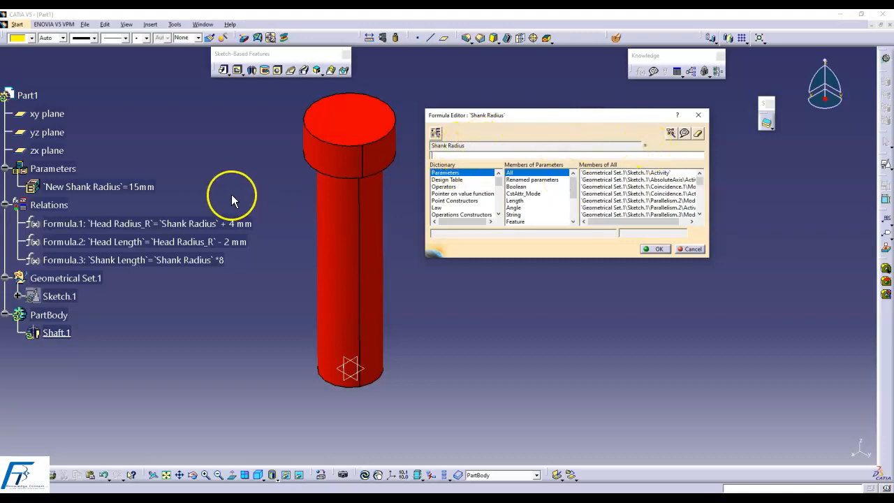
pyautogui.click(140, 186)
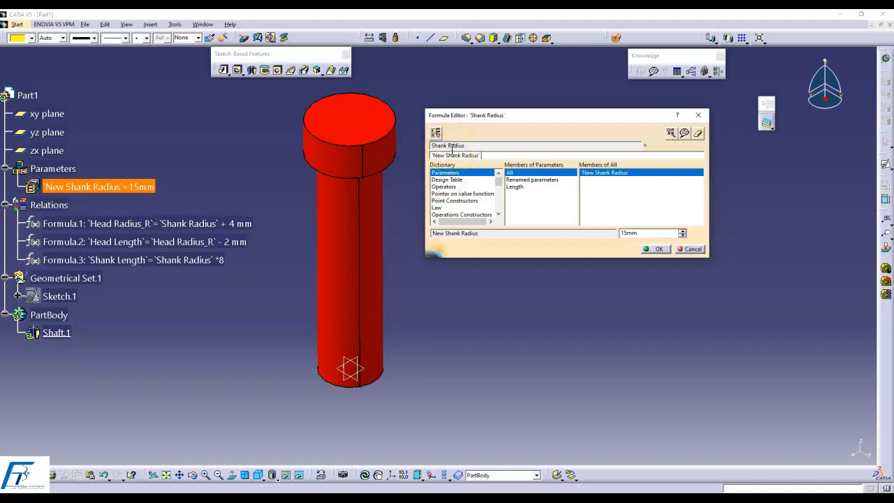
pyautogui.click(657, 249)
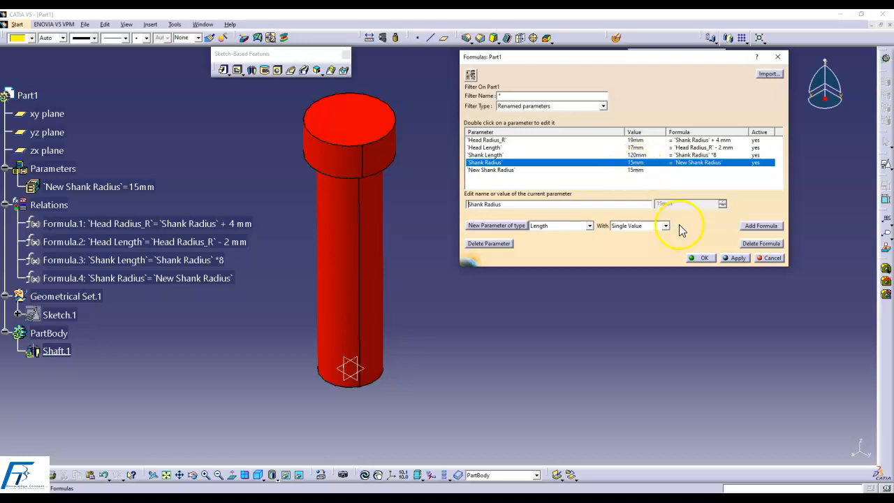
pyautogui.click(731, 258)
pyautogui.click(702, 258)
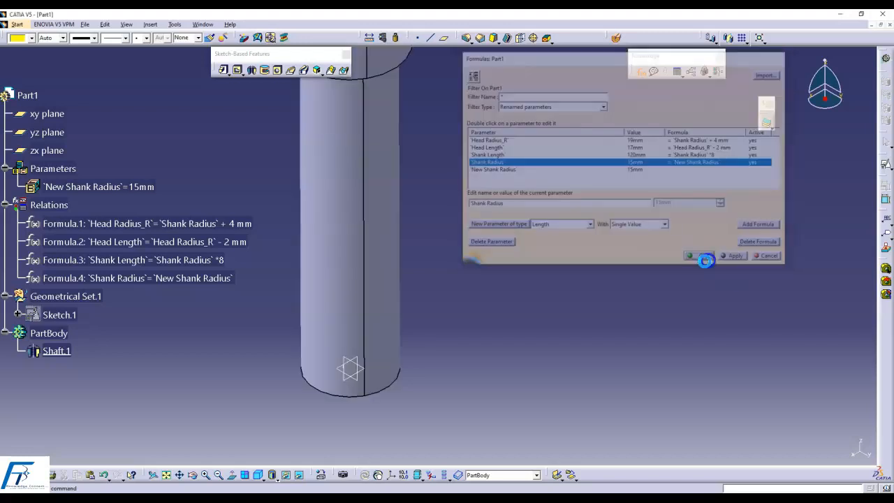
pyautogui.moveTo(562, 237); pyautogui.dragTo(588, 273, button='middle')
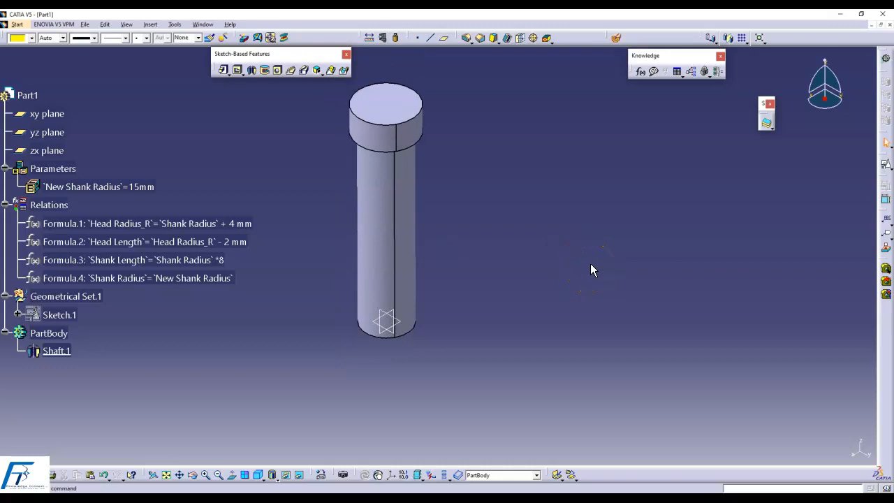
# Step: Collapse the Relations, Geometrical Set.1 and PartBody branches of the specification tree
pyautogui.click(89, 278)
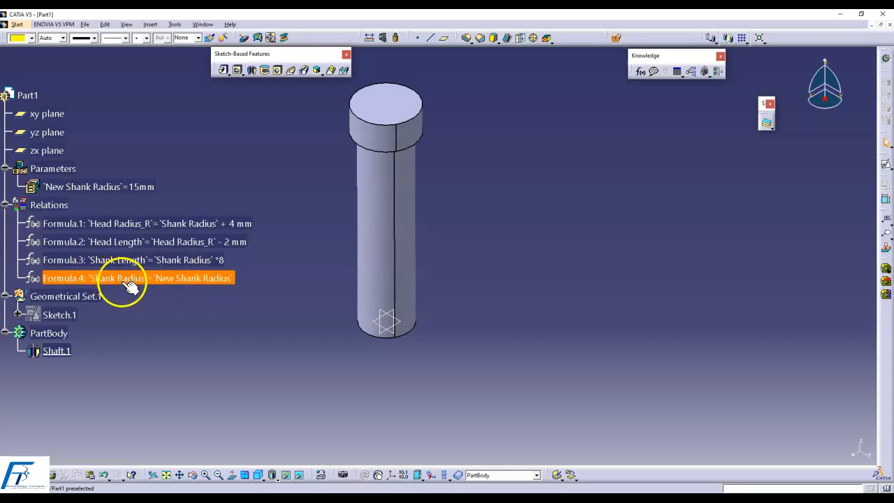
pyautogui.click(267, 262)
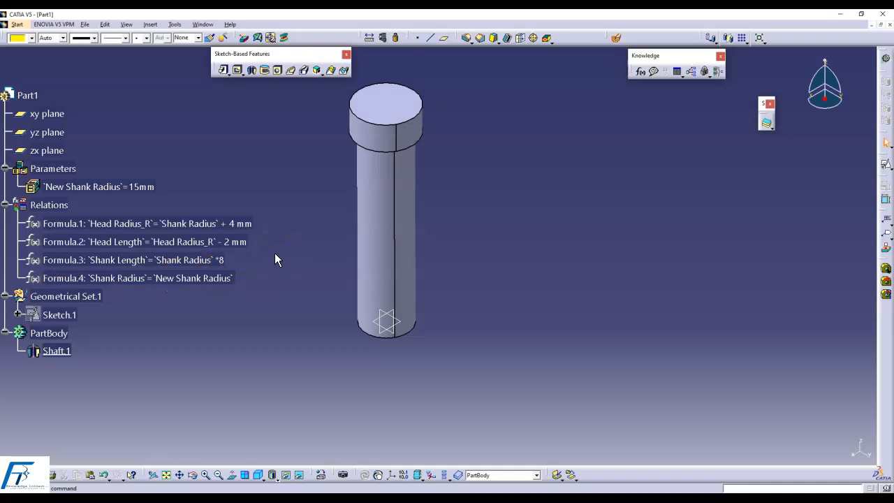
pyautogui.click(6, 205)
pyautogui.moveTo(282, 278)
pyautogui.mouseDown(button='middle')
pyautogui.moveTo(286, 269)
pyautogui.moveTo(278, 291)
pyautogui.mouseUp(button='middle')
pyautogui.click(6, 259)
pyautogui.click(6, 223)
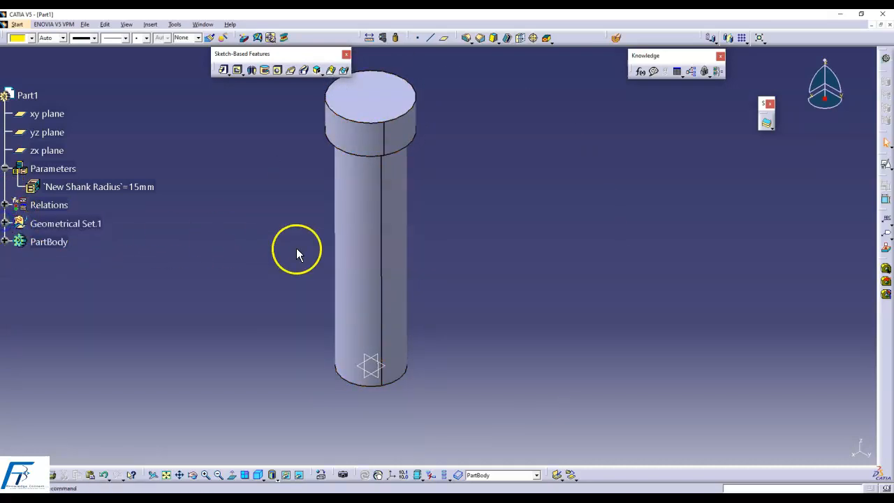
# Step: Increase the New Shank Radius parameter to 18 mm from the specification tree to update the pin
pyautogui.doubleClick(148, 186)
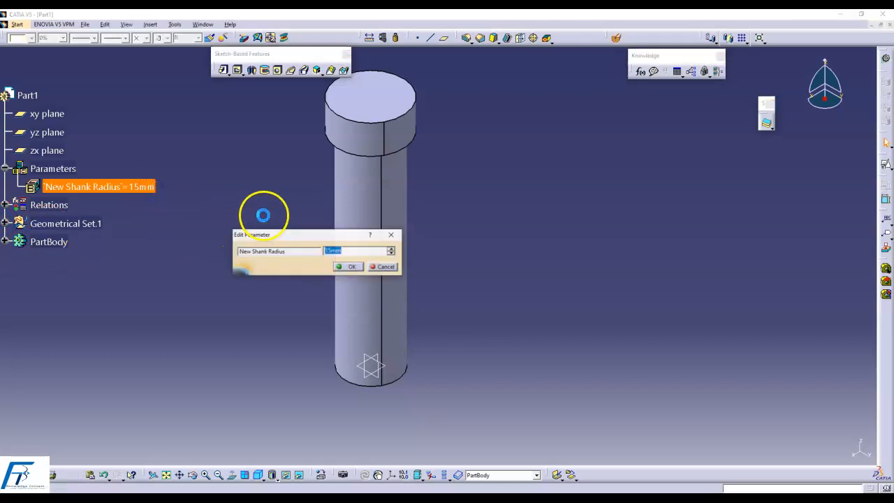
pyautogui.click(390, 248)
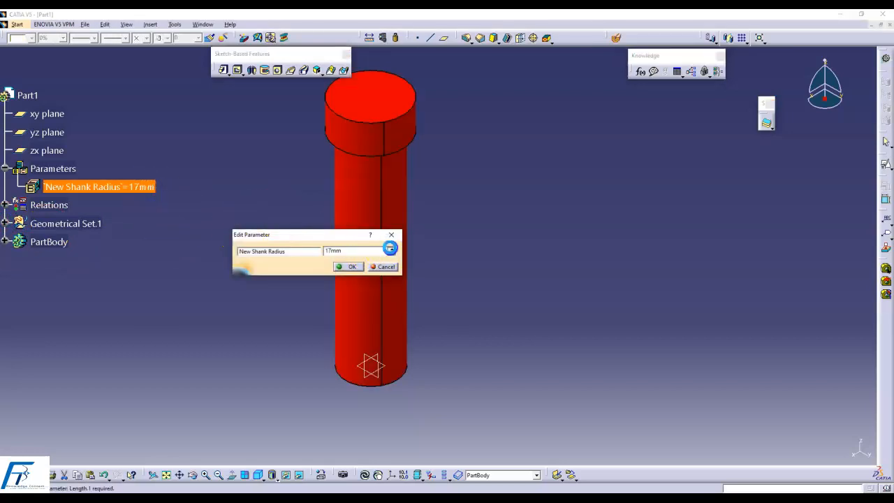
pyautogui.click(350, 266)
pyautogui.doubleClick(148, 187)
pyautogui.click(427, 266)
pyautogui.click(389, 283)
pyautogui.moveTo(454, 281); pyautogui.dragTo(476, 312, button='middle')
# Step: Edit the New Shank Radius parameter in the specification tree and set it to 25 mm
pyautogui.scroll(1, 472, 307)
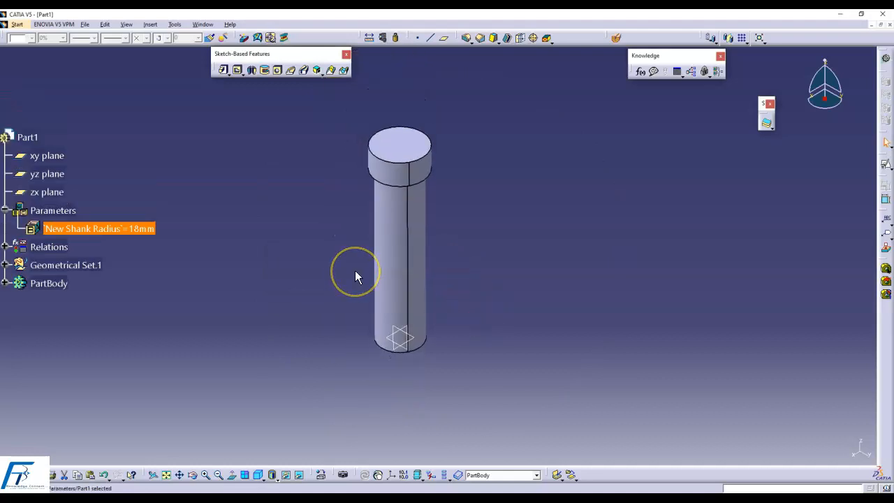
pyautogui.scroll(-2, 245, 247)
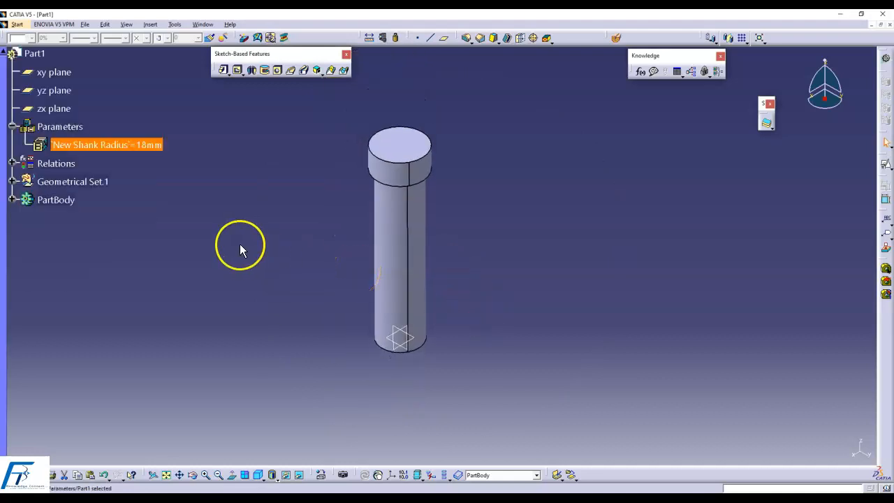
pyautogui.doubleClick(150, 145)
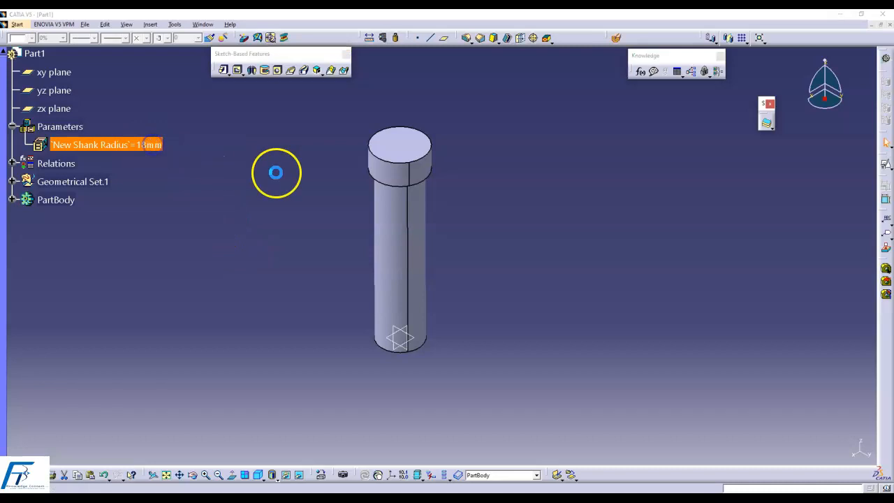
pyautogui.write('25mm')
pyautogui.press('Return')
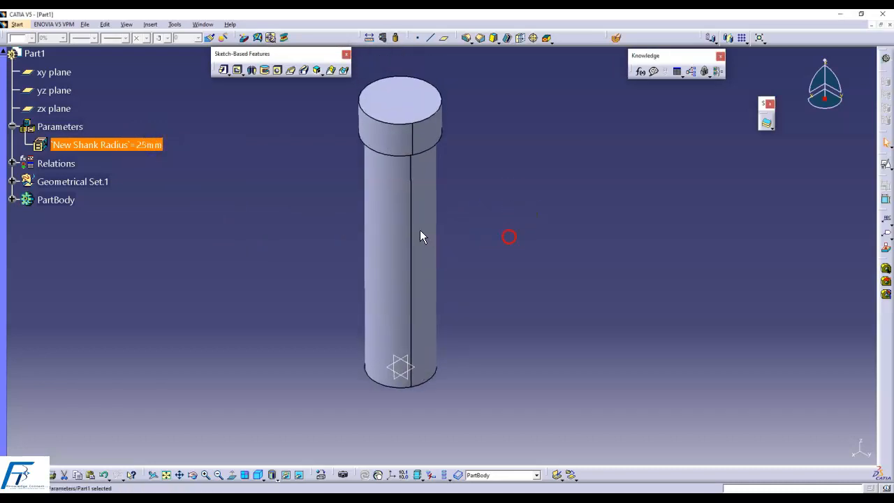
# Step: Set the New Shank Radius parameter to 80 mm and inspect the resized pin's head and shank
pyautogui.doubleClick(145, 144)
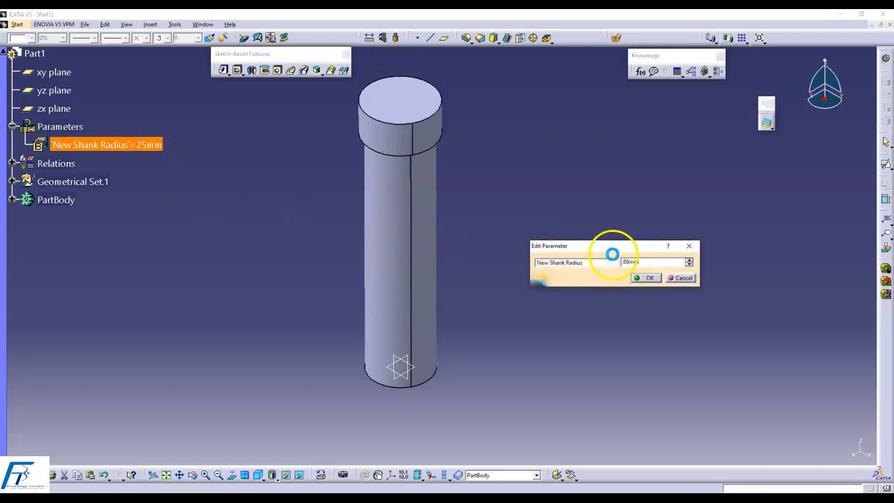
pyautogui.moveTo(564, 174); pyautogui.dragTo(612, 280, button='middle')
pyautogui.moveTo(571, 225); pyautogui.dragTo(409, 214, button='middle')
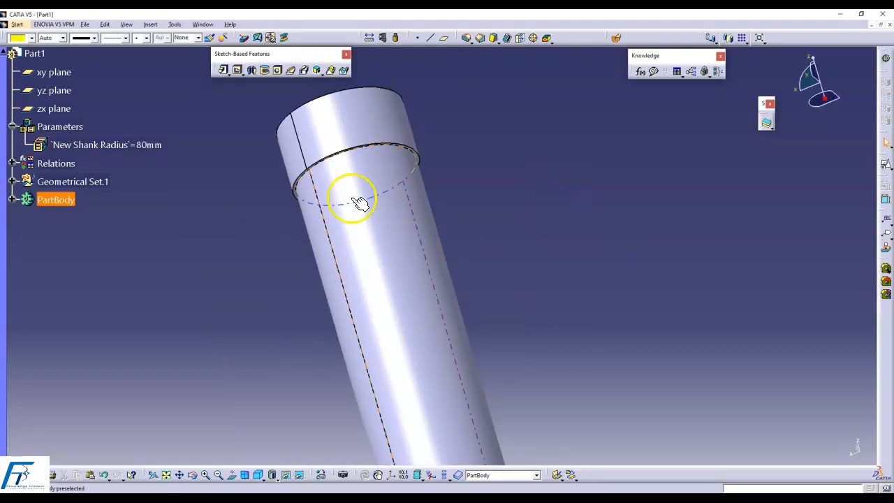
# Step: Set the New Shank Radius parameter to 12 mm from the specification tree
pyautogui.doubleClick(157, 144)
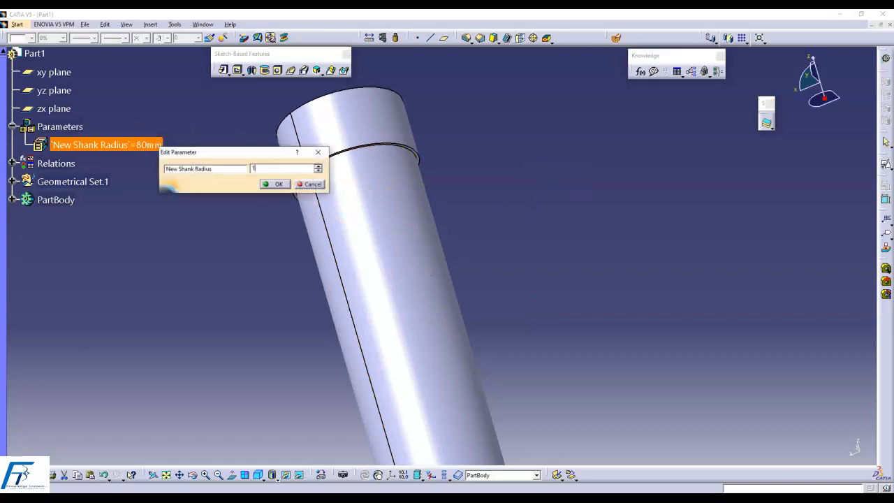
pyautogui.press('Return')
pyautogui.moveTo(524, 188); pyautogui.dragTo(382, 251, button='middle')
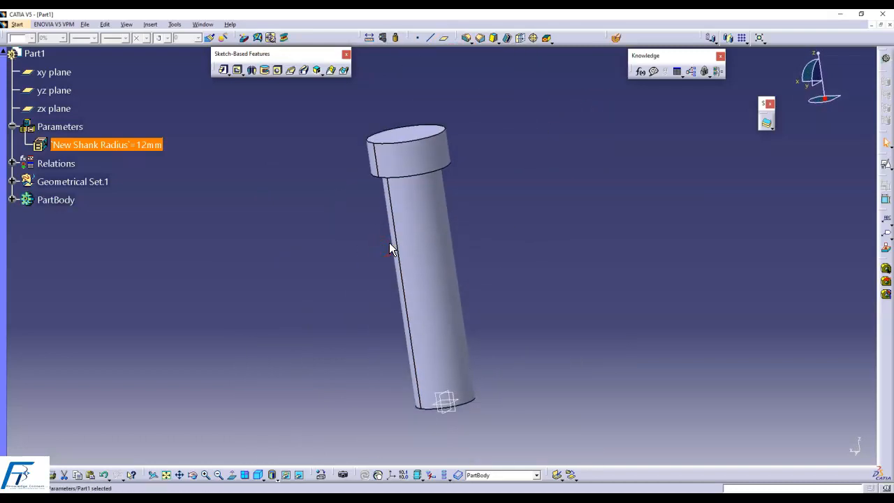
# Step: Expand Relations and try to change the Head Radius_R formula to `Shank Radius` 1.2, without going back to the editor
pyautogui.click(13, 163)
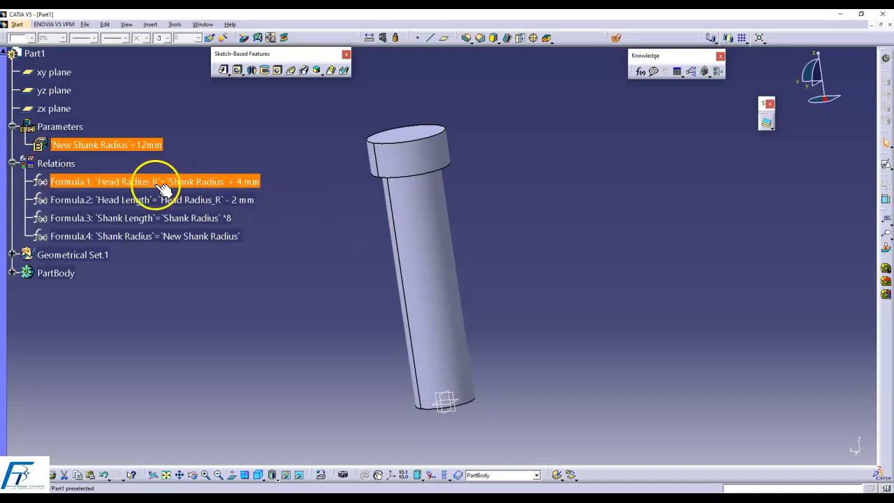
pyautogui.click(223, 188)
pyautogui.doubleClick(214, 186)
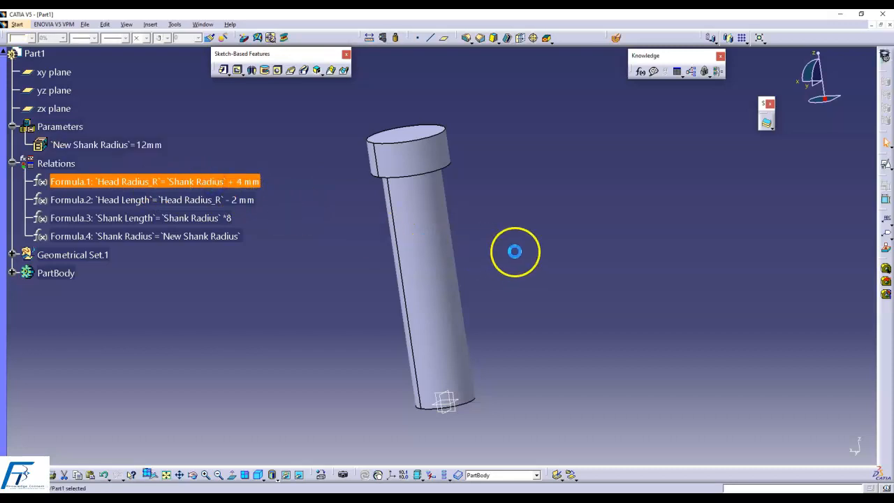
pyautogui.doubleClick(247, 181)
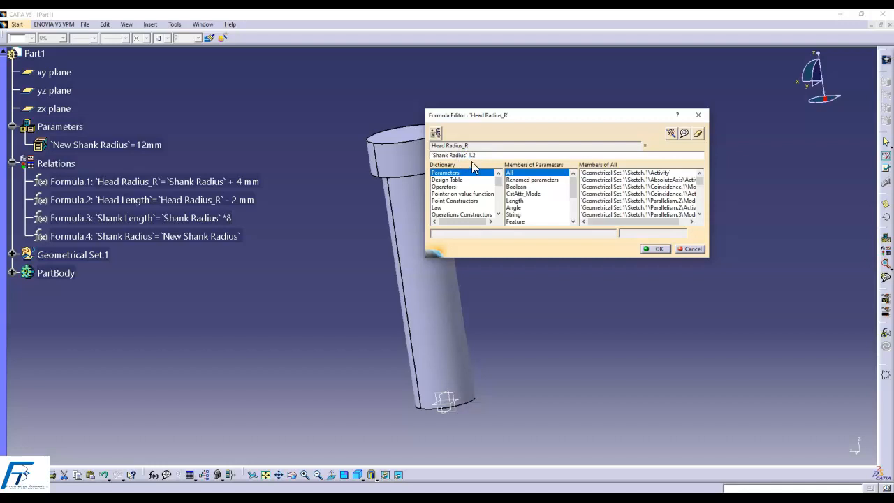
pyautogui.click(655, 249)
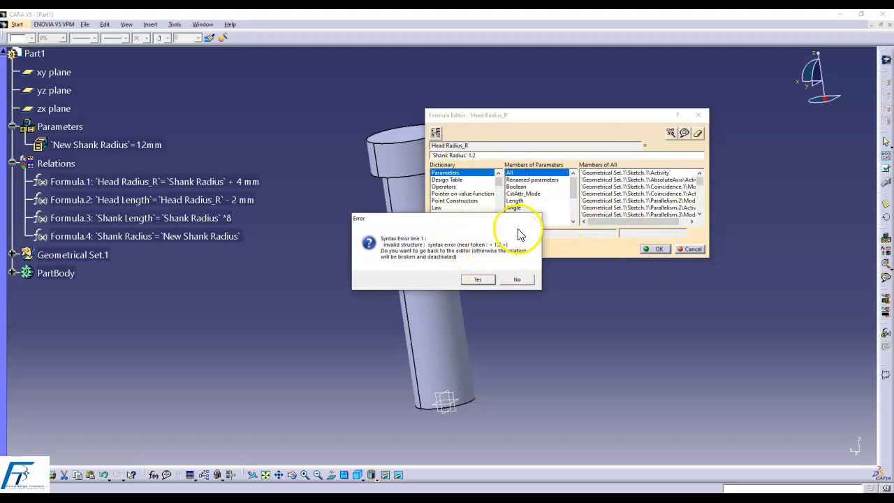
pyautogui.click(515, 281)
# Step: Correct the Head Radius_R formula under Relations to `Shank Radius` *1.2
pyautogui.click(175, 180)
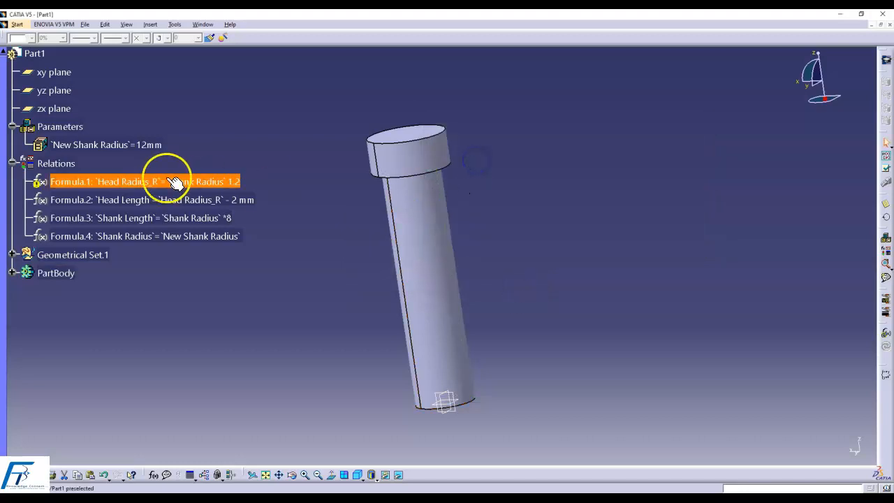
pyautogui.doubleClick(214, 180)
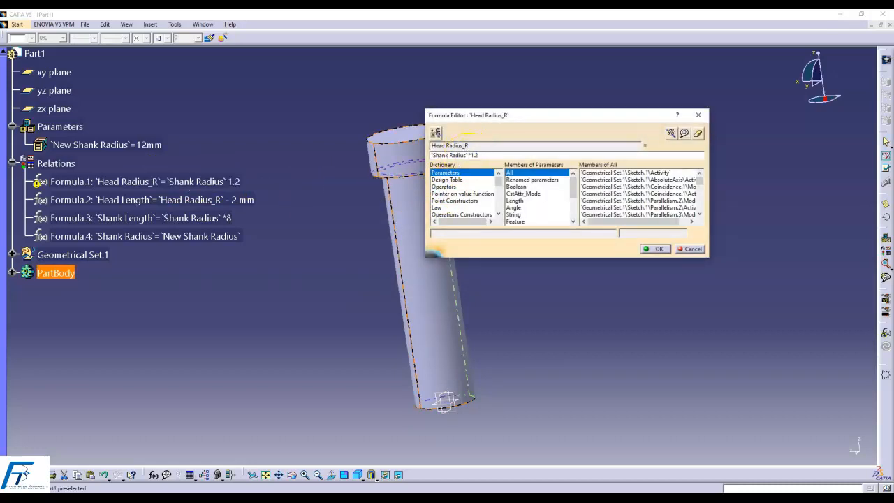
pyautogui.click(656, 248)
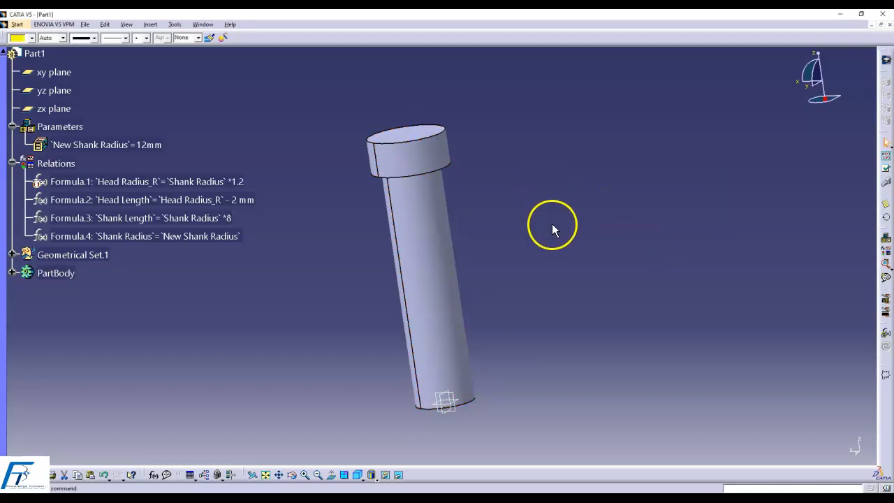
pyautogui.doubleClick(246, 200)
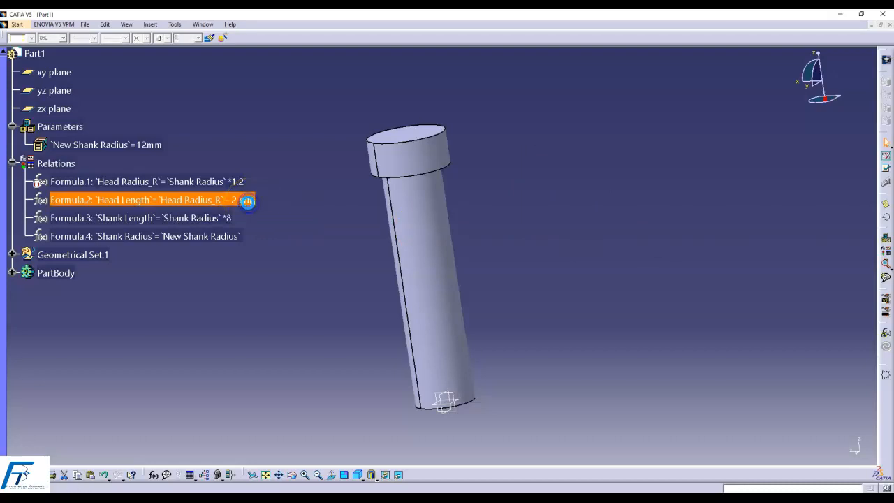
pyautogui.moveTo(541, 285); pyautogui.dragTo(476, 317, button='middle')
pyautogui.moveTo(365, 248); pyautogui.dragTo(340, 272, button='middle')
pyautogui.click(335, 203)
pyautogui.click(656, 249)
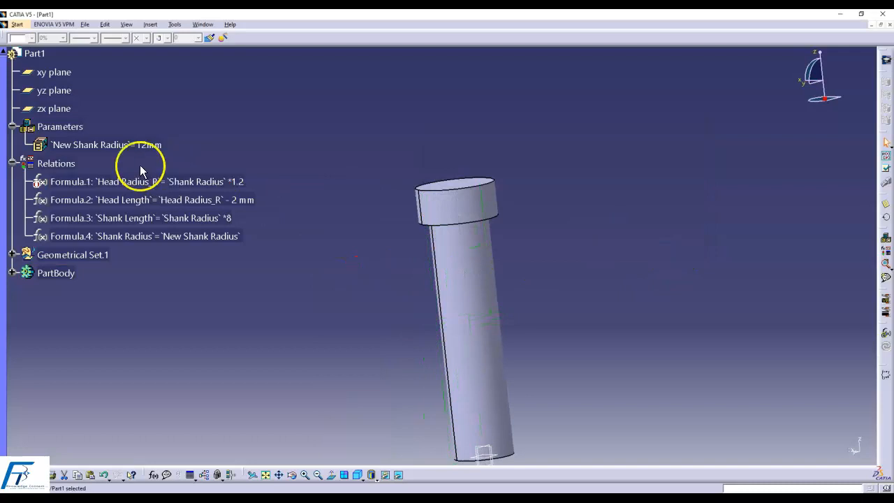
# Step: Set the New Shank Radius parameter to 18 mm from the specification tree and inspect the resized pin
pyautogui.doubleClick(154, 144)
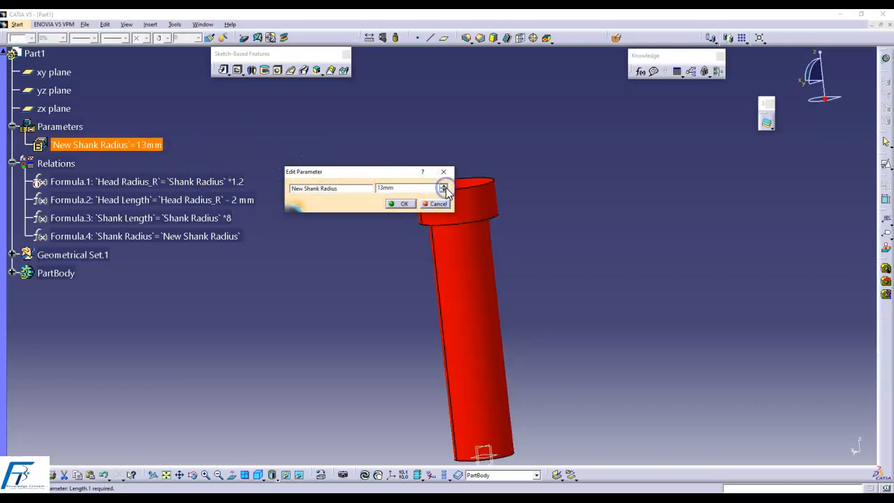
pyautogui.click(400, 203)
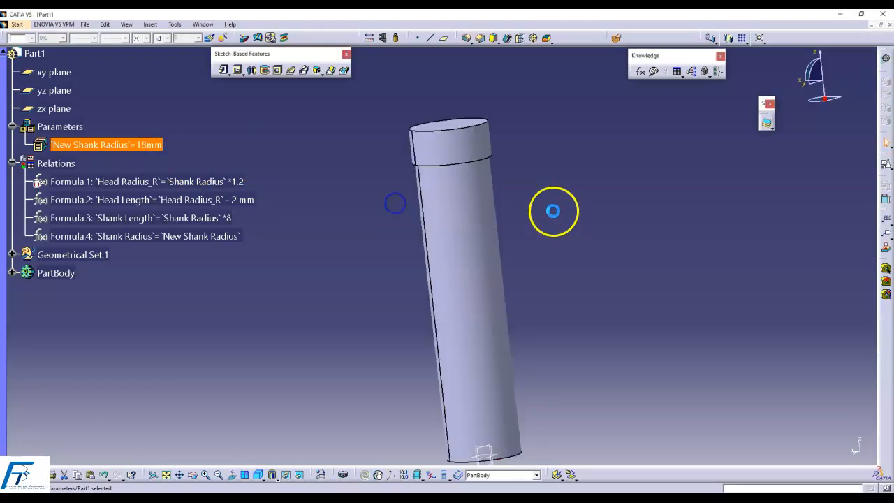
pyautogui.moveTo(379, 209); pyautogui.dragTo(391, 226, button='middle')
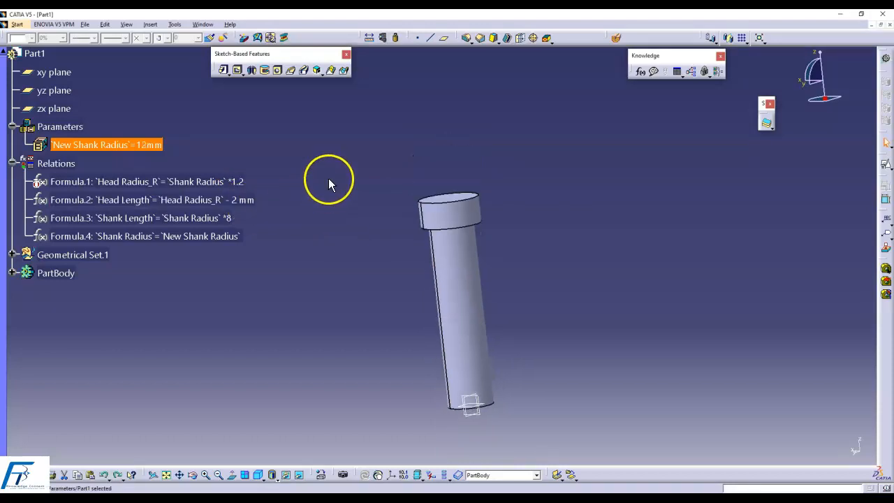
# Step: Undo the recent edits back to the Head Radius_R formula `Shank Radius` + 4 mm and inspect the pin
pyautogui.moveTo(275, 186); pyautogui.dragTo(227, 197)
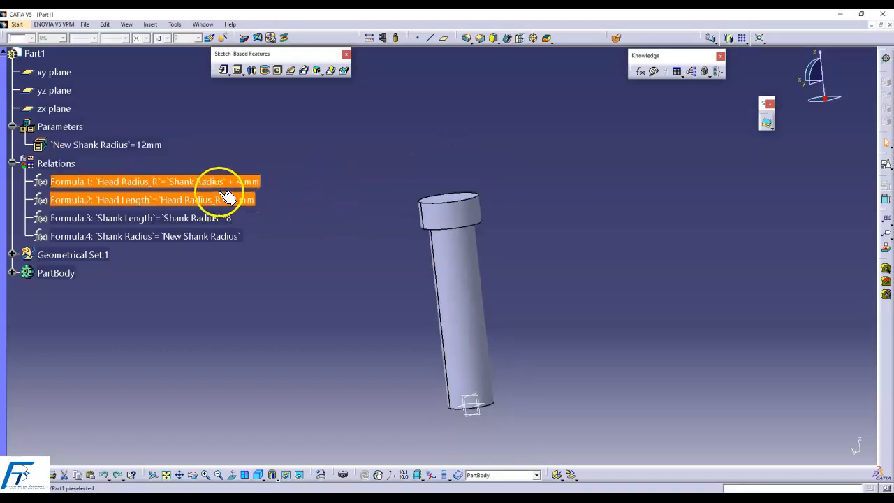
pyautogui.click(337, 188)
pyautogui.moveTo(337, 188); pyautogui.dragTo(490, 200, button='middle')
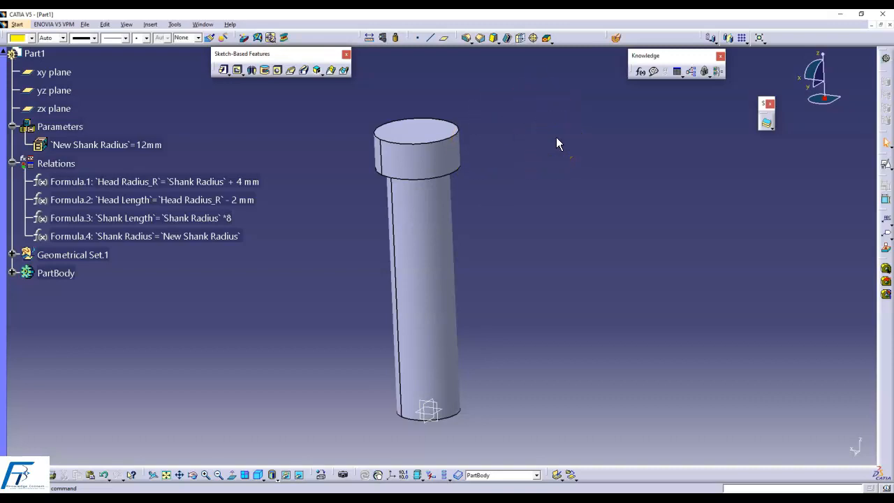
pyautogui.moveTo(565, 153)
pyautogui.mouseDown(button='middle')
pyautogui.moveTo(568, 179)
pyautogui.moveTo(558, 161)
pyautogui.moveTo(512, 188)
pyautogui.mouseUp(button='middle')
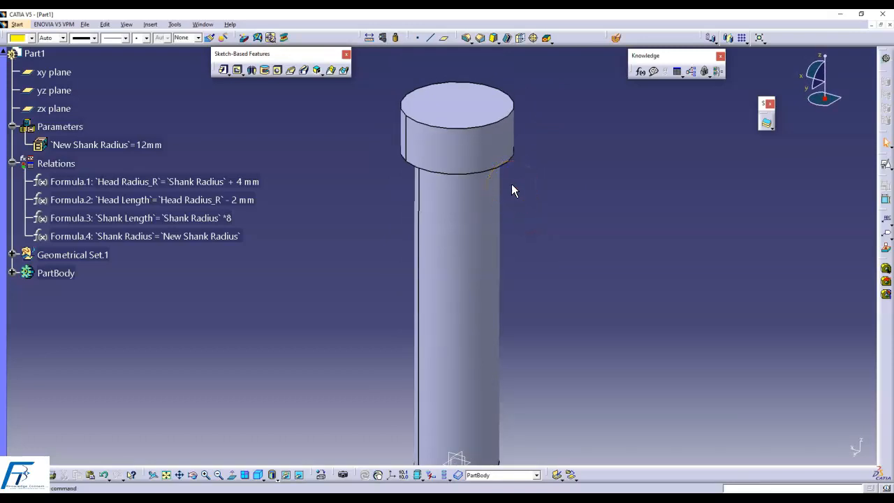
# Step: Set the New Shank Radius parameter to 12.2 mm and inspect the resized pin
pyautogui.click(157, 144)
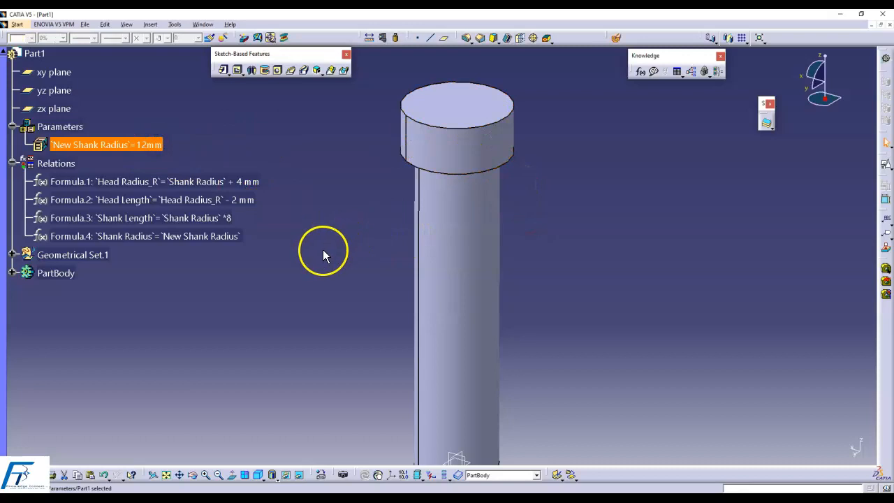
pyautogui.doubleClick(162, 145)
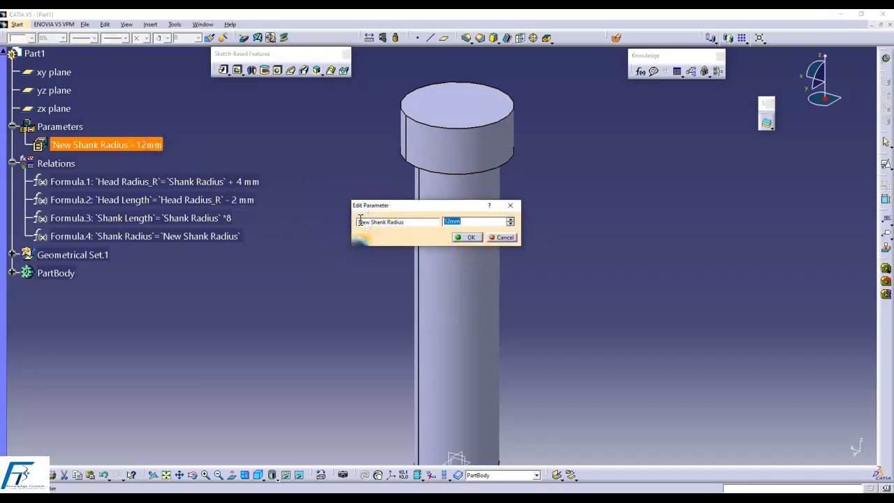
pyautogui.write('12.2')
pyautogui.press('Return')
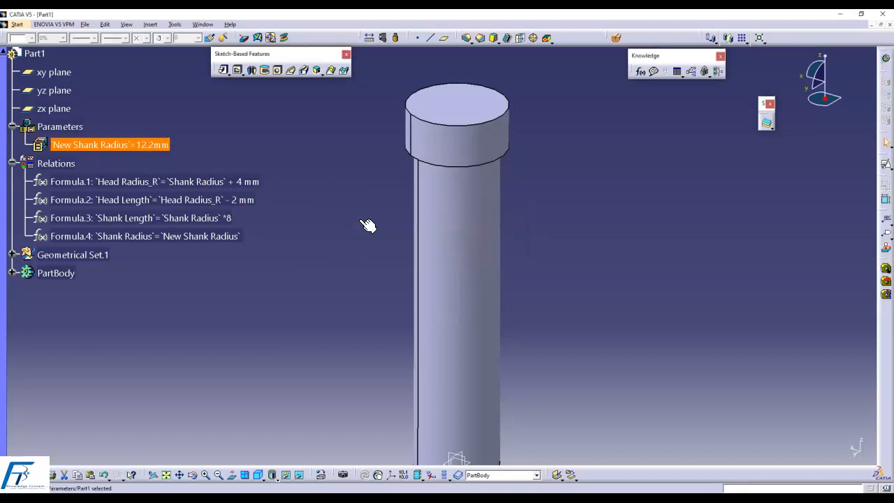
pyautogui.click(349, 189)
pyautogui.moveTo(350, 189); pyautogui.dragTo(356, 168, button='middle')
# Step: Delete the New Shank Radius parameter and the Shank Radius formula that refers to it
pyautogui.click(150, 145)
pyautogui.rightClick(154, 147)
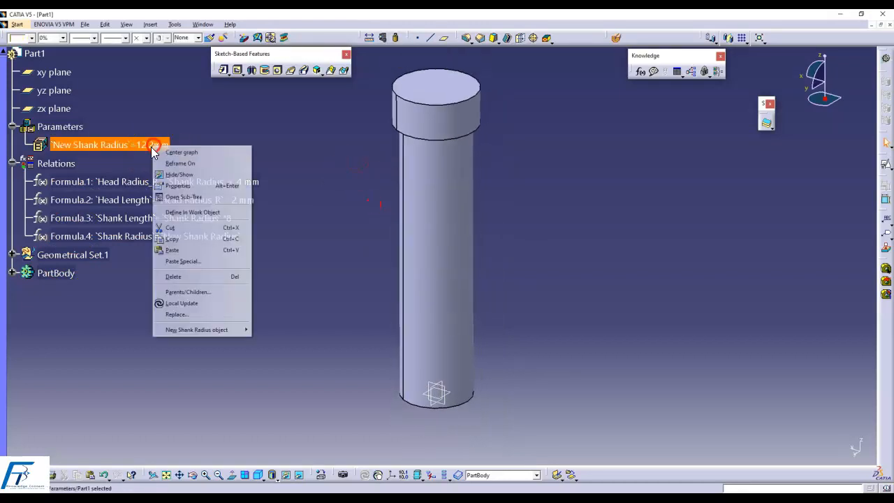
pyautogui.click(189, 278)
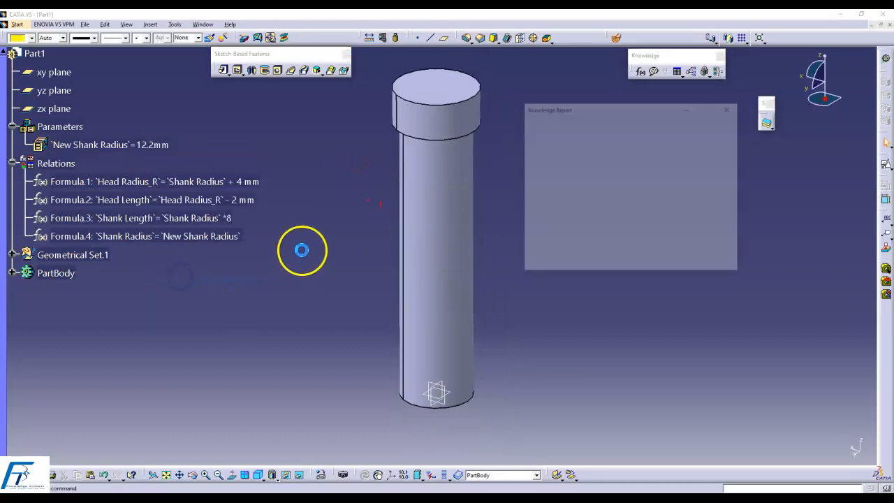
pyautogui.click(722, 265)
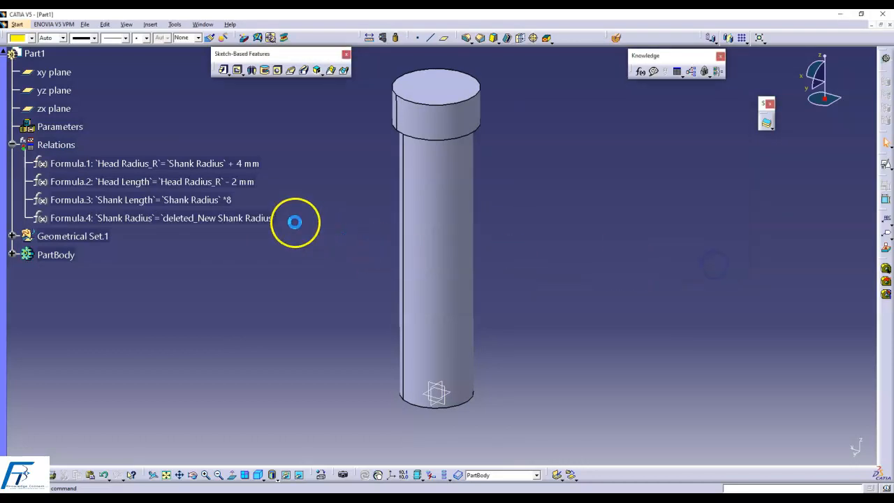
pyautogui.rightClick(245, 215)
pyautogui.click(255, 345)
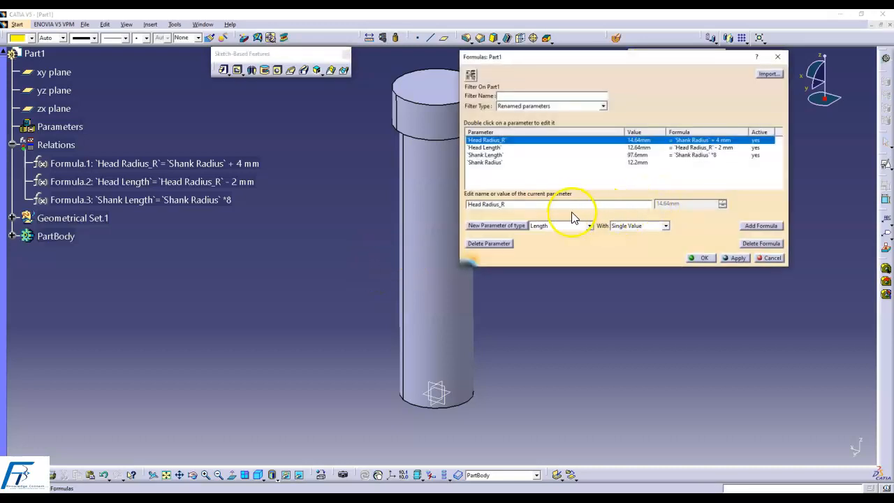
pyautogui.click(637, 226)
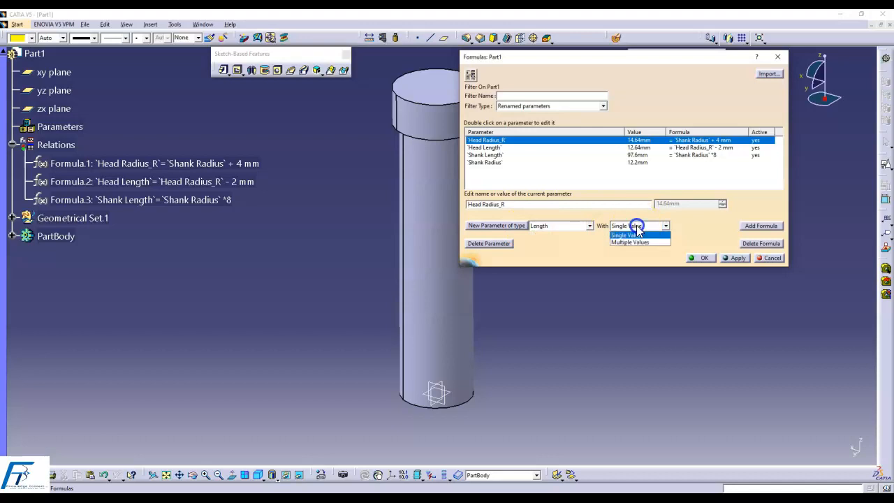
pyautogui.click(624, 243)
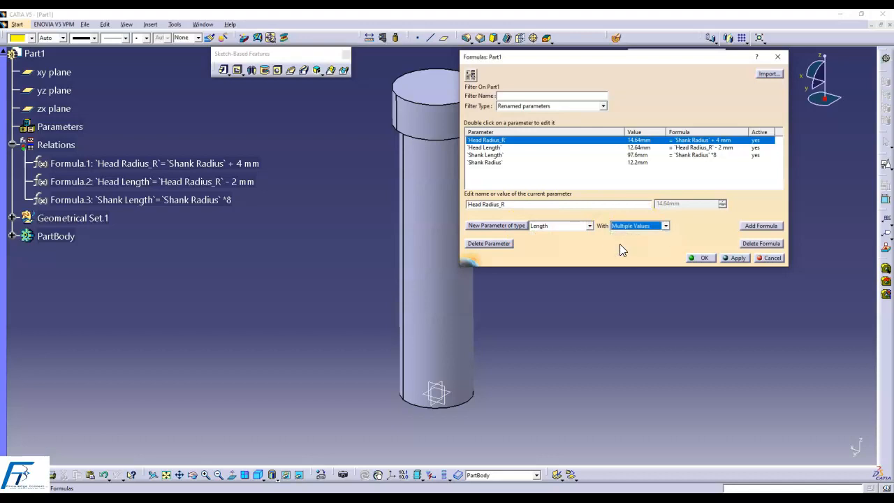
pyautogui.click(510, 227)
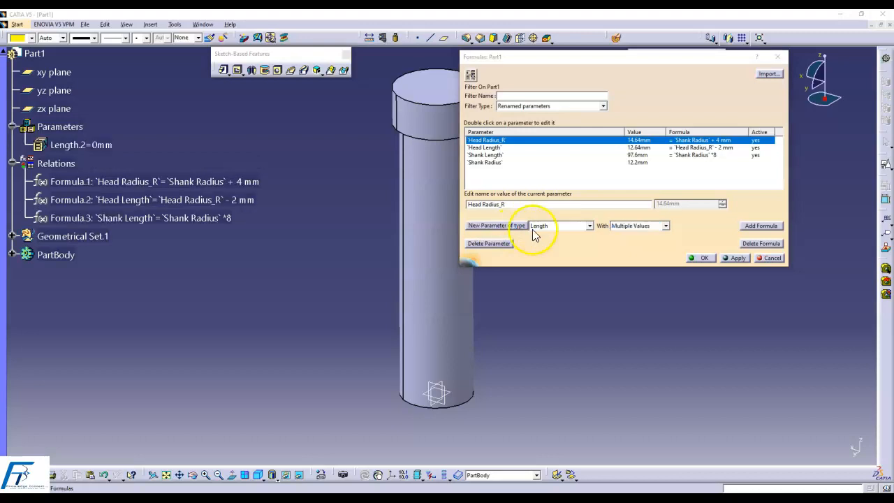
pyautogui.click(510, 228)
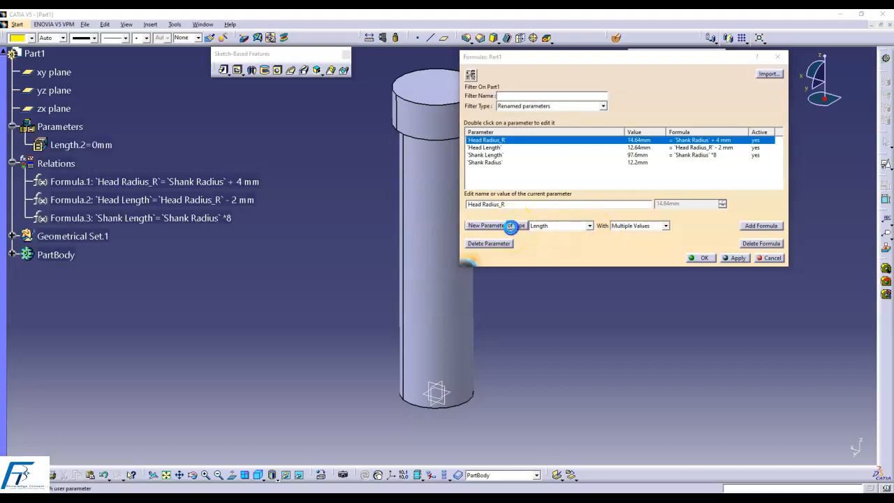
pyautogui.rightClick(111, 145)
pyautogui.click(336, 204)
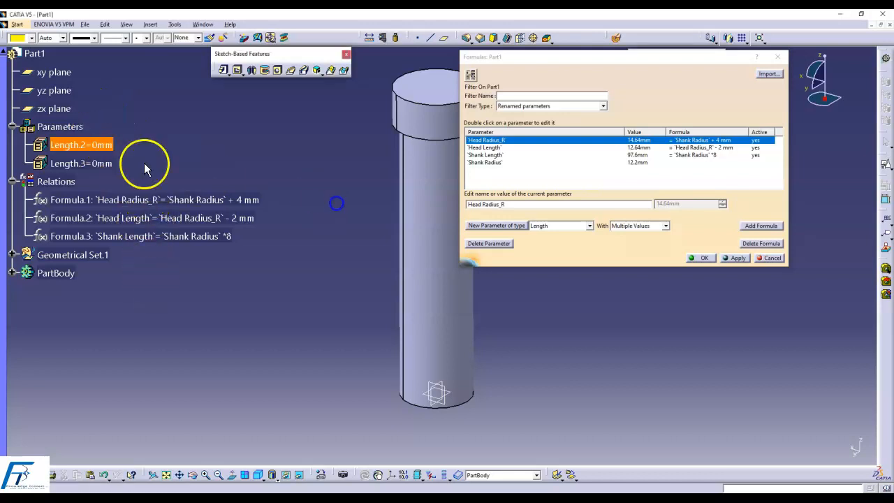
pyautogui.rightClick(93, 143)
pyautogui.click(365, 207)
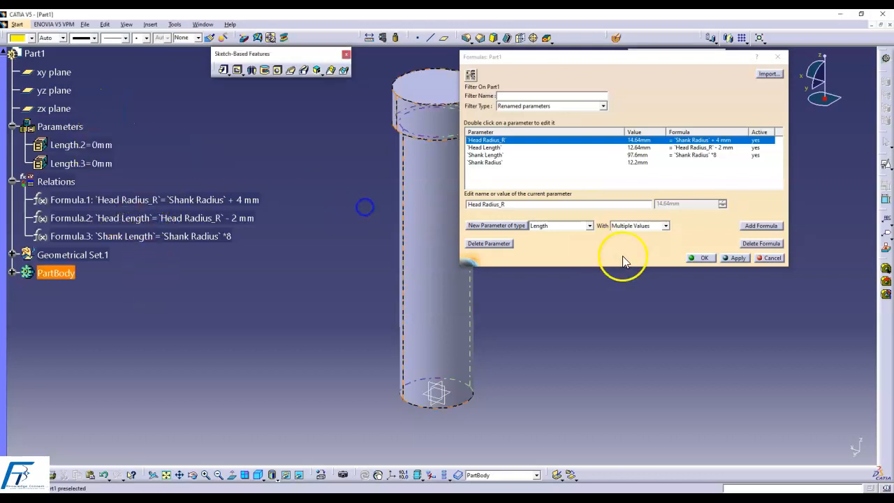
pyautogui.click(768, 258)
pyautogui.rightClick(56, 145)
pyautogui.click(237, 128)
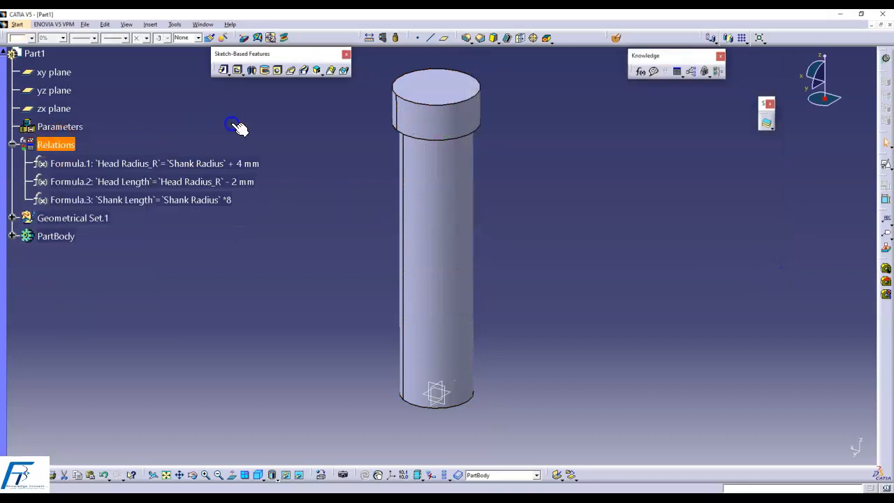
pyautogui.click(640, 71)
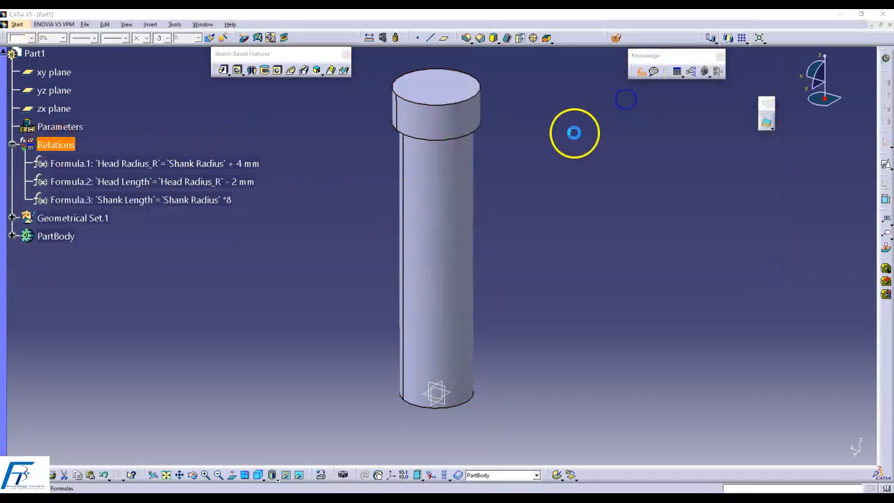
pyautogui.click(642, 226)
pyautogui.click(632, 242)
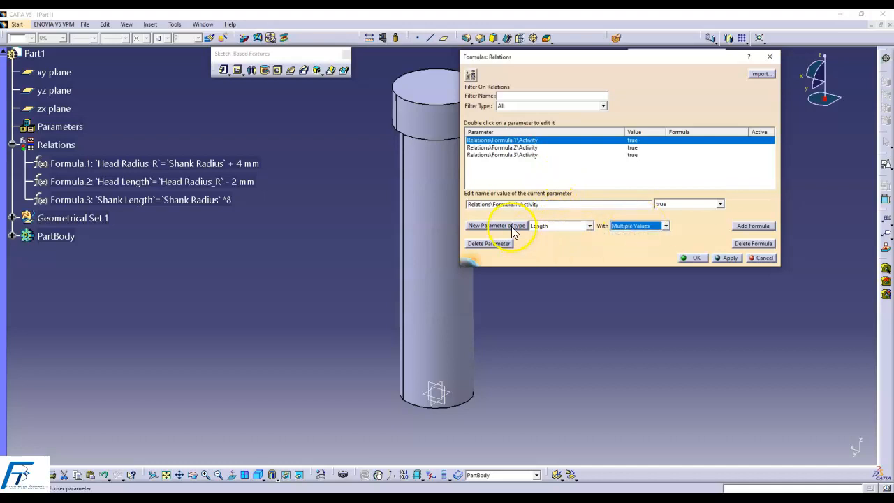
pyautogui.click(514, 232)
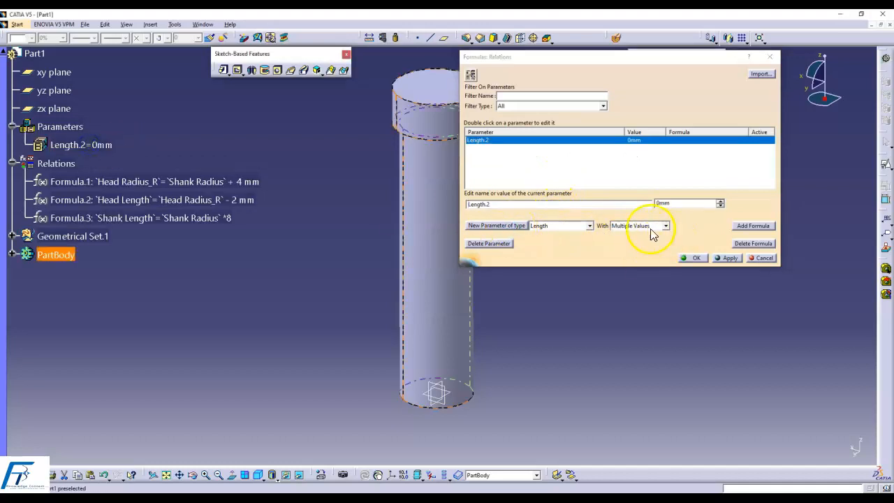
pyautogui.click(514, 226)
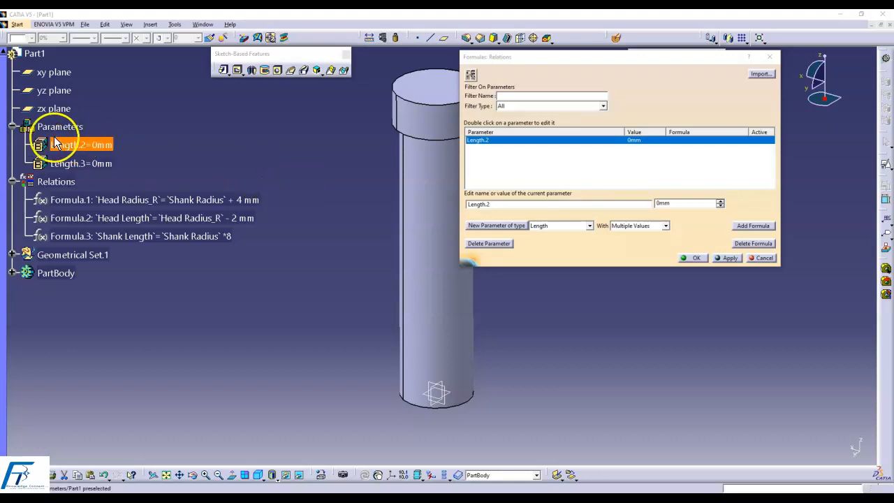
pyautogui.click(108, 145)
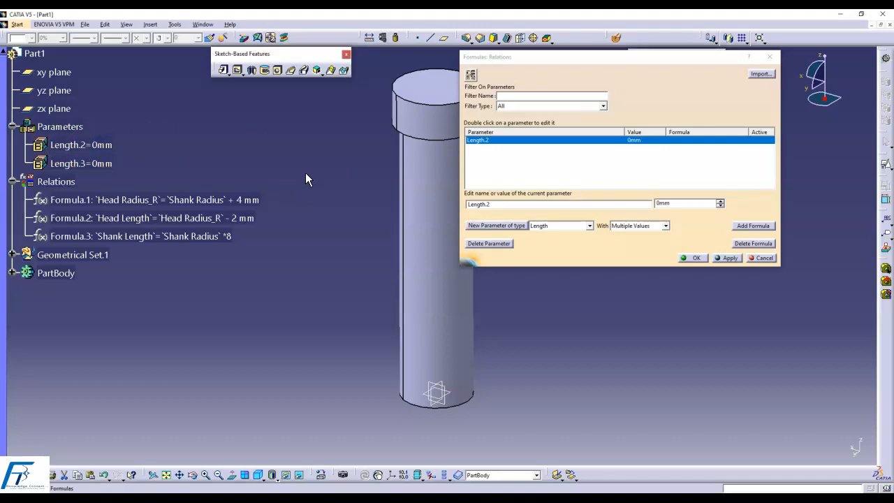
pyautogui.click(765, 258)
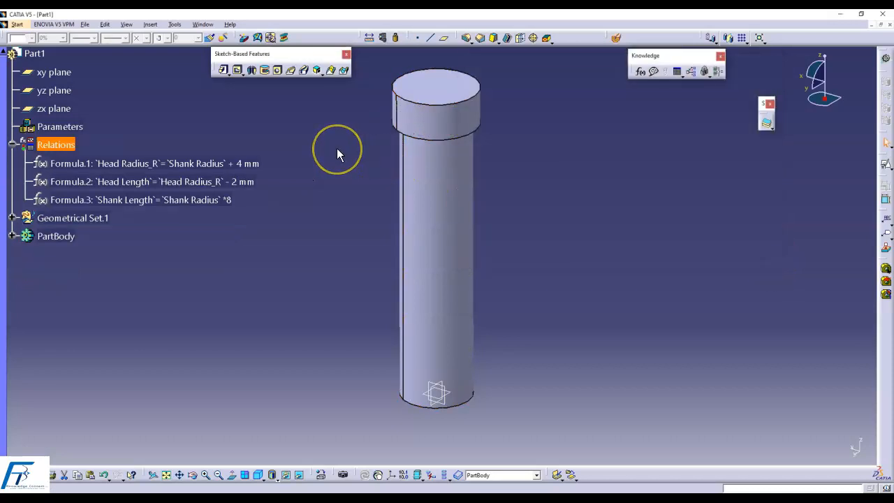
# Step: Create a single-value Length parameter for the part, name it SHANK_N and set its value to 15 mm
pyautogui.click(360, 165)
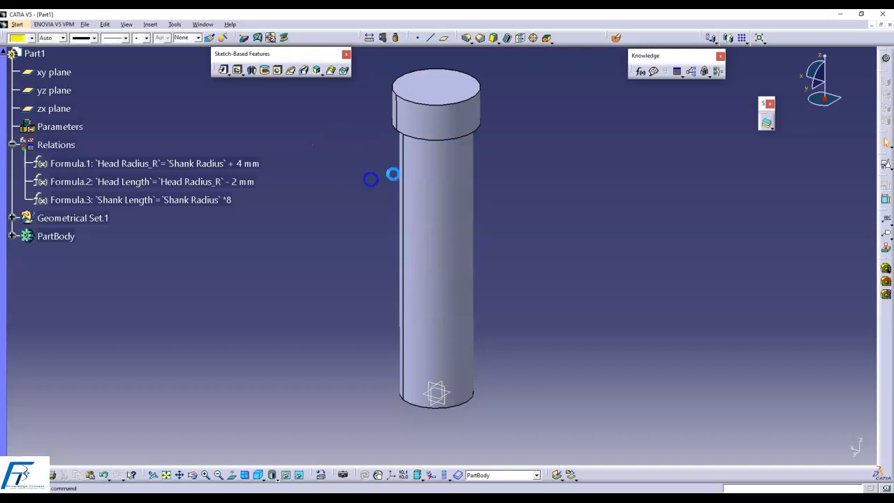
pyautogui.click(640, 71)
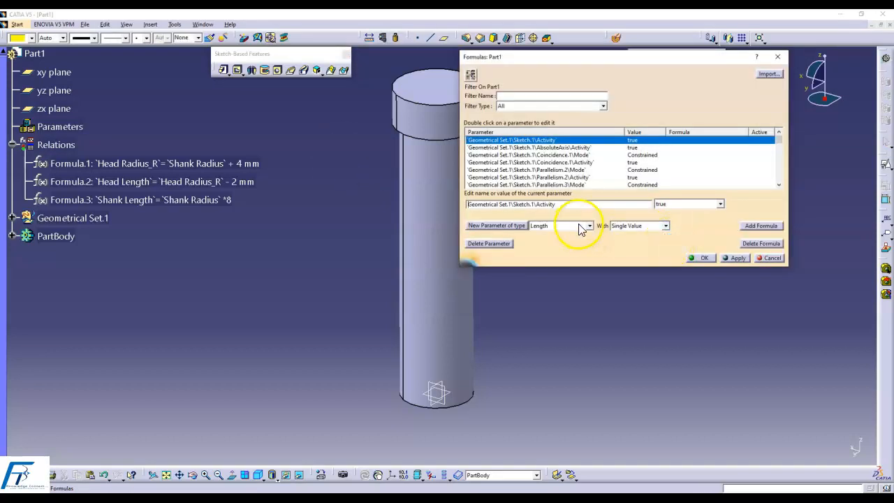
pyautogui.click(507, 232)
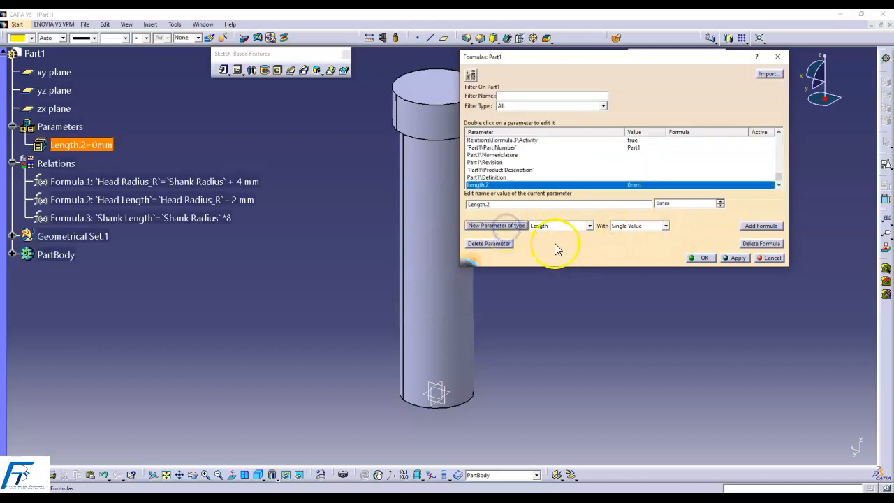
pyautogui.doubleClick(511, 203)
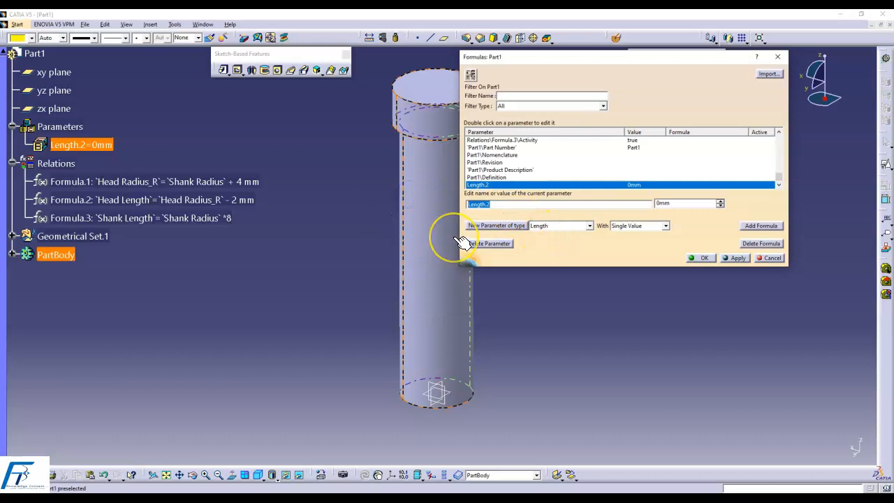
pyautogui.write('SHANK')
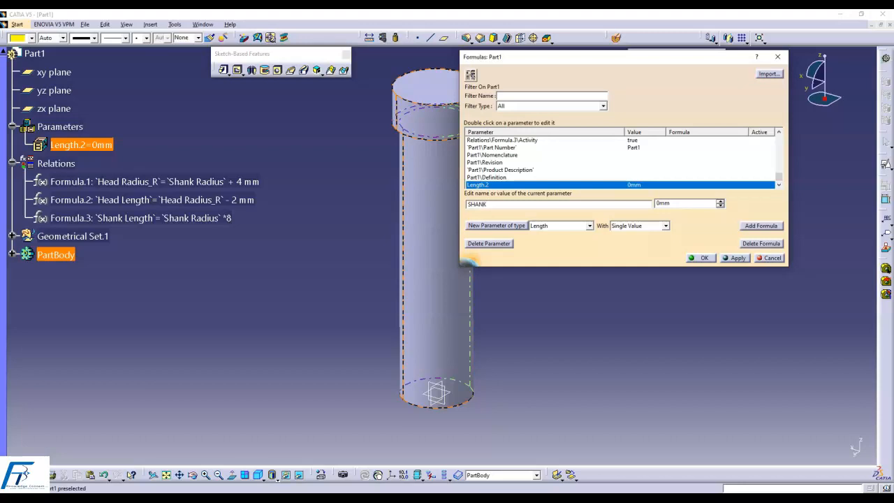
pyautogui.write('_N')
pyautogui.click(562, 199)
pyautogui.write('15')
pyautogui.click(735, 257)
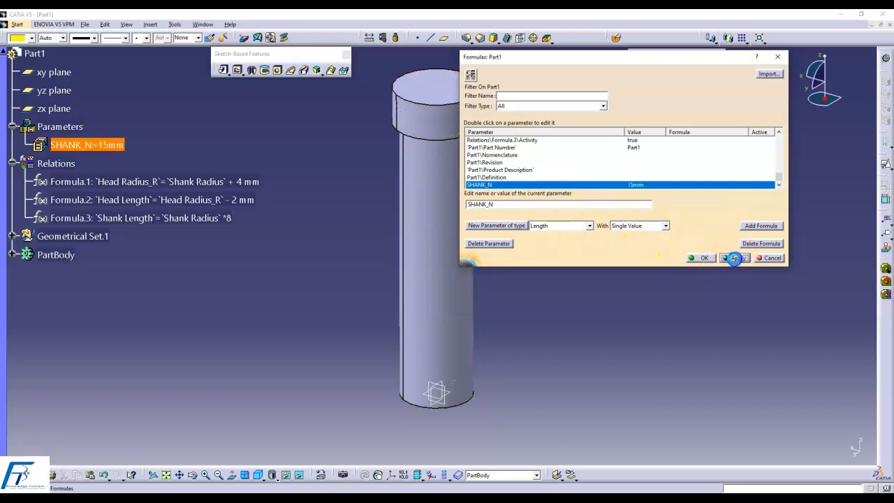
pyautogui.click(704, 257)
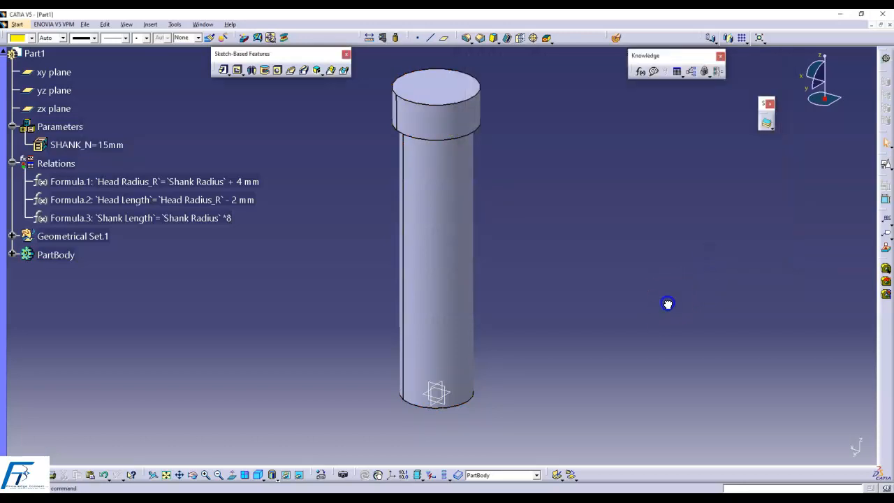
# Step: List only the renamed parameters and add a formula that sets Shank Radius equal to SHANK_N
pyautogui.click(386, 68)
pyautogui.click(640, 71)
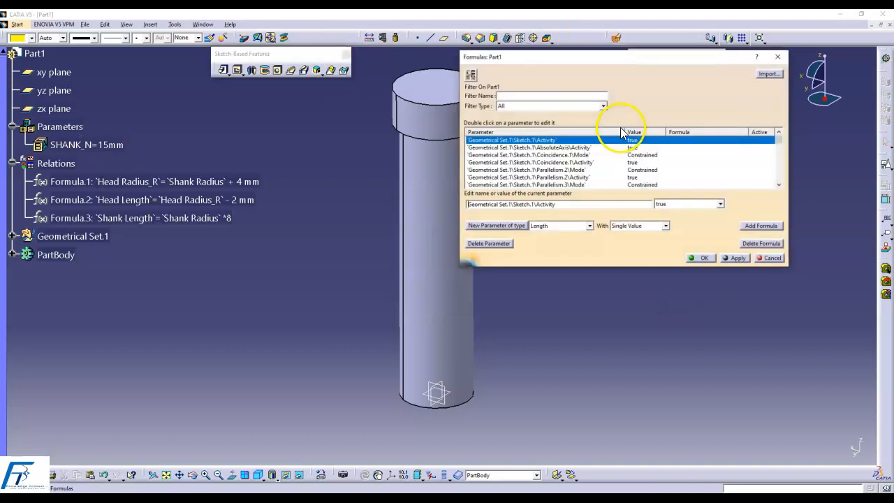
pyautogui.click(537, 106)
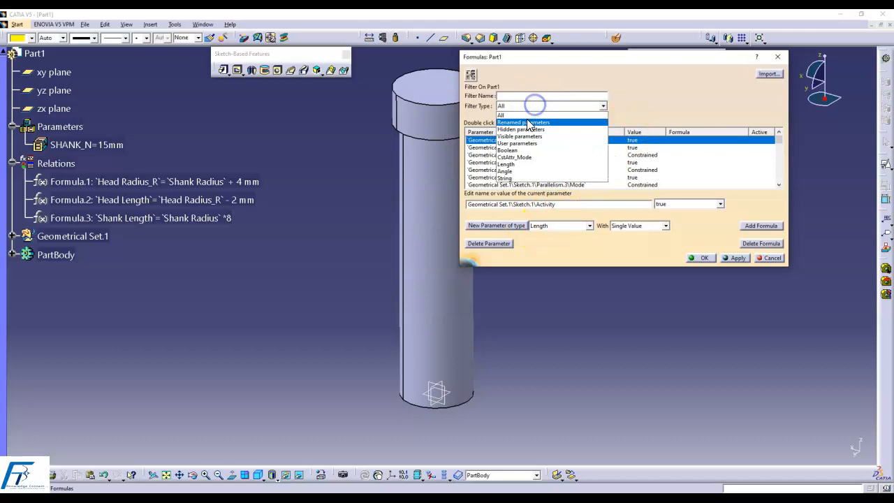
pyautogui.click(535, 120)
pyautogui.click(489, 170)
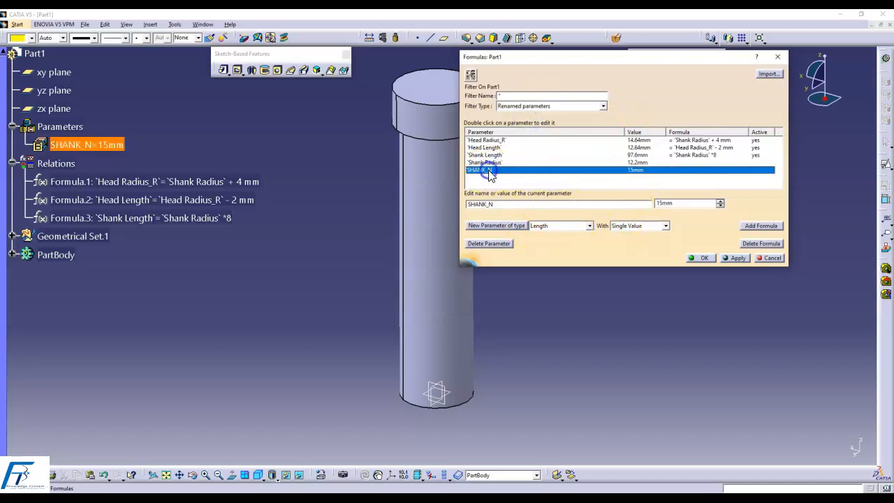
pyautogui.click(485, 162)
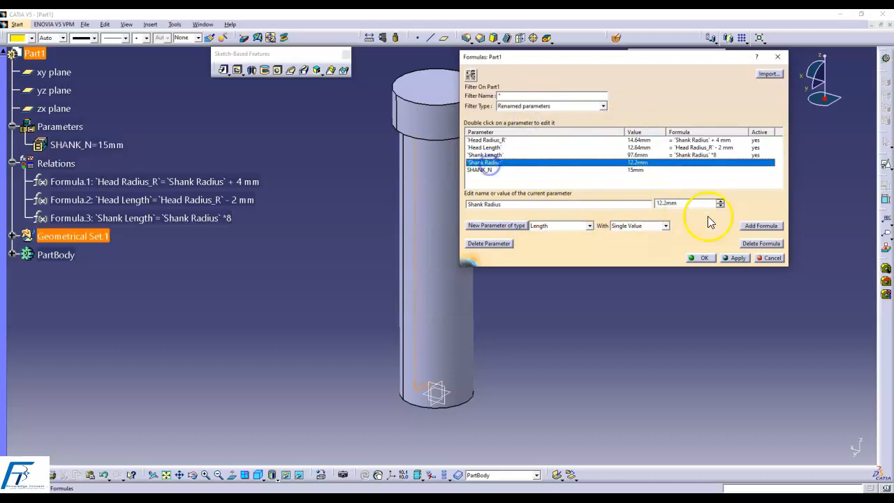
pyautogui.click(757, 226)
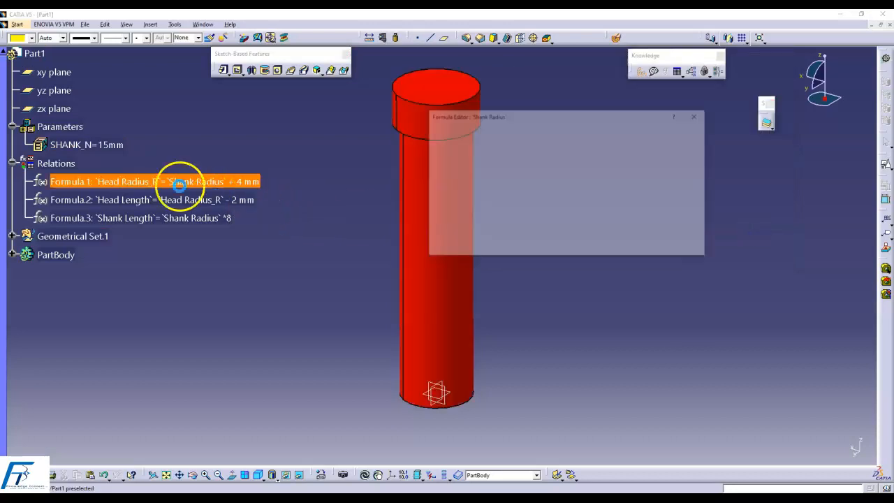
pyautogui.click(119, 144)
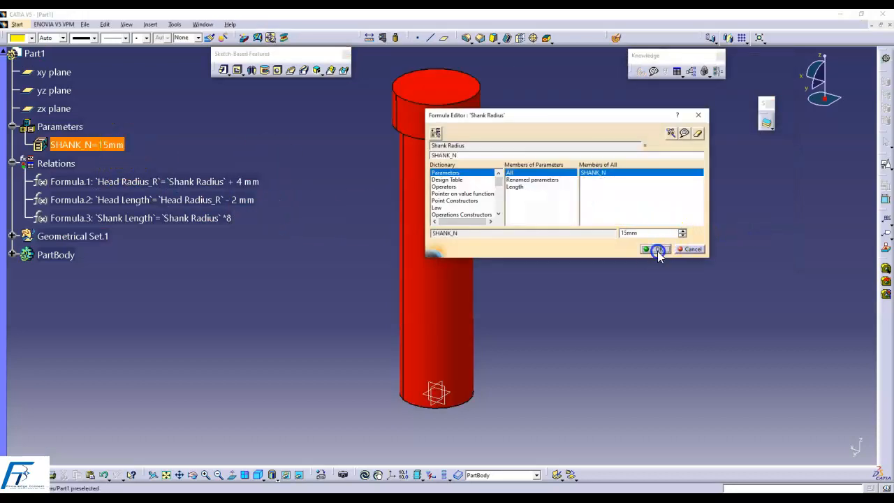
pyautogui.click(656, 250)
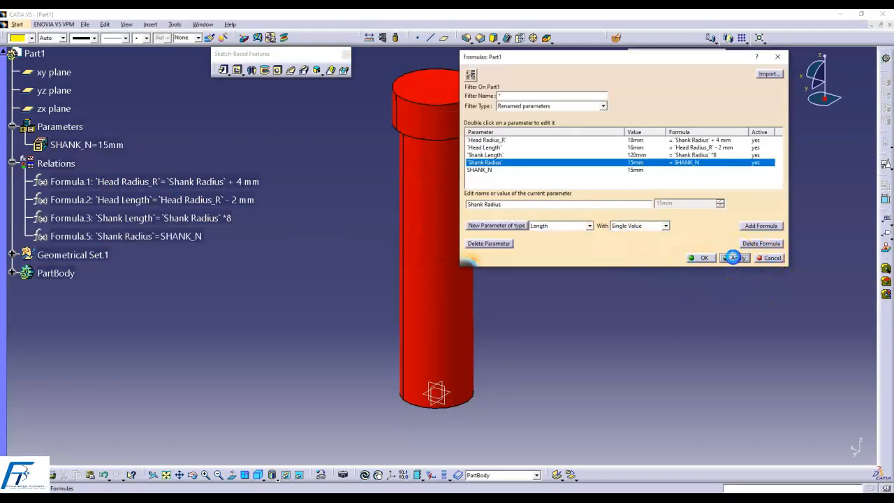
pyautogui.click(734, 258)
pyautogui.click(700, 257)
pyautogui.click(579, 273)
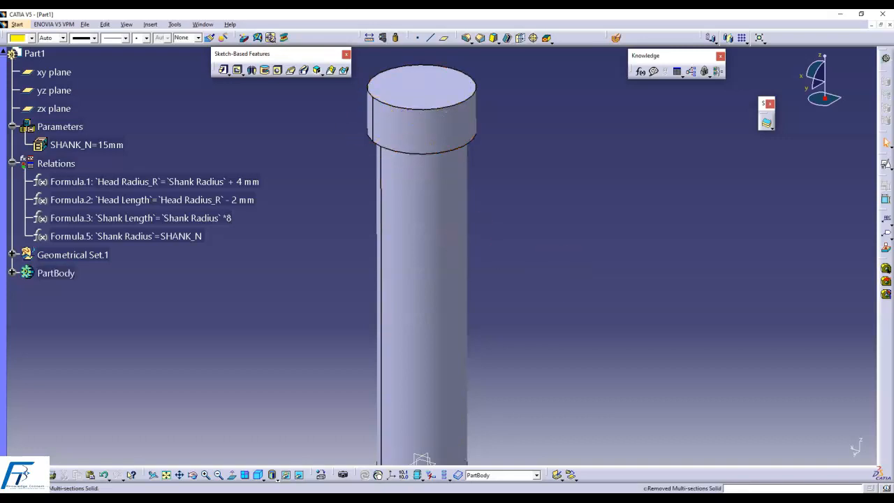
# Step: Review the formulas under Relations, the whole pin and the list of renamed parameters
pyautogui.click(12, 163)
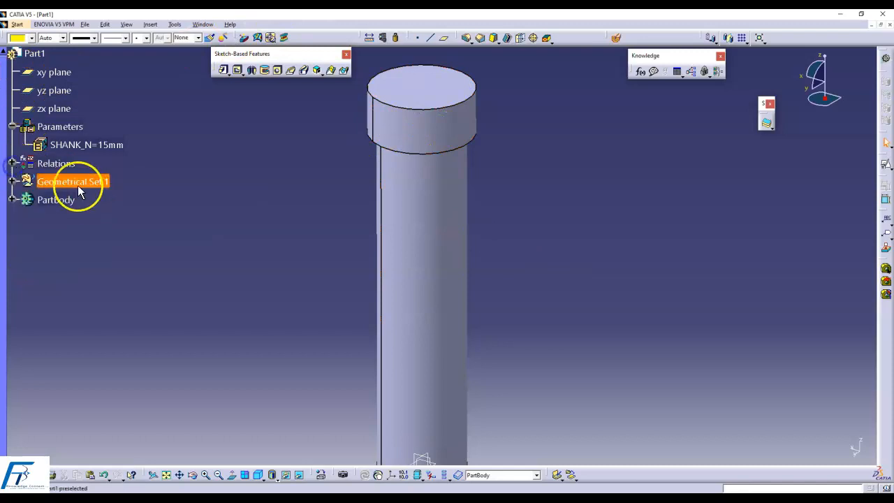
pyautogui.click(12, 163)
pyautogui.click(12, 160)
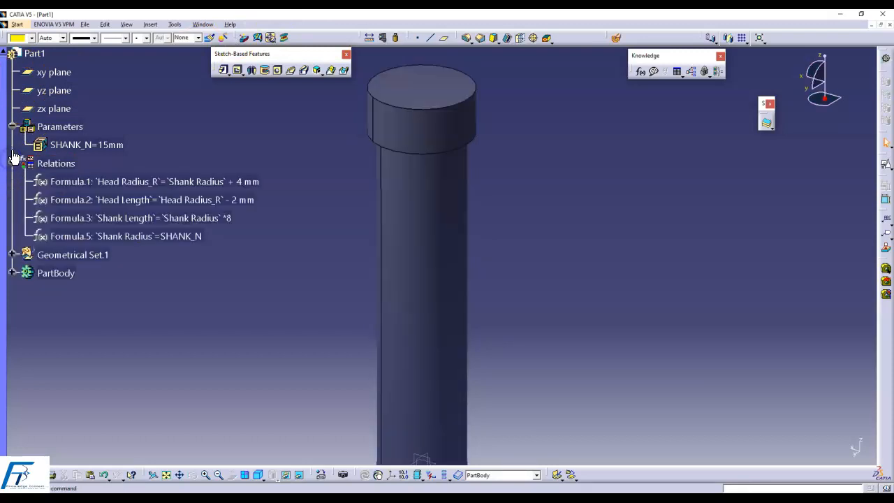
pyautogui.click(12, 151)
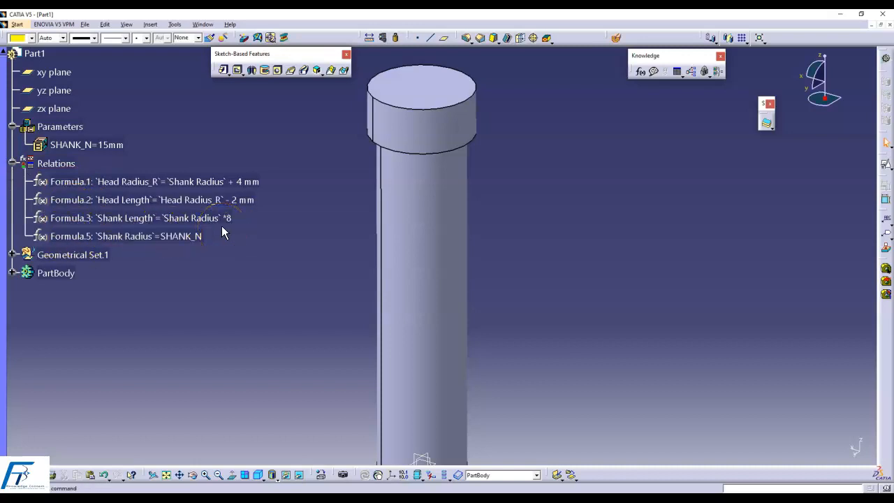
pyautogui.keyDown('ctrl'); pyautogui.moveTo(450, 205); pyautogui.dragTo(459, 222, button='middle'); pyautogui.keyUp('ctrl')
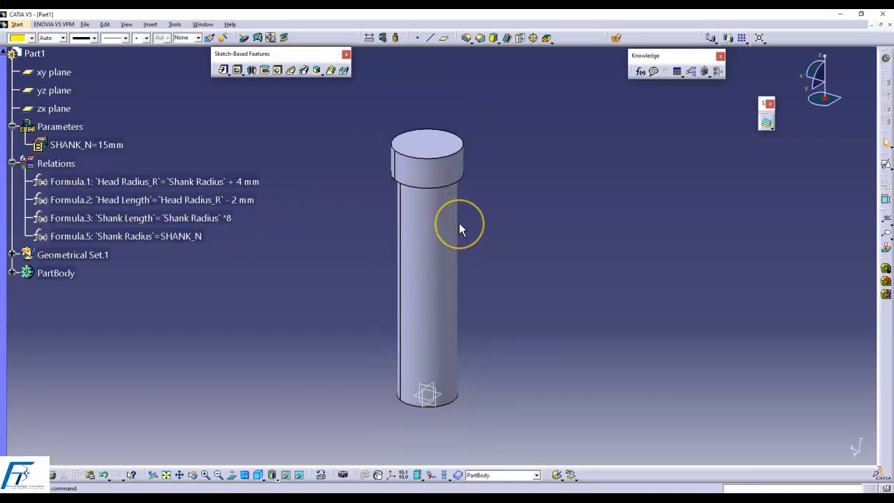
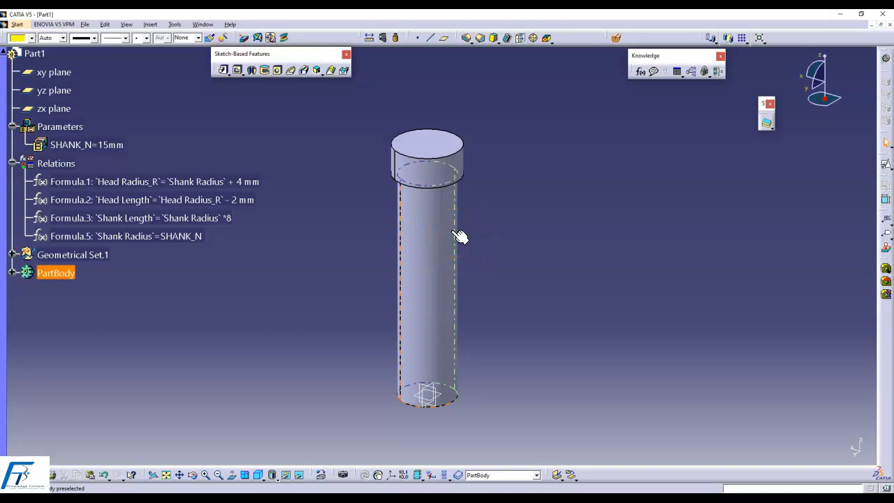
pyautogui.click(642, 73)
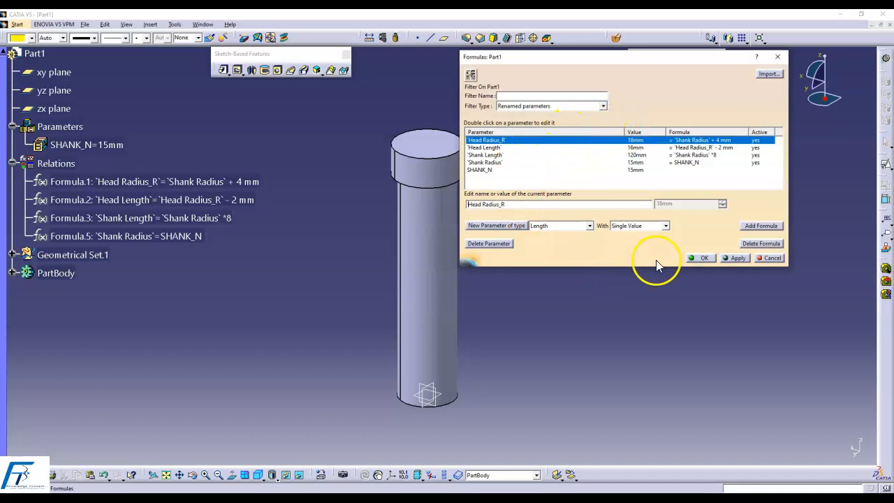
pyautogui.click(771, 258)
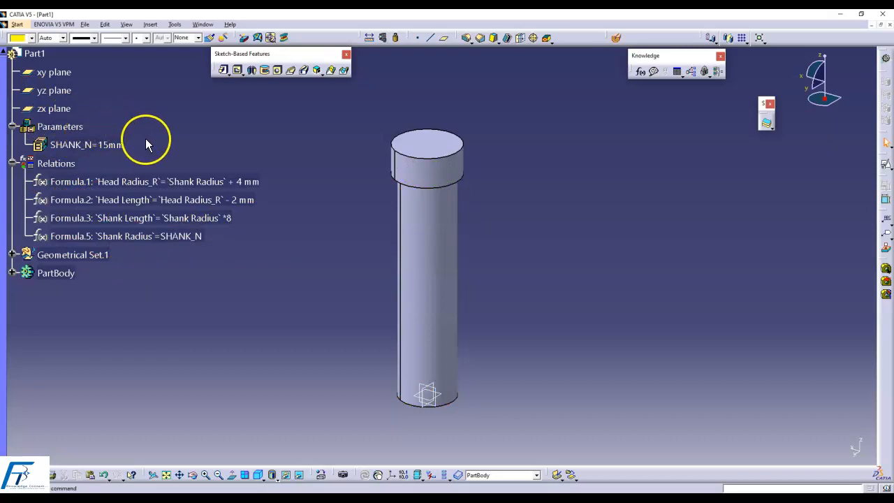
# Step: Set the SHANK_N parameter to 16 mm and inspect the contents of PartBody and Geometrical Set.1
pyautogui.doubleClick(125, 145)
pyautogui.write('16mm')
pyautogui.click(422, 201)
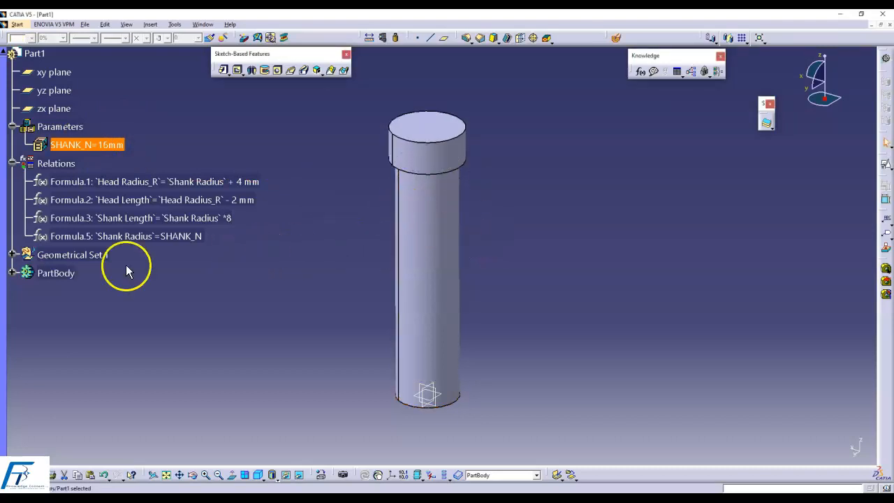
pyautogui.click(12, 273)
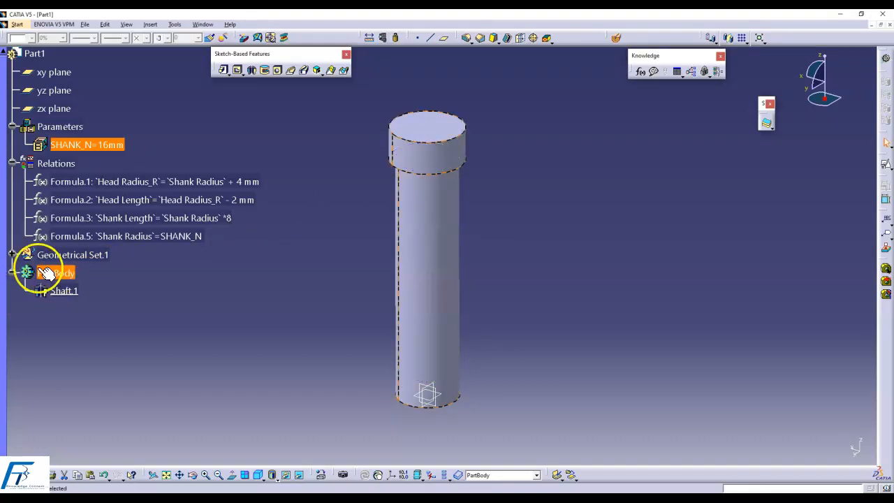
pyautogui.click(13, 255)
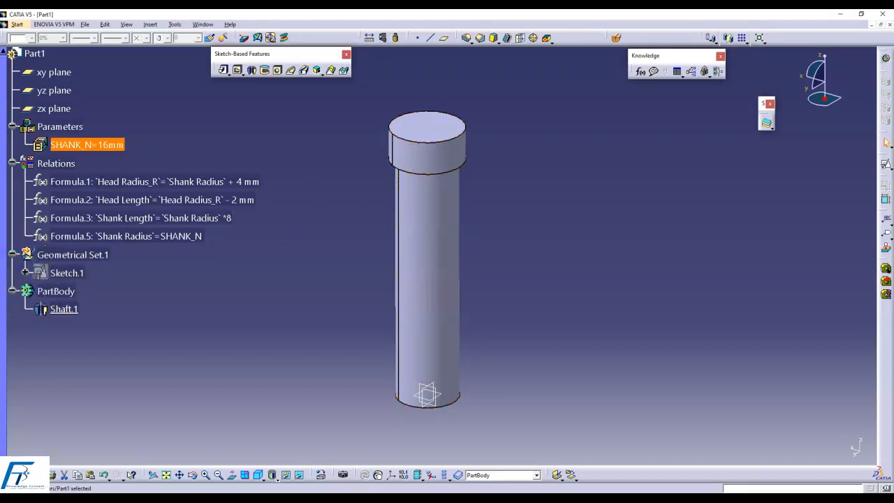
pyautogui.click(13, 255)
pyautogui.click(12, 274)
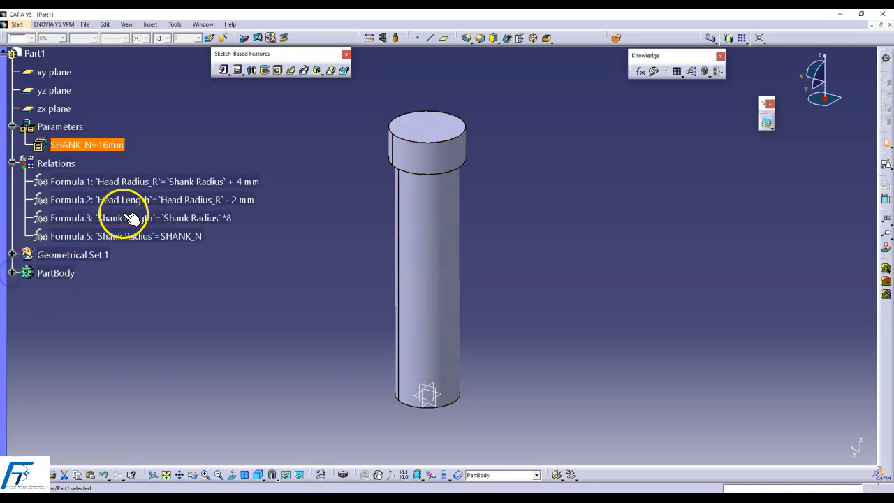
# Step: Set the SHANK_N parameter to 18 mm and inspect the resized pin
pyautogui.doubleClick(119, 144)
pyautogui.write('18')
pyautogui.press('Return')
pyautogui.click(561, 194)
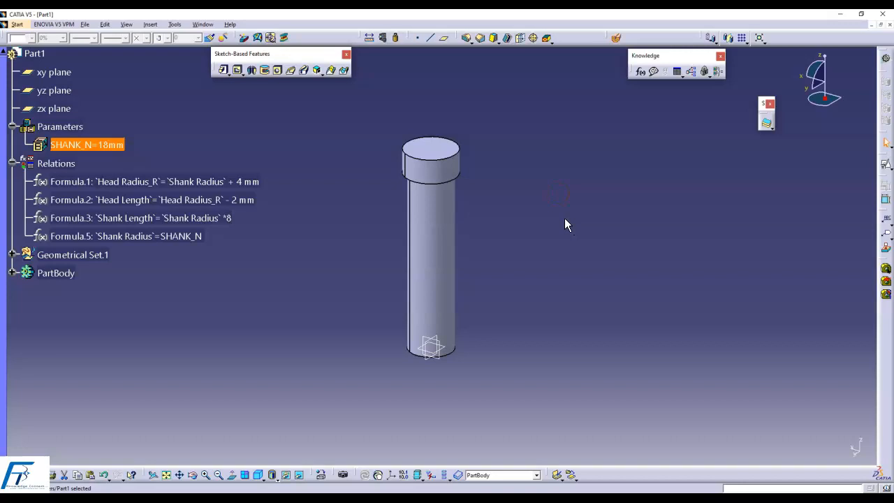
# Step: Turn off the display of Parameters and Relations in the specification tree through the Part Infrastructure options
pyautogui.click(175, 25)
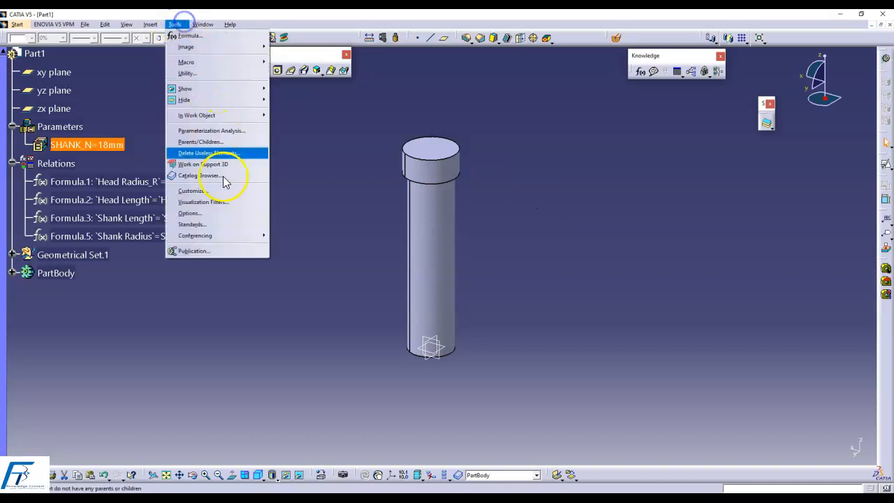
pyautogui.click(227, 214)
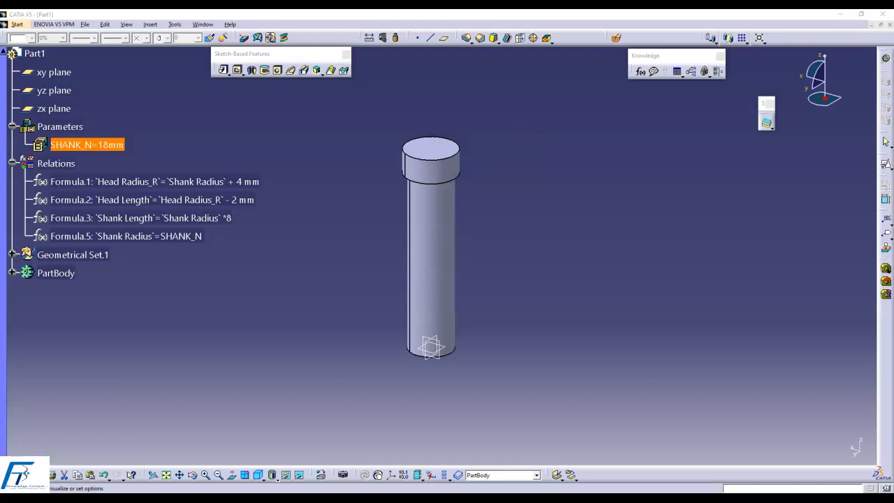
pyautogui.moveTo(447, 71); pyautogui.dragTo(455, 37)
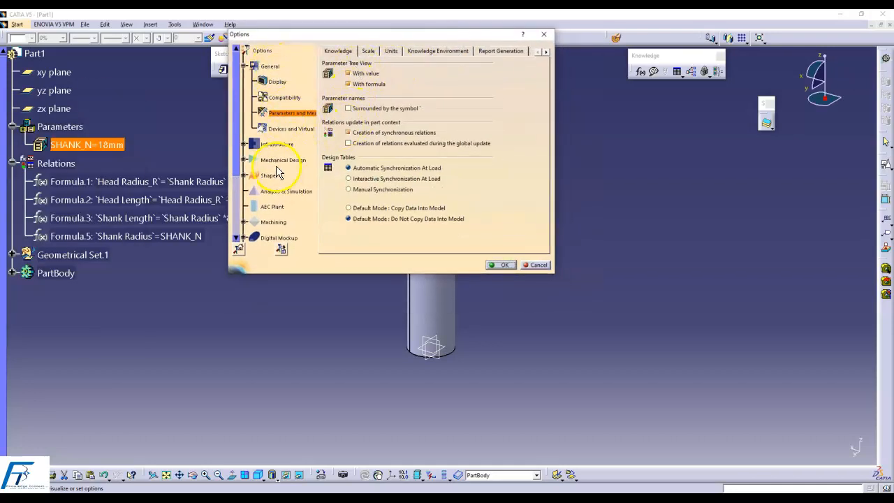
pyautogui.click(273, 144)
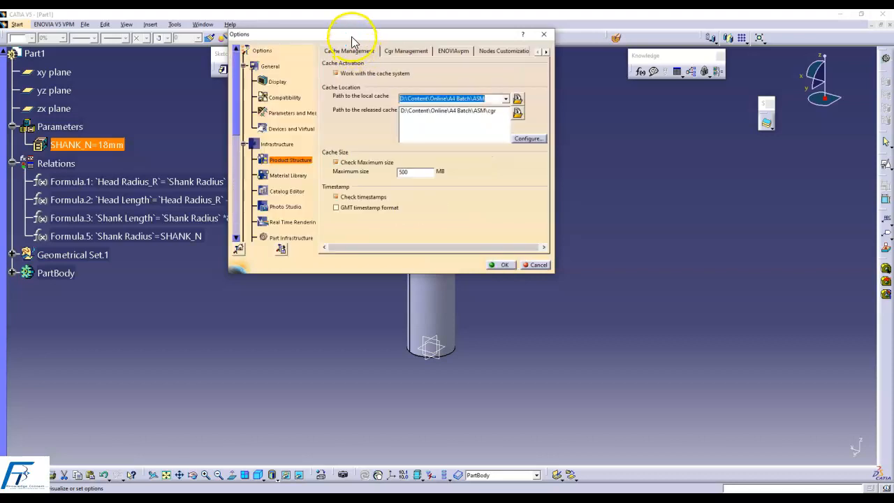
pyautogui.moveTo(354, 39); pyautogui.dragTo(528, 36)
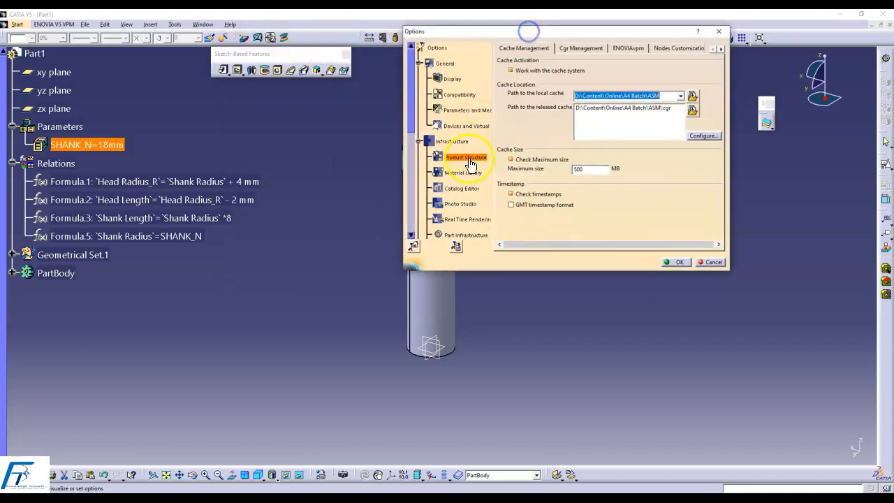
pyautogui.click(471, 237)
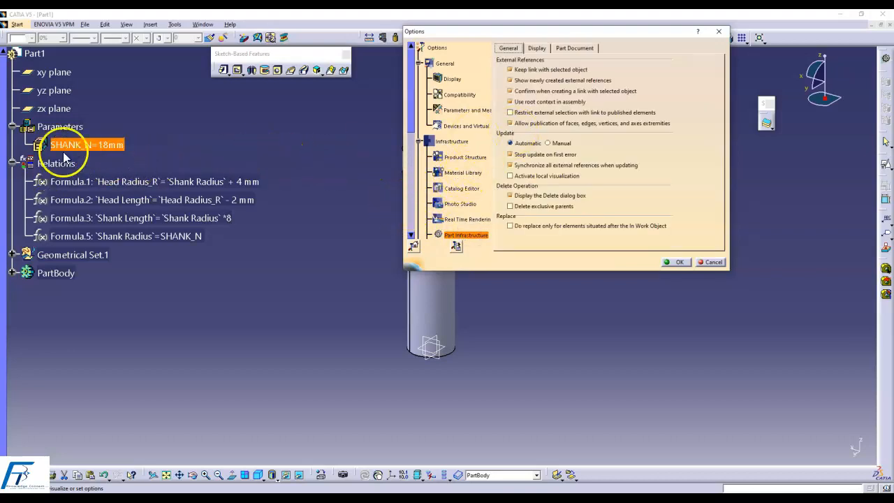
pyautogui.click(539, 49)
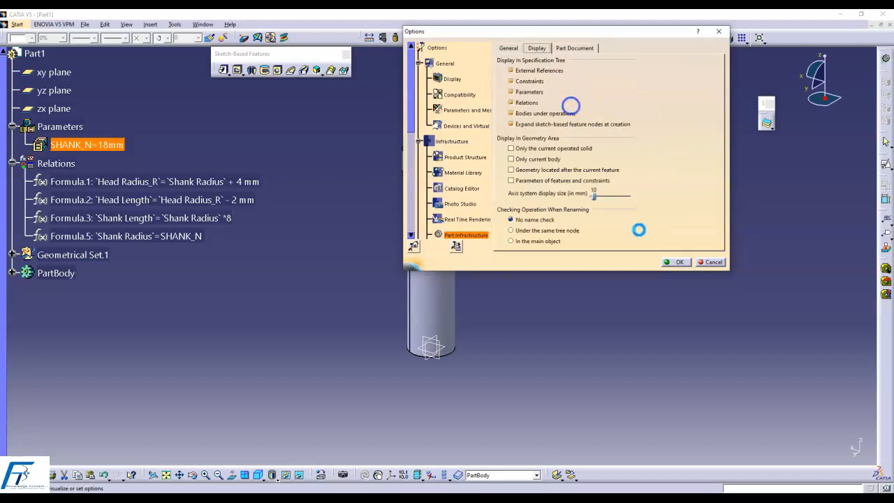
pyautogui.click(518, 92)
pyautogui.click(520, 103)
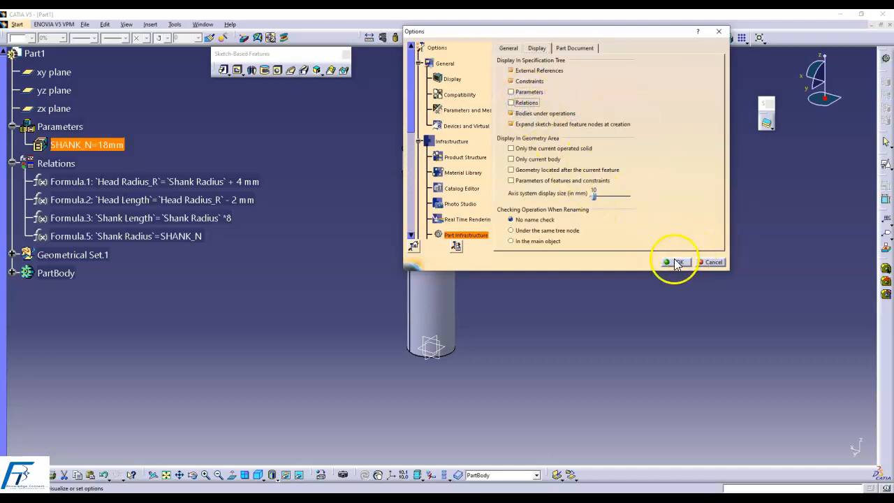
pyautogui.click(405, 239)
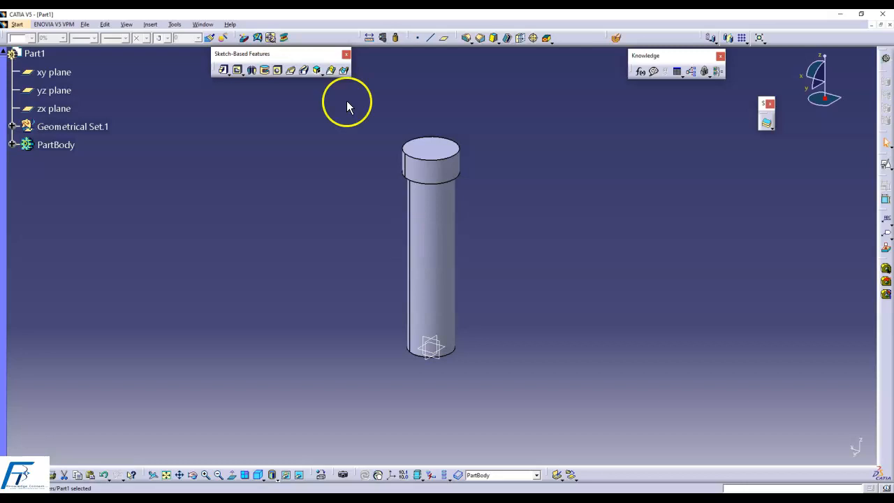
# Step: Open Sketch.1 under Geometrical Set.1, examine the formula-driven dimensions of its profile and exit the sketch
pyautogui.click(12, 126)
pyautogui.click(31, 159)
pyautogui.doubleClick(66, 144)
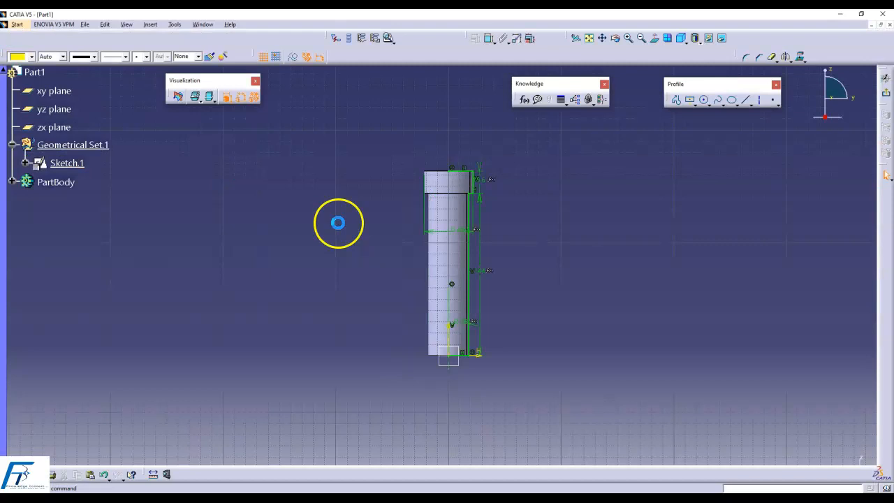
pyautogui.moveTo(509, 263); pyautogui.dragTo(495, 215, button='middle')
pyautogui.moveTo(495, 215); pyautogui.dragTo(418, 145, button='middle')
pyautogui.moveTo(443, 203); pyautogui.dragTo(420, 329, button='middle')
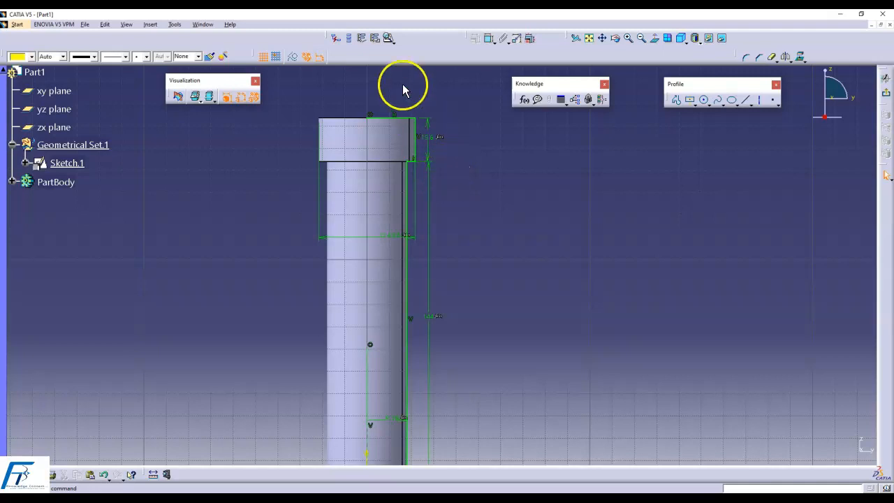
pyautogui.click(883, 81)
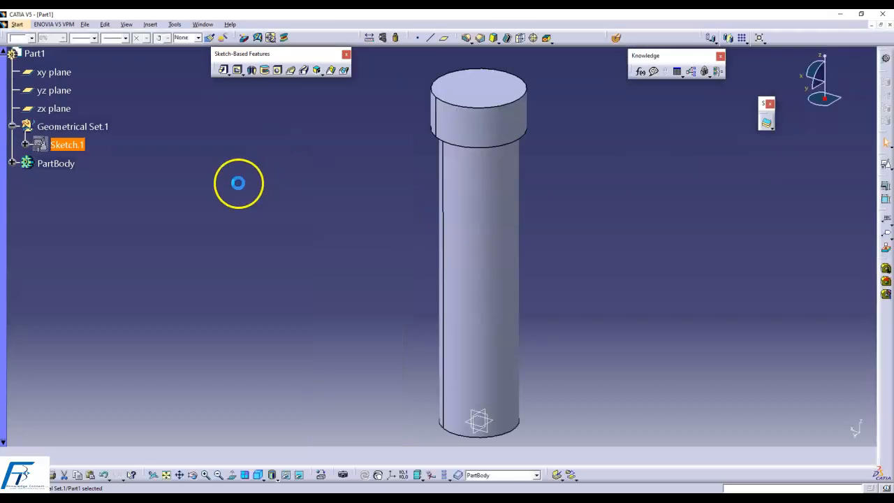
# Step: Turn the display of Parameters and Relations in the specification tree back on in the Part Infrastructure options
pyautogui.click(174, 24)
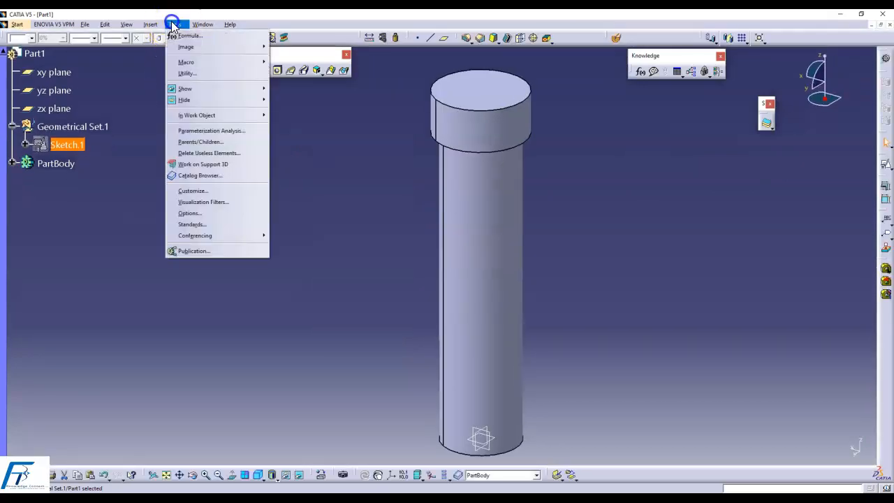
pyautogui.click(190, 213)
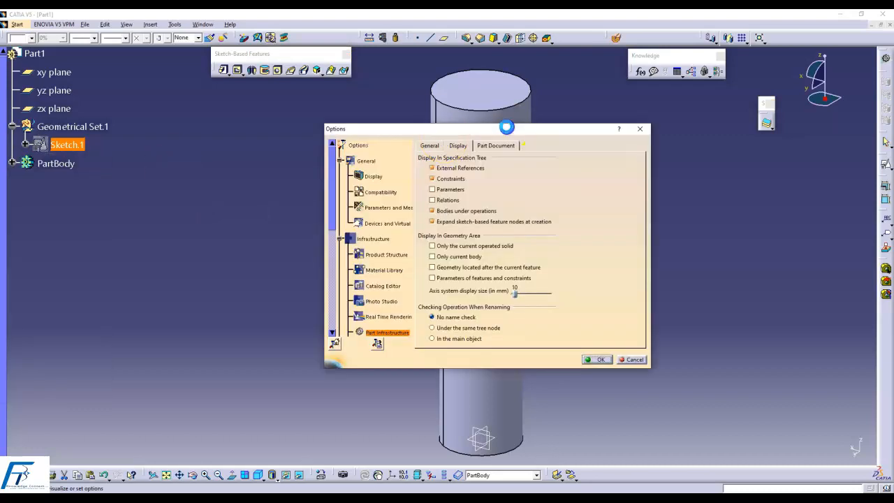
pyautogui.click(556, 142)
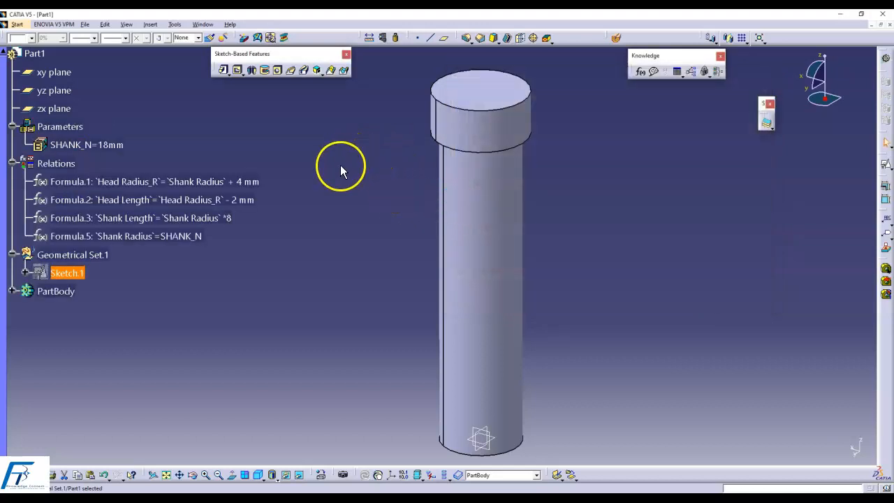
# Step: Turn off the With value option for the parameter tree view in the Parameters and Measure options and apply it
pyautogui.click(175, 24)
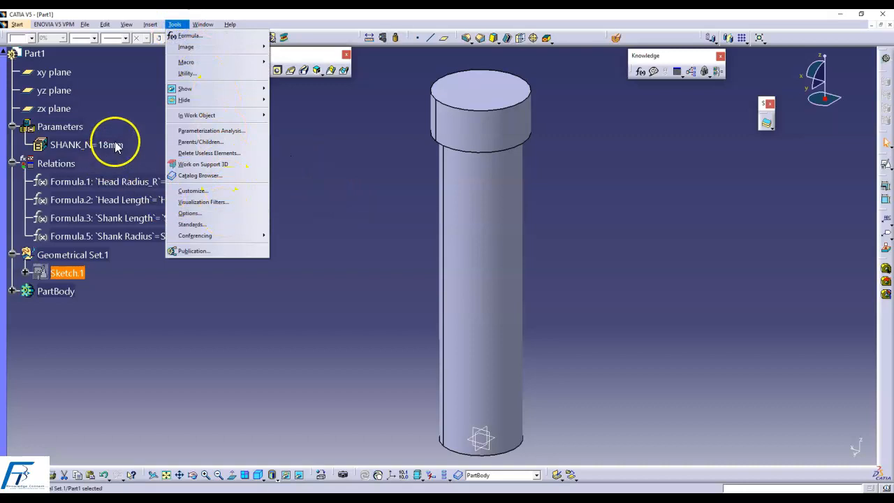
pyautogui.click(190, 214)
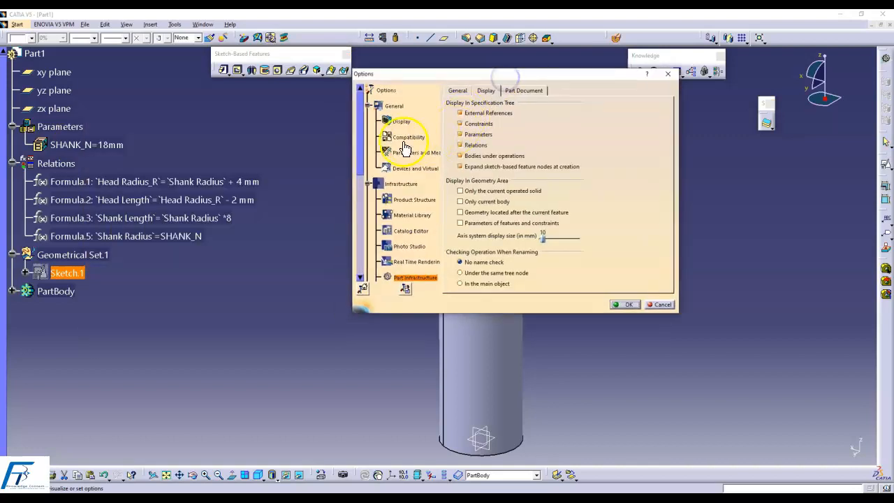
pyautogui.click(395, 124)
pyautogui.click(405, 152)
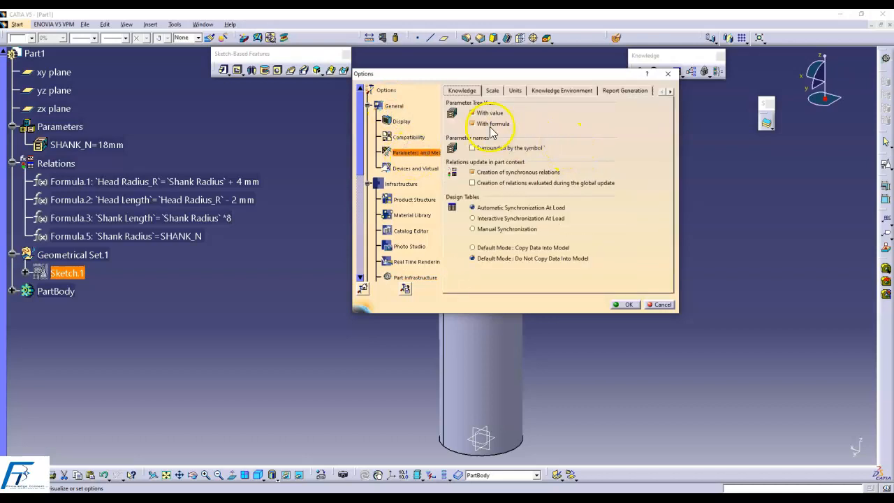
pyautogui.click(623, 305)
pyautogui.click(135, 150)
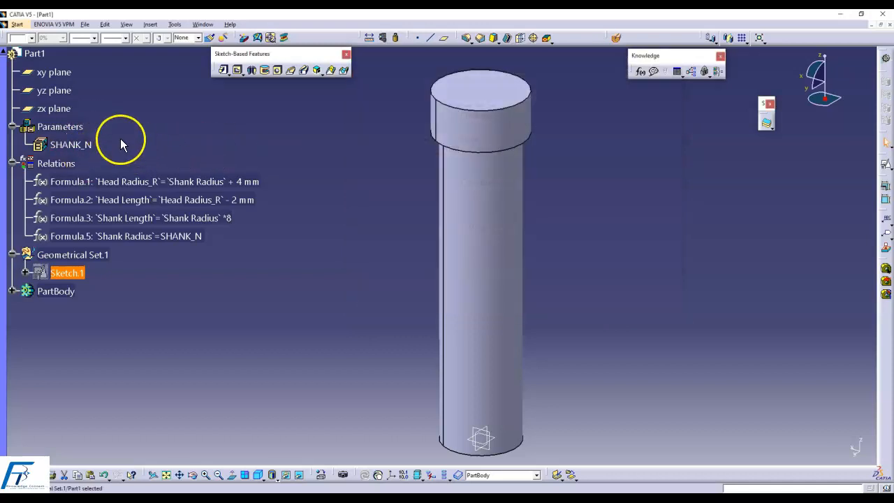
# Step: Turn the With value option for the parameter tree view back on in the Parameters and Measure options and apply it
pyautogui.click(173, 25)
pyautogui.click(179, 197)
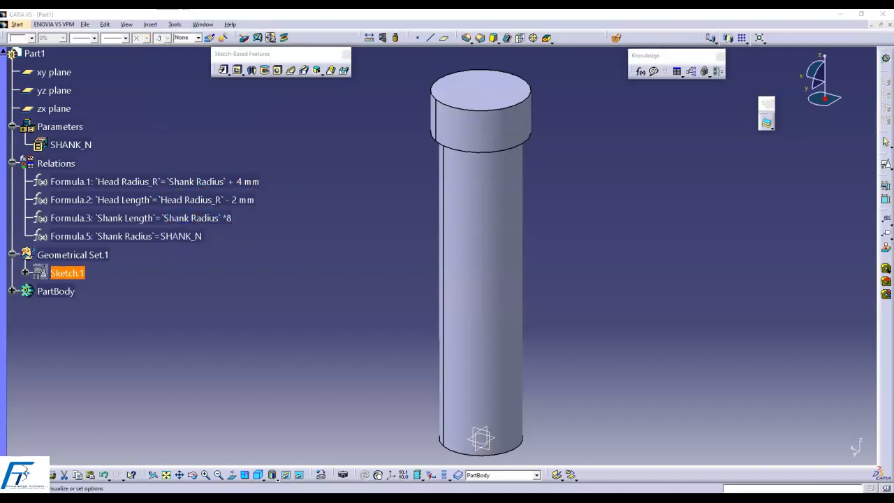
pyautogui.moveTo(296, 152); pyautogui.dragTo(470, 97)
pyautogui.click(567, 136)
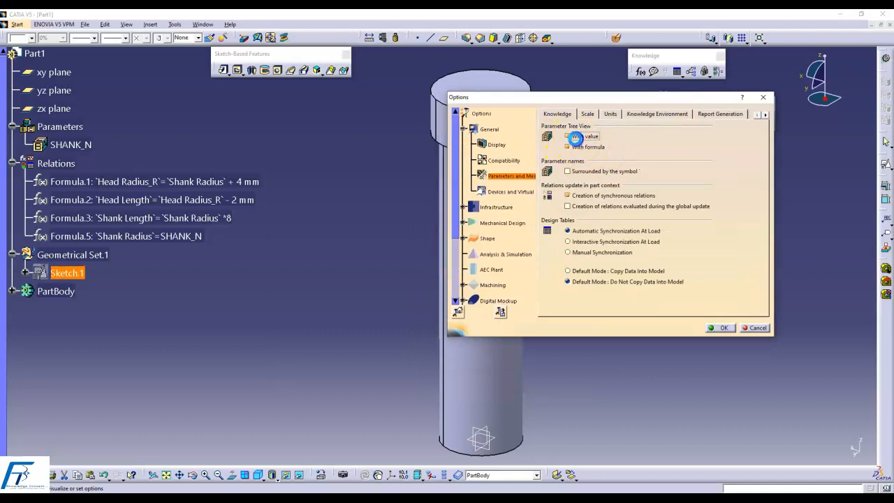
pyautogui.click(721, 329)
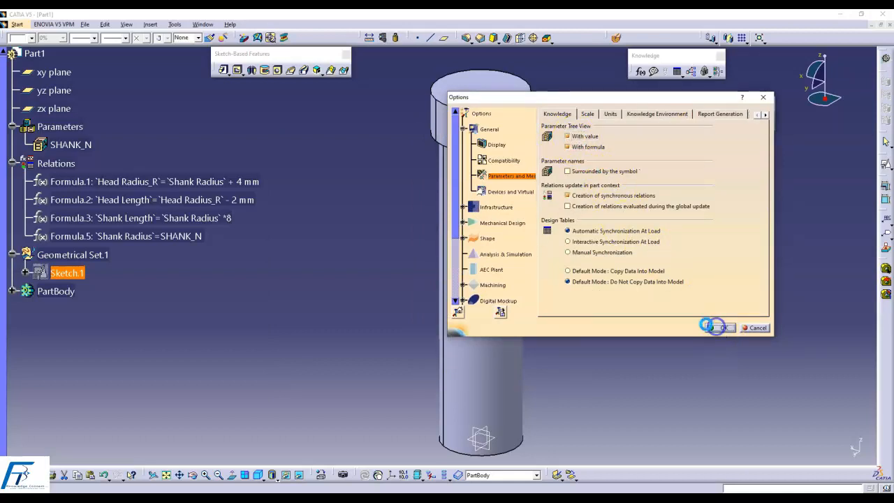